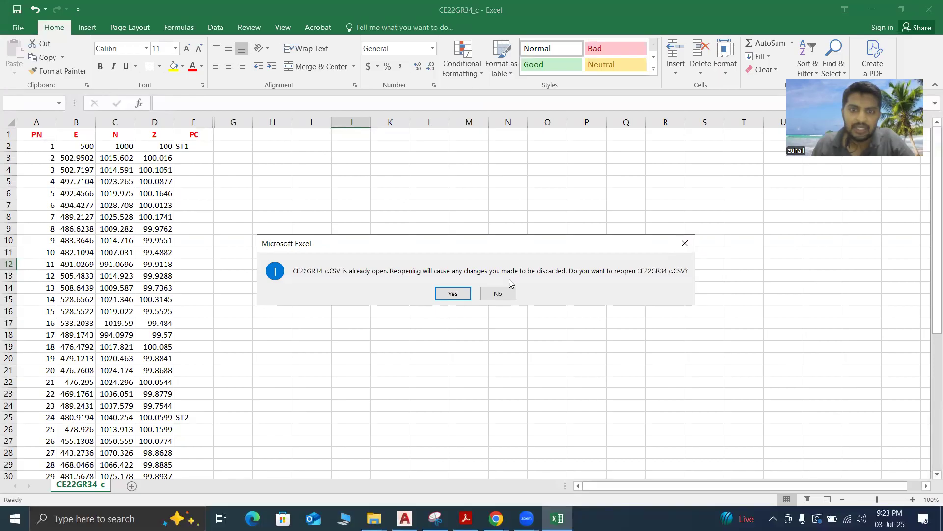
# Close CE22GR34_c.CSV with its changes discarded and open CE22GR2_c from the Surveying-TS data file folder in a full-size window
pyautogui.click(453, 293)
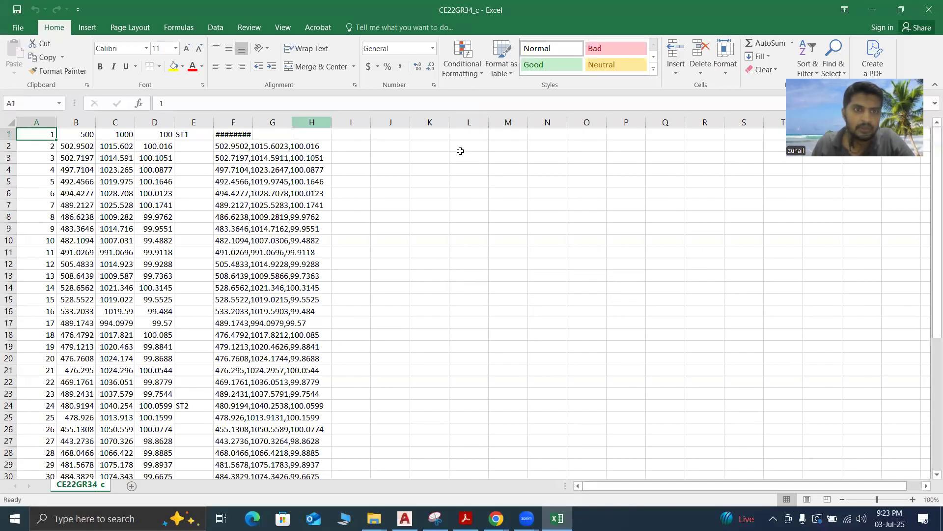
pyautogui.click(930, 10)
pyautogui.click(150, 170)
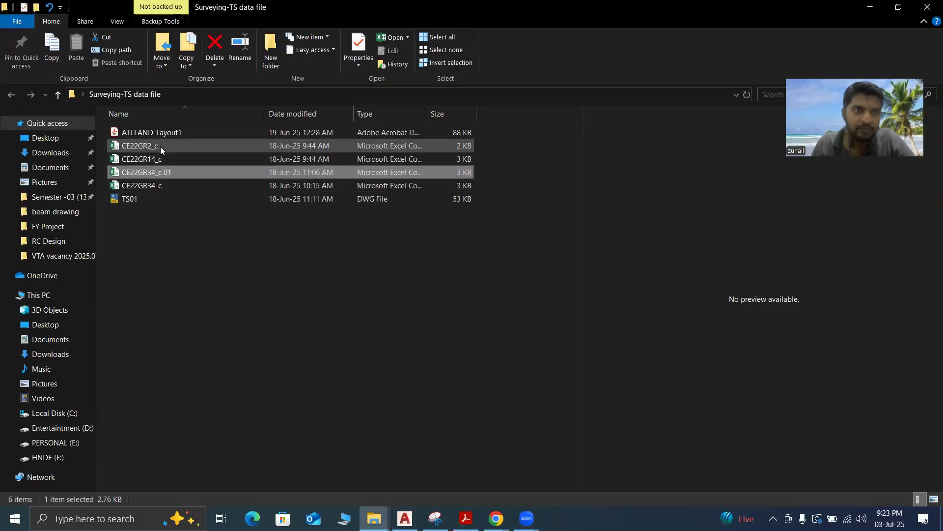
pyautogui.doubleClick(160, 147)
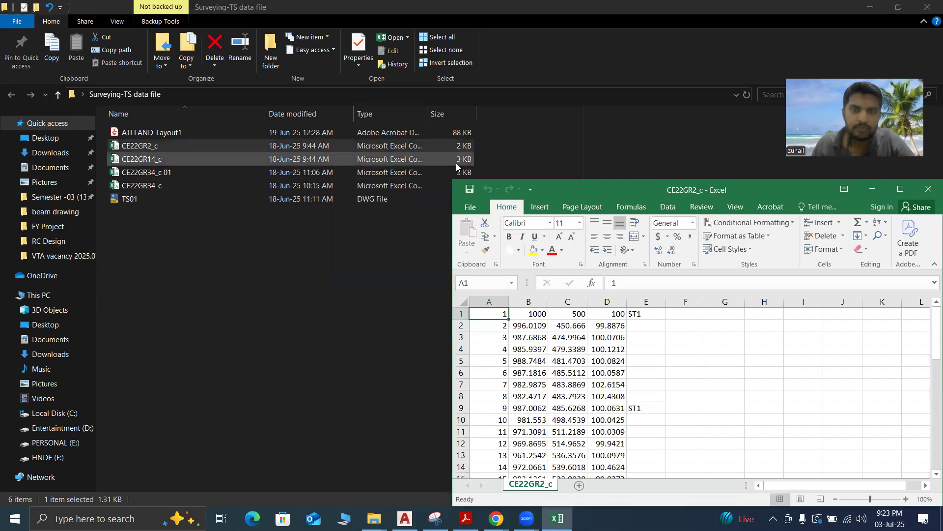
pyautogui.click(895, 193)
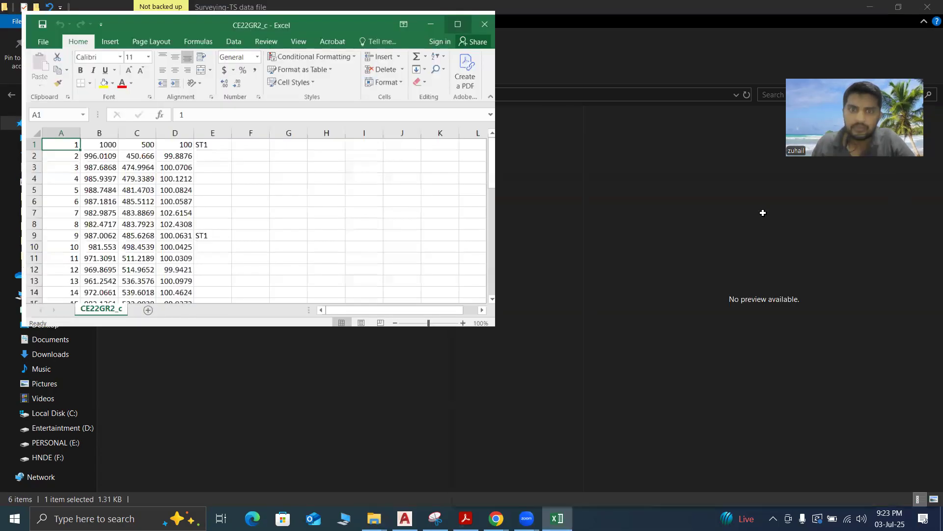
pyautogui.scroll(-9, 297, 186)
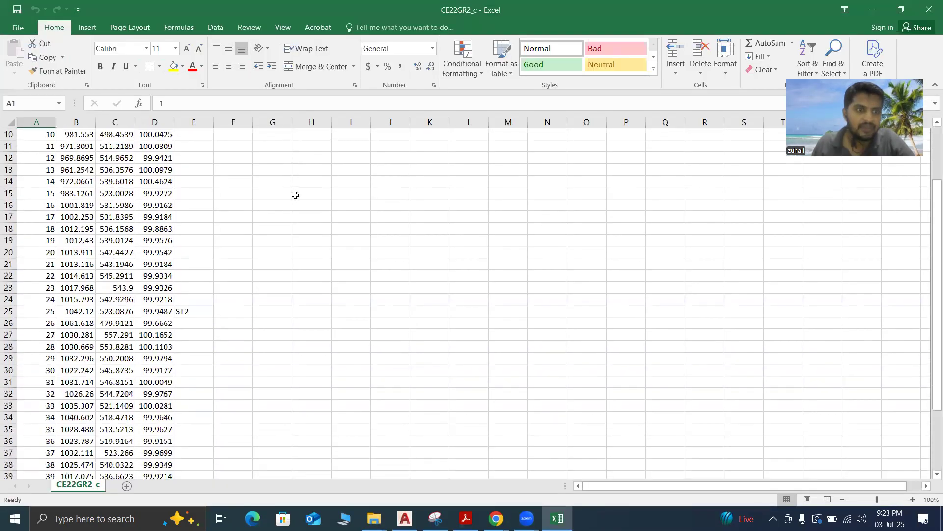
pyautogui.scroll(9, 296, 195)
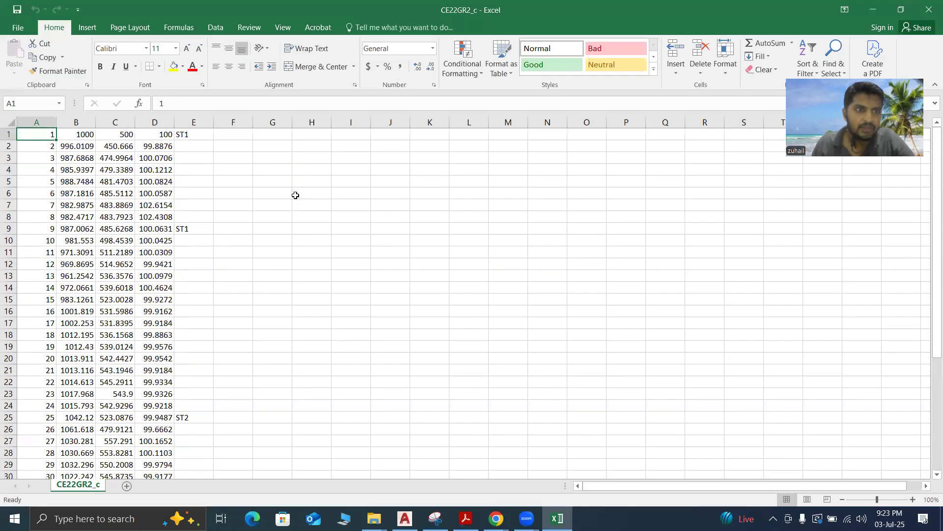
# Insert a blank row above the first row of survey points
pyautogui.click(9, 134)
pyautogui.rightClick(10, 135)
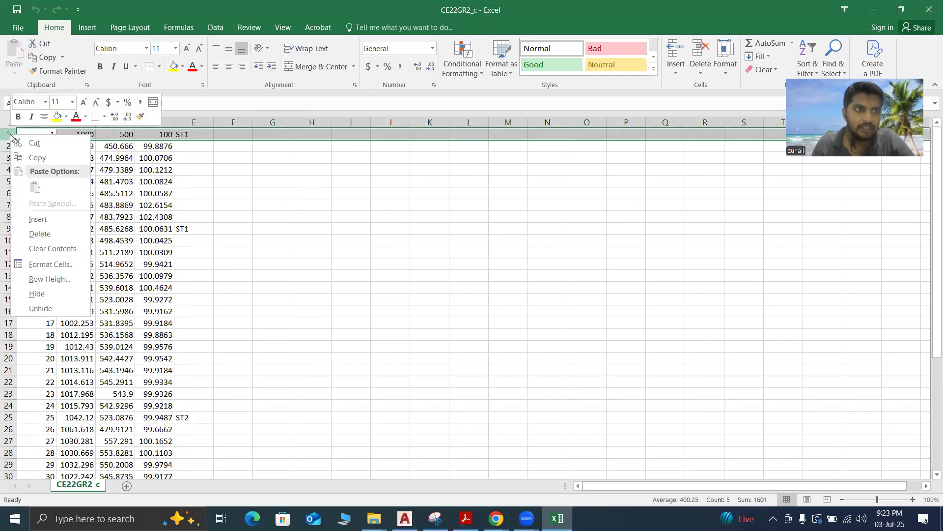
pyautogui.click(29, 219)
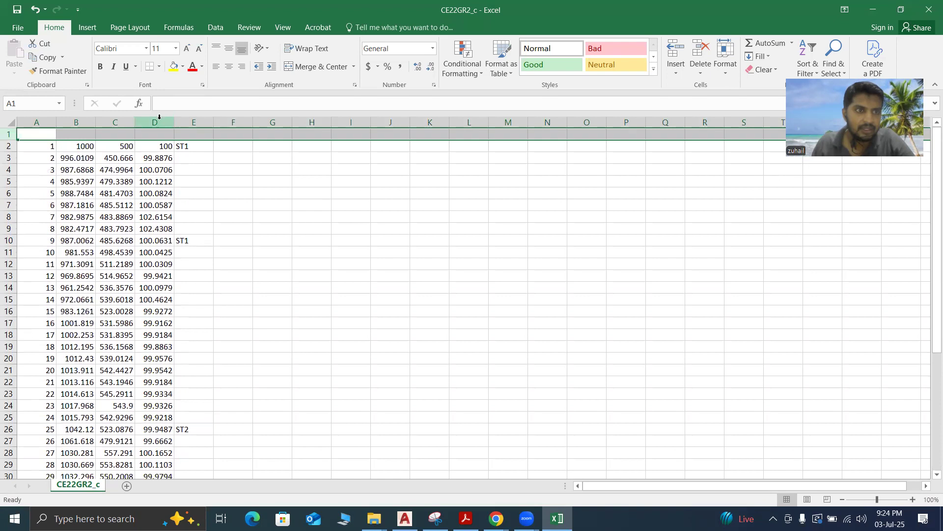
# Enter the column headers PN, E, N, Z and PC in cells A1 to E1
pyautogui.click(76, 135)
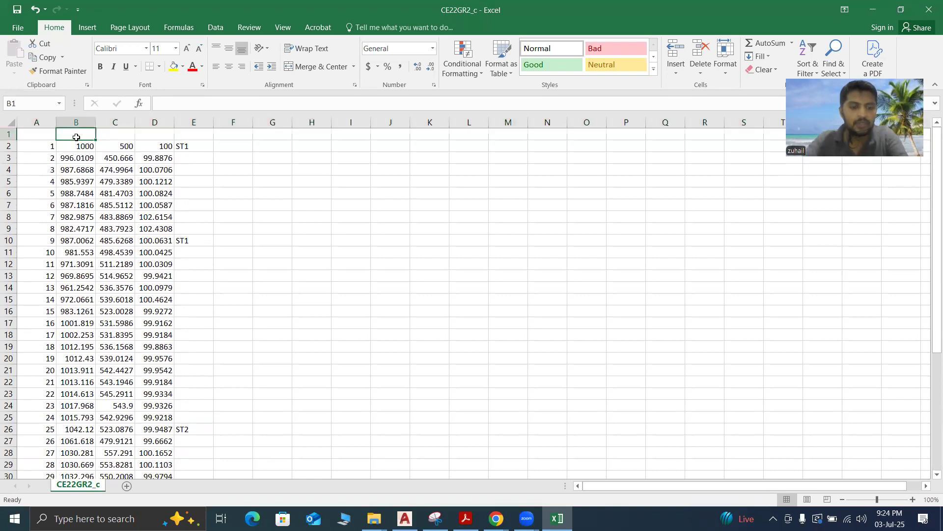
pyautogui.write('E')
pyautogui.press('Tab')
pyautogui.write('N')
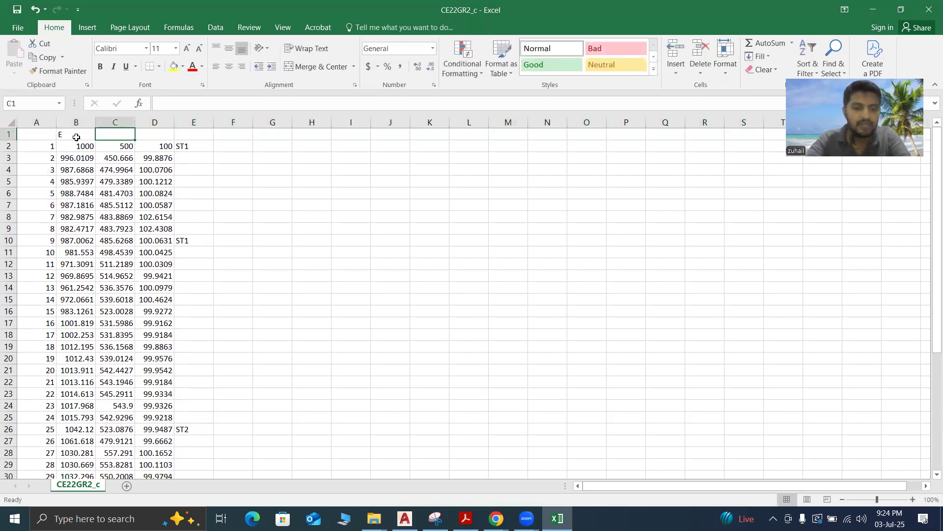
pyautogui.press('Tab')
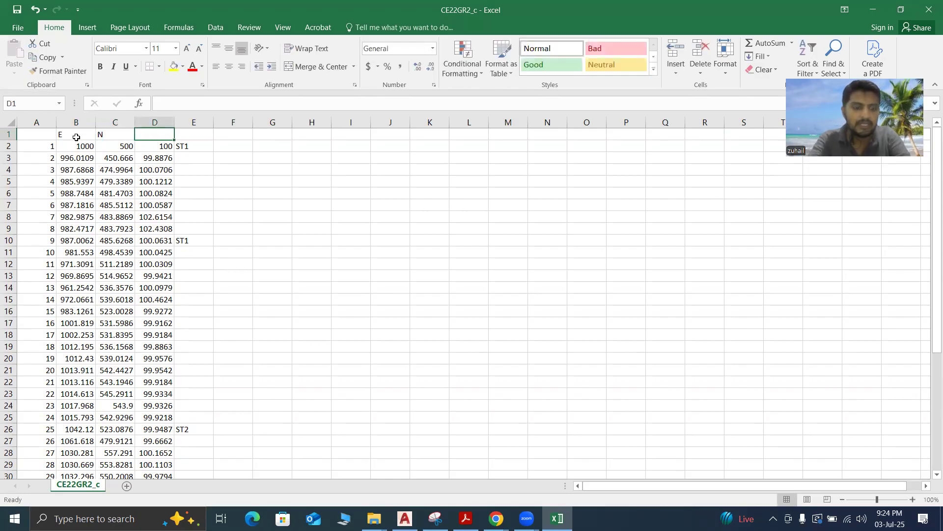
pyautogui.write('Z')
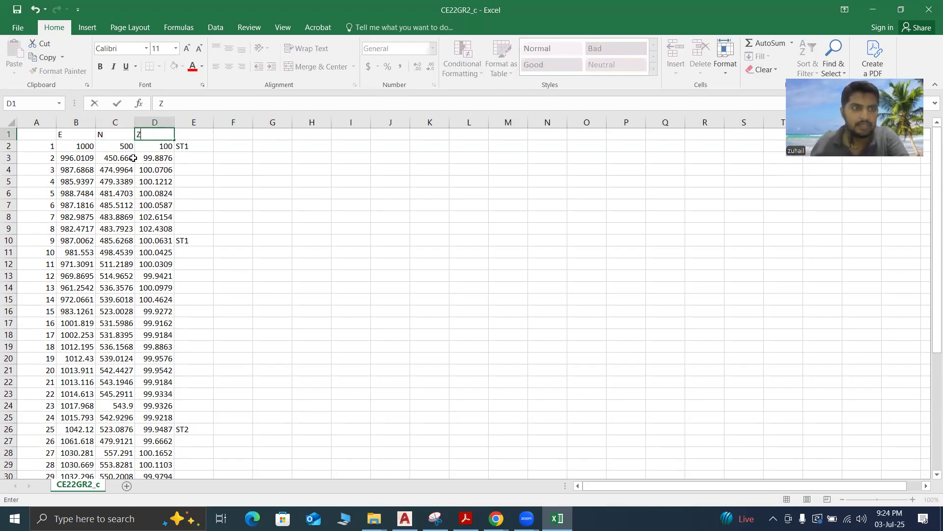
pyautogui.click(352, 179)
pyautogui.click(45, 136)
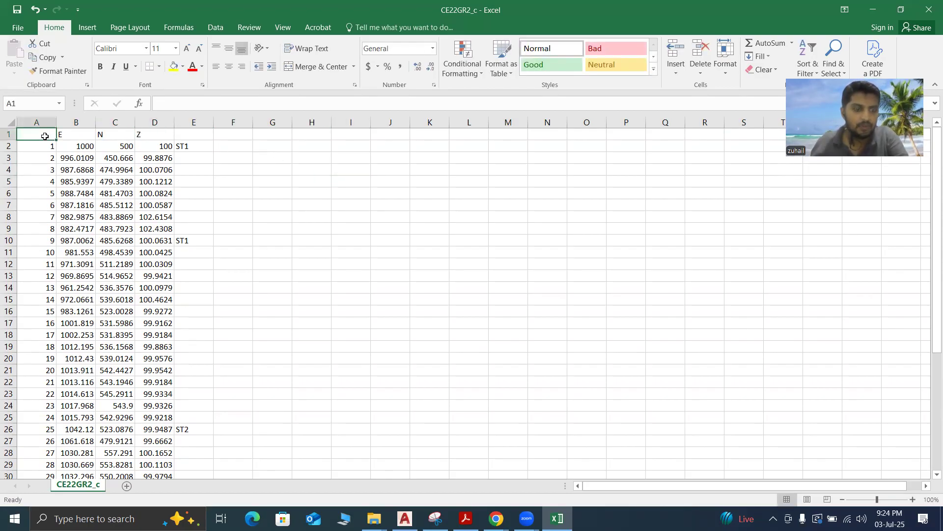
pyautogui.write('PN')
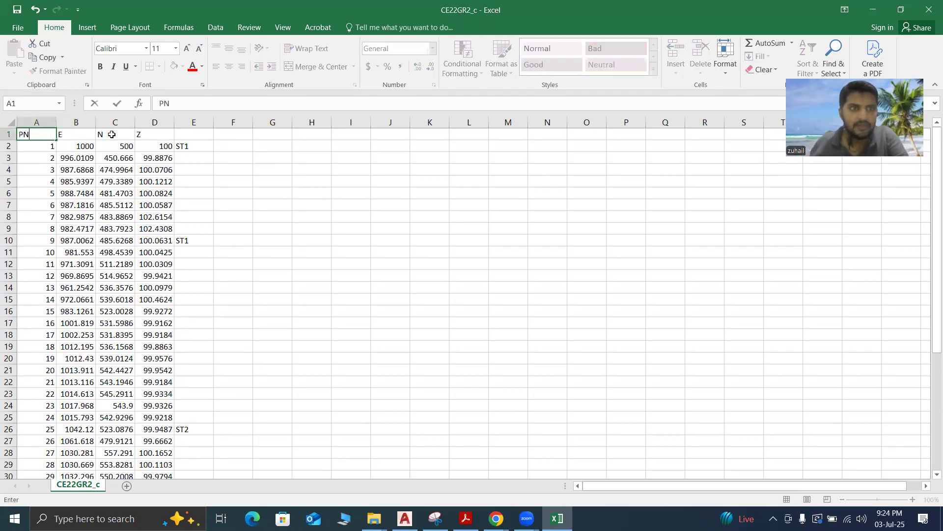
pyautogui.click(194, 134)
pyautogui.write('PC')
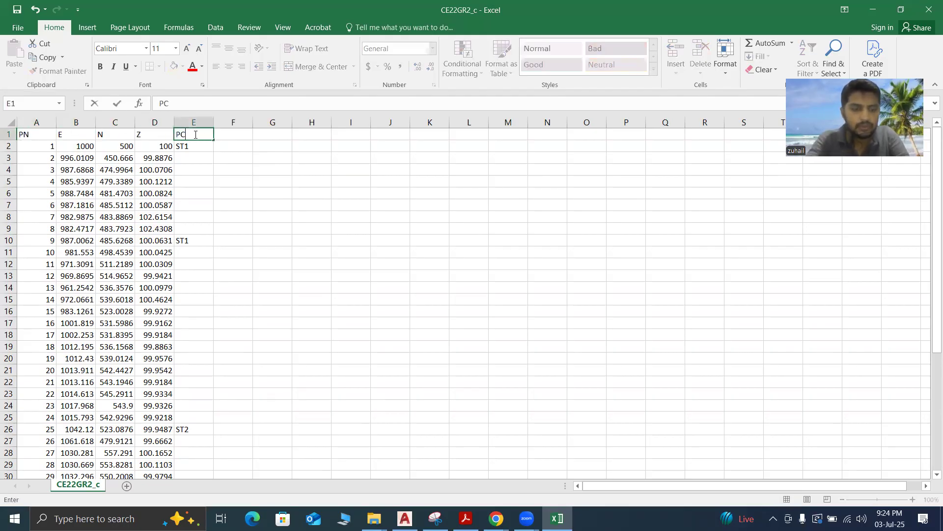
pyautogui.click(319, 144)
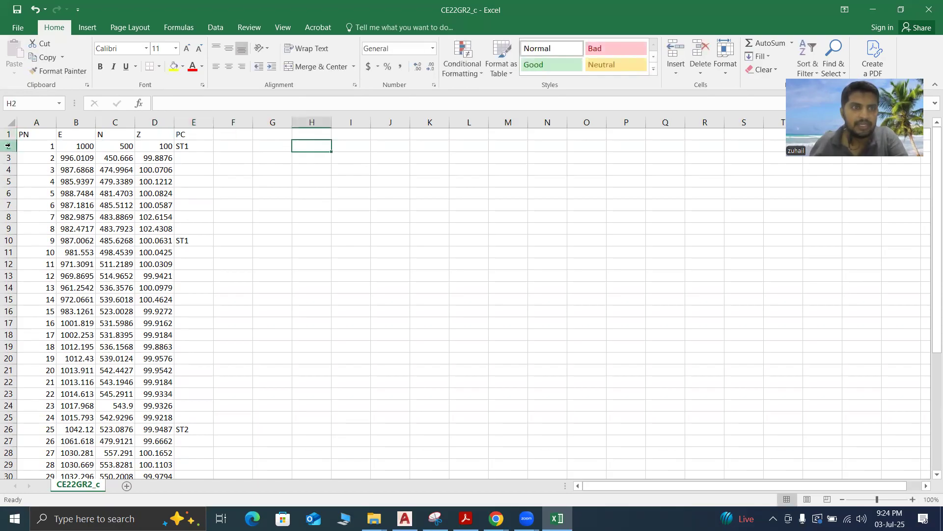
# Centre the header cells A1:E1 and make their font red
pyautogui.moveTo(36, 134); pyautogui.dragTo(191, 125)
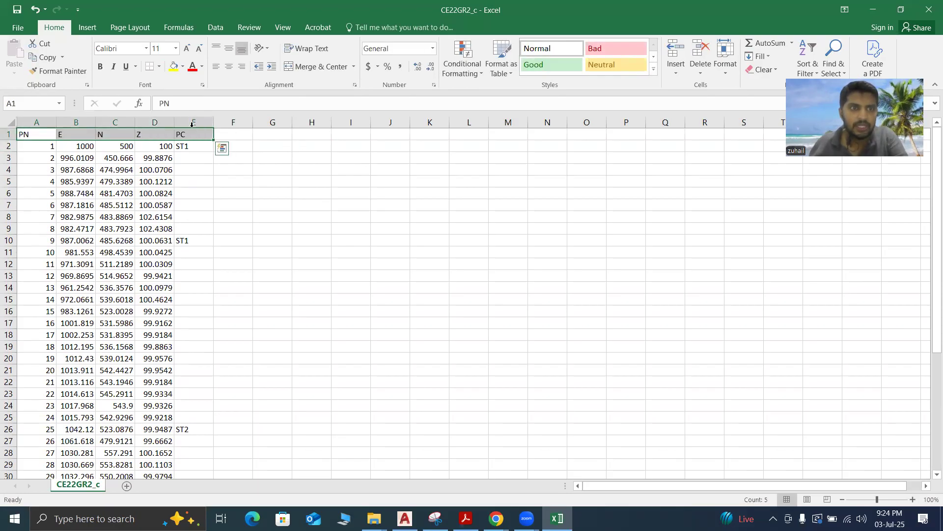
pyautogui.click(229, 67)
pyautogui.click(192, 66)
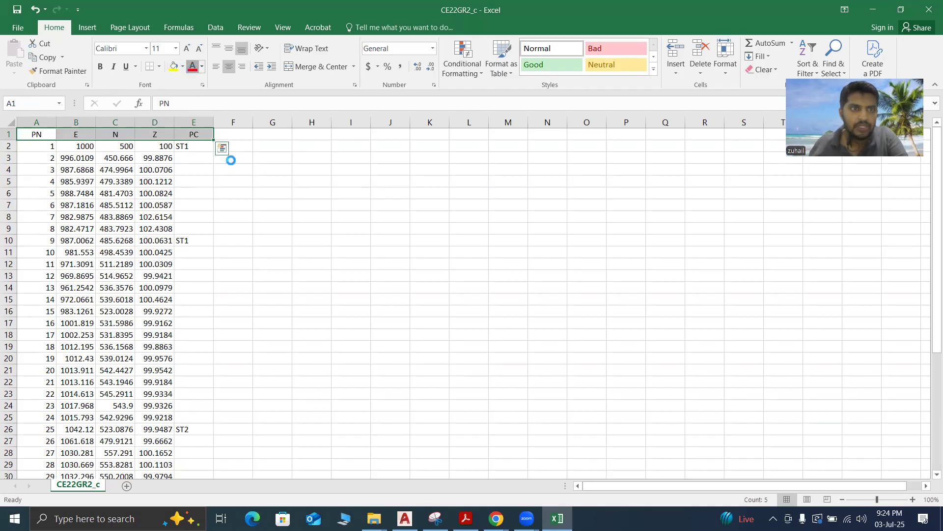
pyautogui.click(297, 251)
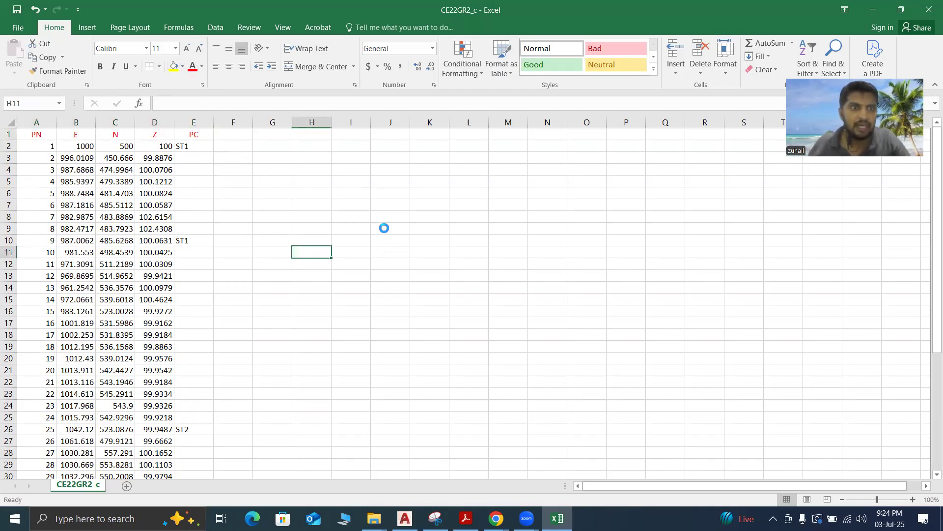
# Insert a CONCATENATE function in F2 that joins B2, C2 and D2 with commas between them
pyautogui.click(246, 147)
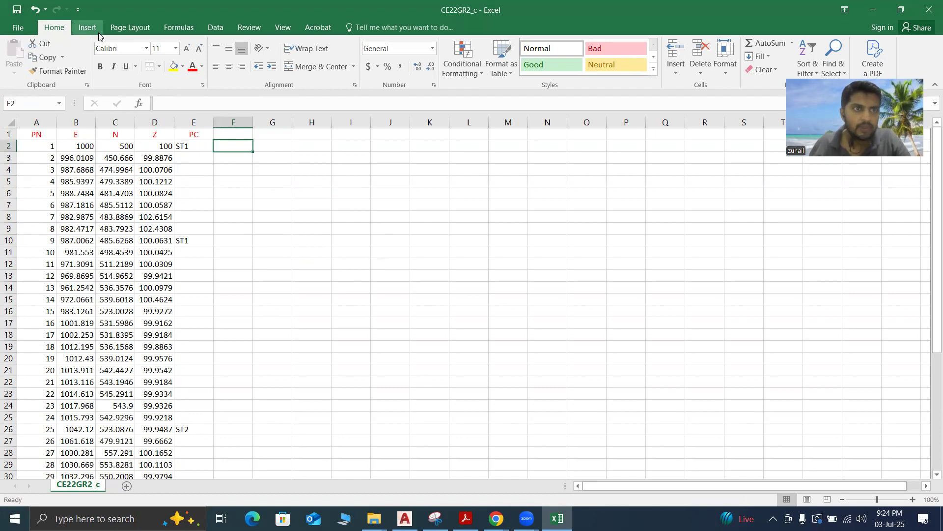
pyautogui.click(179, 28)
pyautogui.click(19, 61)
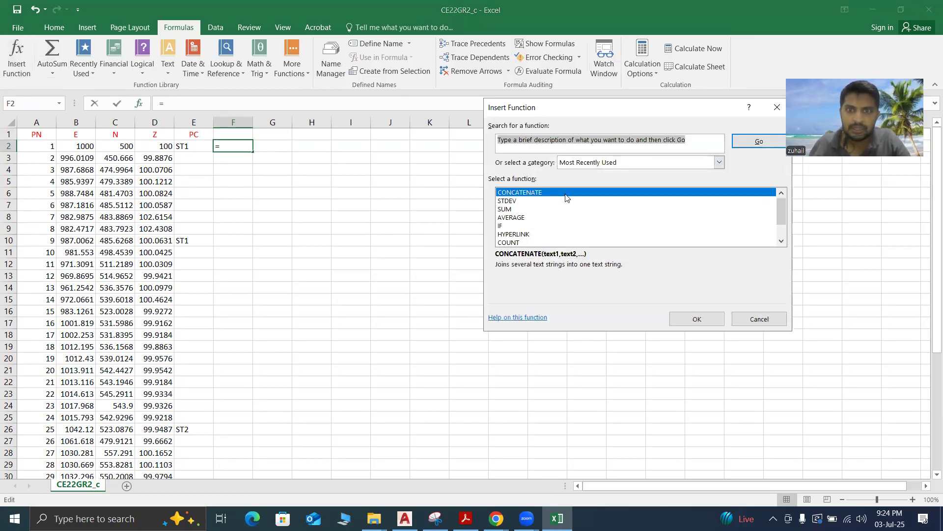
pyautogui.click(698, 319)
pyautogui.click(524, 147)
pyautogui.click(81, 146)
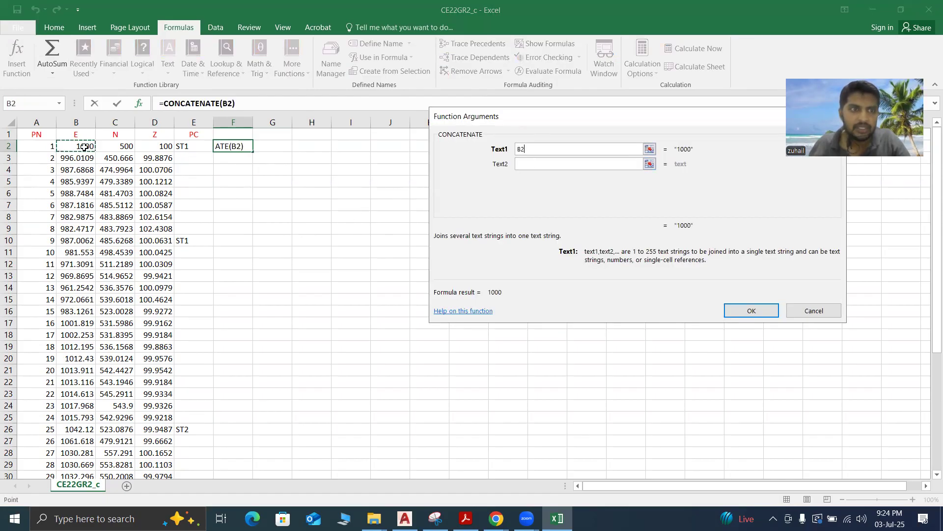
pyautogui.click(533, 164)
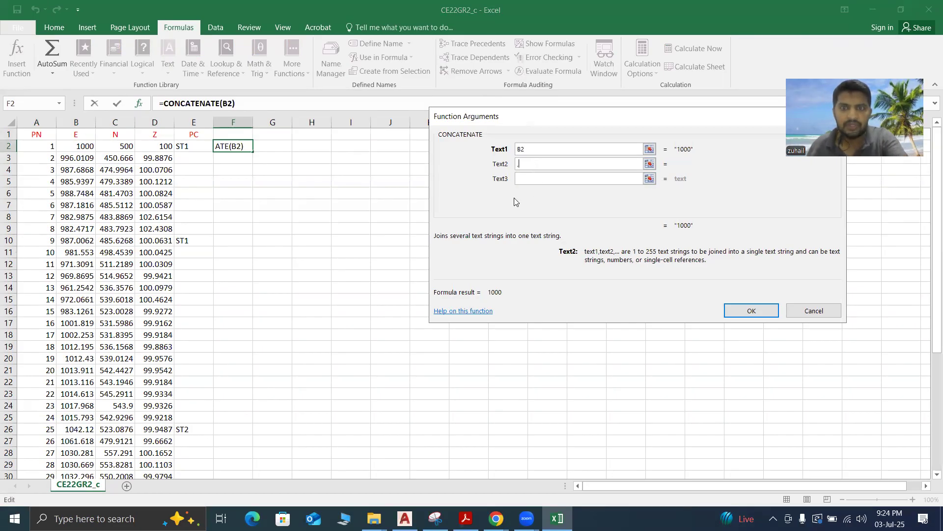
pyautogui.click(522, 179)
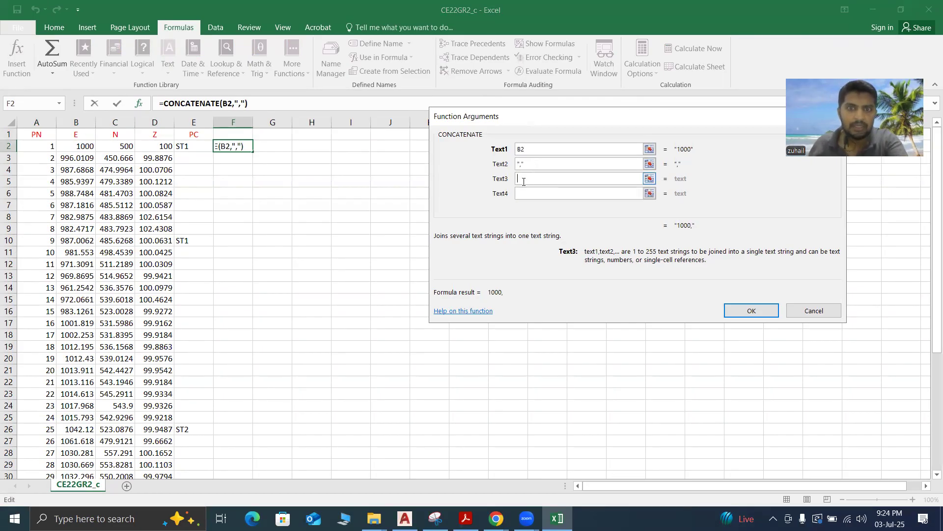
pyautogui.click(123, 146)
pyautogui.click(530, 194)
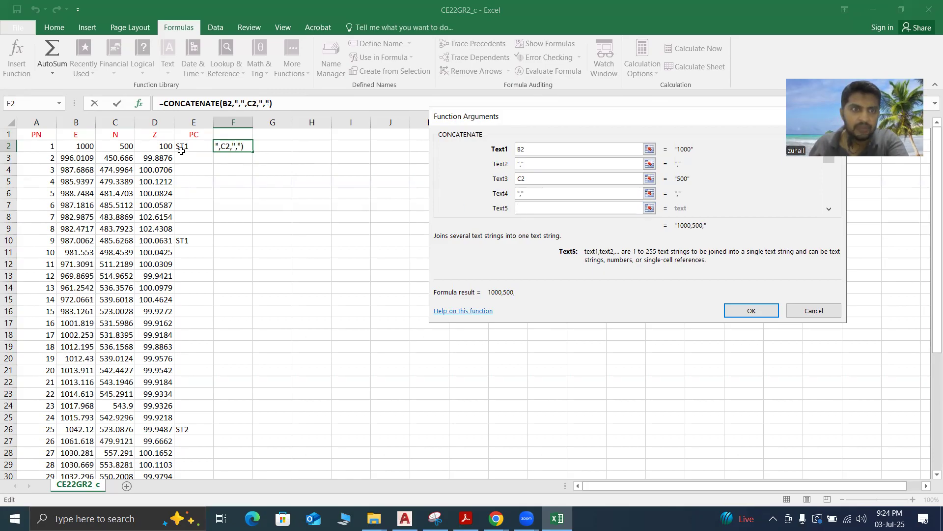
pyautogui.click(154, 146)
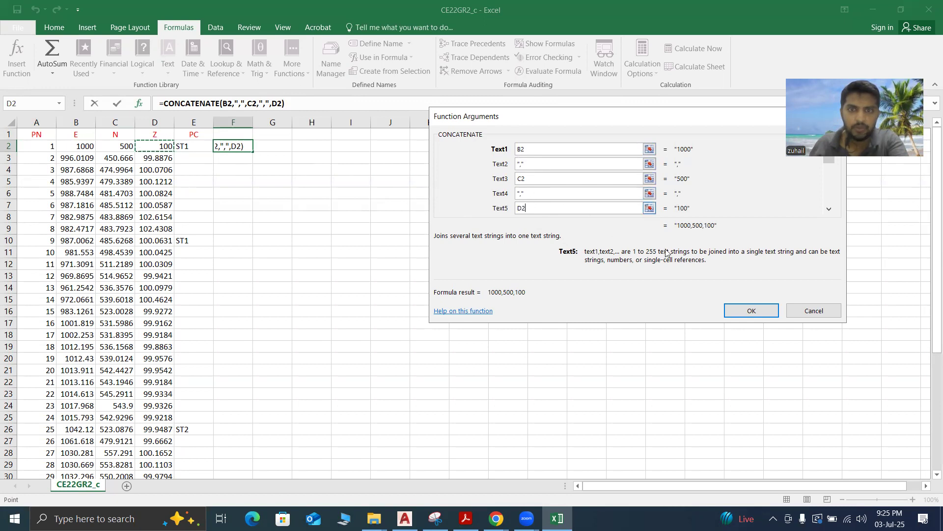
pyautogui.click(729, 308)
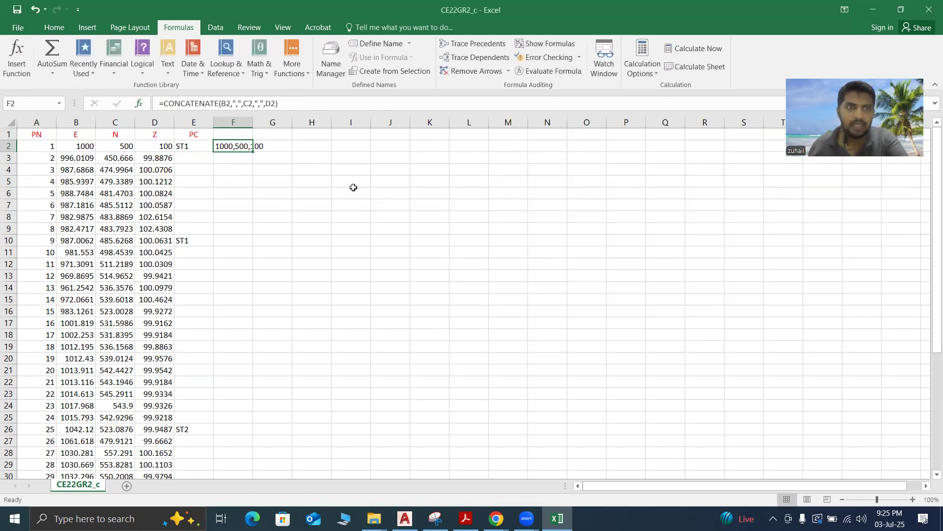
# Fill the F2 formula down to F44 and fit the width of column F to its contents
pyautogui.moveTo(252, 119); pyautogui.dragTo(295, 122)
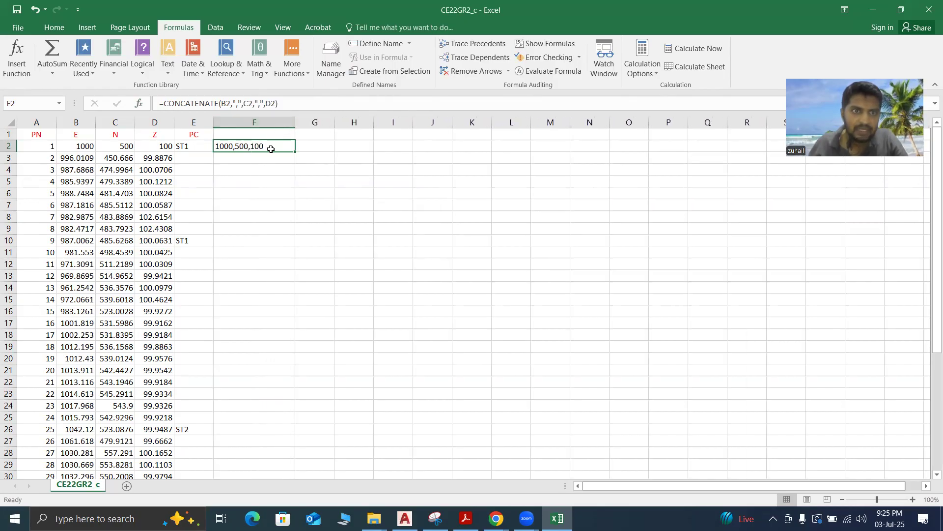
pyautogui.moveTo(294, 154); pyautogui.dragTo(280, 444)
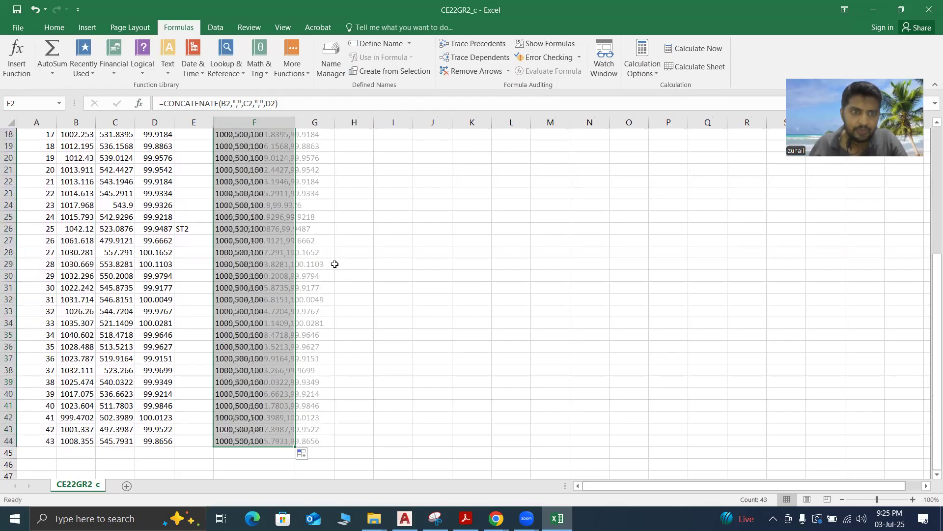
pyautogui.doubleClick(294, 122)
pyautogui.scroll(6, 305, 182)
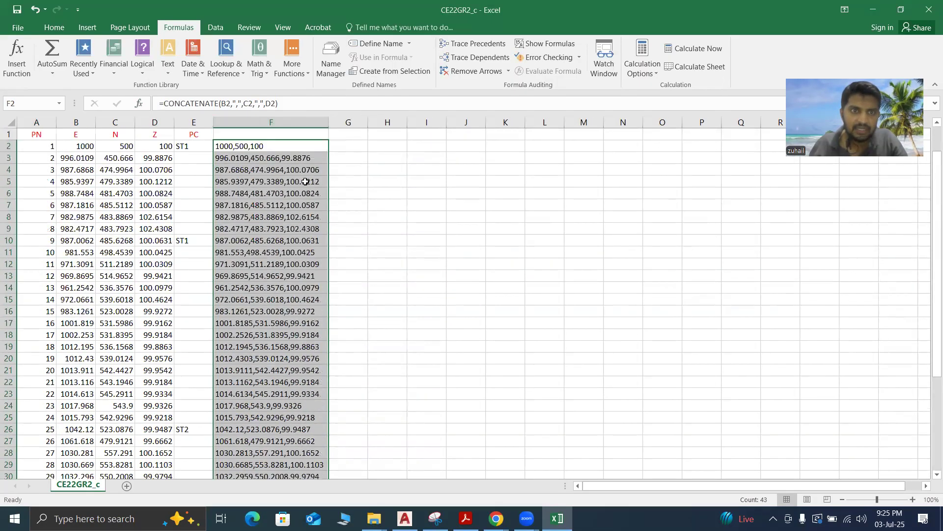
pyautogui.click(289, 160)
# Copy the joined coordinates in F2:F44 and switch to Drawing1 in AutoCAD
pyautogui.moveTo(270, 147); pyautogui.dragTo(278, 431)
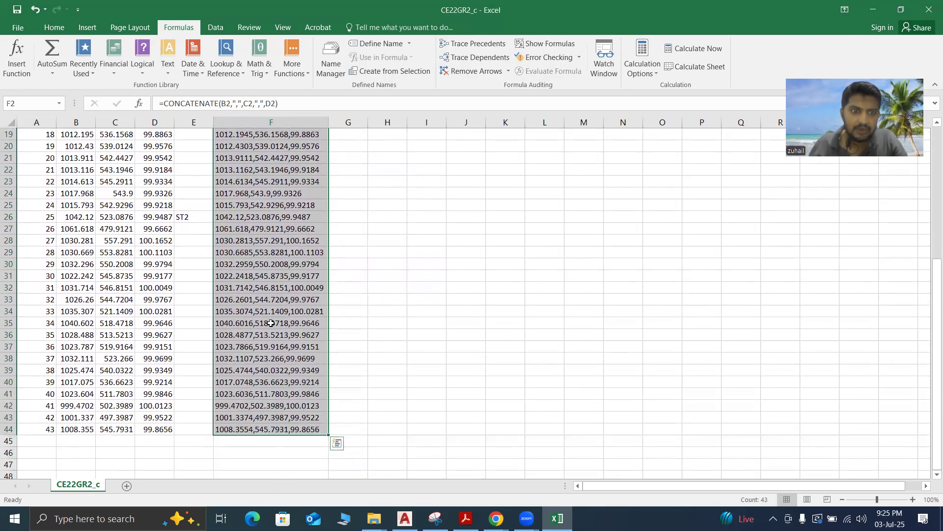
pyautogui.rightClick(271, 323)
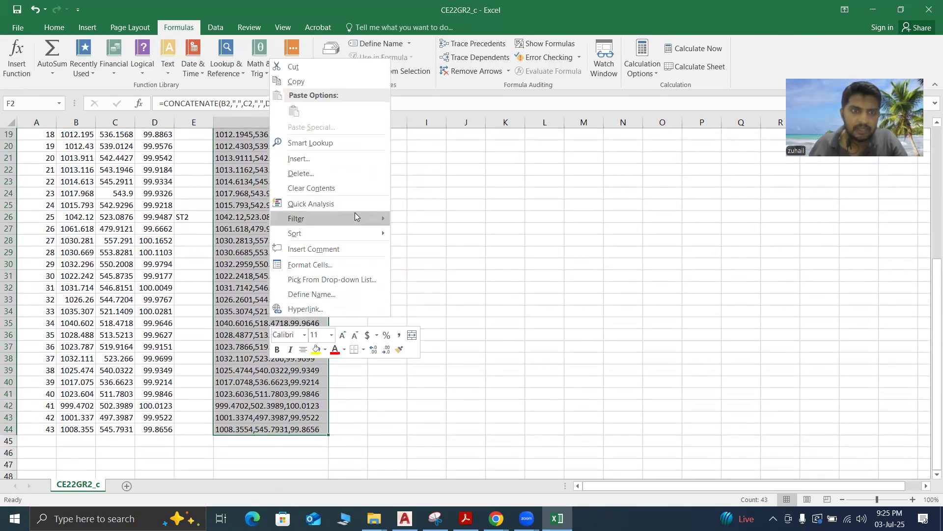
pyautogui.click(305, 86)
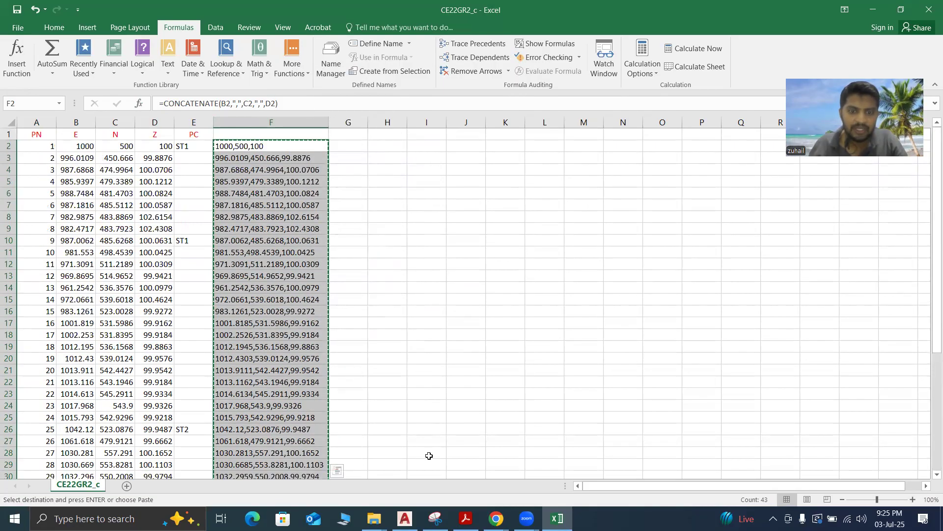
pyautogui.moveTo(405, 519)
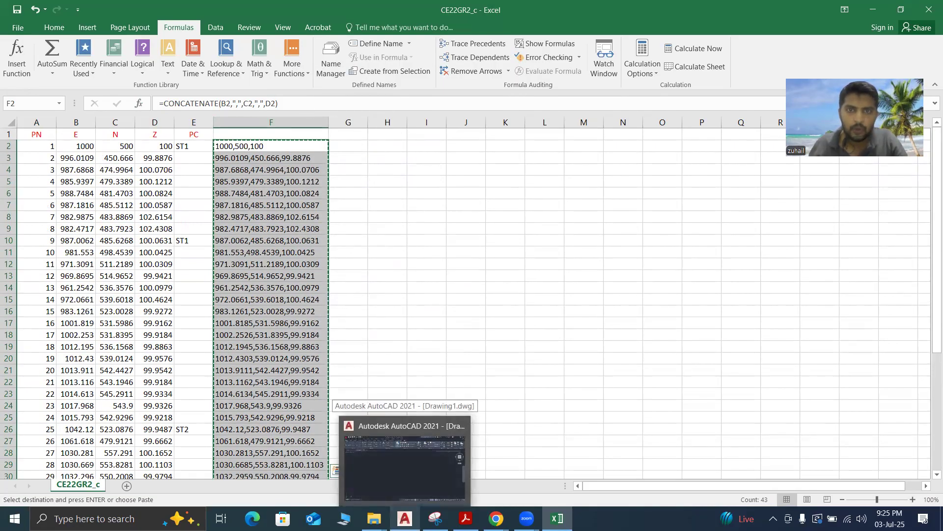
pyautogui.click(405, 467)
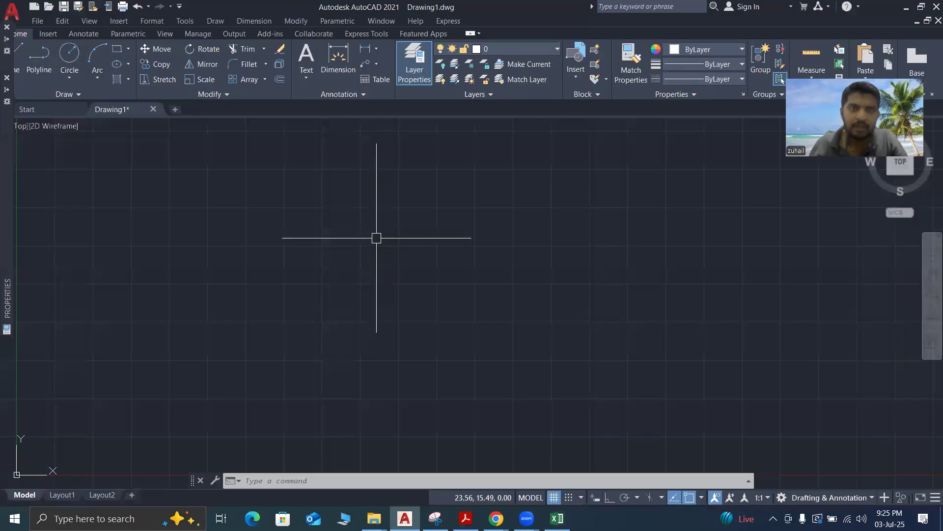
# Configure the drawing units to decimal length with 0.00 precision and an insertion scale of Meters
pyautogui.click(269, 482)
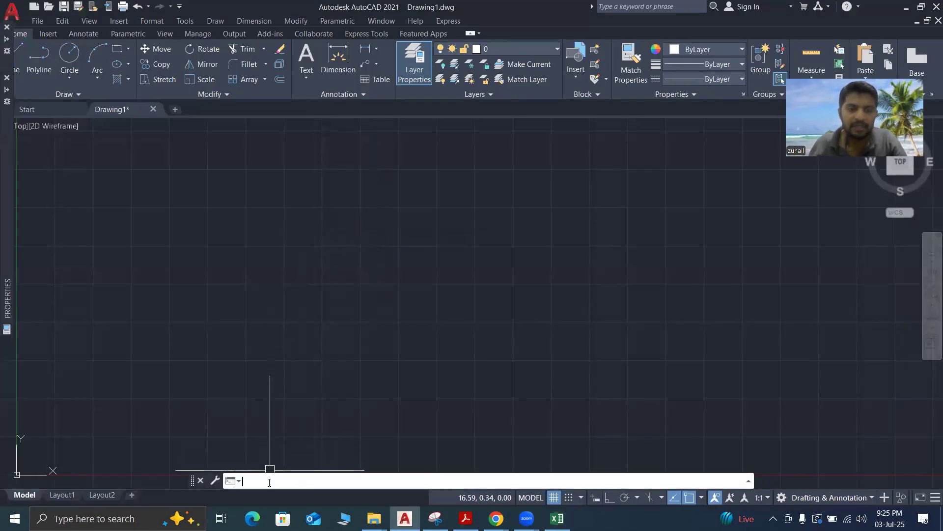
pyautogui.write('UN')
pyautogui.press('Return')
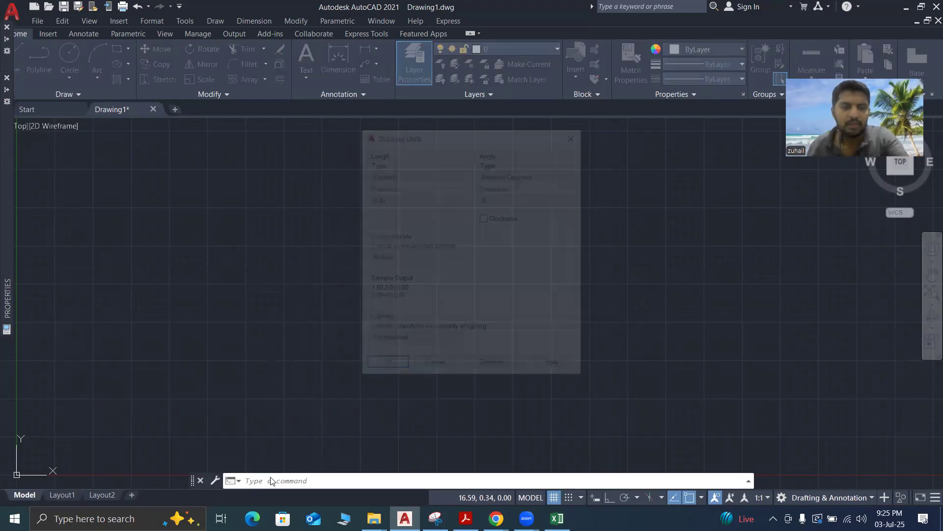
pyautogui.click(405, 173)
pyautogui.click(406, 173)
pyautogui.click(406, 198)
pyautogui.click(407, 198)
pyautogui.click(396, 258)
pyautogui.click(395, 258)
pyautogui.click(395, 257)
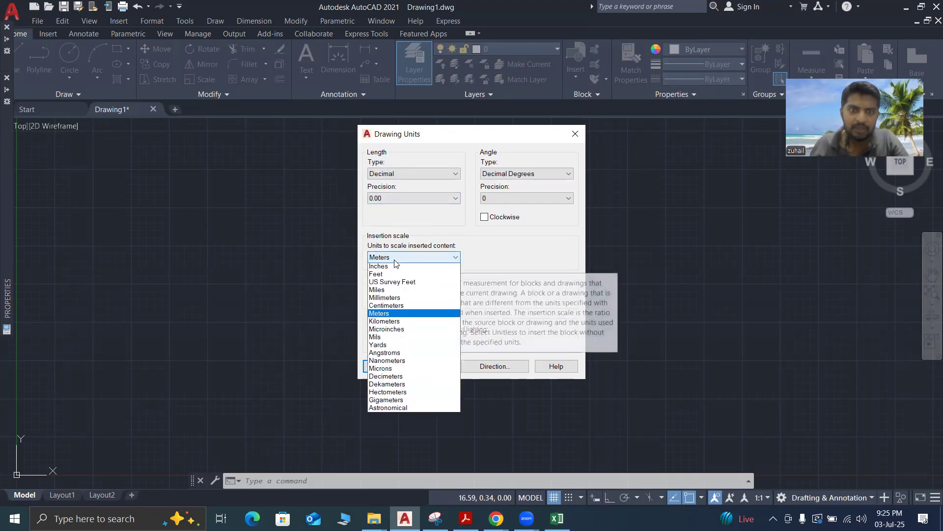
pyautogui.click(379, 315)
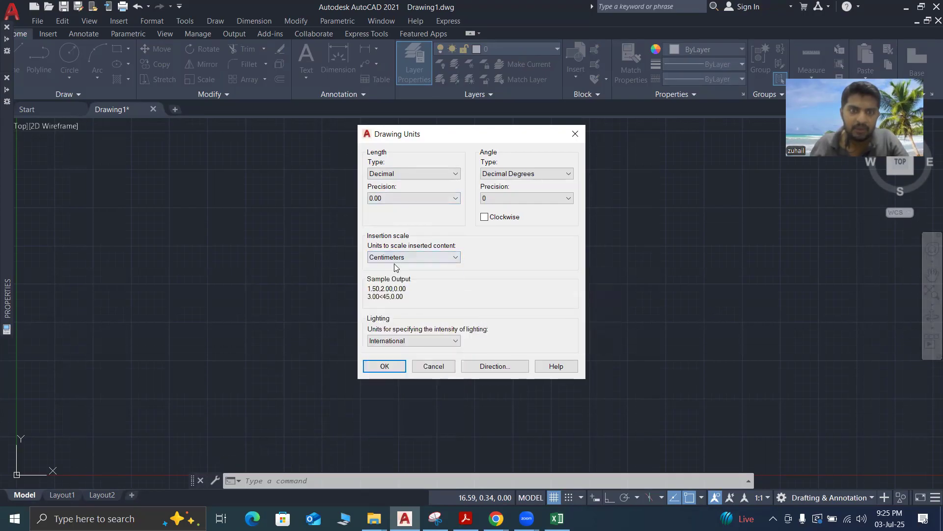
pyautogui.click(396, 258)
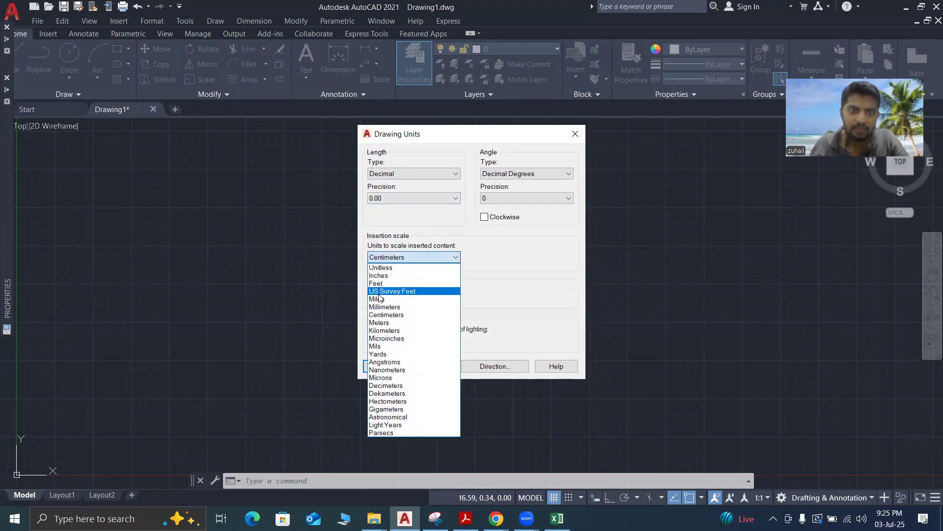
pyautogui.click(388, 322)
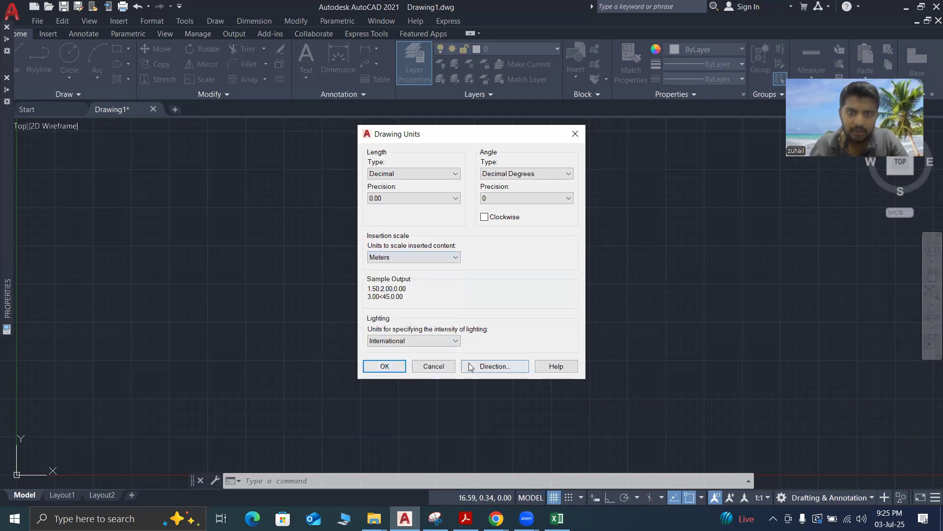
pyautogui.click(395, 368)
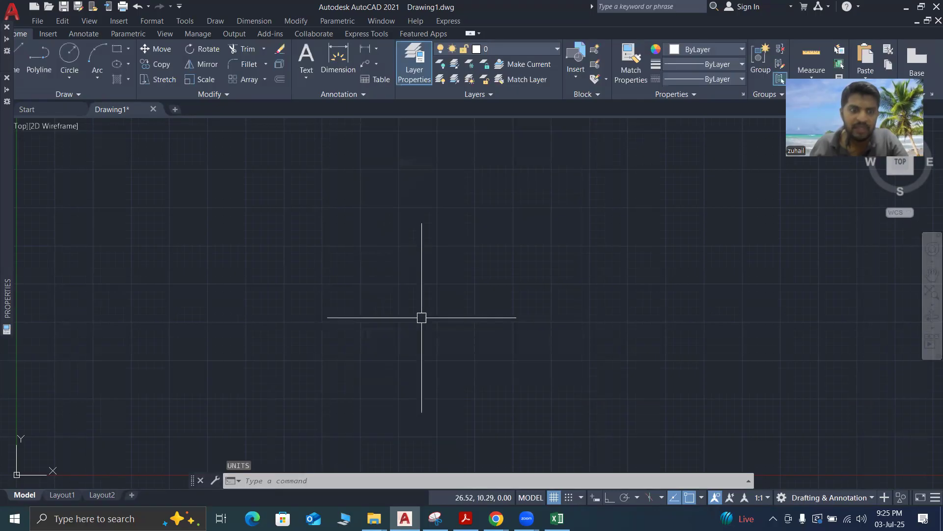
# Run the Multiple Point command and paste the copied Excel coordinates at its point prompt
pyautogui.click(289, 482)
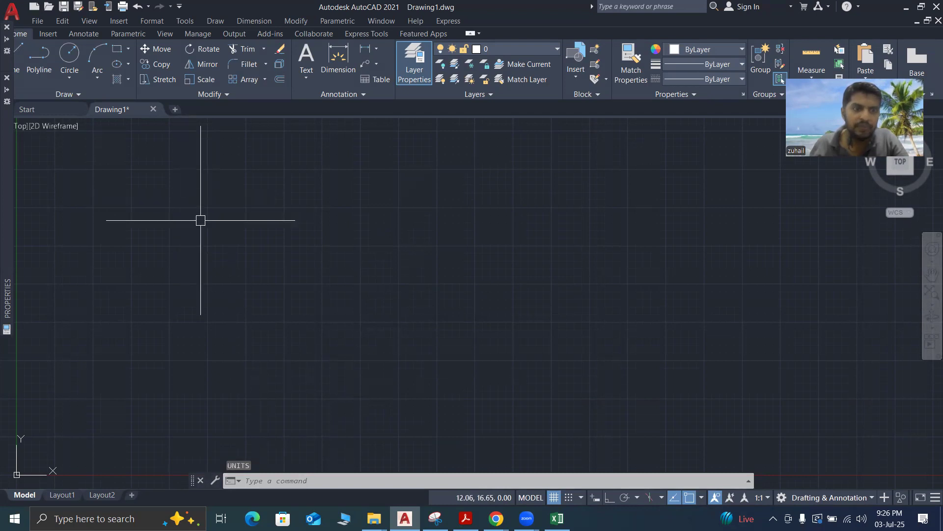
pyautogui.click(215, 22)
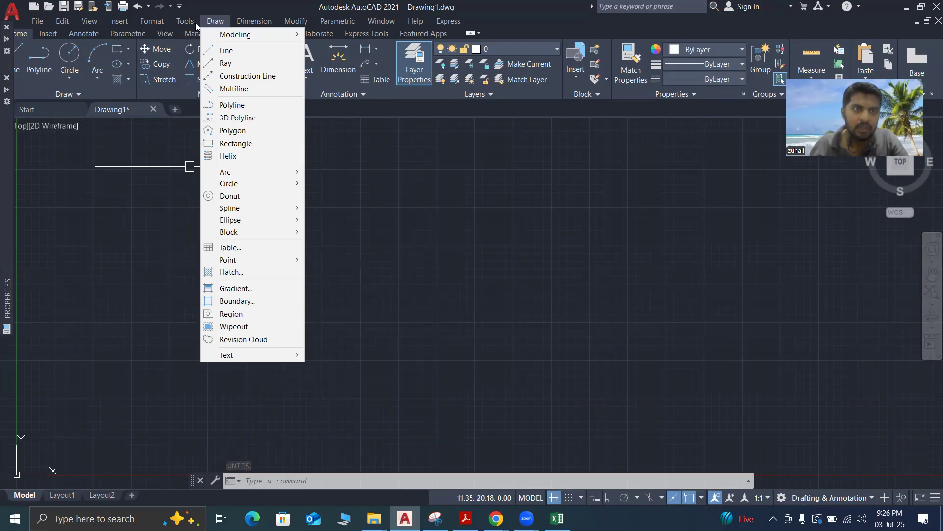
pyautogui.moveTo(188, 26)
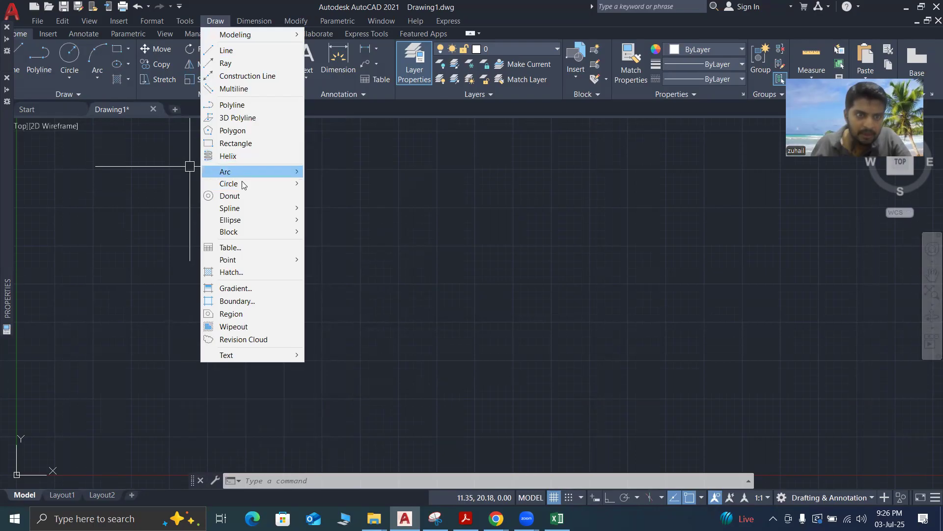
pyautogui.moveTo(259, 215)
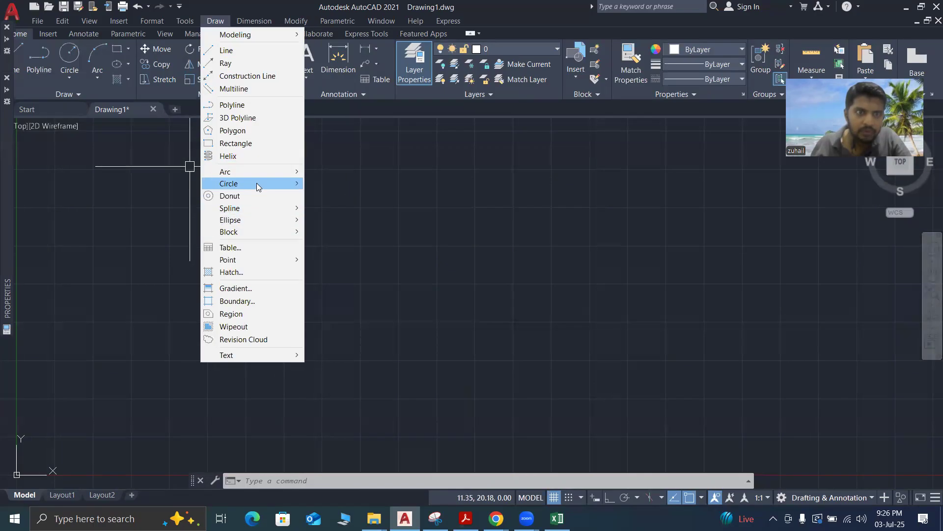
pyautogui.moveTo(258, 186)
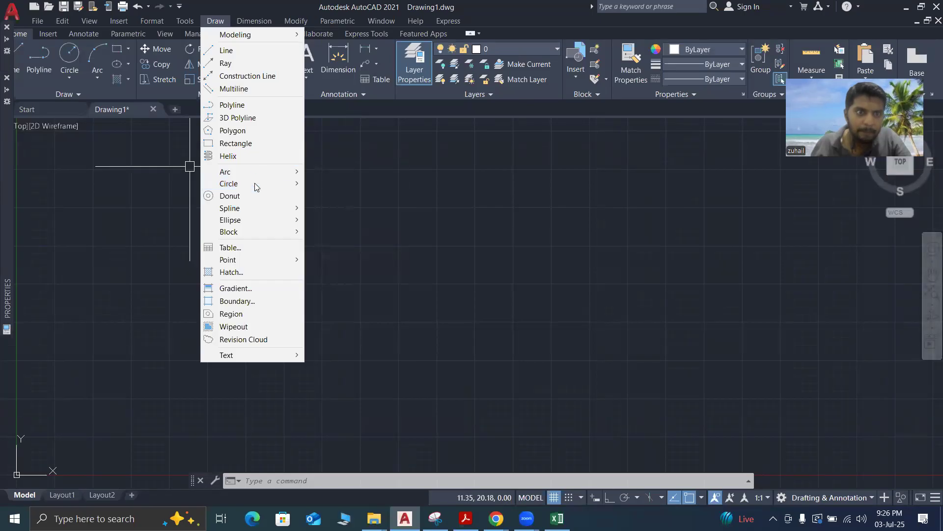
pyautogui.moveTo(290, 260)
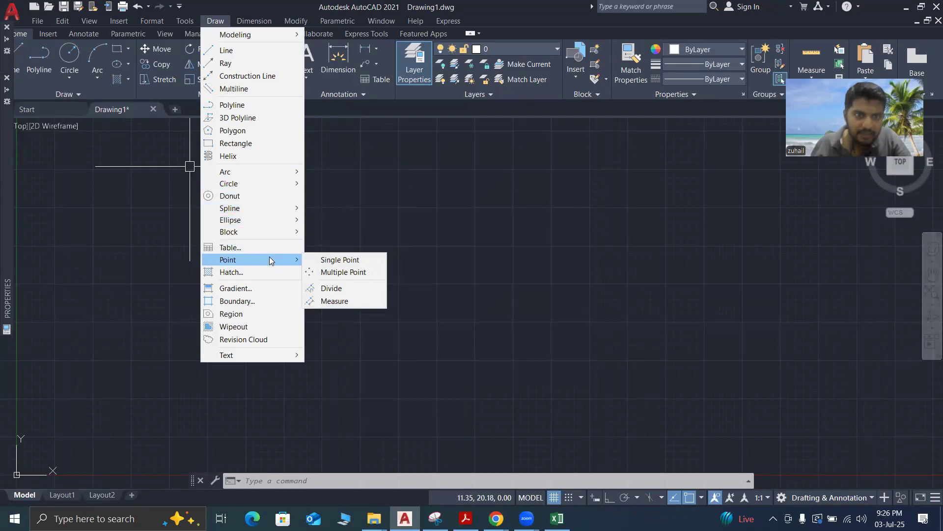
pyautogui.click(341, 274)
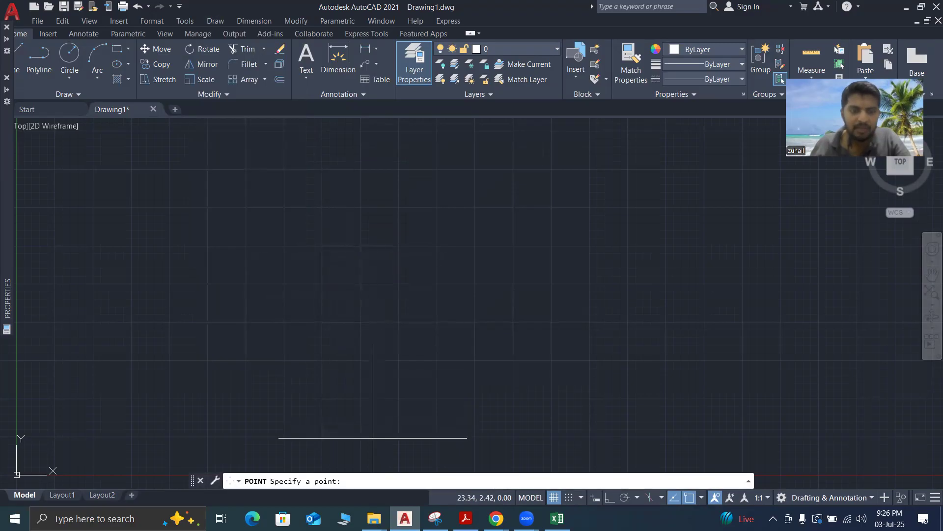
pyautogui.rightClick(358, 481)
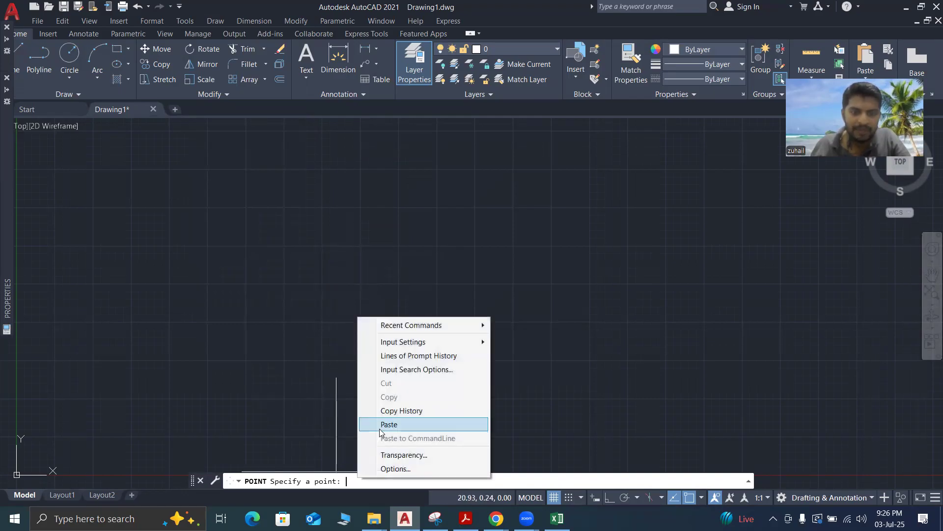
pyautogui.click(382, 426)
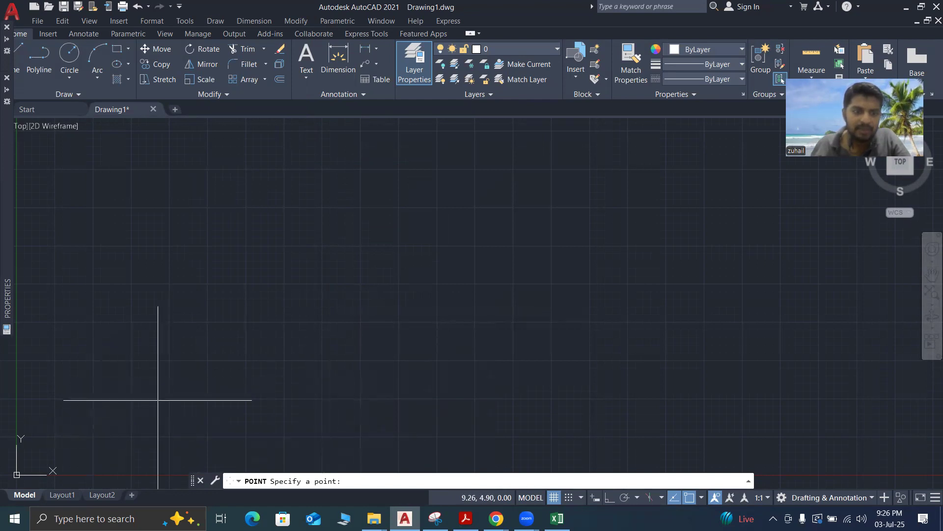
# Place a single point at about 9.26, 4.90, paste the copied coordinates once more and end the Multiple Point command
pyautogui.click(158, 400)
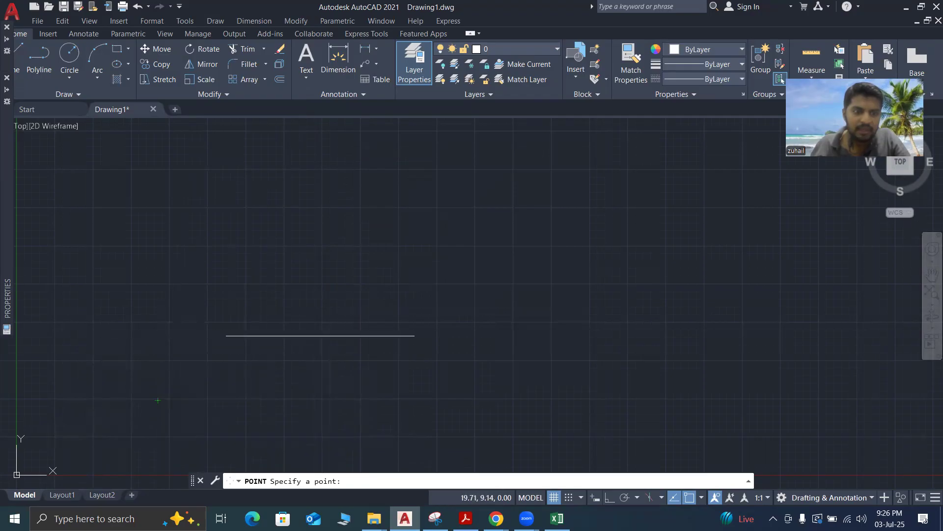
pyautogui.rightClick(354, 481)
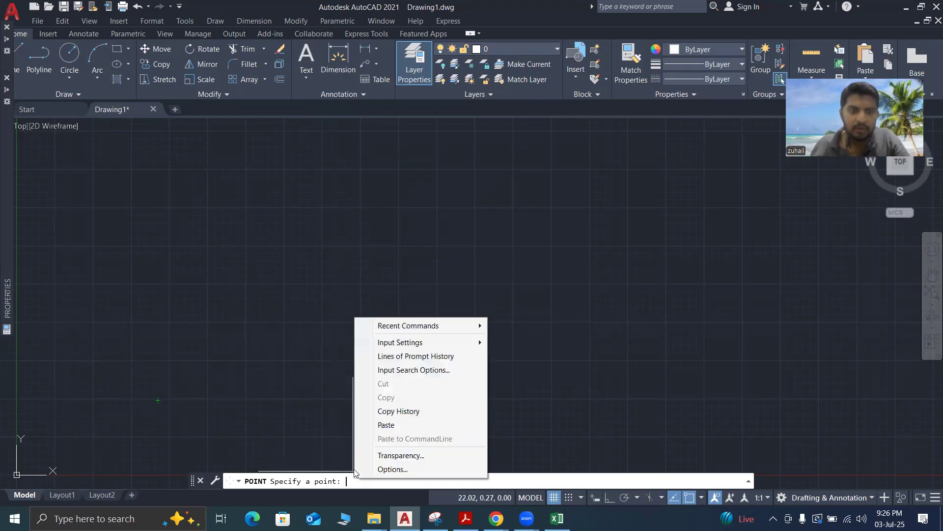
pyautogui.click(381, 425)
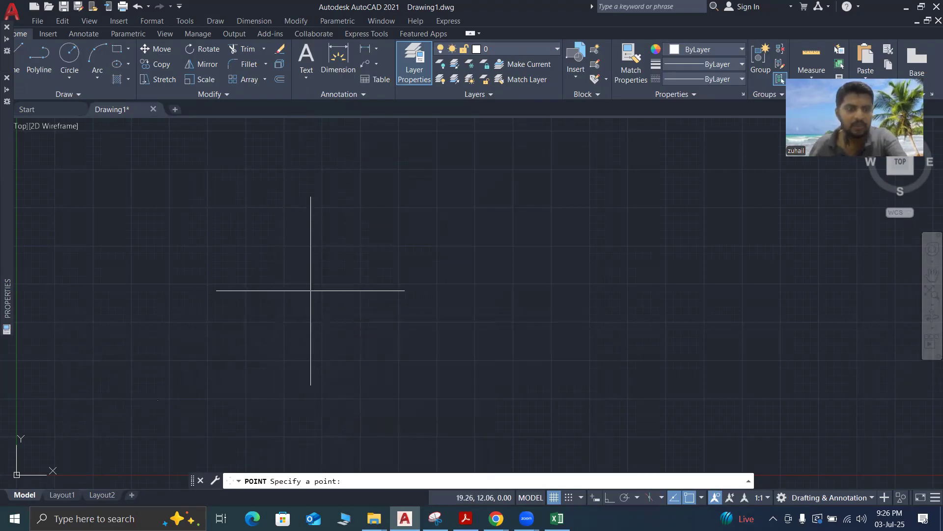
pyautogui.press('Escape')
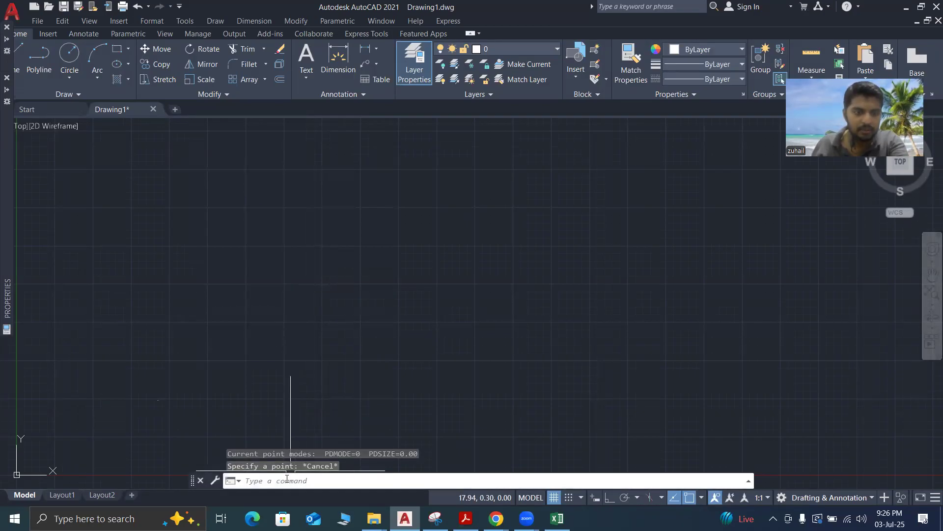
# Zoom to the drawing extents and examine how the plotted survey points are distributed
pyautogui.write('z')
pyautogui.press('Return')
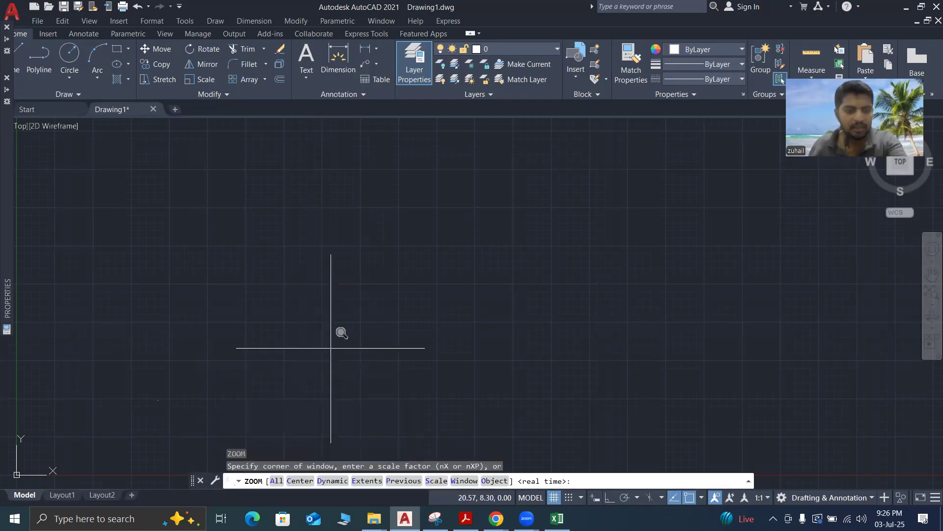
pyautogui.press('Return')
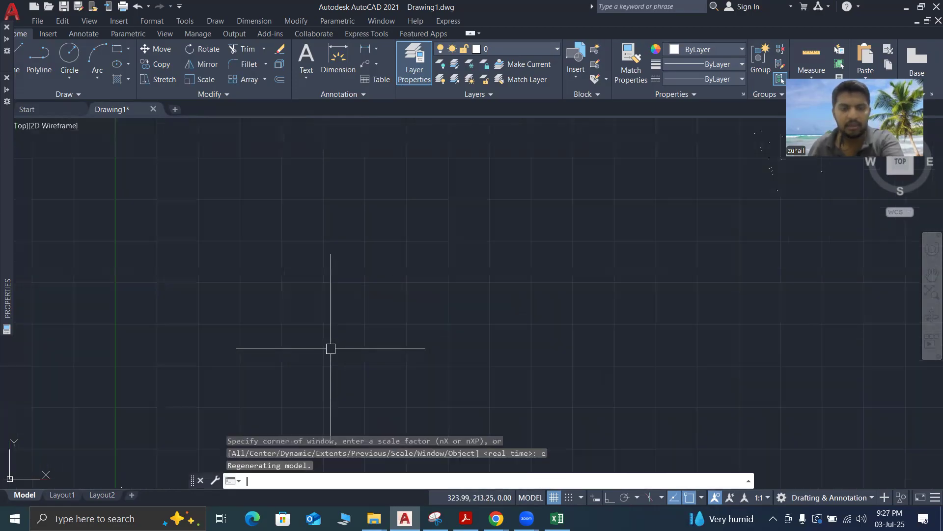
pyautogui.scroll(-1, 268, 288)
pyautogui.scroll(-1, 267, 288)
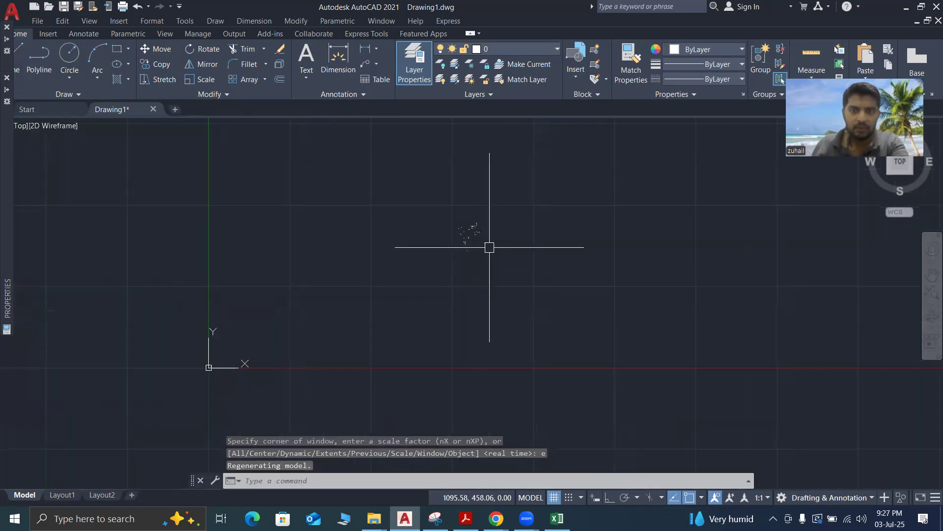
pyautogui.scroll(3, 484, 226)
pyautogui.scroll(2, 465, 250)
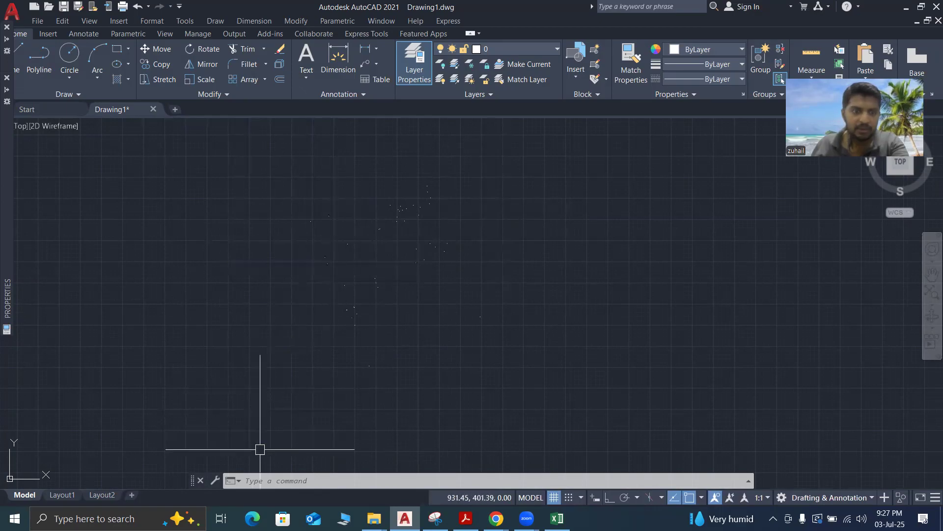
pyautogui.scroll(15, 362, 317)
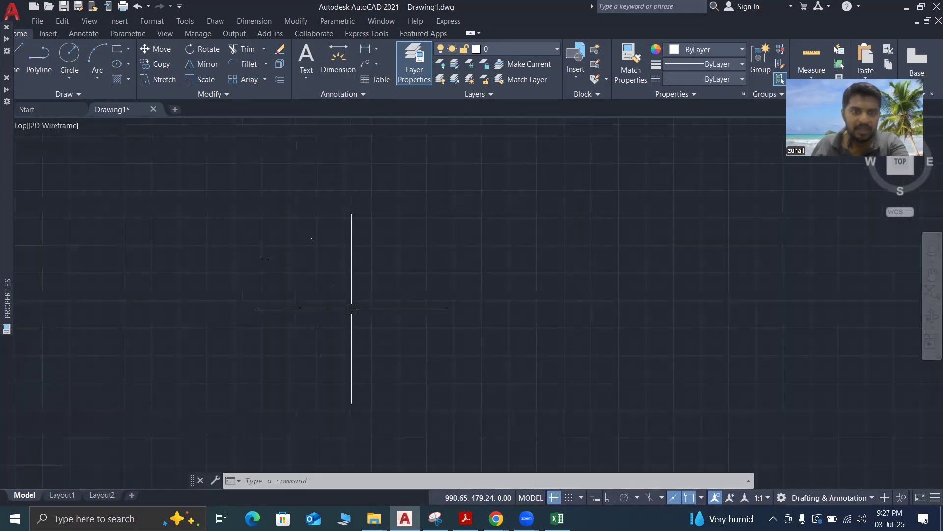
pyautogui.scroll(-8, 285, 324)
pyautogui.scroll(8, 251, 319)
pyautogui.scroll(-8, 244, 306)
pyautogui.scroll(-6, 338, 324)
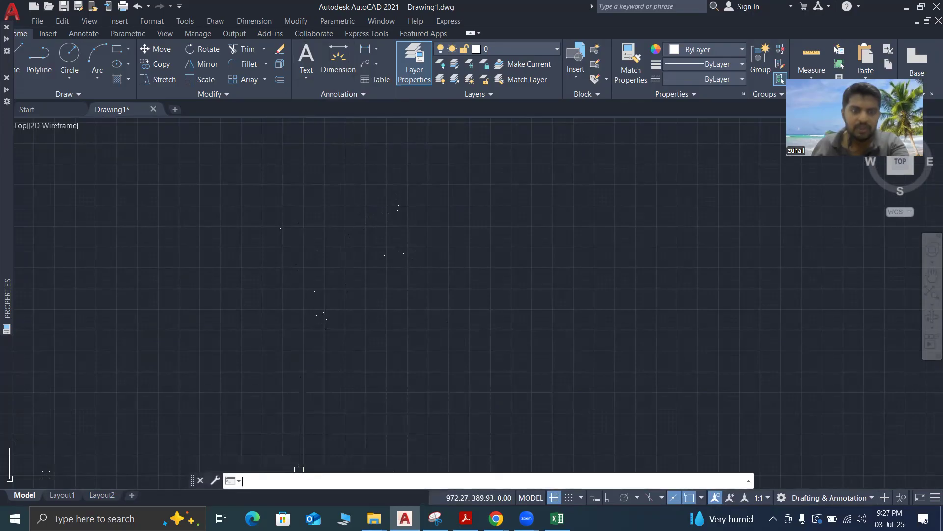
pyautogui.write('pst')
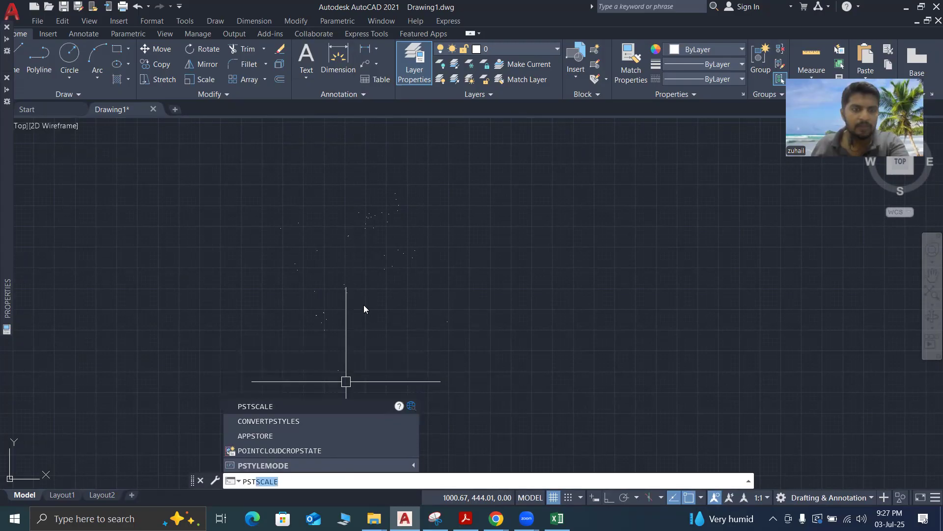
pyautogui.press('BackSpace')
pyautogui.press('BackSpace')
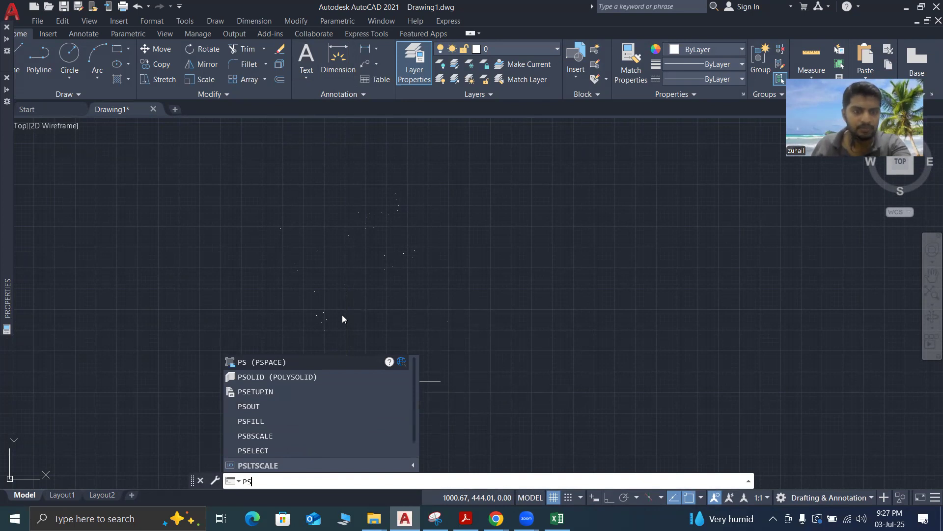
pyautogui.write('t')
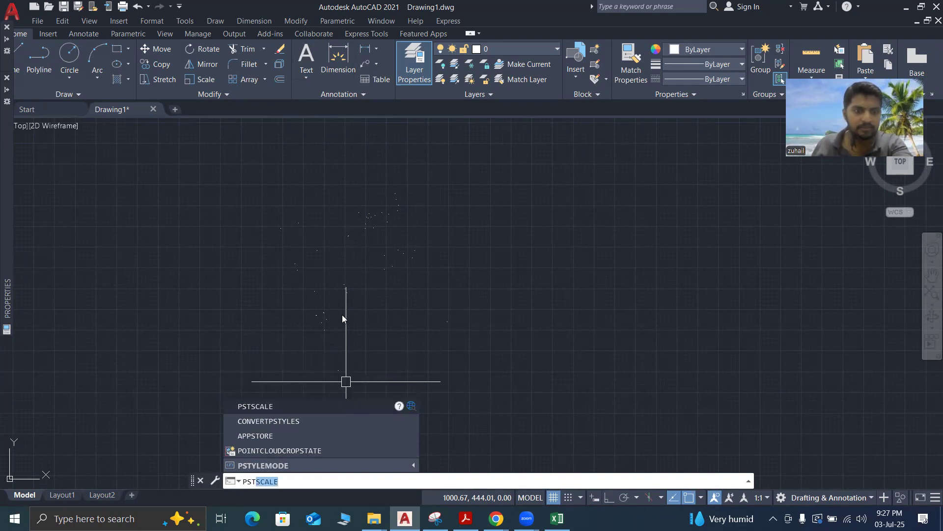
pyautogui.write('y')
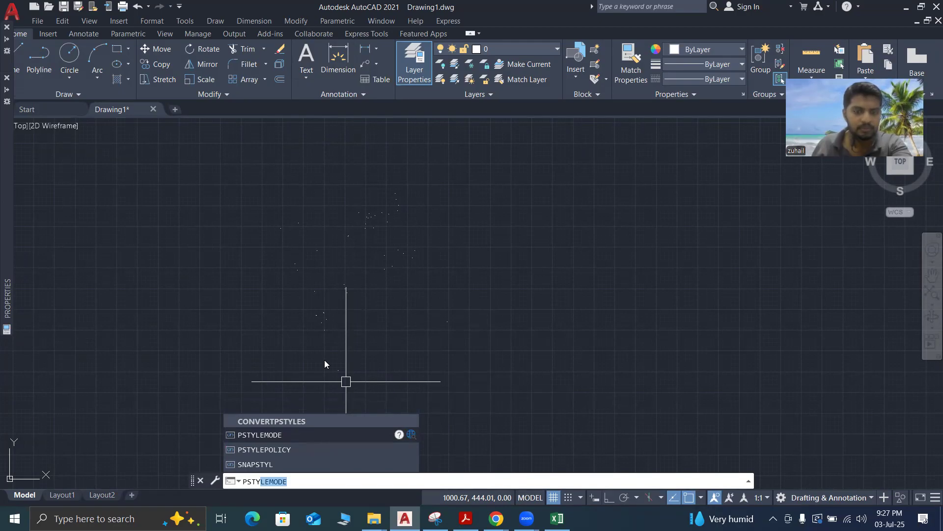
pyautogui.write('l')
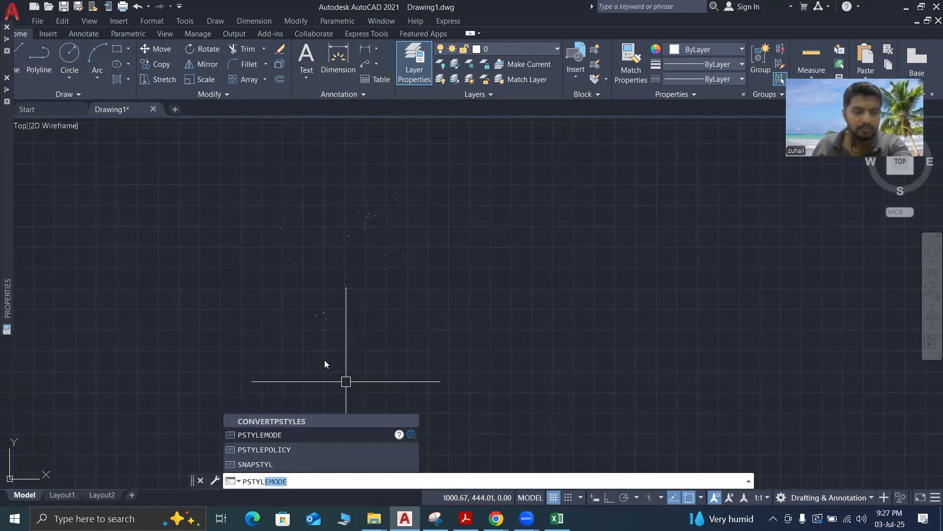
pyautogui.write('e')
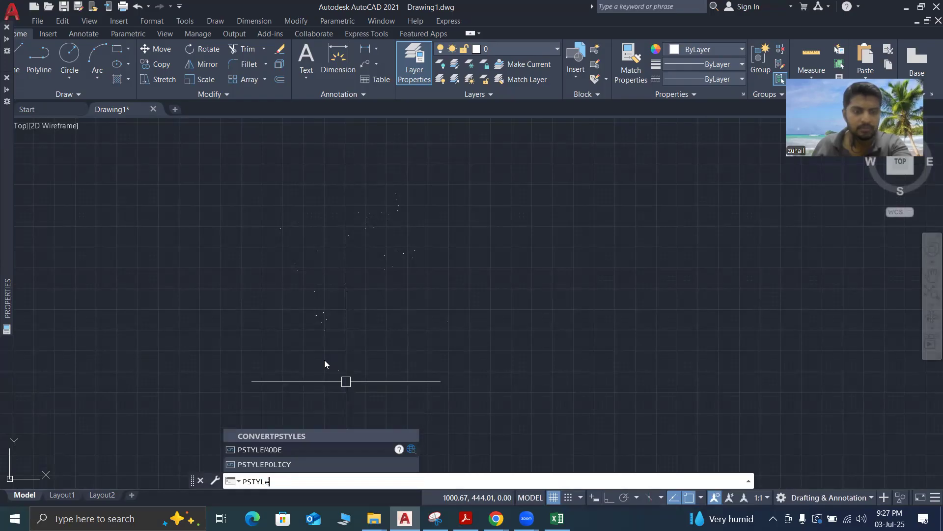
pyautogui.press('Return')
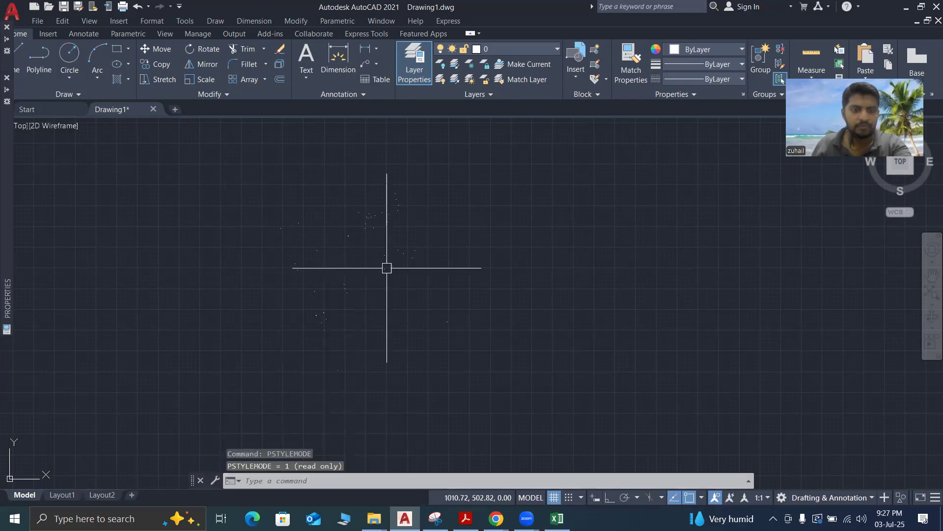
pyautogui.press('Escape')
pyautogui.press('Escape')
pyautogui.press('Escape')
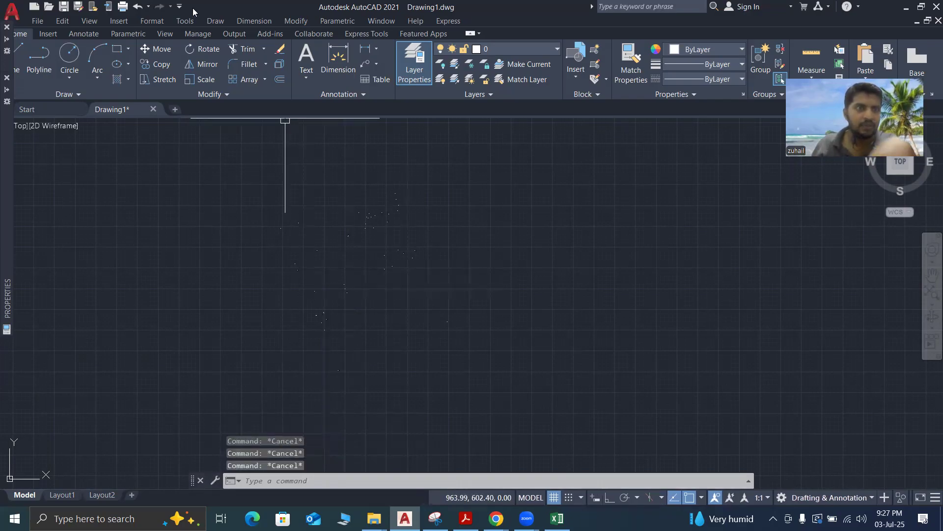
pyautogui.click(184, 22)
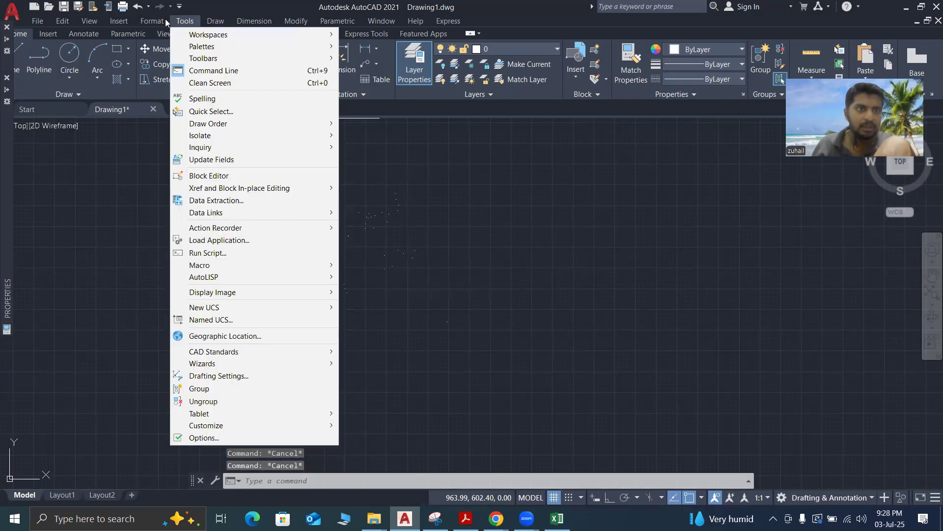
pyautogui.moveTo(156, 21)
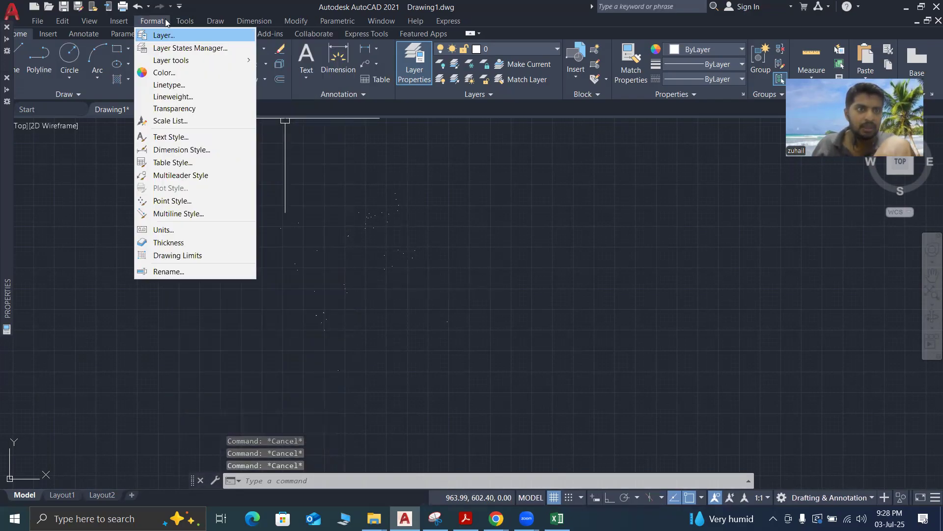
pyautogui.click(183, 214)
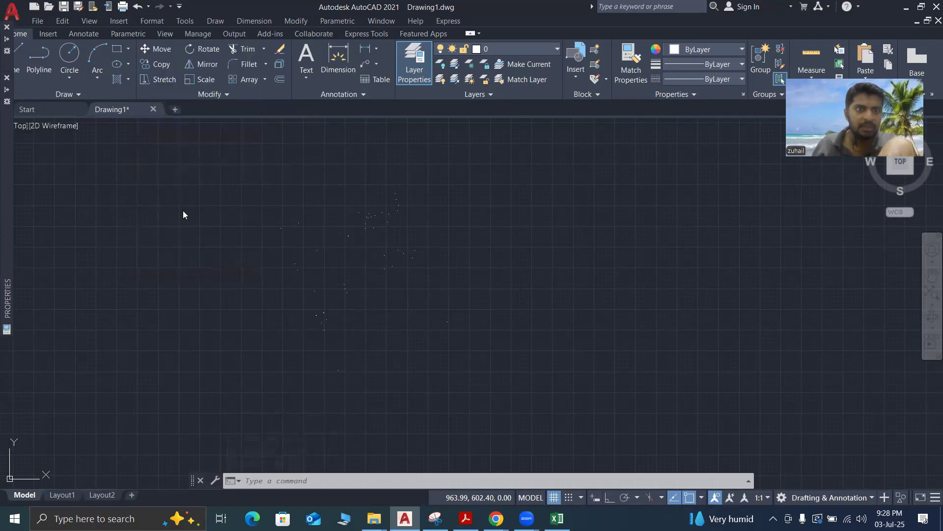
pyautogui.click(576, 257)
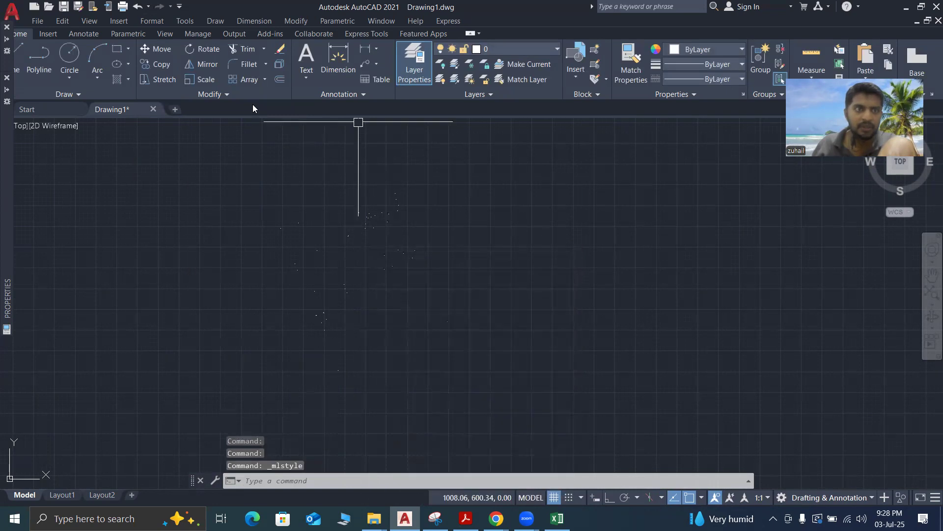
# Set the point style to the X marker with a point size of 1 in absolute units
pyautogui.click(160, 22)
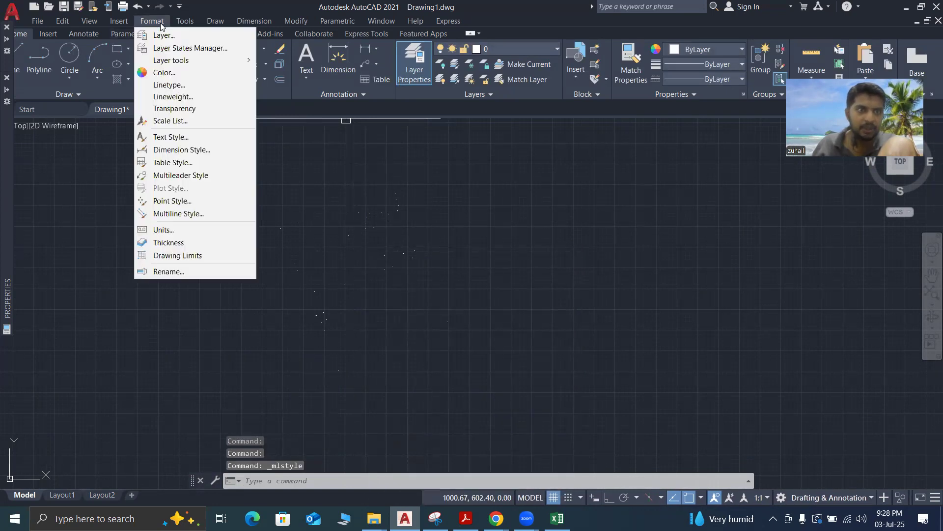
pyautogui.click(185, 200)
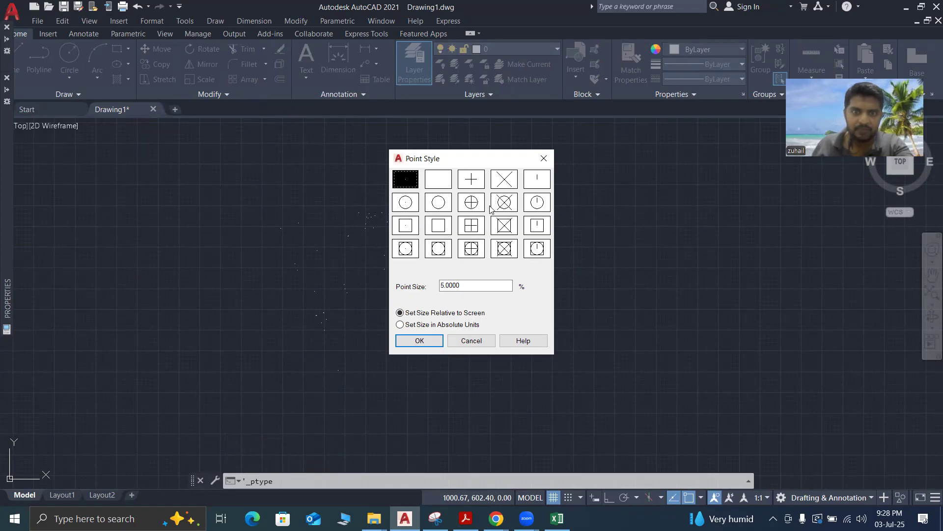
pyautogui.click(503, 180)
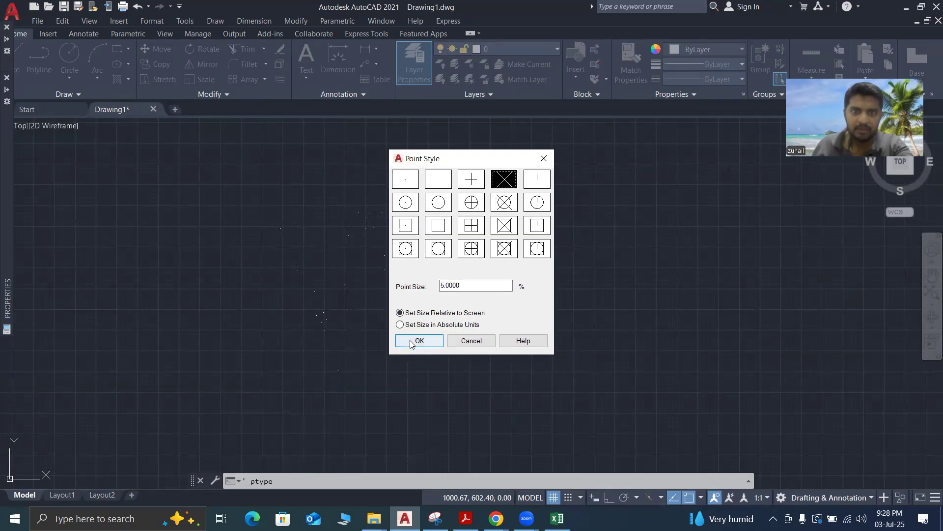
pyautogui.doubleClick(465, 288)
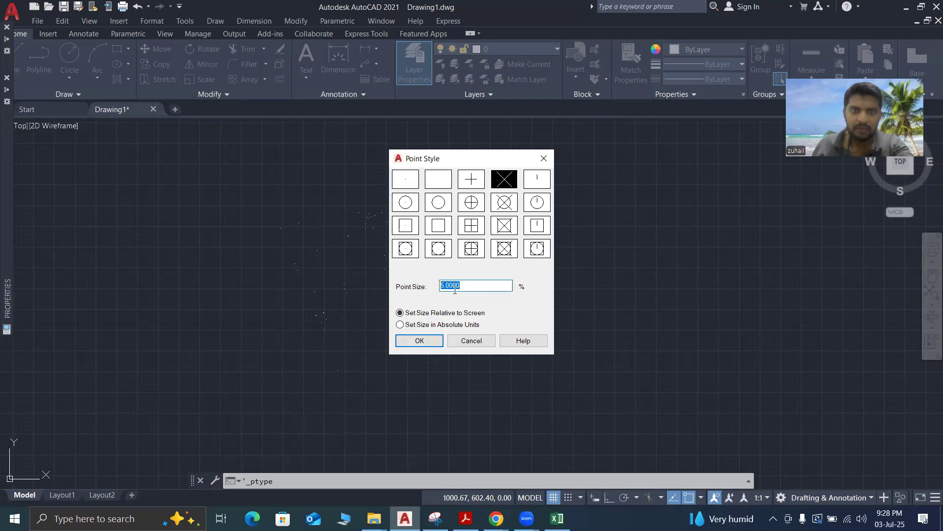
pyautogui.write('1')
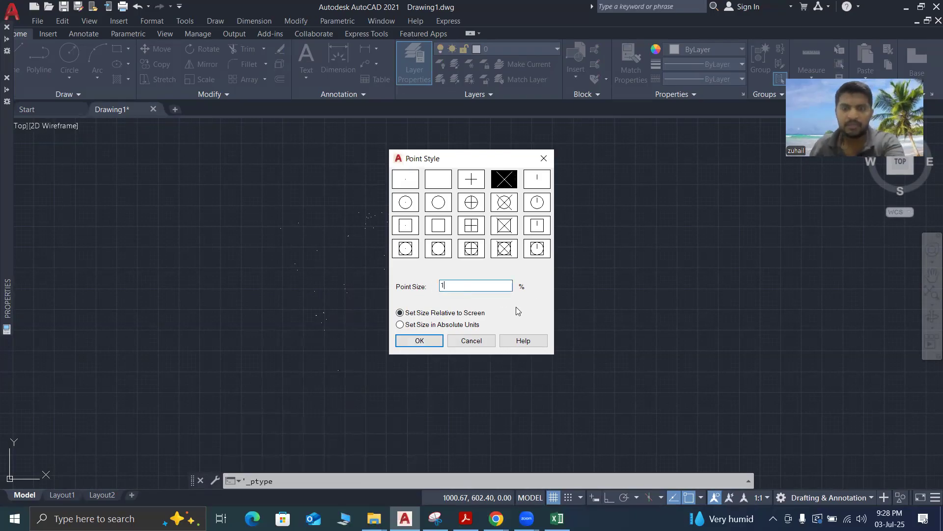
pyautogui.click(401, 325)
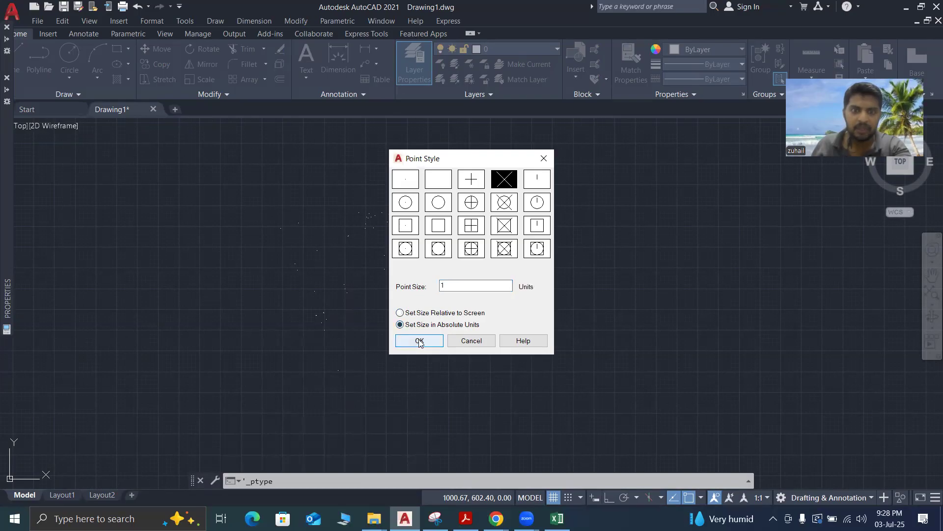
pyautogui.click(419, 341)
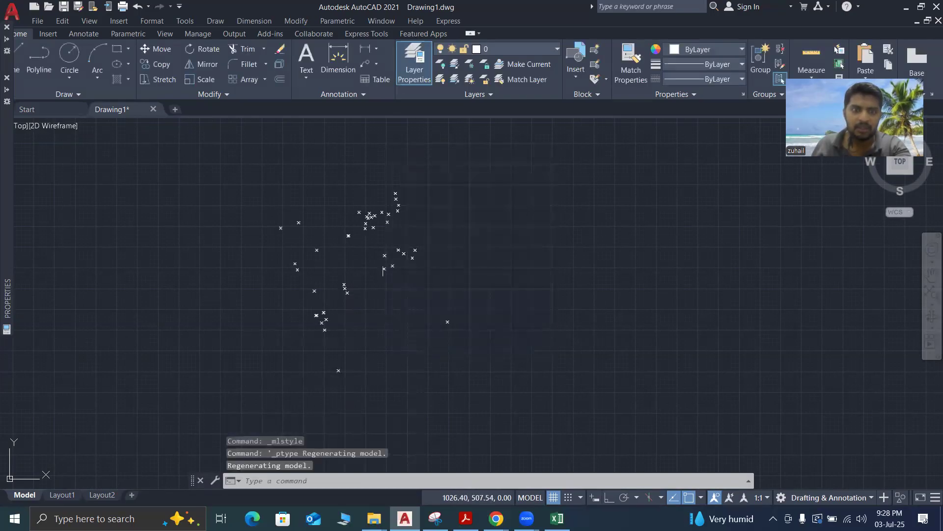
# Examine the X-marked survey points, checking how they are spaced and grouped across the plot
pyautogui.scroll(5, 281, 223)
pyautogui.scroll(-4, 316, 242)
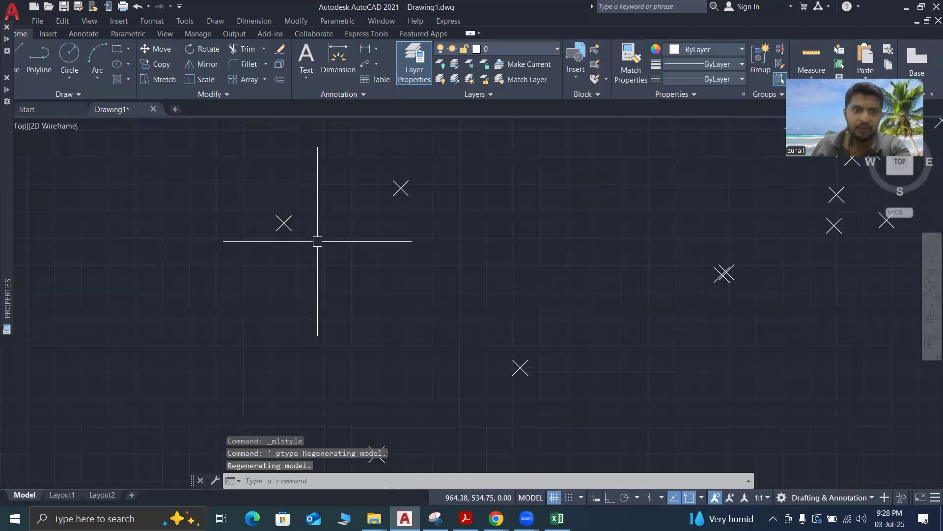
pyautogui.scroll(-3, 422, 283)
pyautogui.scroll(6, 442, 385)
pyautogui.scroll(-6, 481, 391)
pyautogui.scroll(4, 423, 316)
pyautogui.scroll(-4, 407, 325)
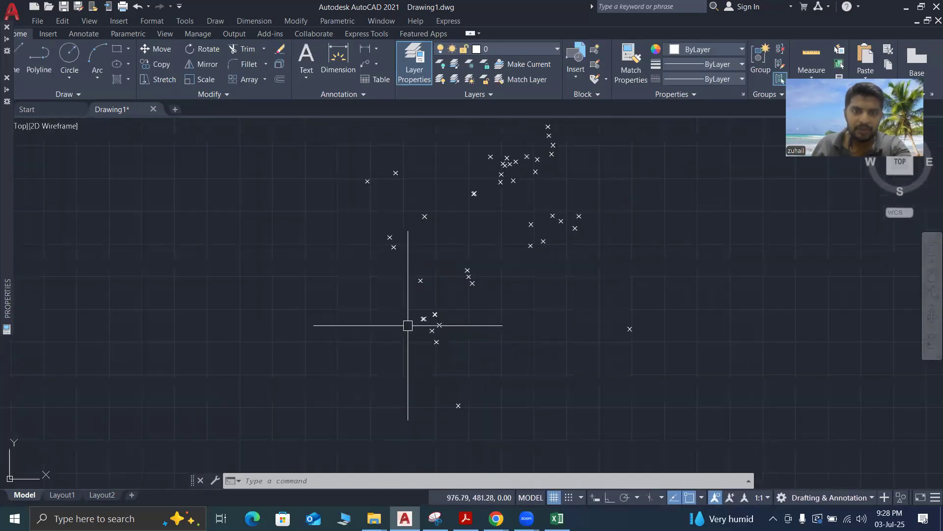
pyautogui.scroll(5, 472, 310)
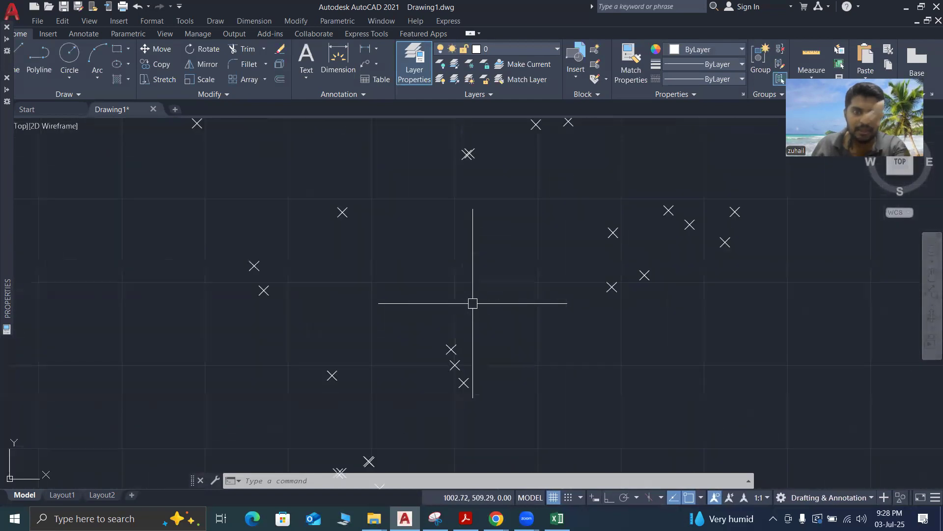
pyautogui.scroll(-4, 473, 303)
pyautogui.scroll(4, 480, 330)
pyautogui.scroll(-4, 374, 311)
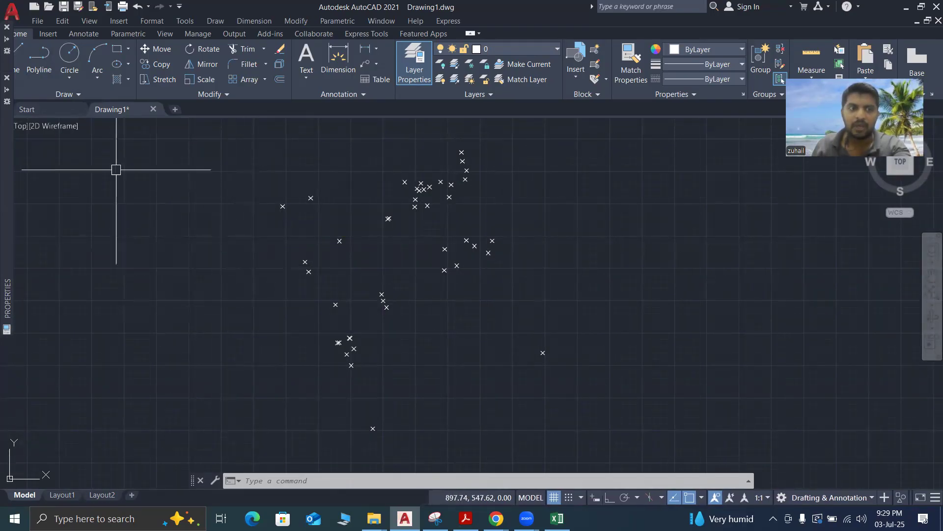
# Draw a polyline from the southernmost survey point through the easternmost point to the upper right point of the eastern cluster
pyautogui.click(36, 69)
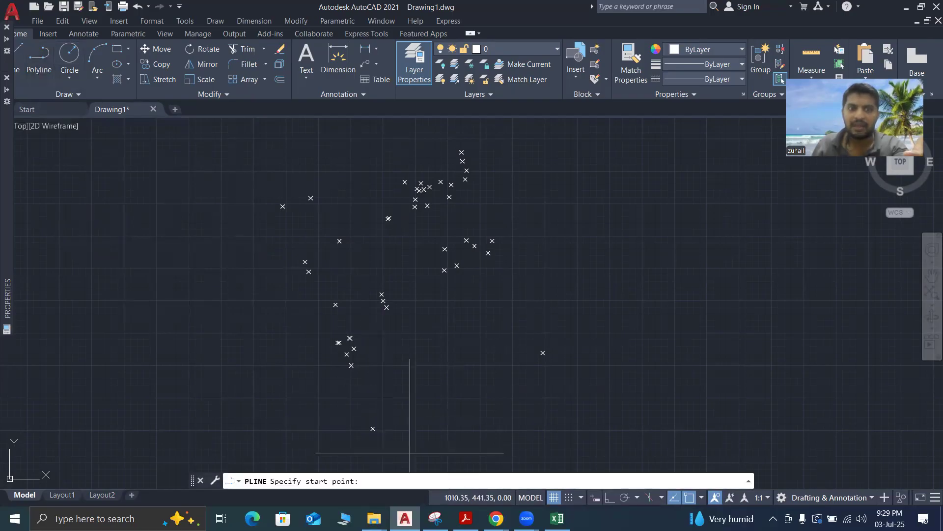
pyautogui.click(373, 428)
pyautogui.click(542, 352)
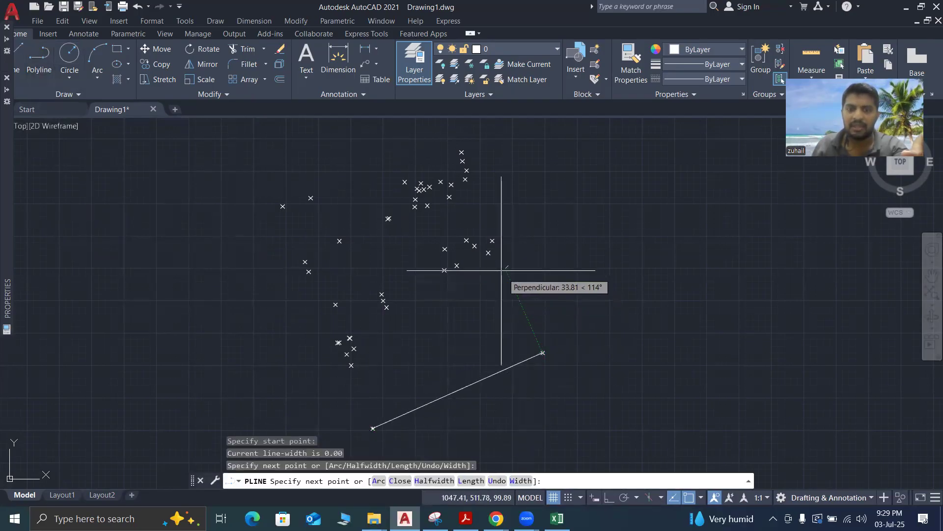
pyautogui.click(493, 241)
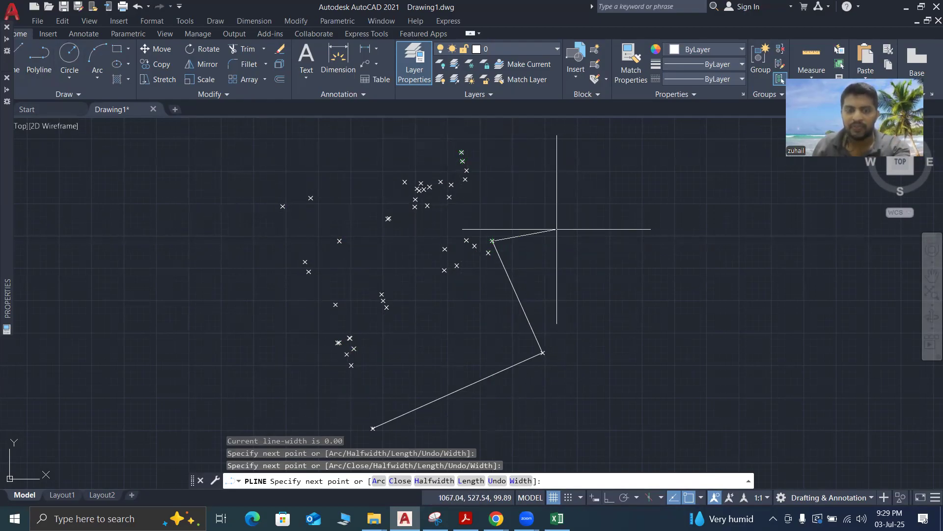
pyautogui.press('Escape')
# Erase all plotted survey points together with the polyline
pyautogui.scroll(-2, 557, 229)
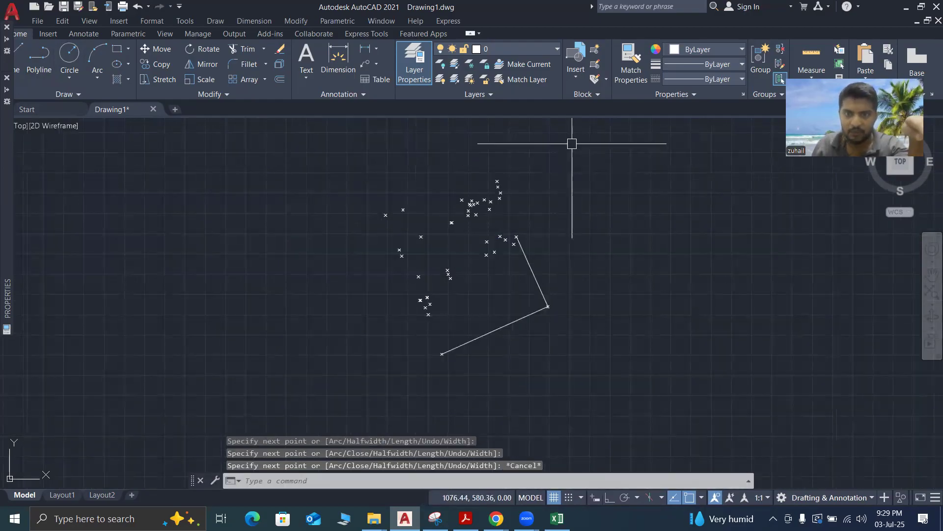
pyautogui.click(559, 156)
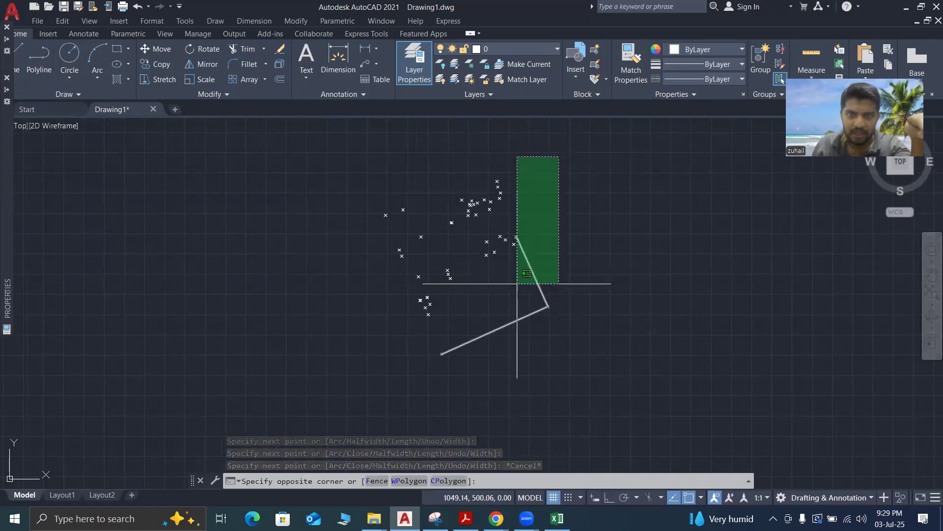
pyautogui.click(343, 413)
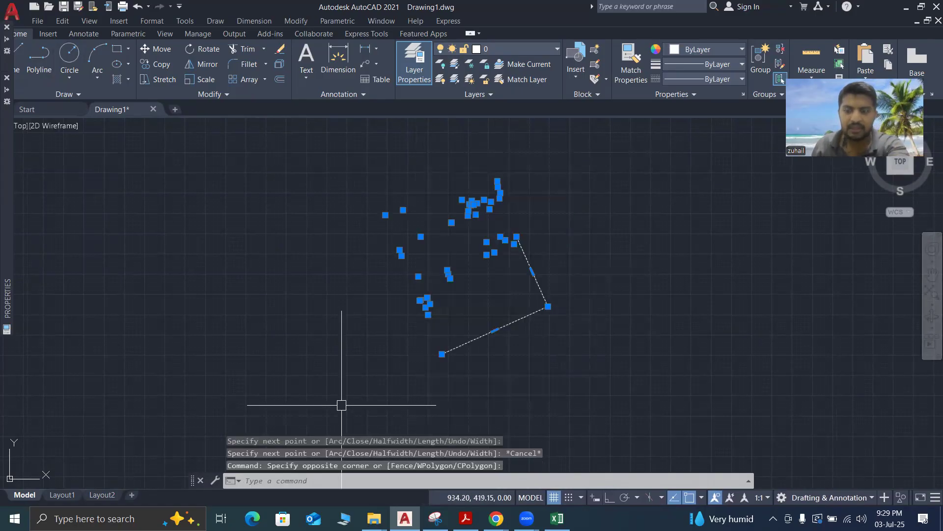
pyautogui.press('Delete')
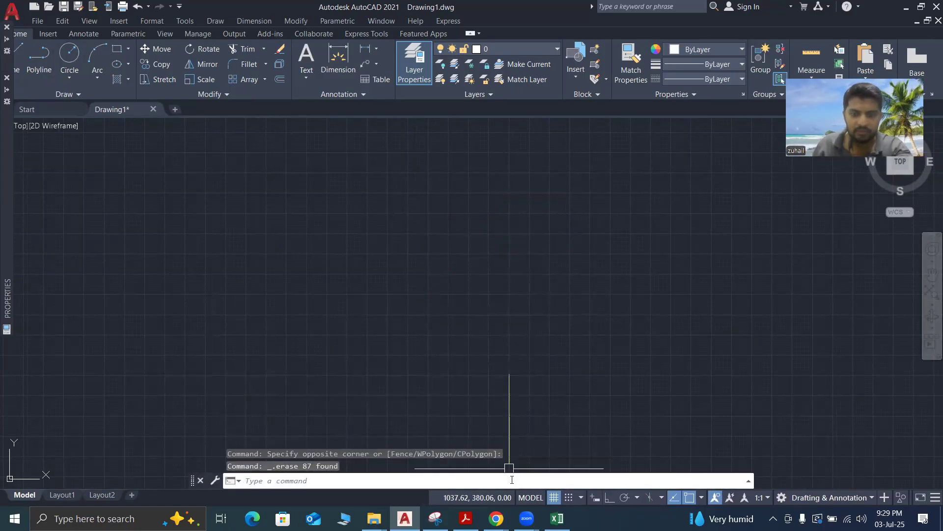
# Switch to the CE22GR2_c workbook in Excel and swap the coordinate headers, setting B1 to N and C1 to E
pyautogui.click(557, 519)
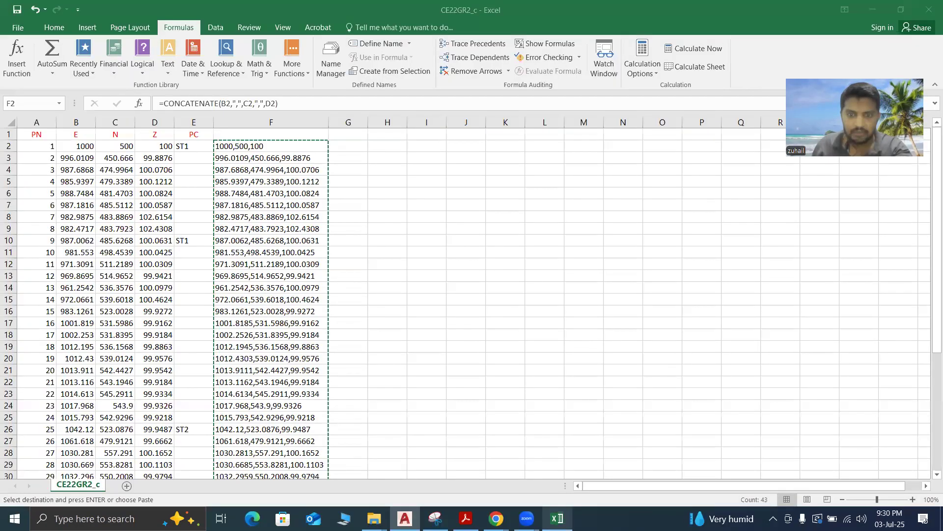
pyautogui.click(366, 172)
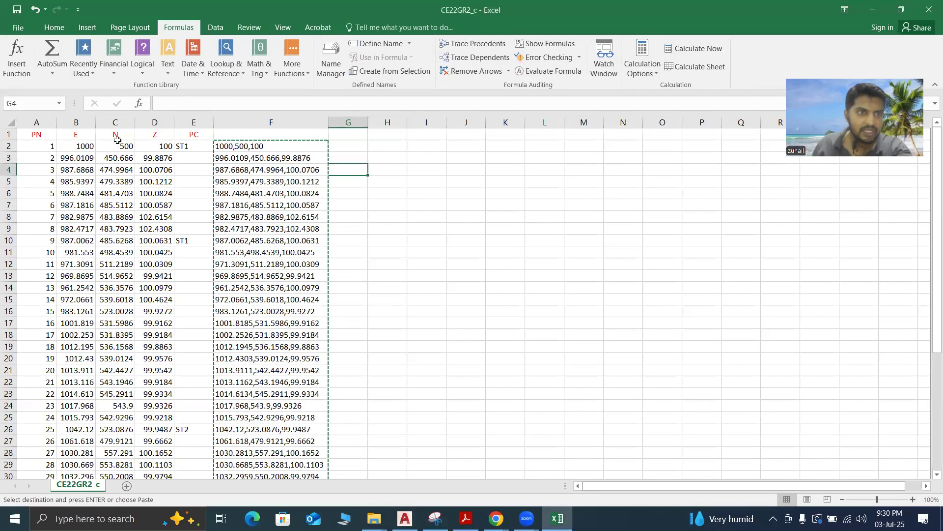
pyautogui.click(116, 136)
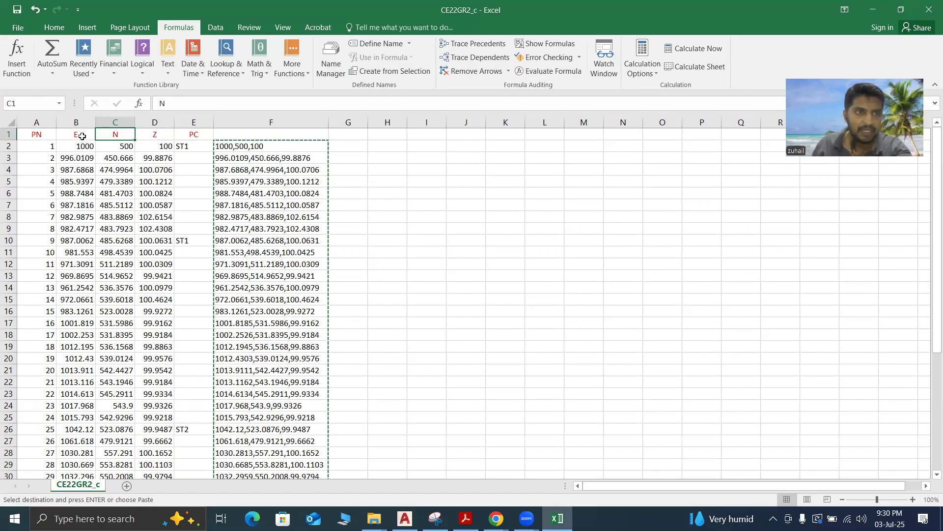
pyautogui.click(82, 136)
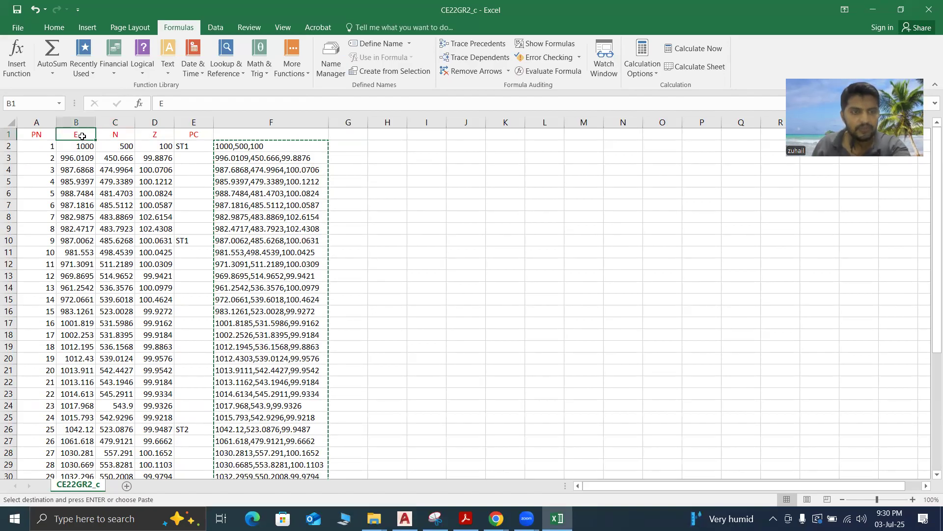
pyautogui.write('N')
pyautogui.click(119, 137)
pyautogui.press('BackSpace')
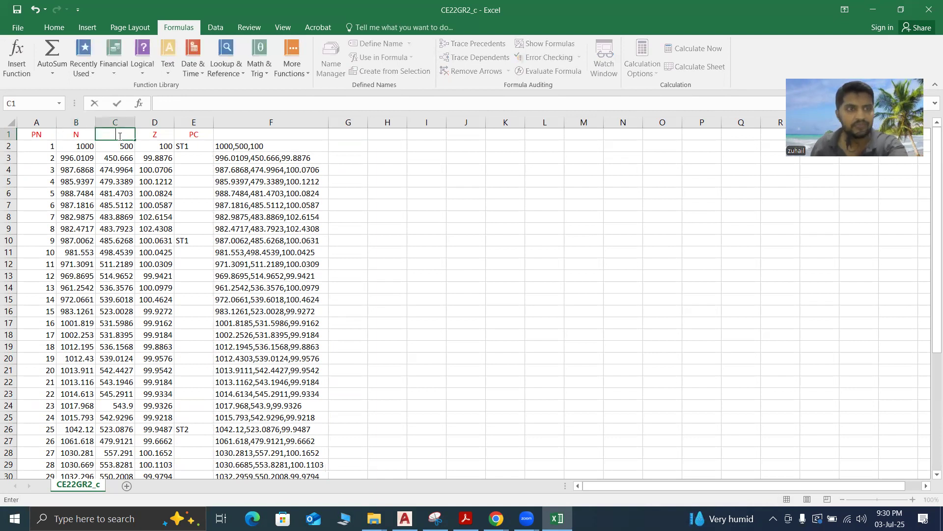
pyautogui.write('E')
pyautogui.click(487, 251)
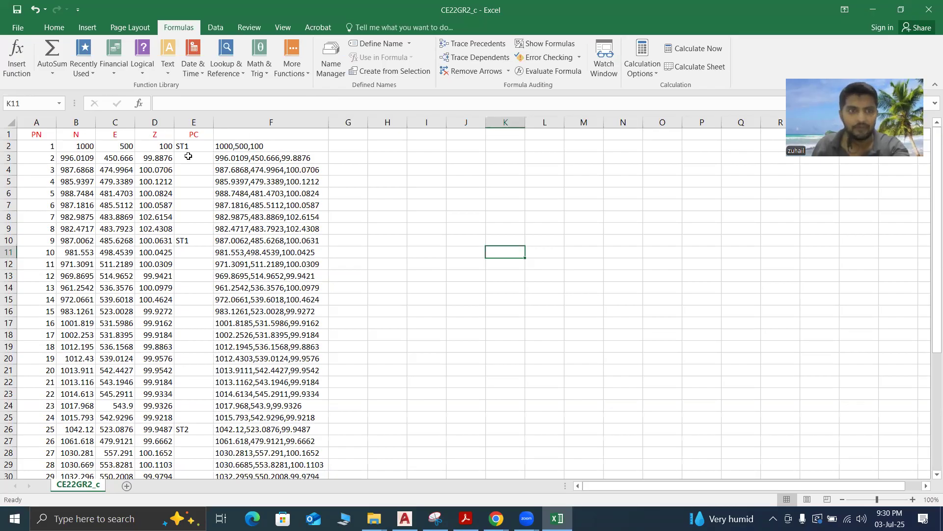
# Edit the CONCATENATE arguments of cell F2 and set Text3 to B2
pyautogui.click(270, 121)
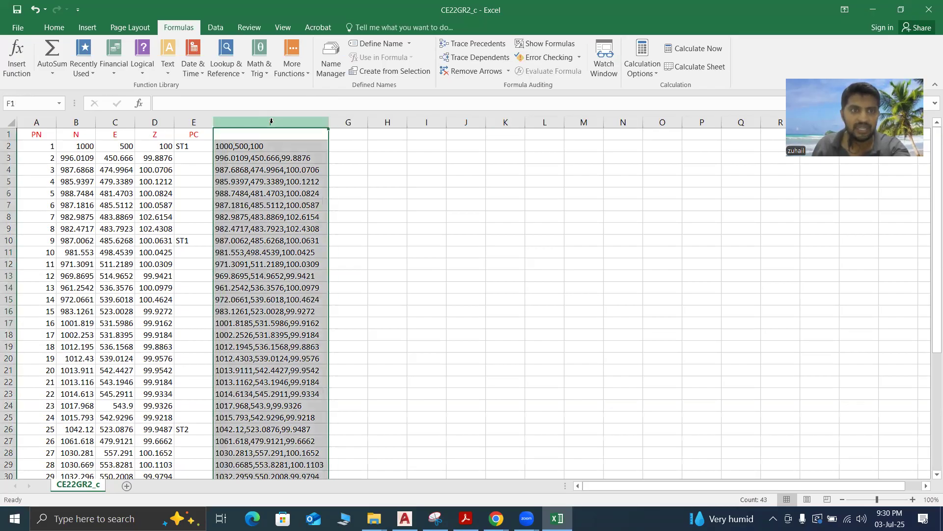
pyautogui.rightClick(272, 124)
pyautogui.click(247, 145)
pyautogui.click(229, 146)
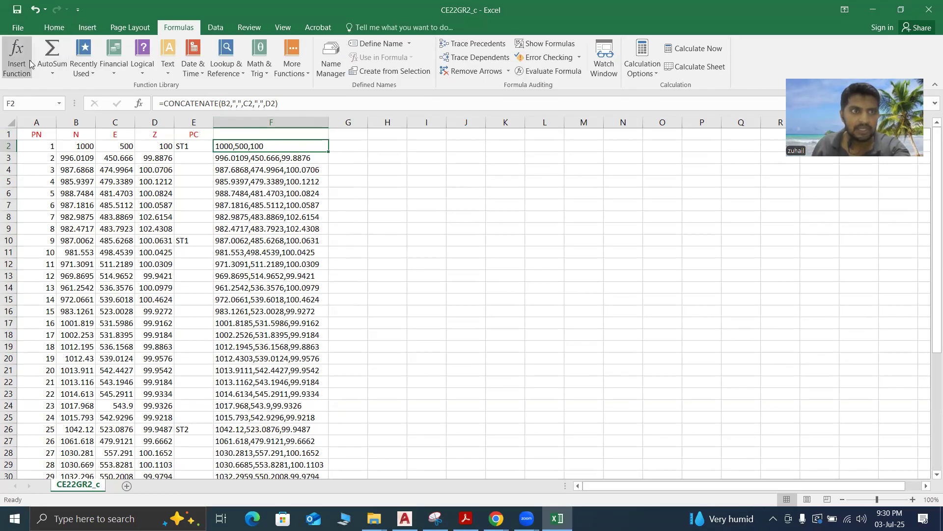
pyautogui.click(13, 64)
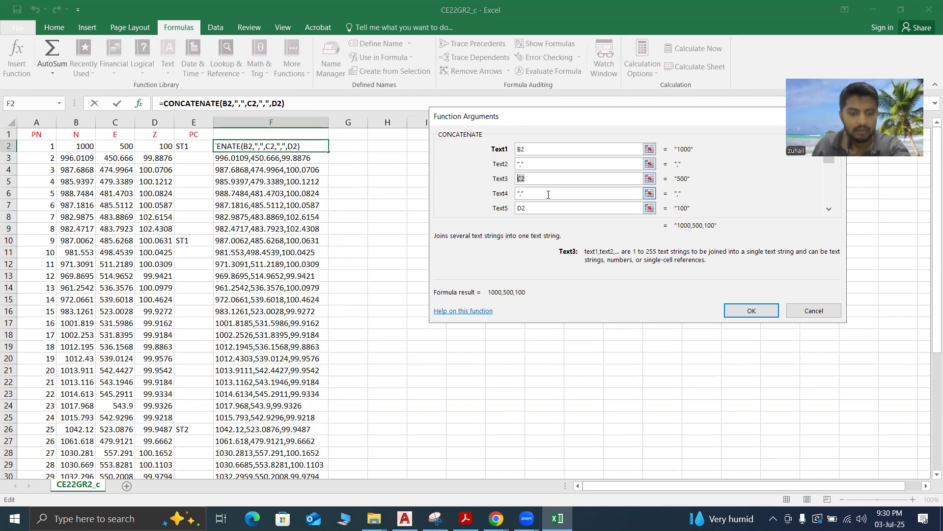
pyautogui.hotkey('shift', 'space')
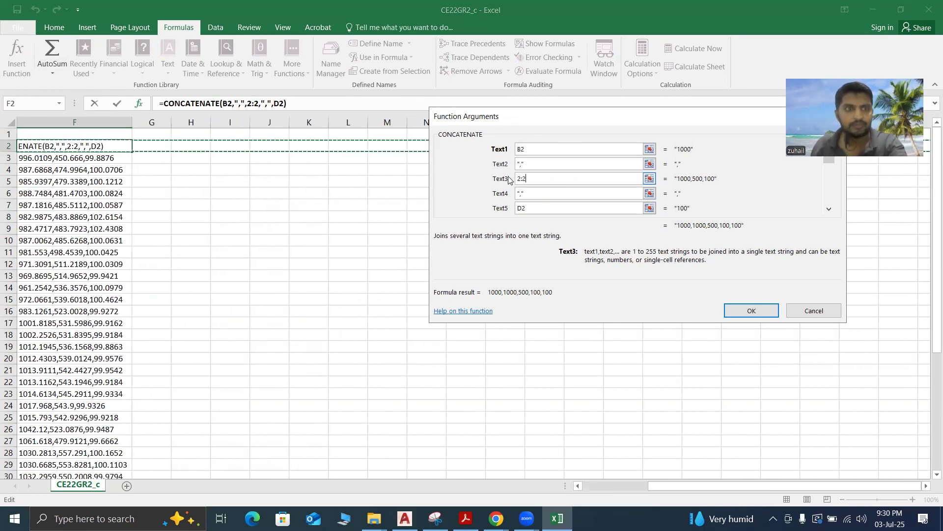
pyautogui.moveTo(537, 180); pyautogui.dragTo(507, 180)
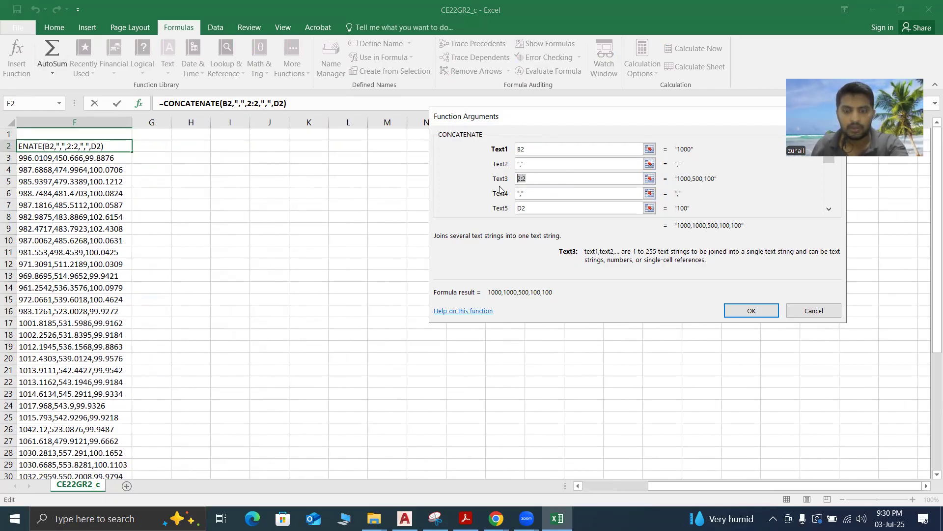
pyautogui.write('B2')
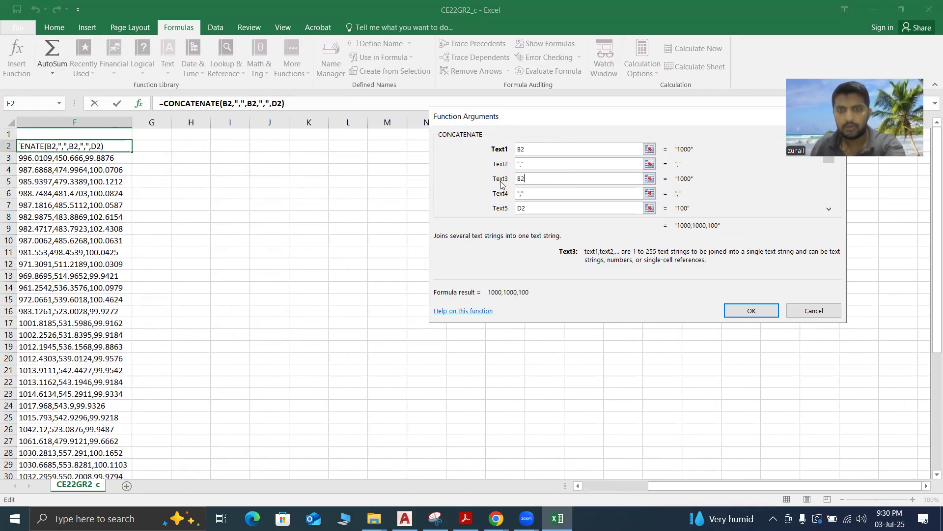
# Set Text1 of the CONCATENATE function to C2 and apply the formula to F2
pyautogui.click(521, 149)
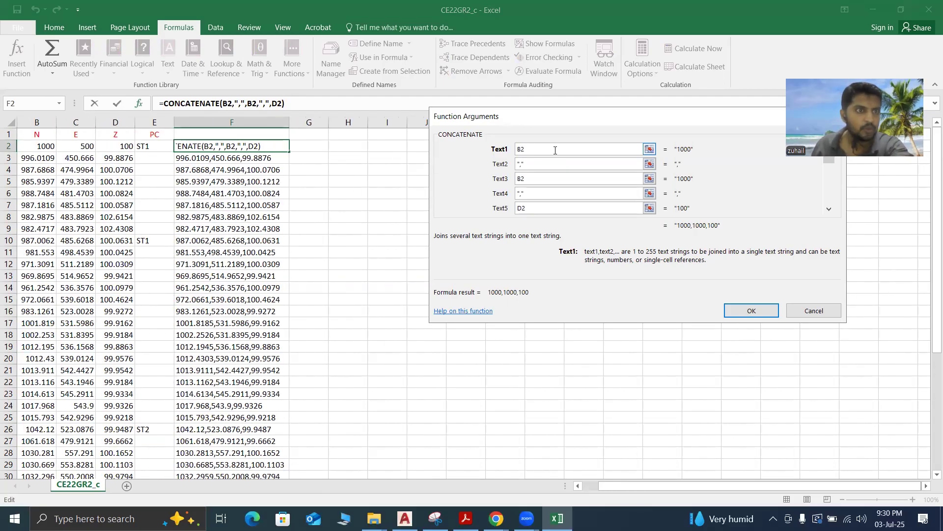
pyautogui.press('BackSpace')
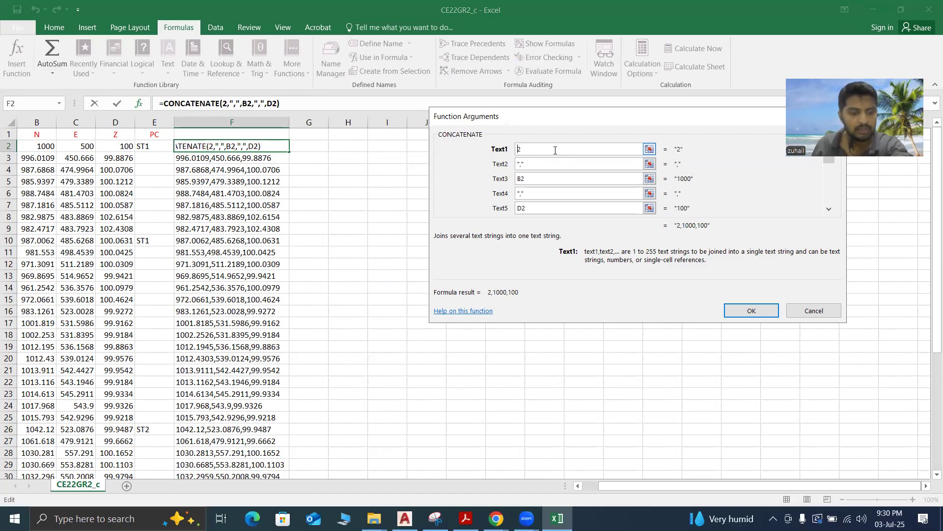
pyautogui.click(752, 309)
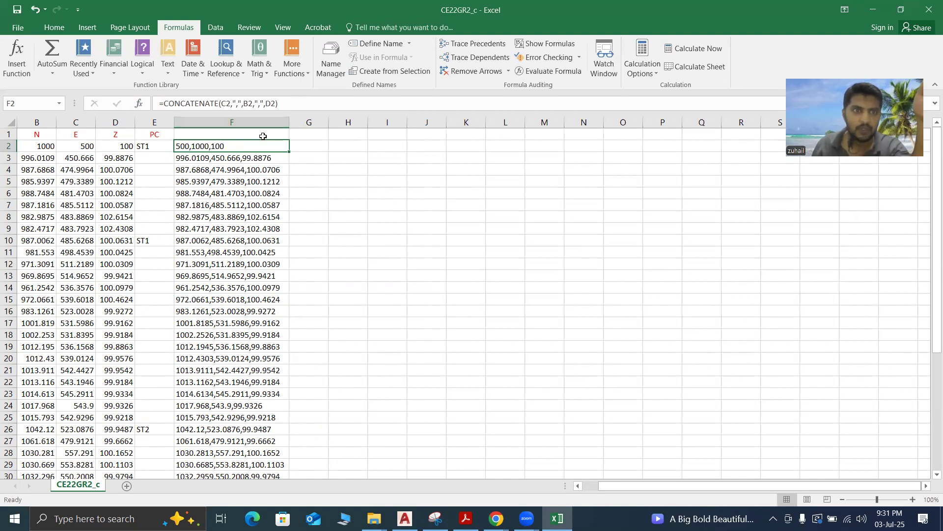
# Fill the F2 formula down to F44 and copy the resulting coordinate strings
pyautogui.moveTo(290, 152); pyautogui.dragTo(269, 441)
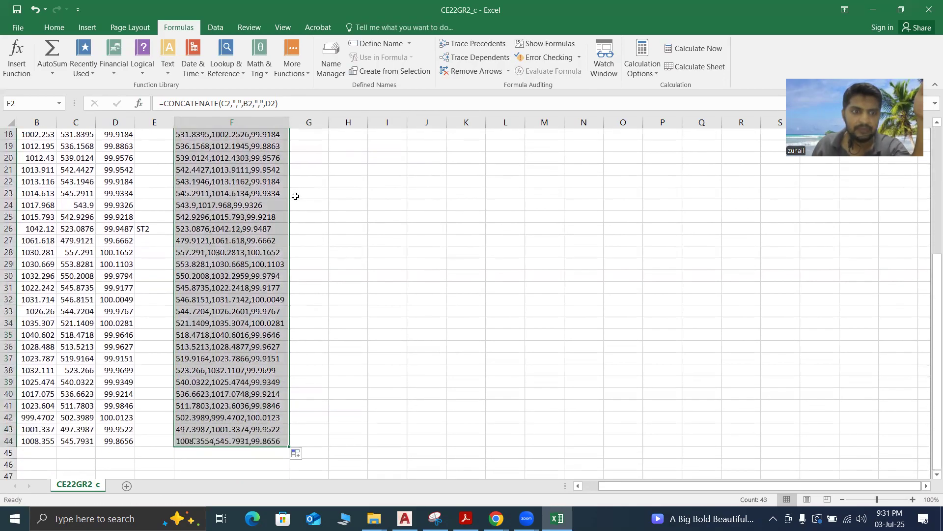
pyautogui.scroll(5, 330, 228)
pyautogui.scroll(1, 233, 157)
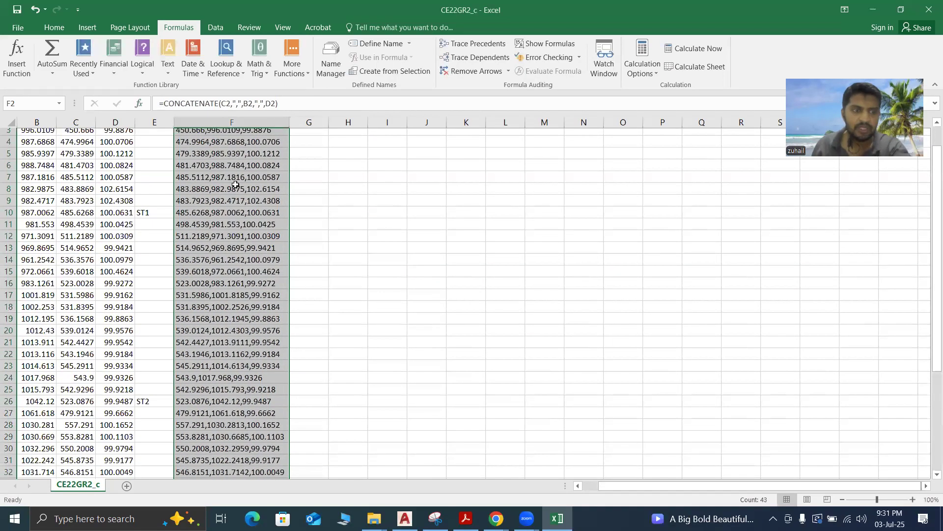
pyautogui.scroll(1, 232, 195)
pyautogui.hotkey('ctrl', 'c')
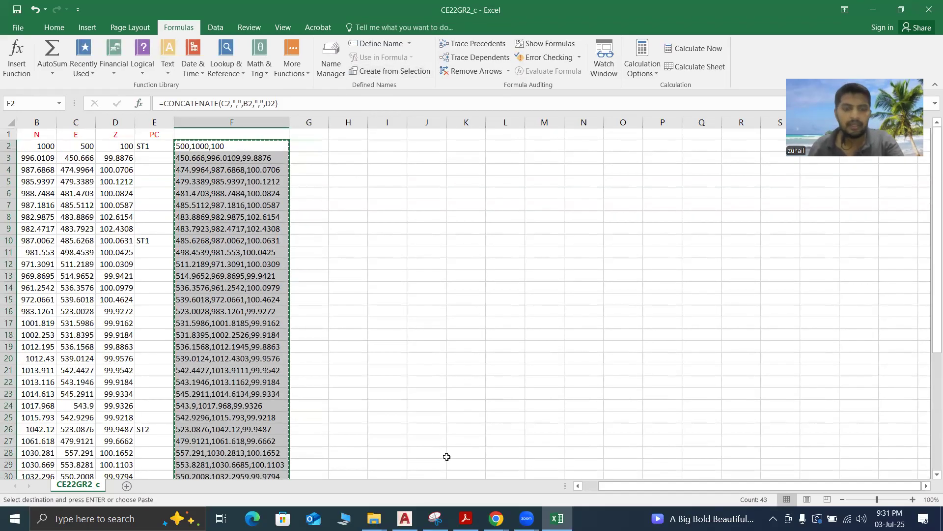
# Switch to AutoCAD, plot the copied coordinates with the Multiple Point command, and end the command
pyautogui.hotkey('alt', 'Tab')
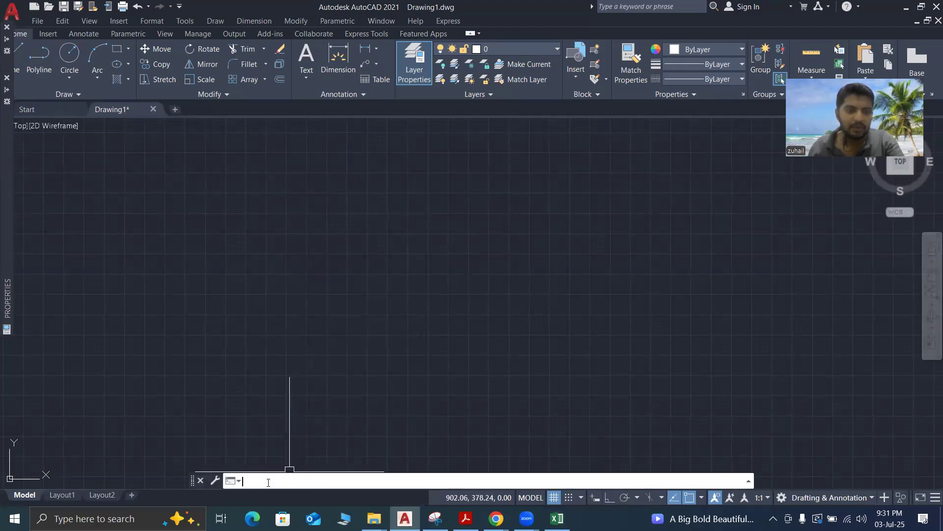
pyautogui.click(189, 23)
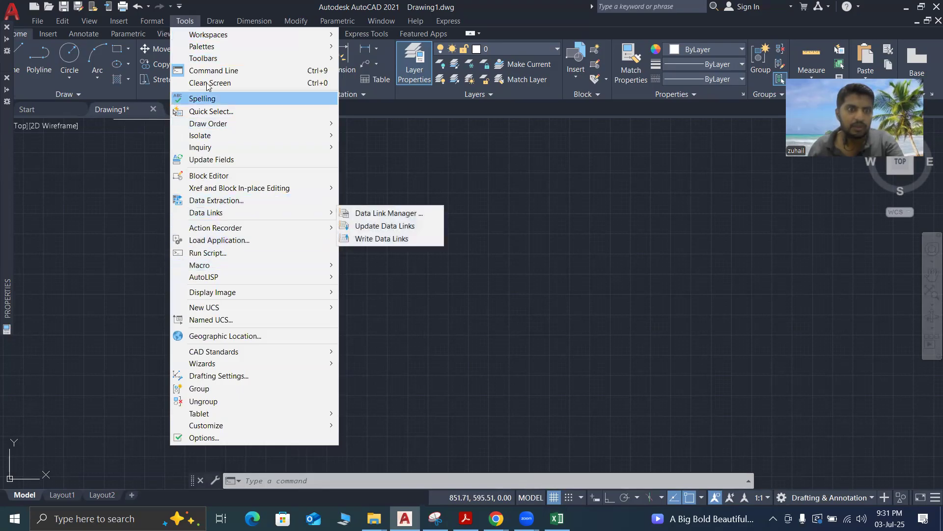
pyautogui.click(206, 147)
pyautogui.click(215, 20)
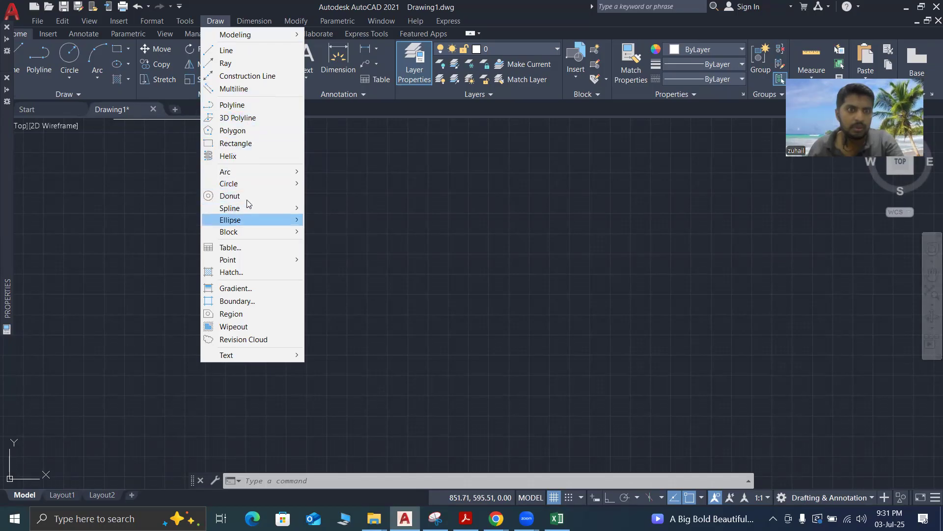
pyautogui.moveTo(249, 173)
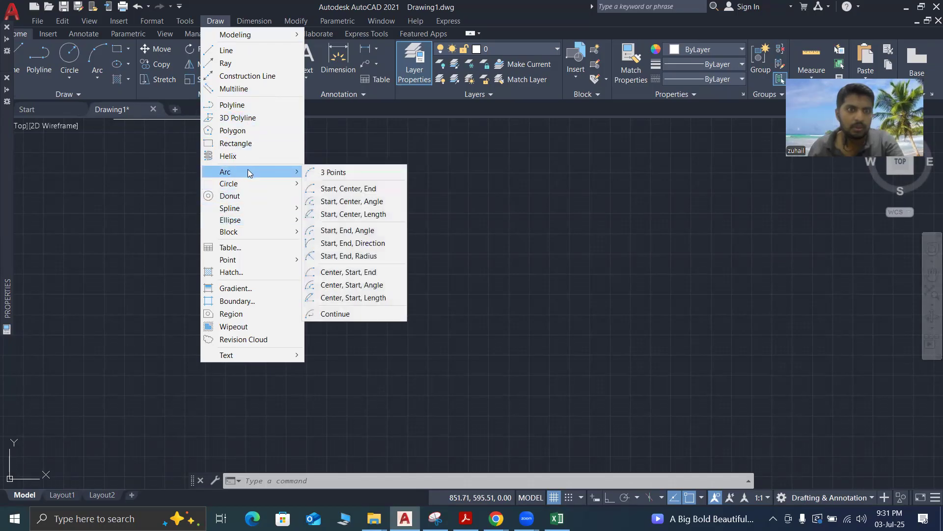
pyautogui.moveTo(249, 213)
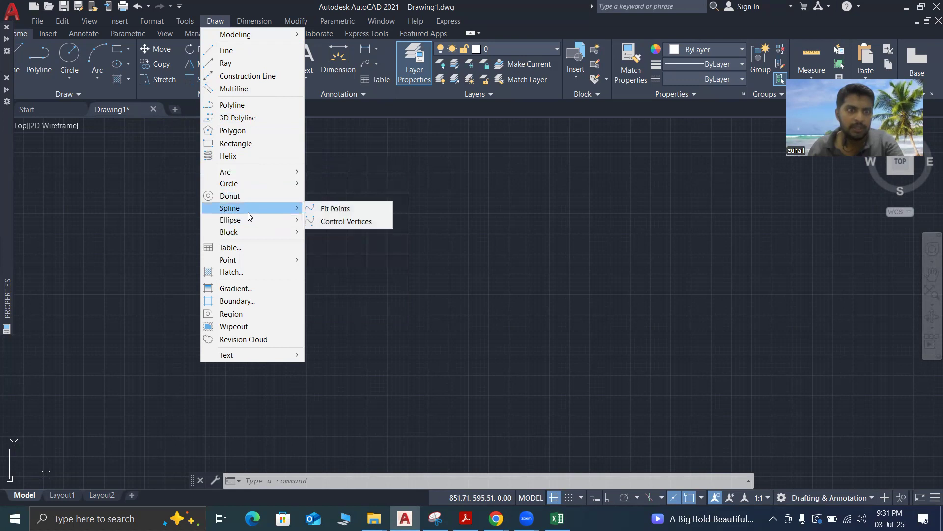
pyautogui.moveTo(241, 260)
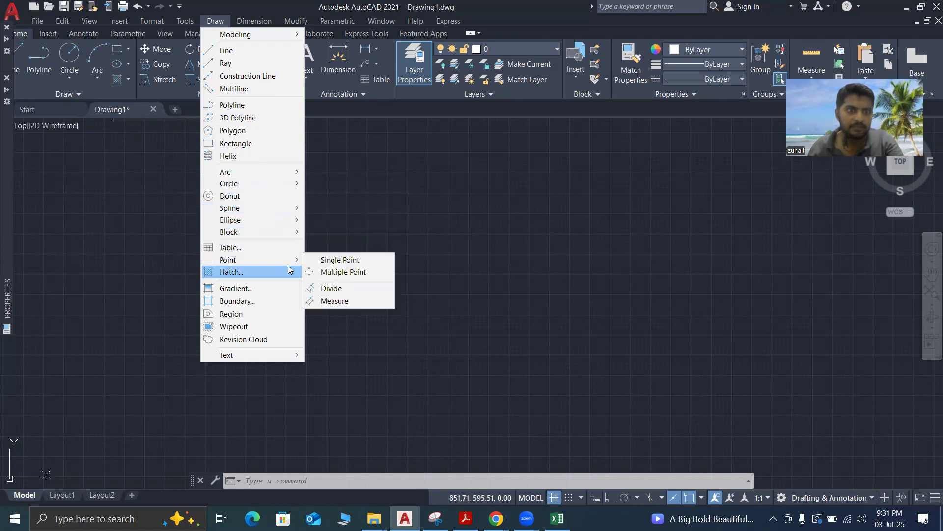
pyautogui.click(333, 272)
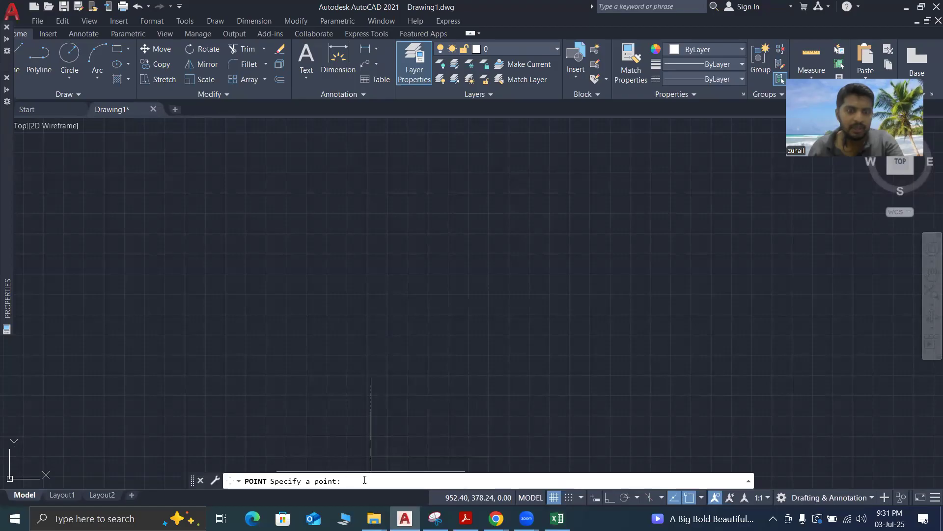
pyautogui.rightClick(365, 480)
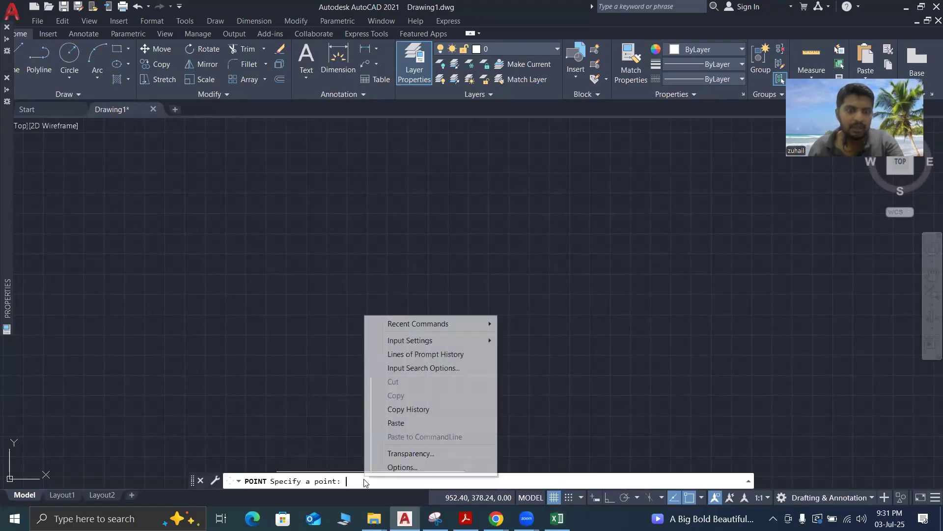
pyautogui.click(395, 423)
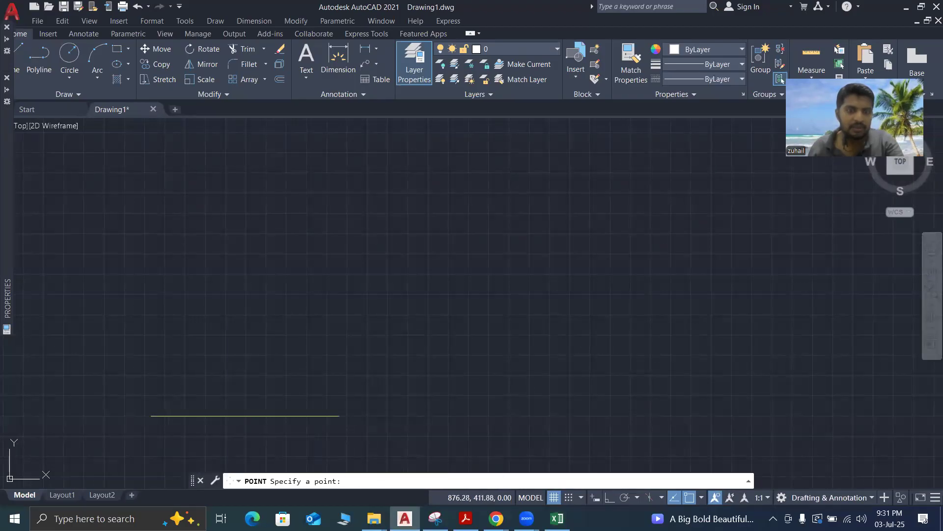
pyautogui.click(197, 426)
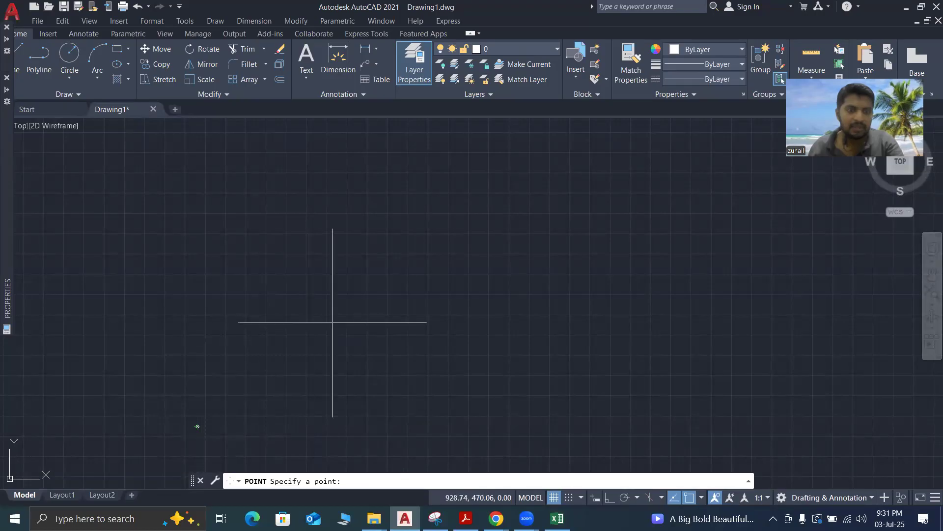
pyautogui.press('Escape')
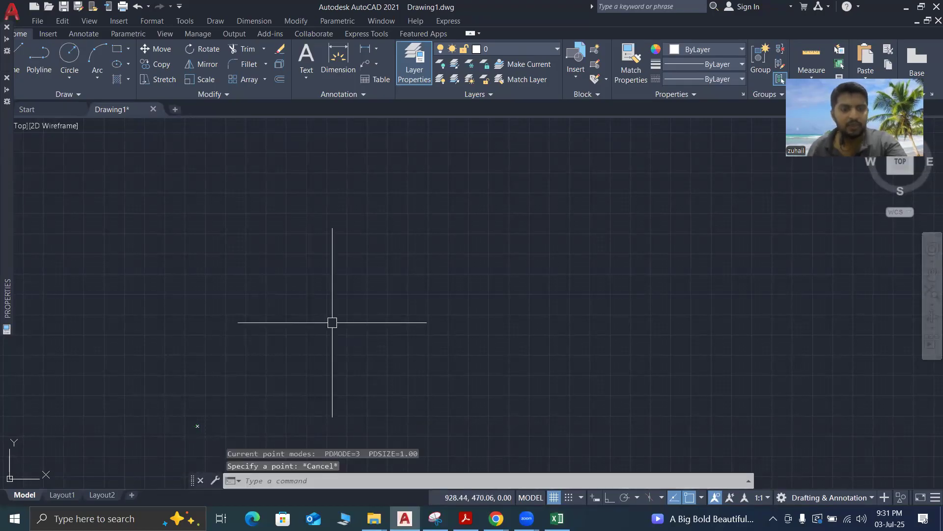
# Bring the full drawing extents into view and examine how the replotted survey points are arranged
pyautogui.write('z')
pyautogui.press('Return')
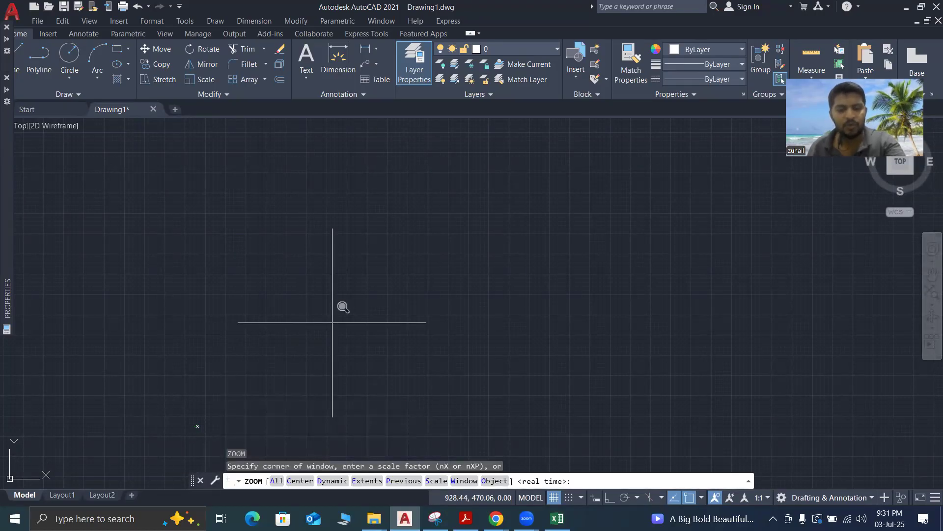
pyautogui.write('e')
pyautogui.press('Return')
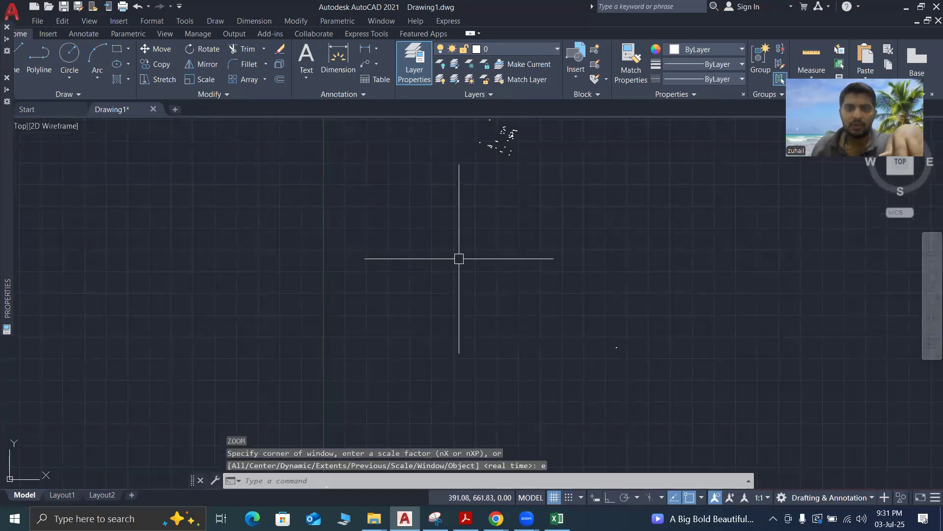
pyautogui.scroll(10, 475, 192)
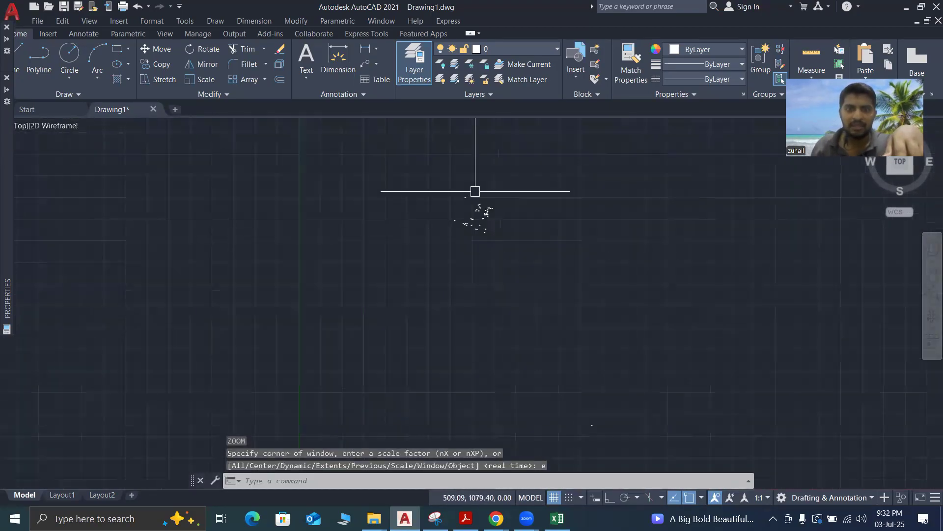
pyautogui.scroll(-5, 451, 266)
pyautogui.scroll(5, 432, 298)
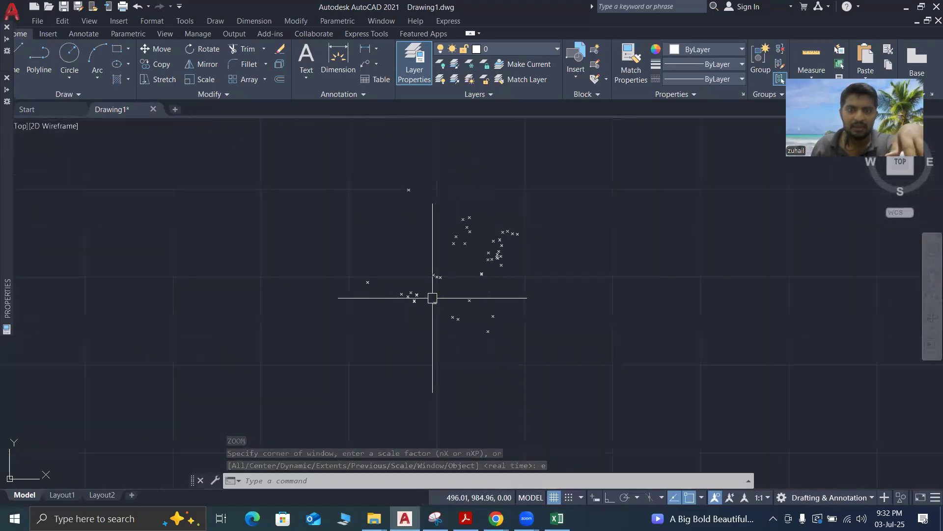
pyautogui.scroll(4, 432, 298)
pyautogui.scroll(-5, 442, 295)
pyautogui.scroll(6, 507, 264)
pyautogui.scroll(-2, 508, 264)
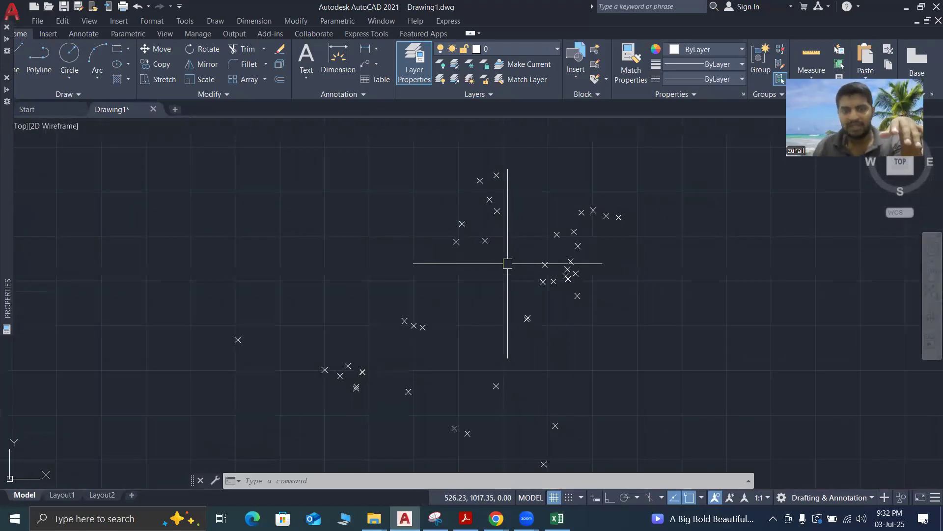
pyautogui.scroll(-2, 508, 263)
pyautogui.scroll(2, 508, 263)
pyautogui.scroll(-2, 508, 263)
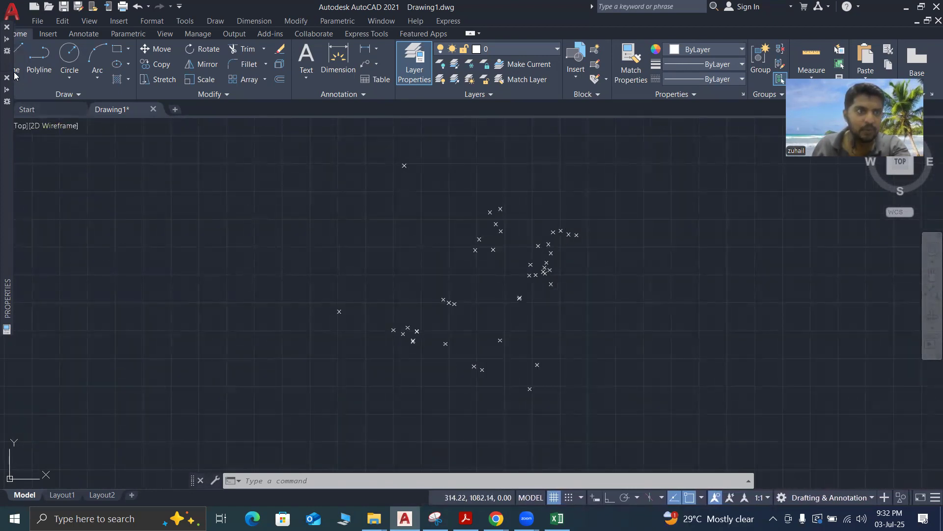
# Draw a polyline from the leftmost survey point through the topmost, rightmost and lowest points to the nearer point of the adjacent pair on the lower edge
pyautogui.click(43, 70)
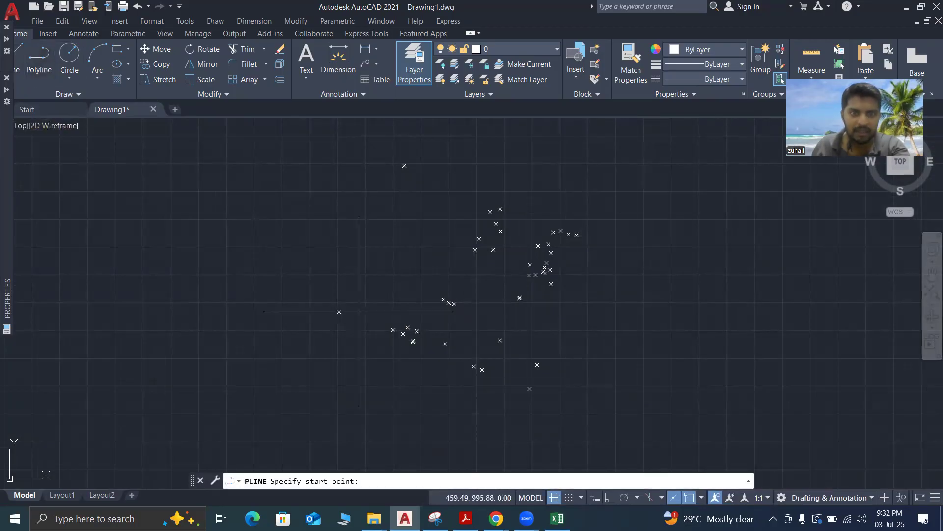
pyautogui.click(339, 311)
pyautogui.click(404, 166)
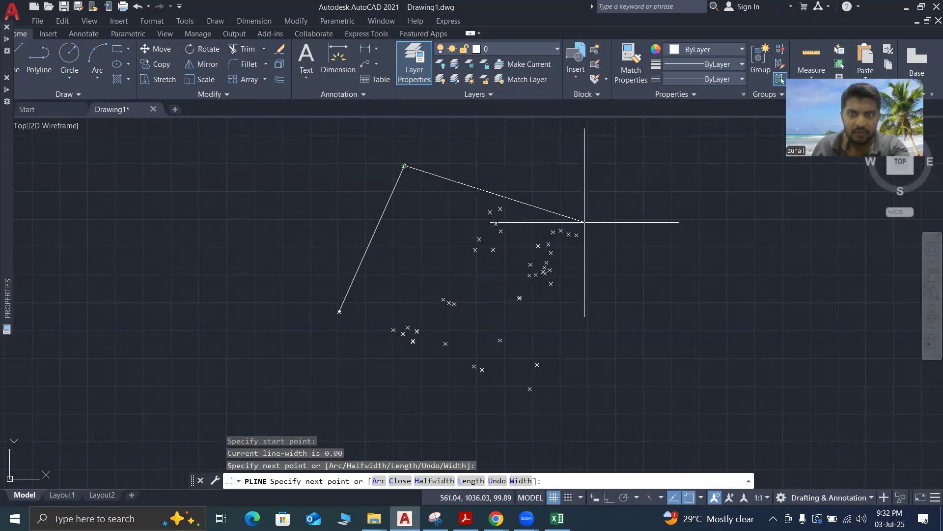
pyautogui.click(577, 234)
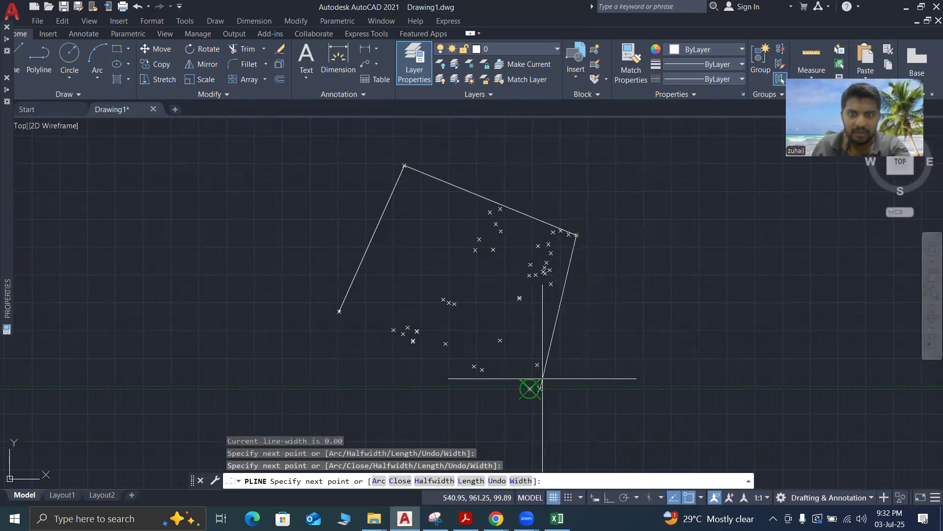
pyautogui.click(530, 389)
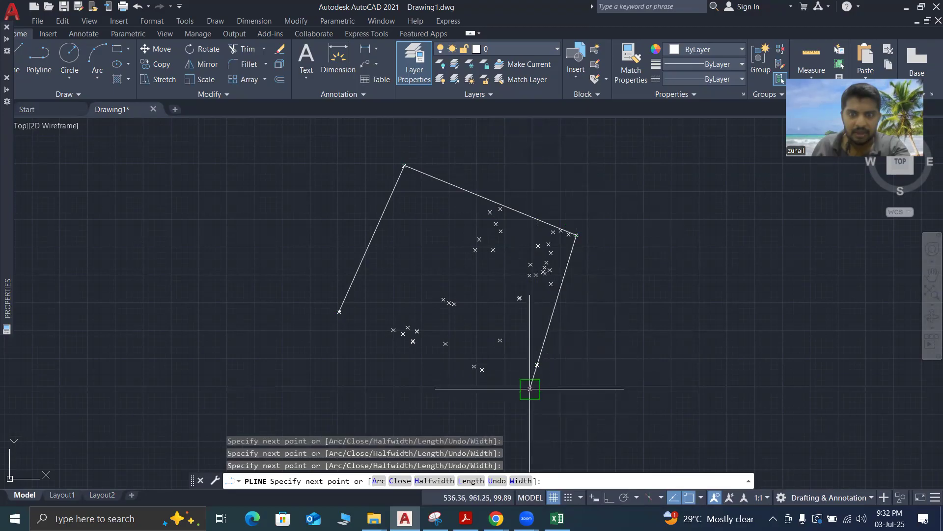
pyautogui.scroll(4, 437, 376)
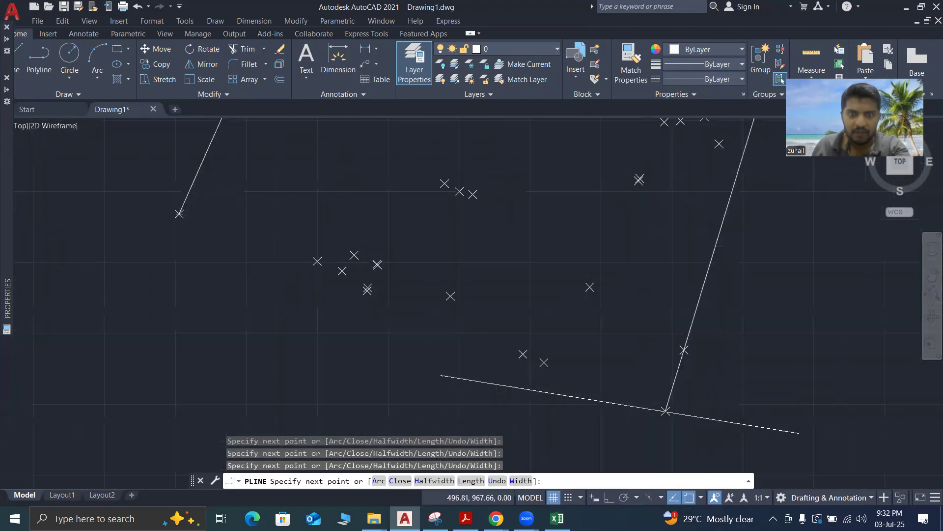
pyautogui.scroll(-2, 511, 374)
pyautogui.scroll(2, 521, 373)
pyautogui.click(544, 365)
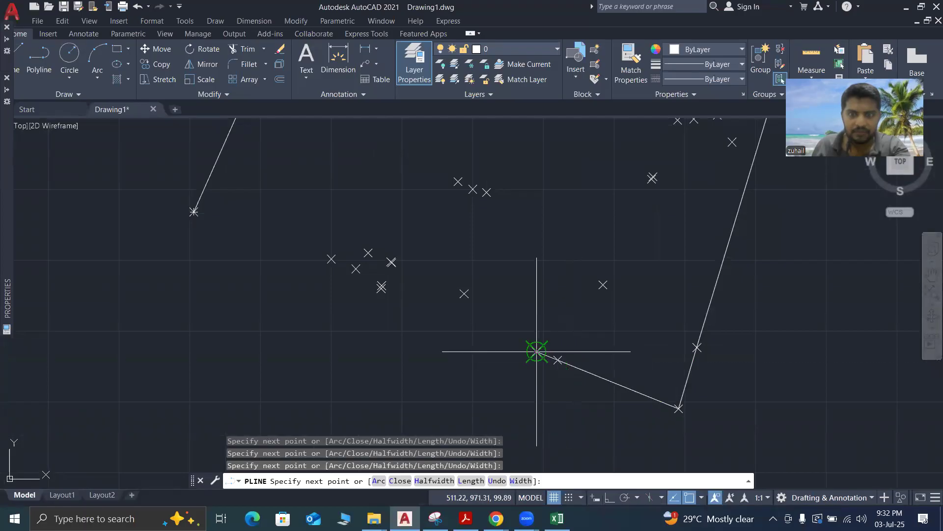
pyautogui.press('Return')
# Draw a separate polyline from the pair's other point along the lower edge to the lower of the two overlapping points further west
pyautogui.write('pl')
pyautogui.press('Return')
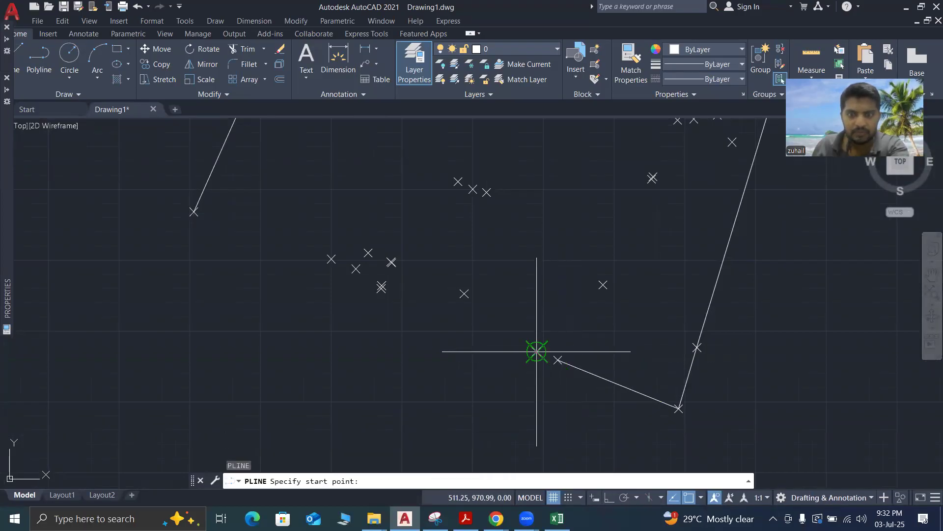
pyautogui.click(536, 351)
pyautogui.scroll(4, 398, 290)
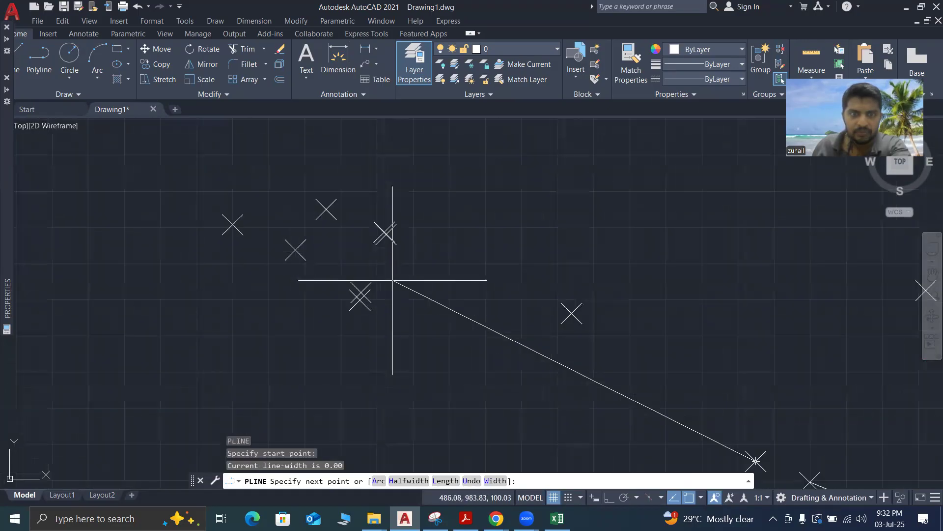
pyautogui.scroll(-4, 417, 310)
pyautogui.scroll(2, 416, 309)
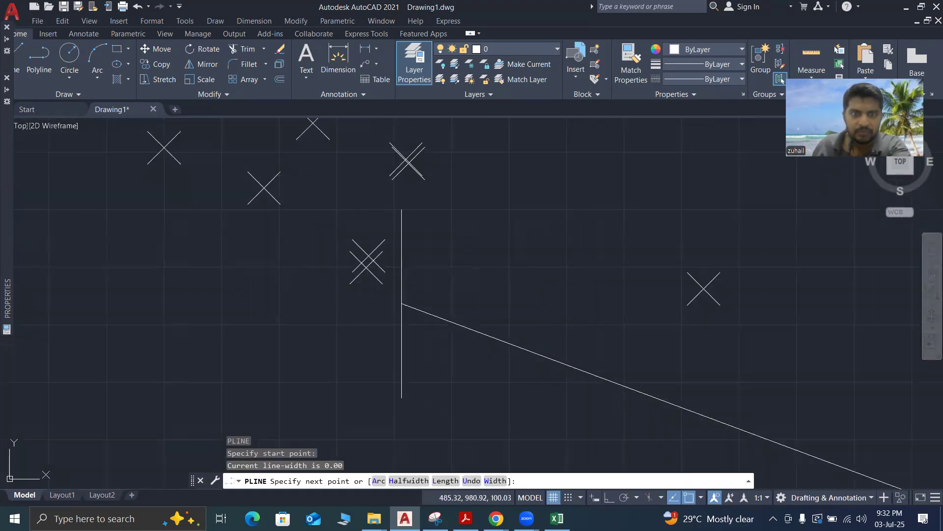
pyautogui.click(369, 264)
pyautogui.scroll(-2, 447, 298)
pyautogui.scroll(-2, 459, 311)
pyautogui.scroll(3, 421, 285)
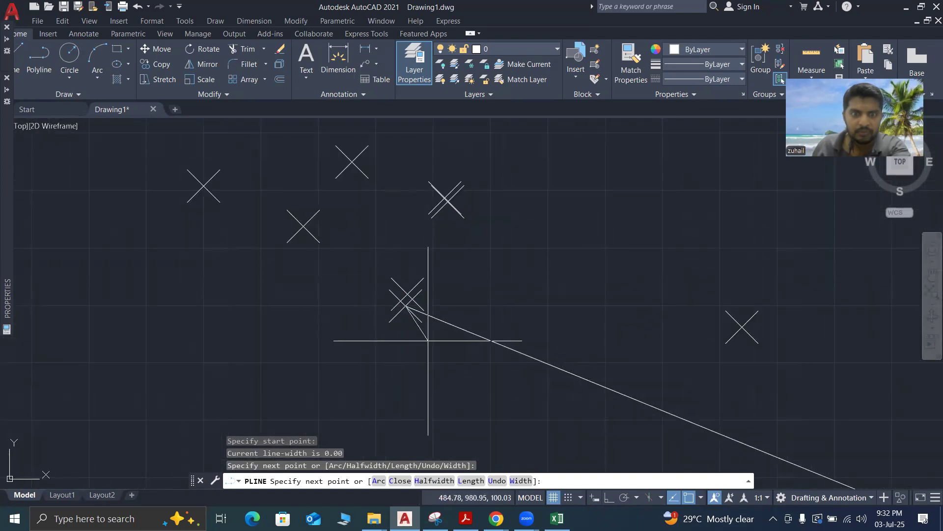
pyautogui.press('Return')
# Draw a polyline from the point just west of the overlapping pair through its western neighbour to the leftmost corner point, closing that side
pyautogui.scroll(-3, 511, 369)
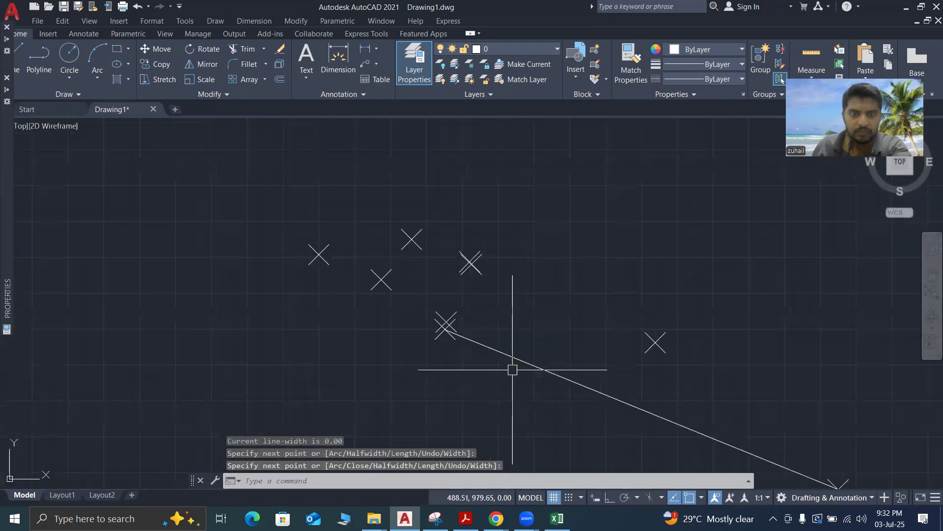
pyautogui.scroll(2, 443, 341)
pyautogui.write('pl')
pyautogui.press('Return')
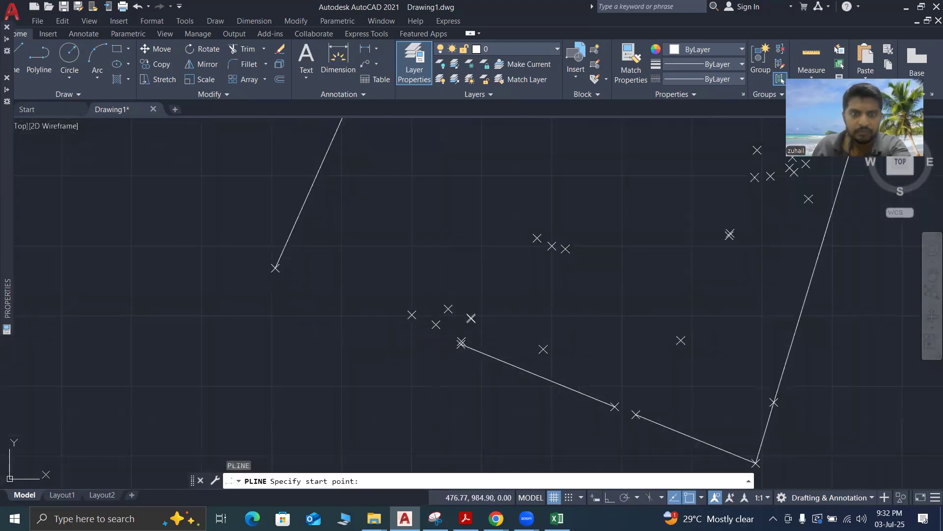
pyautogui.click(436, 324)
pyautogui.click(412, 315)
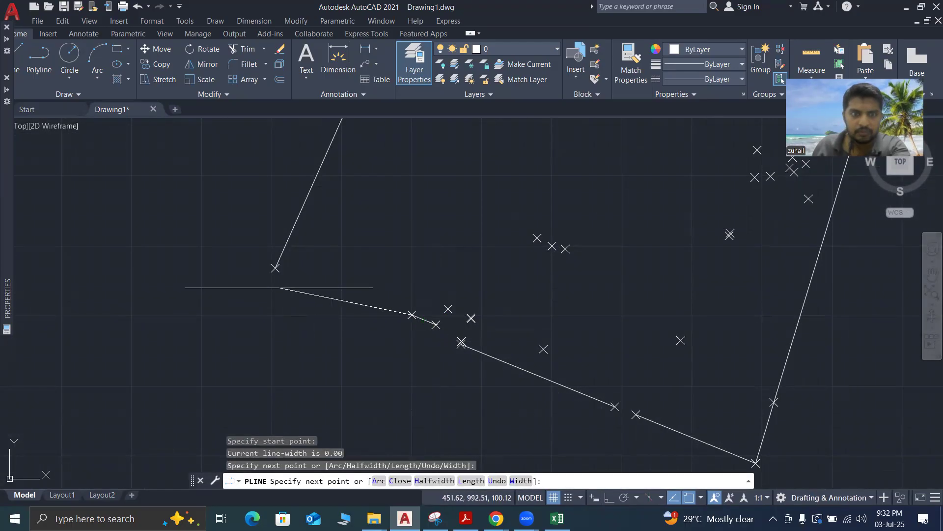
pyautogui.click(275, 268)
pyautogui.press('Escape')
# Examine the polyline outline, its gaps along the lower edge, and the survey points inside it
pyautogui.scroll(-5, 339, 381)
pyautogui.scroll(5, 432, 315)
pyautogui.scroll(-5, 487, 316)
pyautogui.scroll(4, 491, 364)
pyautogui.scroll(2, 487, 356)
pyautogui.scroll(-2, 480, 348)
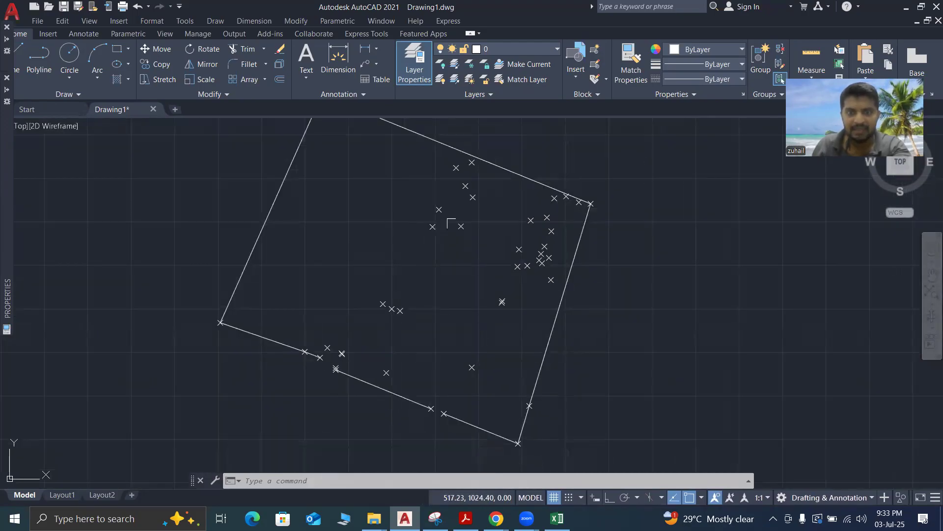
pyautogui.scroll(2, 451, 216)
pyautogui.scroll(-4, 451, 216)
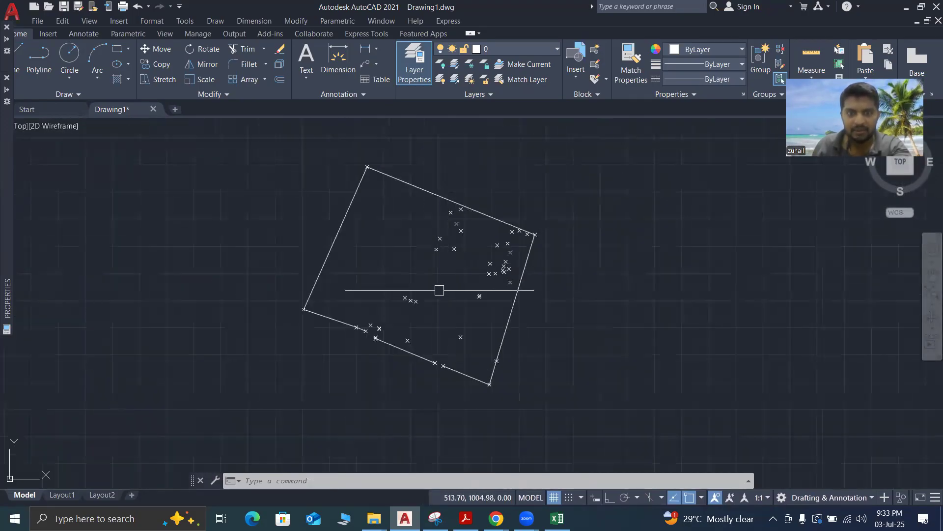
pyautogui.scroll(4, 473, 354)
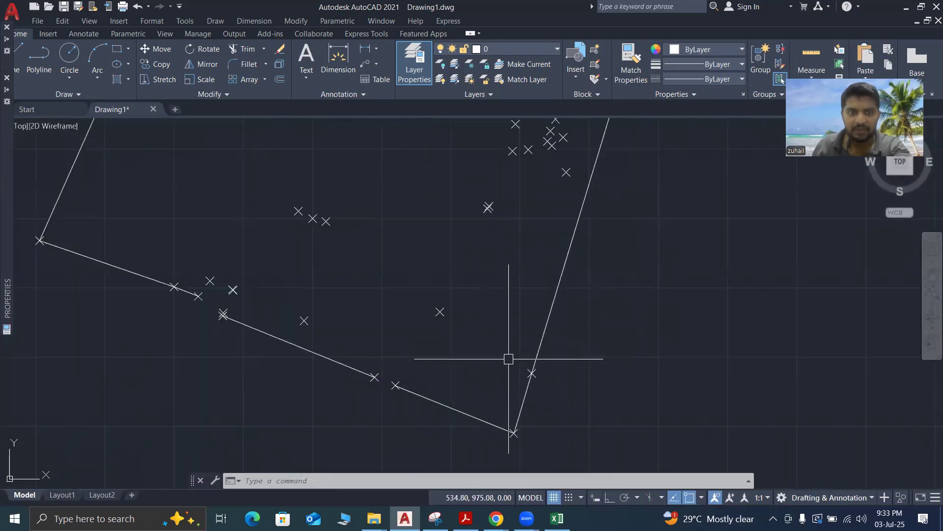
pyautogui.scroll(-4, 515, 372)
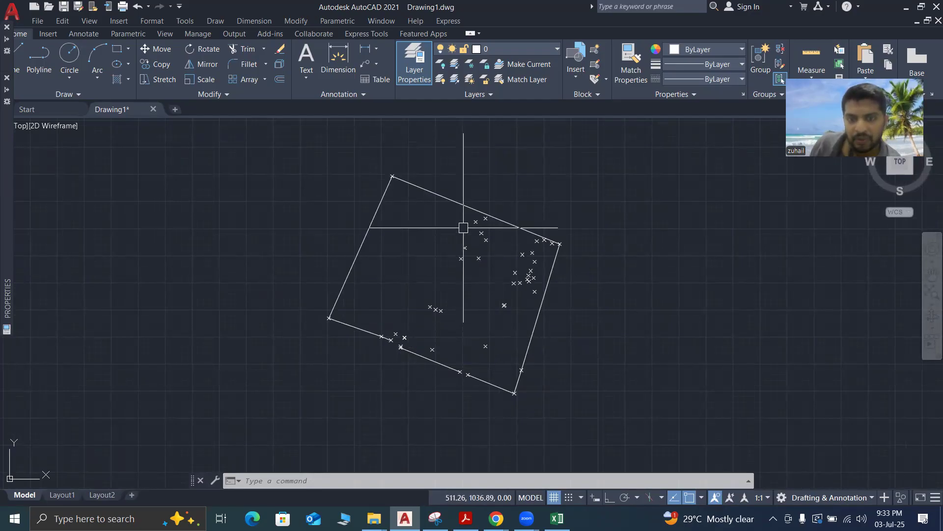
pyautogui.scroll(2, 476, 249)
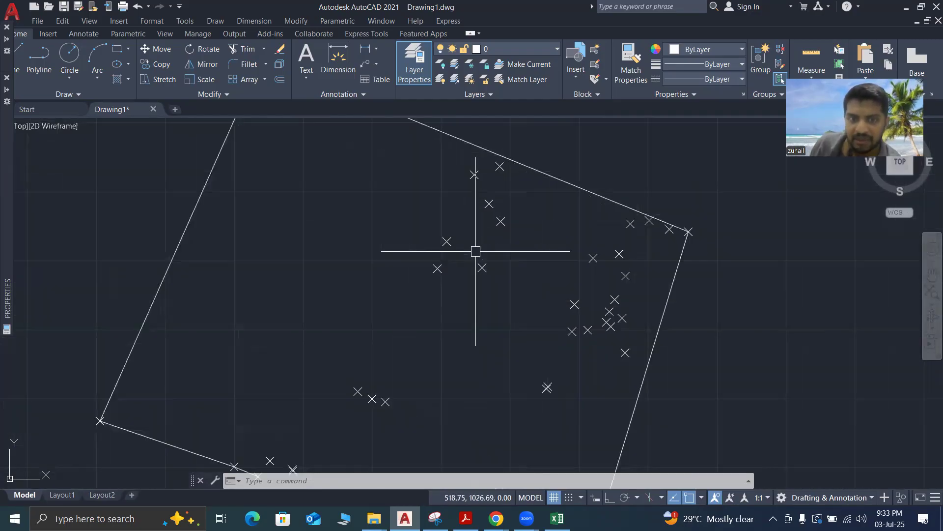
pyautogui.scroll(-2, 475, 251)
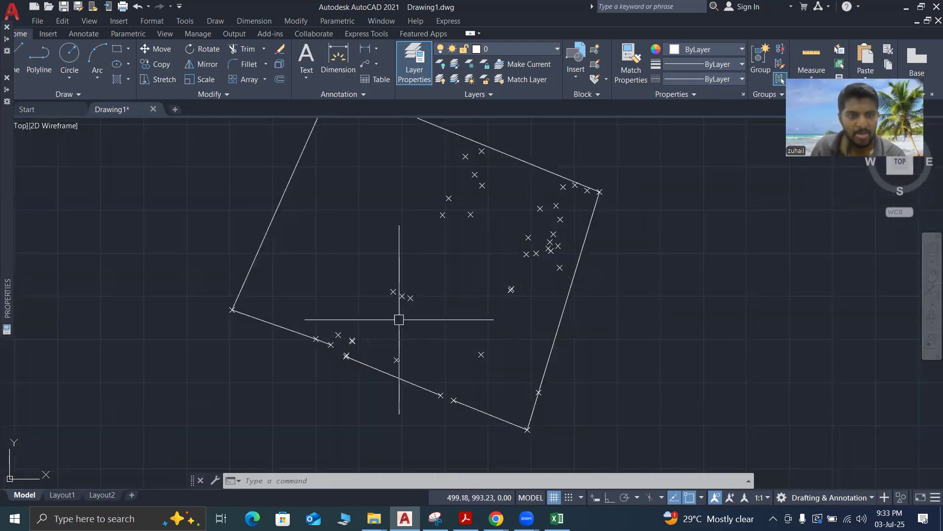
pyautogui.scroll(5, 336, 356)
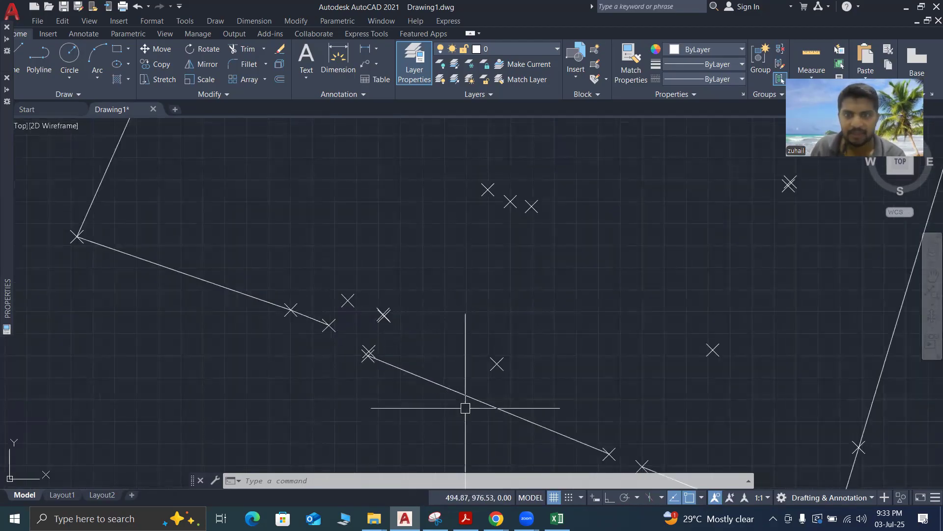
pyautogui.scroll(-4, 435, 401)
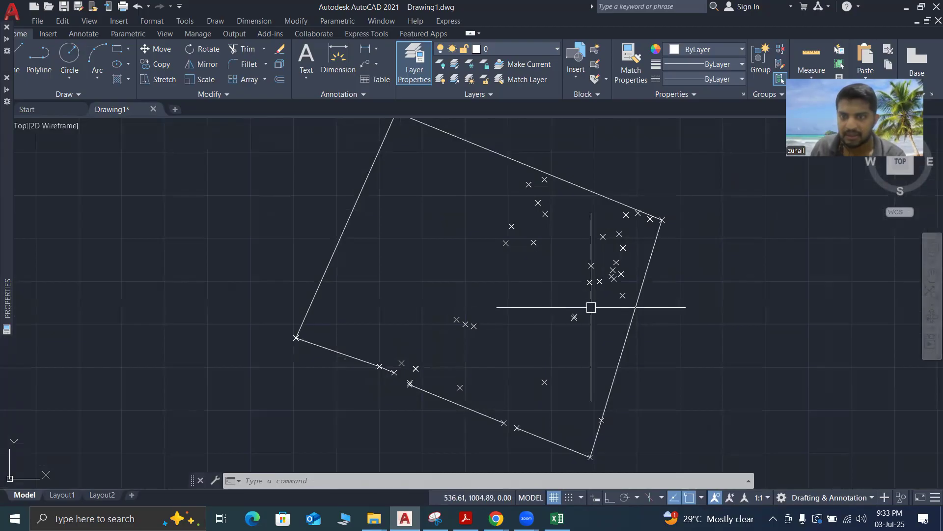
pyautogui.scroll(-2, 708, 281)
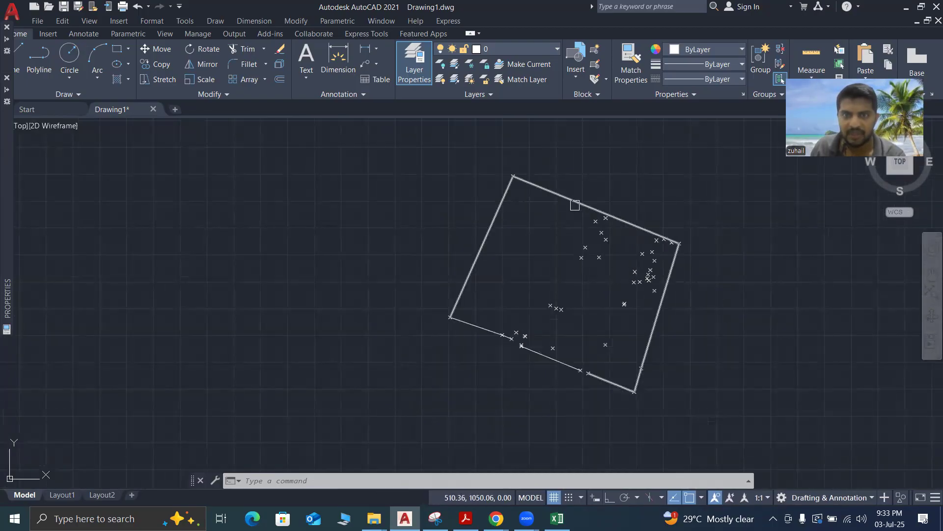
pyautogui.scroll(4, 624, 309)
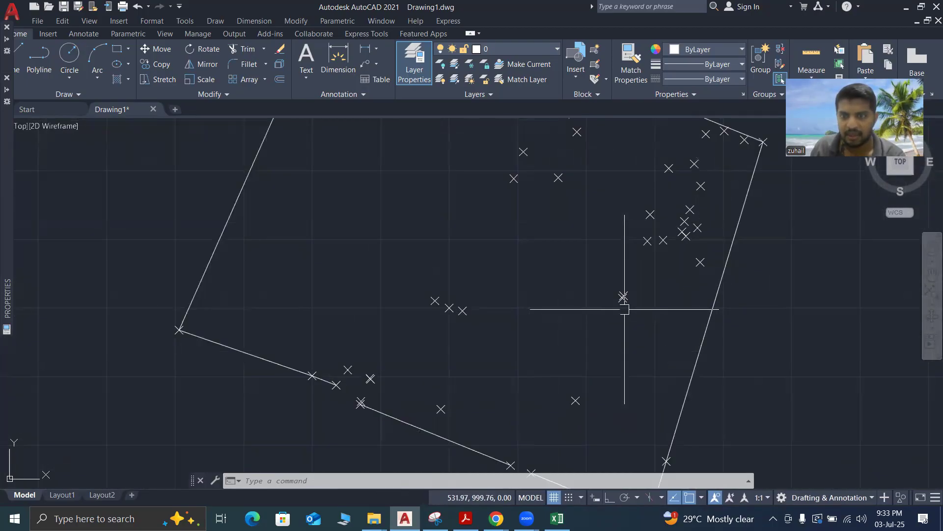
pyautogui.scroll(-2, 649, 298)
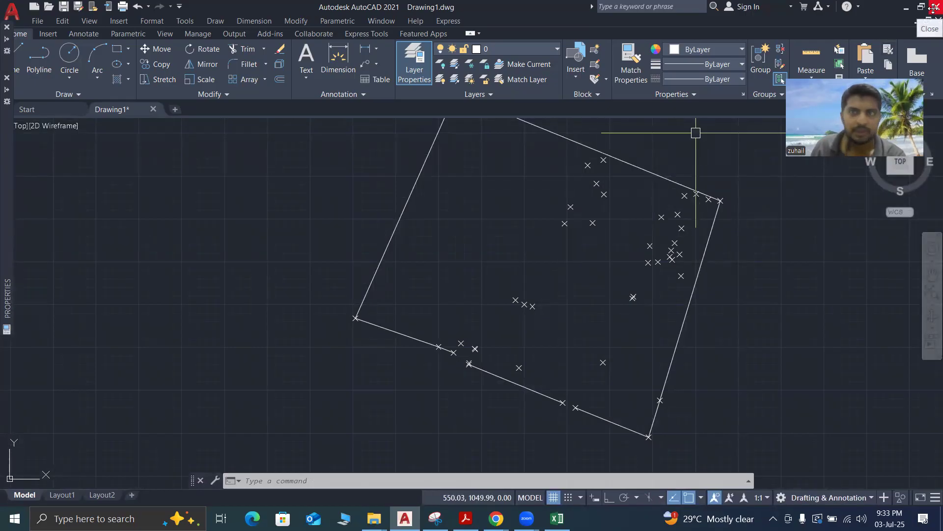
pyautogui.click(37, 20)
pyautogui.click(20, 33)
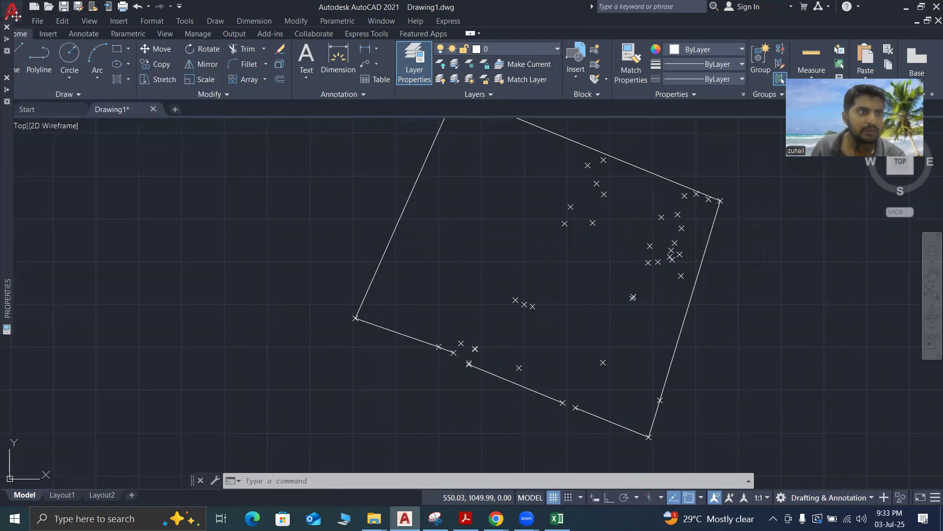
pyautogui.click(17, 16)
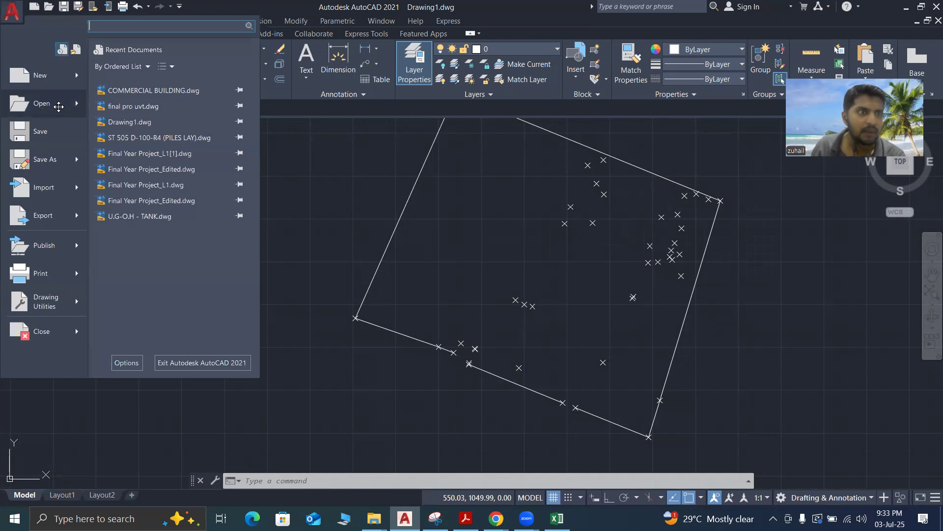
pyautogui.moveTo(59, 107)
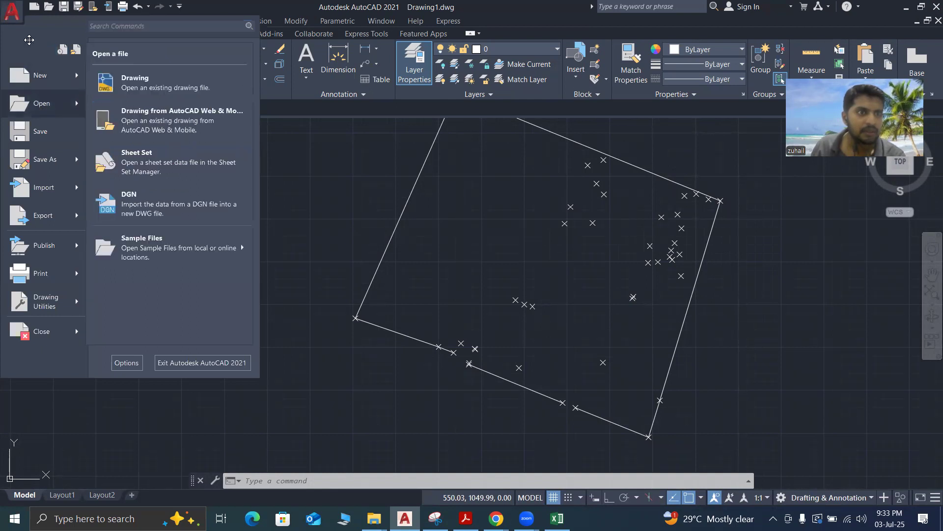
pyautogui.click(61, 49)
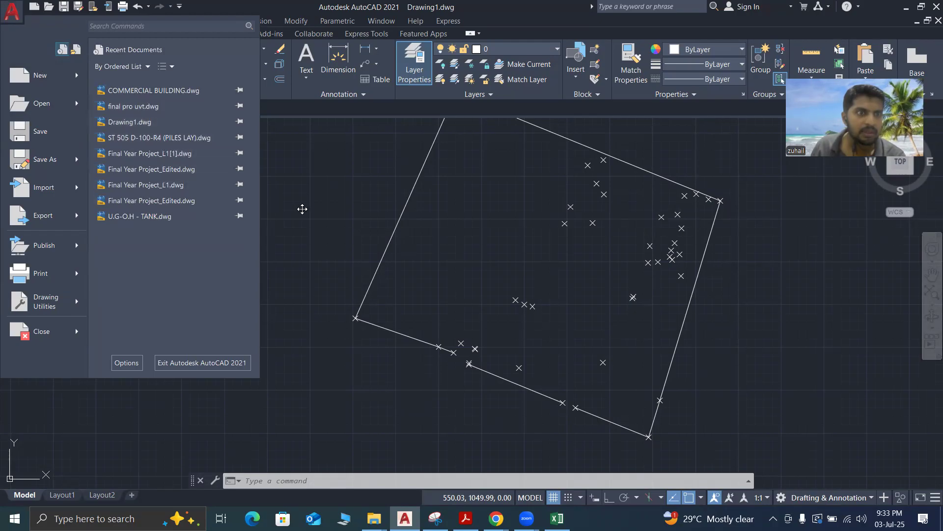
# Quit AutoCAD and discard the changes to Drawing1.dwg
pyautogui.click(934, 6)
pyautogui.click(932, 6)
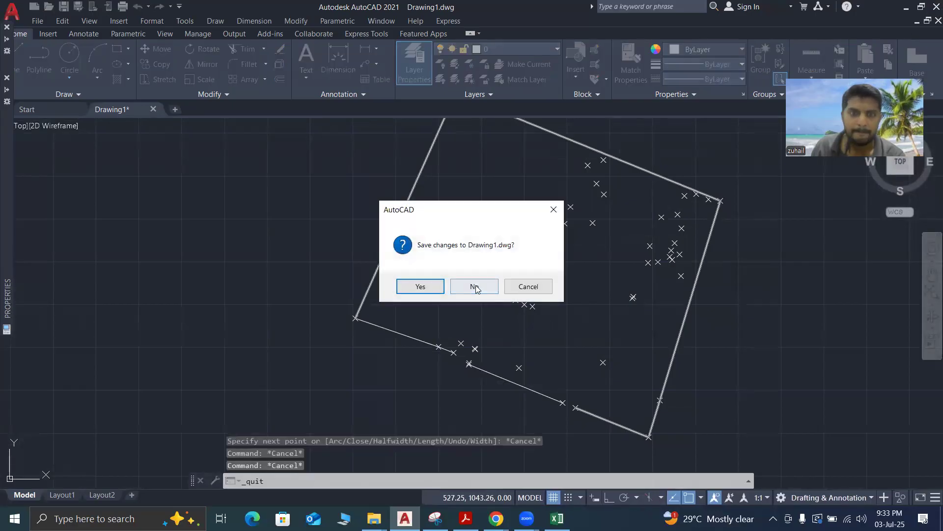
pyautogui.click(474, 287)
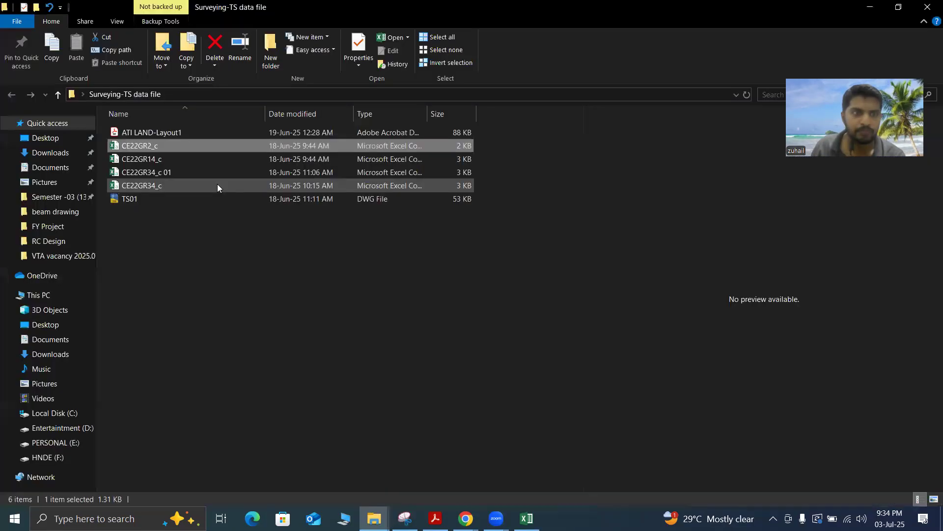
# Open the existing TS01 drawing in AutoCAD and examine the layout of its plotted survey points and leaders
pyautogui.rightClick(158, 200)
pyautogui.click(187, 211)
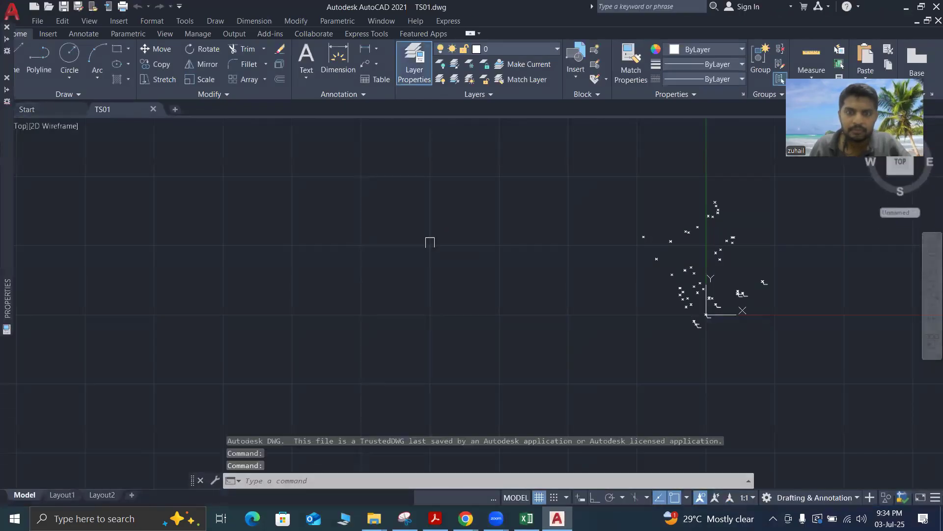
pyautogui.scroll(-4, 430, 242)
pyautogui.scroll(-2, 429, 242)
pyautogui.scroll(-3, 430, 242)
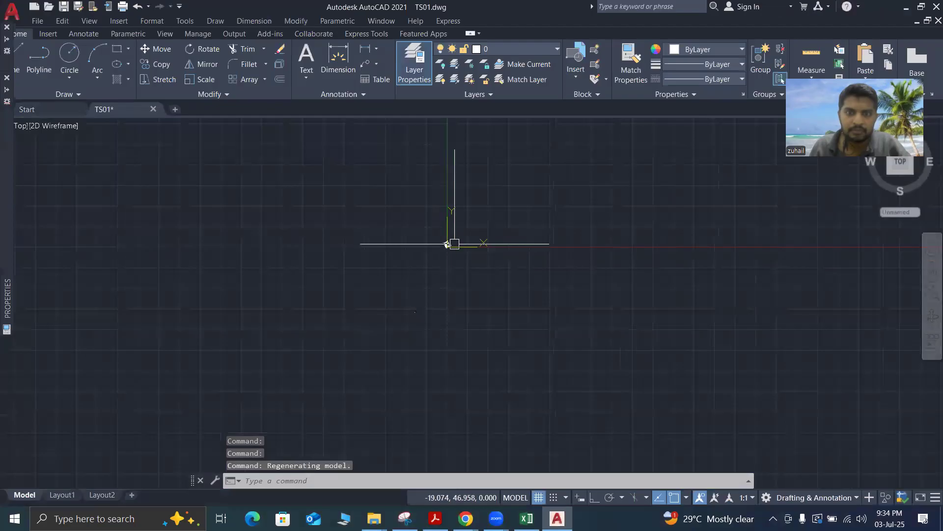
pyautogui.scroll(6, 464, 240)
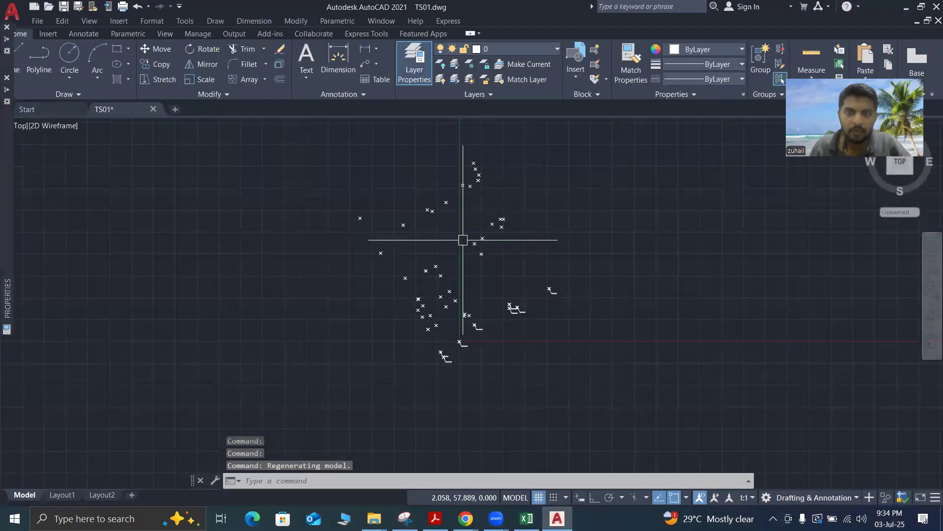
pyautogui.scroll(-5, 517, 278)
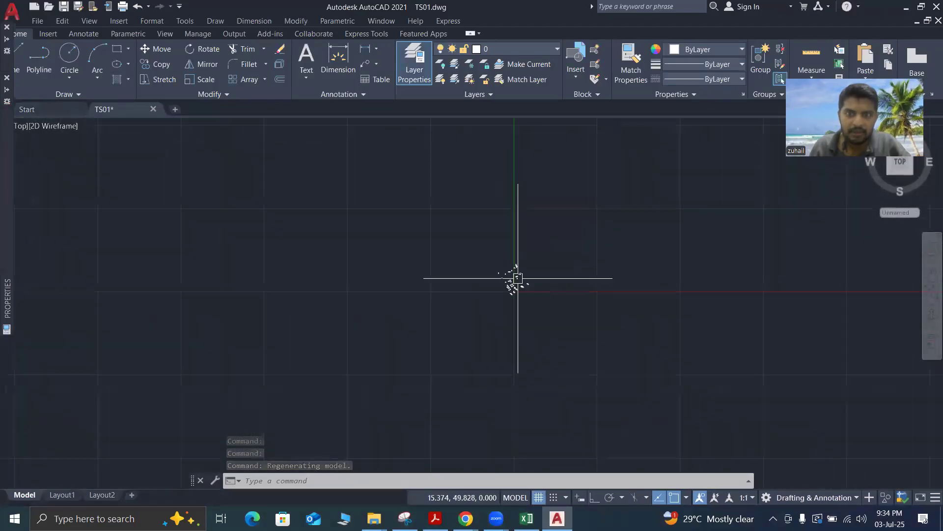
pyautogui.scroll(5, 511, 256)
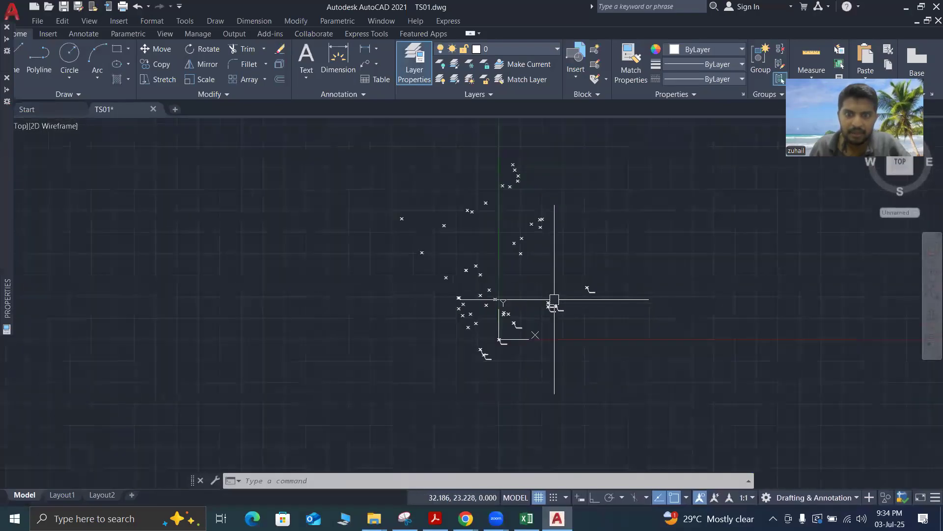
# Zoom to the drawing's extents and examine the overall spread of the survey points around the origin
pyautogui.scroll(4, 509, 338)
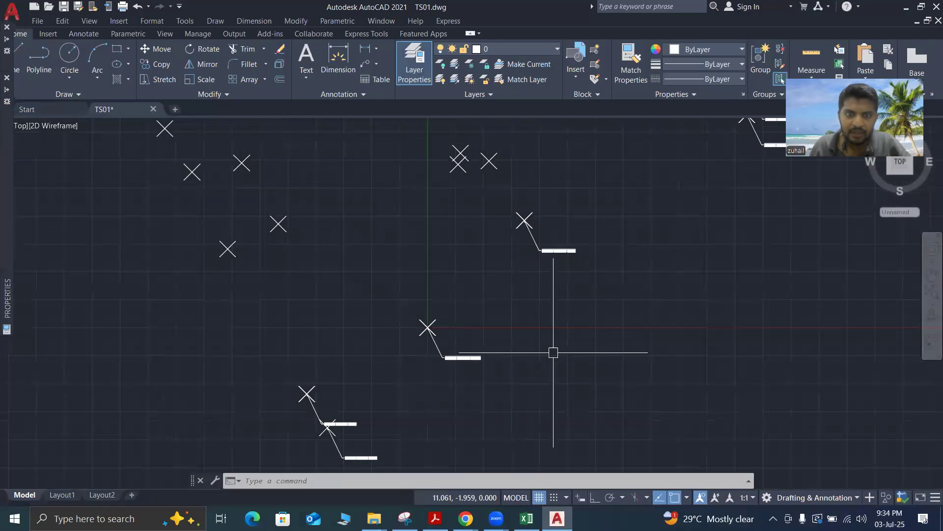
pyautogui.scroll(-4, 560, 353)
pyautogui.scroll(-3, 539, 307)
pyautogui.scroll(6, 506, 258)
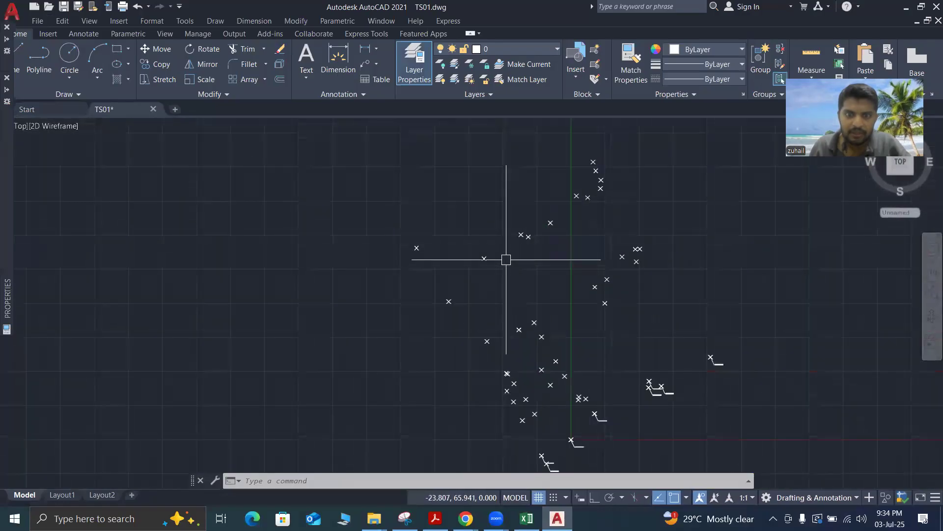
pyautogui.scroll(-3, 364, 265)
pyautogui.scroll(-2, 364, 266)
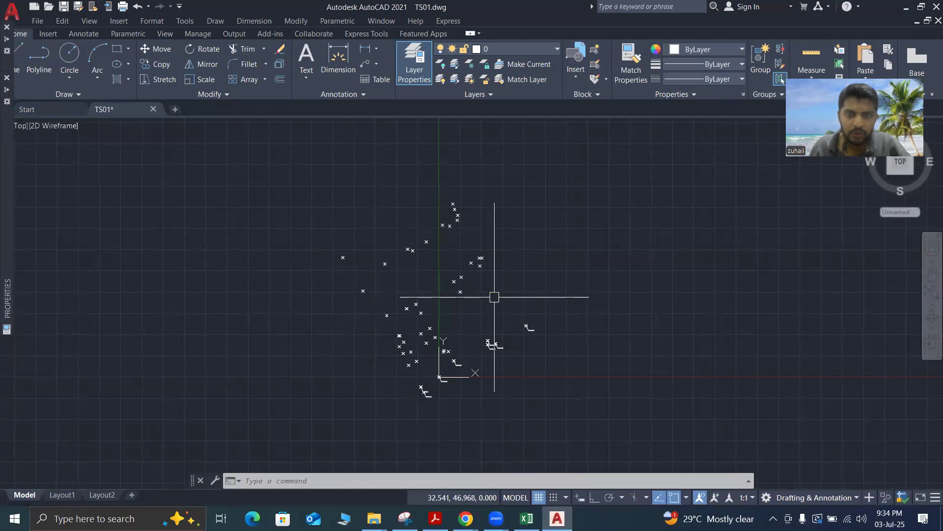
pyautogui.write('z')
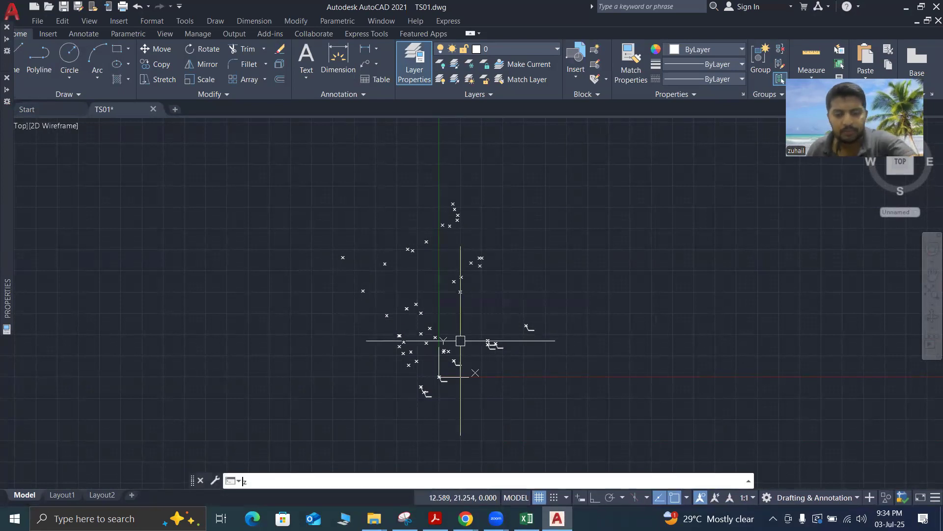
pyautogui.press('Return')
pyautogui.write('e')
pyautogui.press('Return')
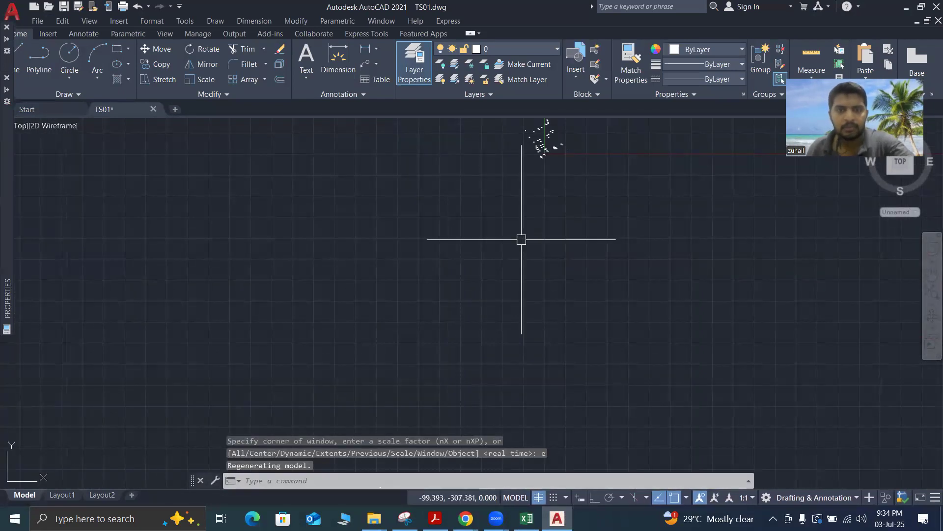
pyautogui.scroll(-2, 532, 276)
pyautogui.scroll(8, 530, 226)
pyautogui.scroll(-2, 530, 225)
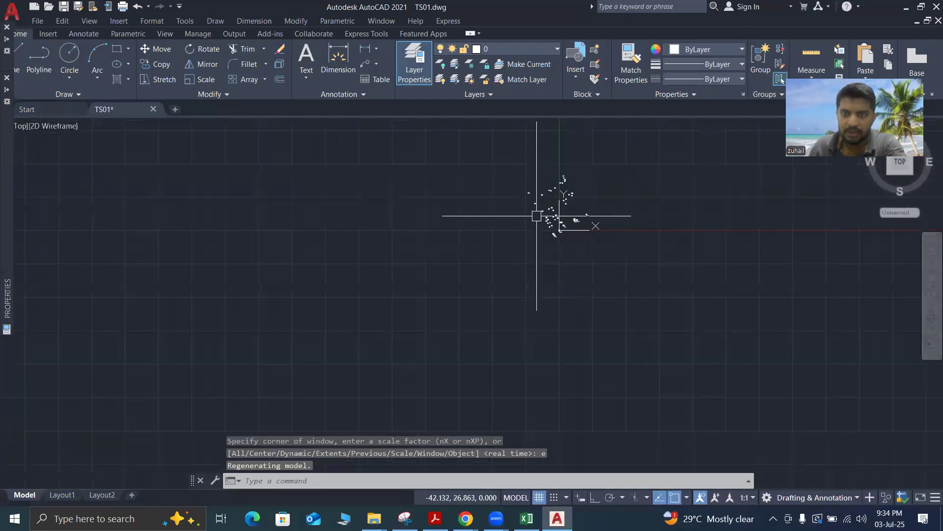
pyautogui.scroll(5, 574, 180)
pyautogui.scroll(2, 574, 180)
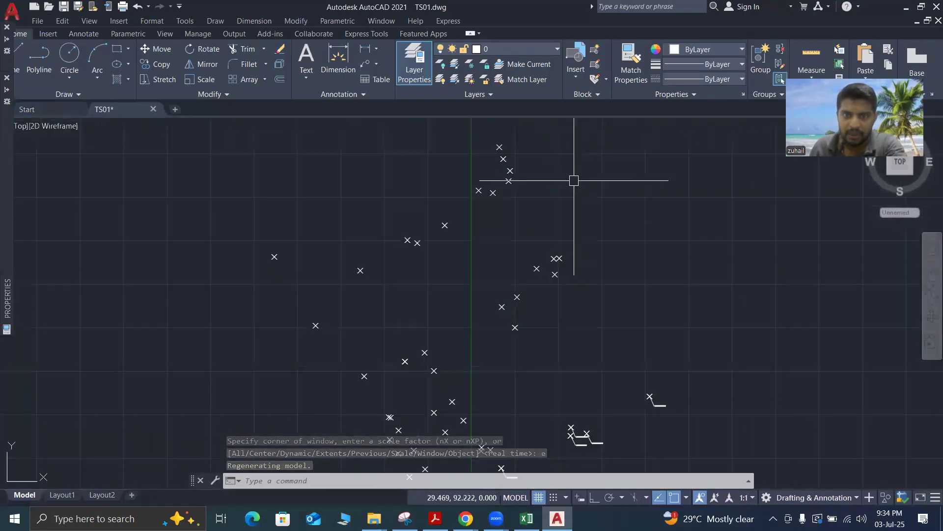
# Examine the coordinate leaders on the three clustered points east of the origin and the unlabelled points to the west
pyautogui.scroll(-3, 574, 180)
pyautogui.scroll(5, 566, 274)
pyautogui.scroll(-2, 589, 299)
pyautogui.scroll(8, 588, 299)
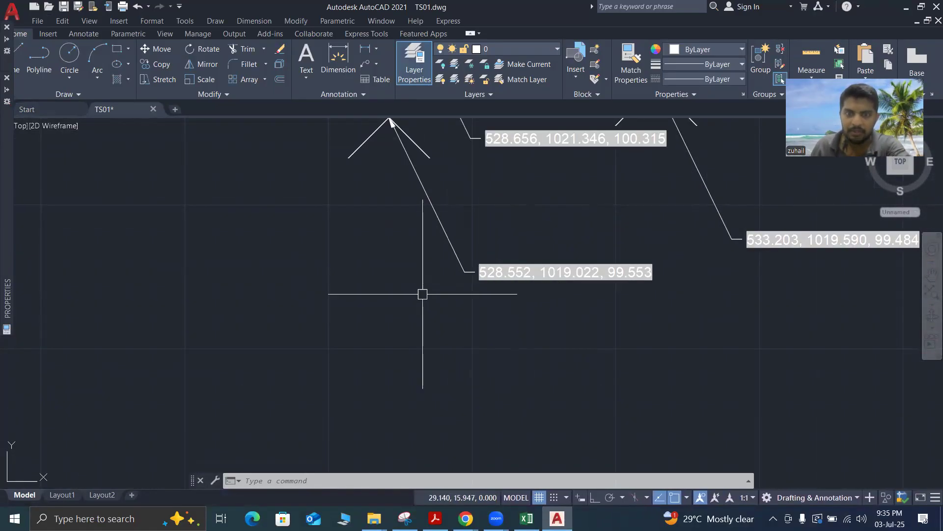
pyautogui.scroll(-4, 422, 295)
pyautogui.scroll(5, 428, 268)
pyautogui.scroll(-6, 428, 267)
pyautogui.scroll(5, 395, 202)
pyautogui.scroll(2, 395, 202)
pyautogui.scroll(-7, 487, 263)
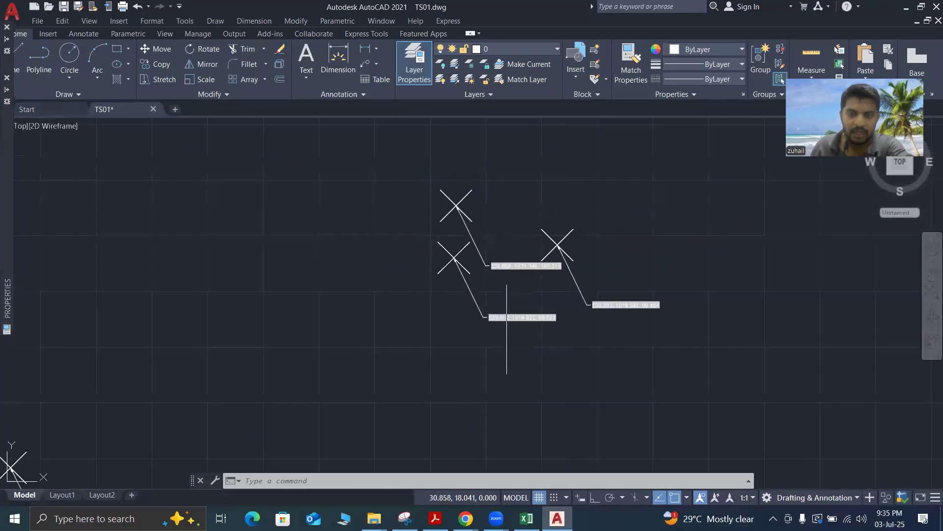
pyautogui.scroll(-3, 465, 322)
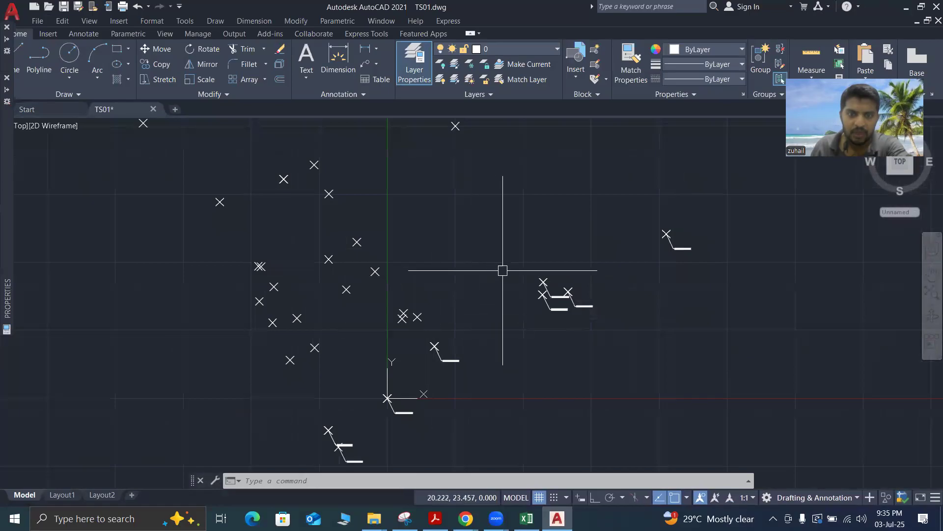
pyautogui.scroll(-2, 443, 347)
pyautogui.scroll(6, 437, 301)
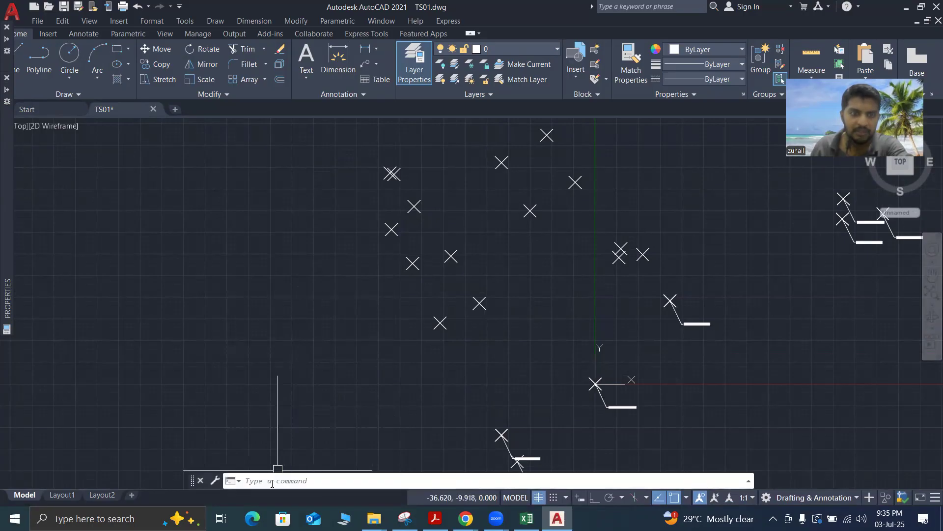
# Try to draw a quick leader toward the southwest from the unlabelled survey point northwest of the origin, and erase it
pyautogui.write('LE')
pyautogui.press('Return')
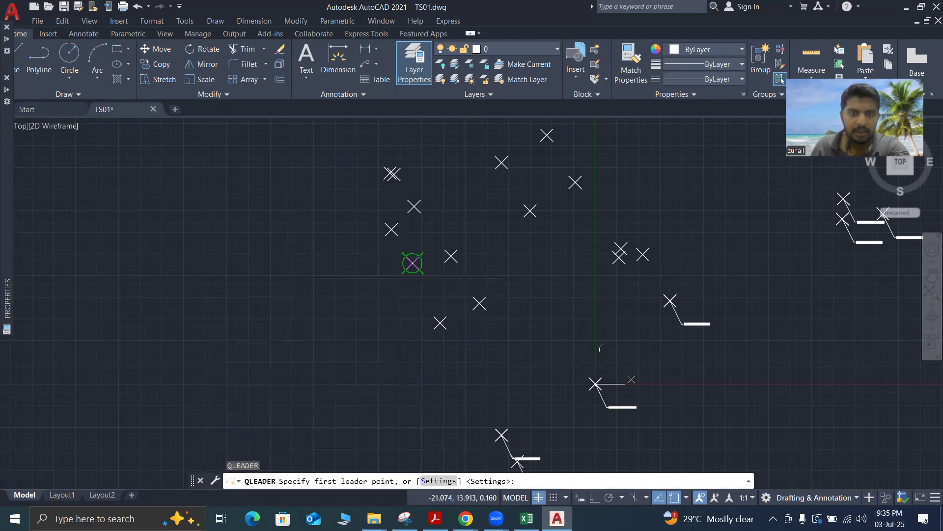
pyautogui.click(413, 263)
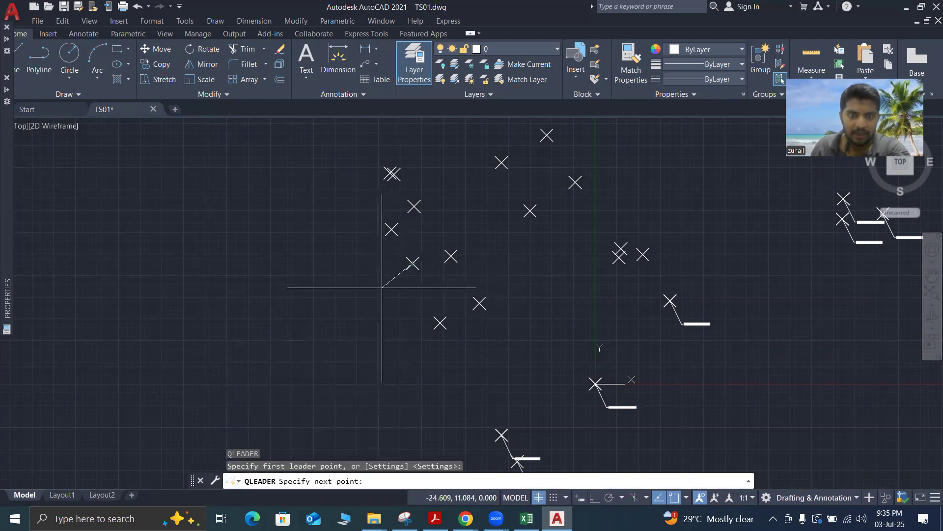
pyautogui.click(398, 282)
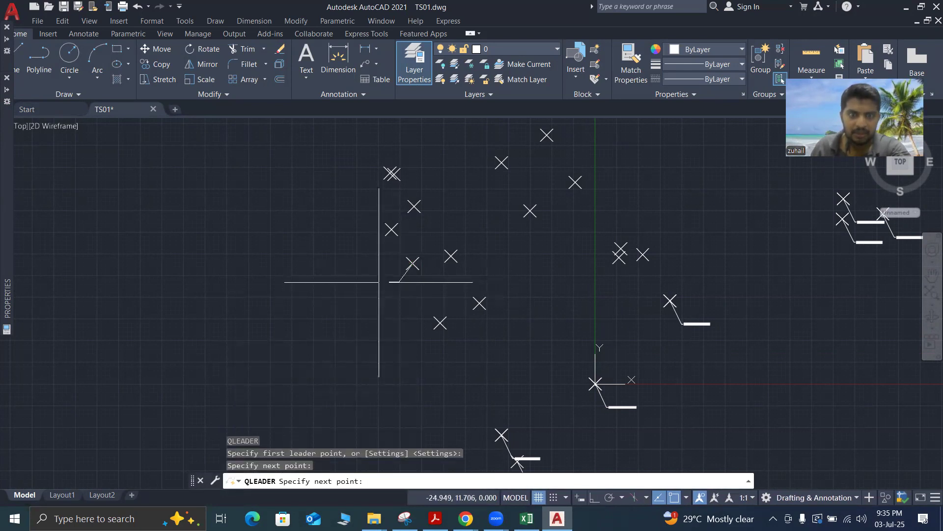
pyautogui.scroll(5, 390, 281)
pyautogui.scroll(-5, 422, 270)
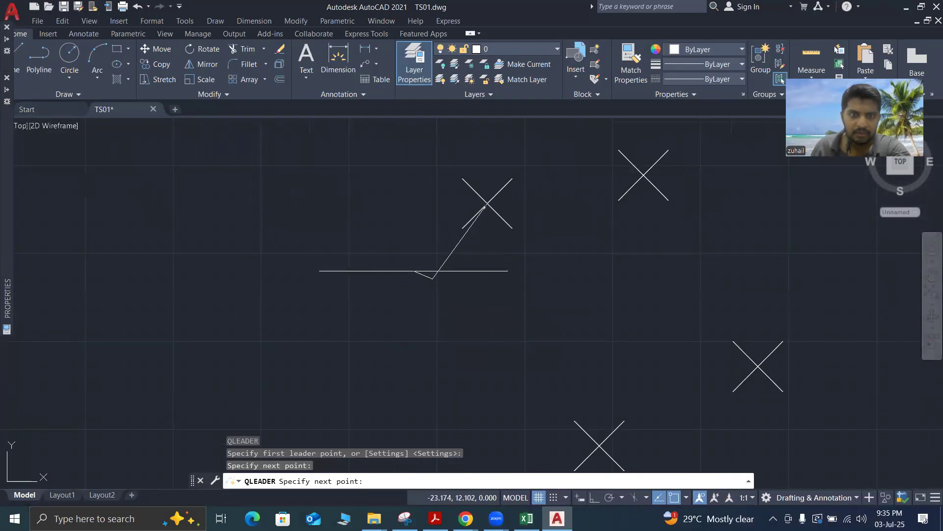
pyautogui.scroll(3, 436, 283)
pyautogui.scroll(-3, 437, 283)
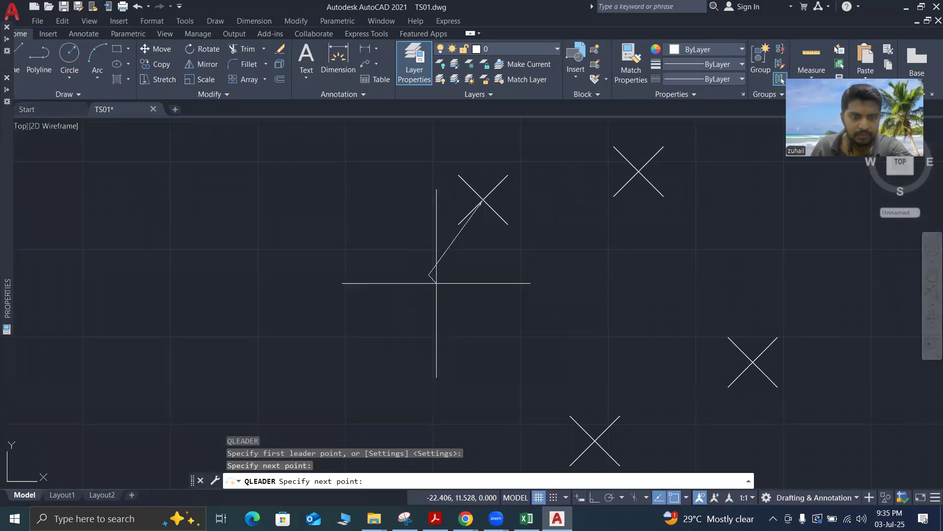
pyautogui.press('Escape')
pyautogui.click(439, 258)
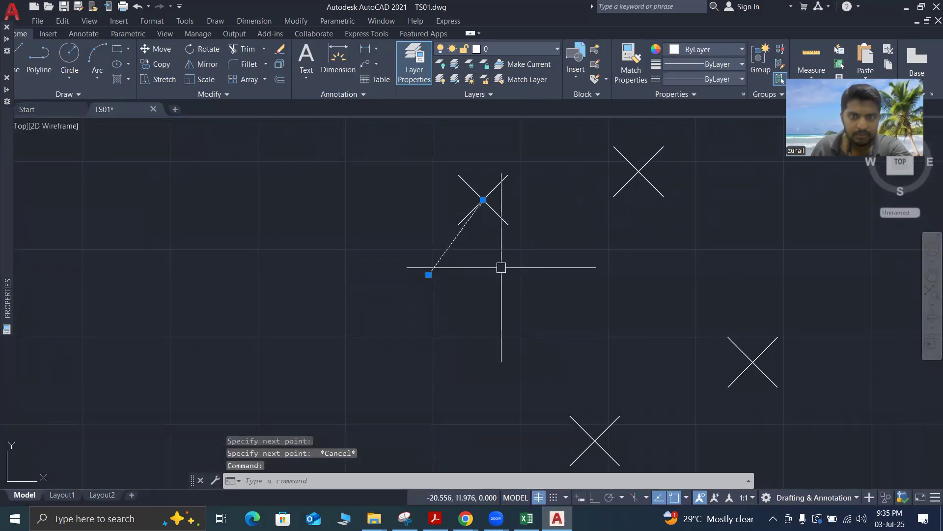
pyautogui.press('Delete')
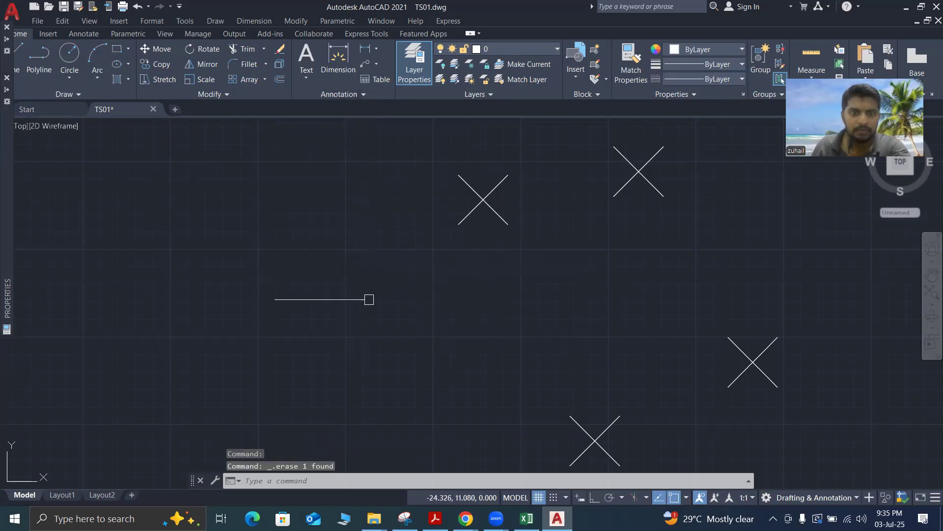
# Try a shorter quick leader on the same unlabelled survey point, and erase the leftover leader
pyautogui.write('L')
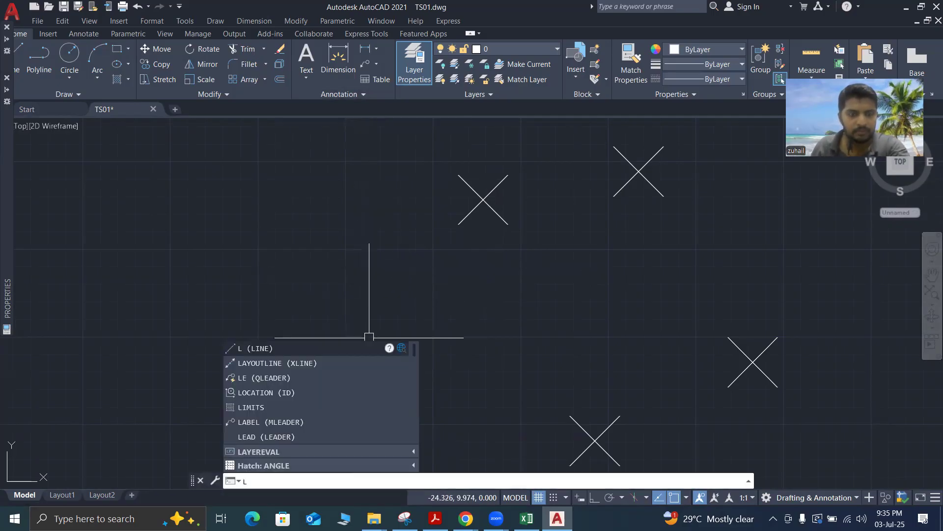
pyautogui.write('e')
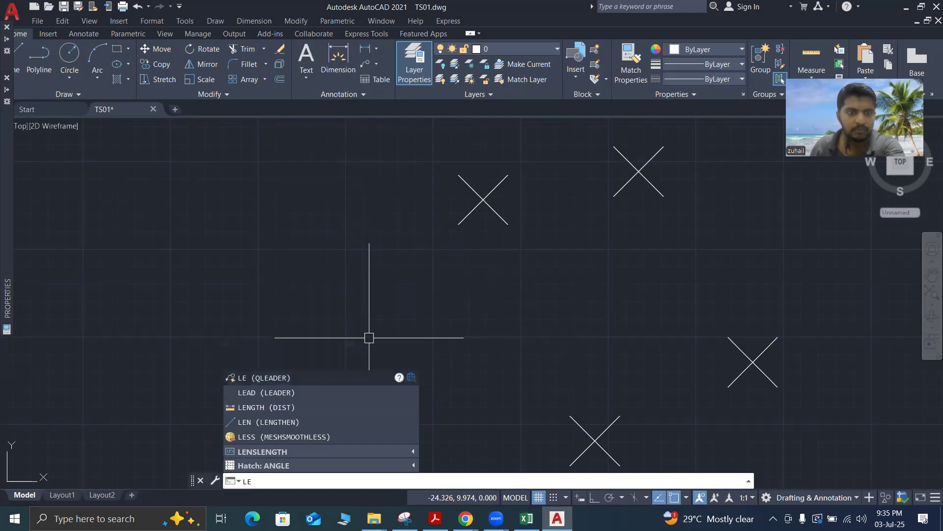
pyautogui.press('Return')
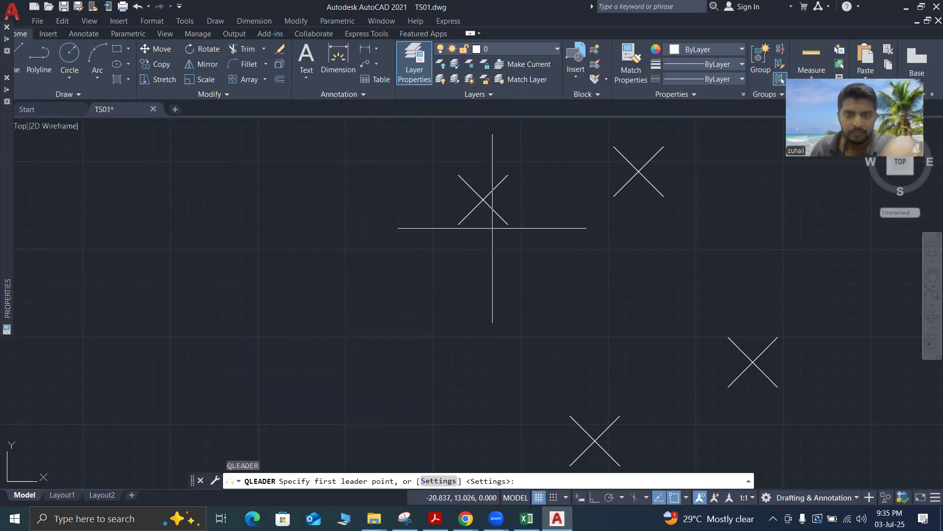
pyautogui.click(483, 199)
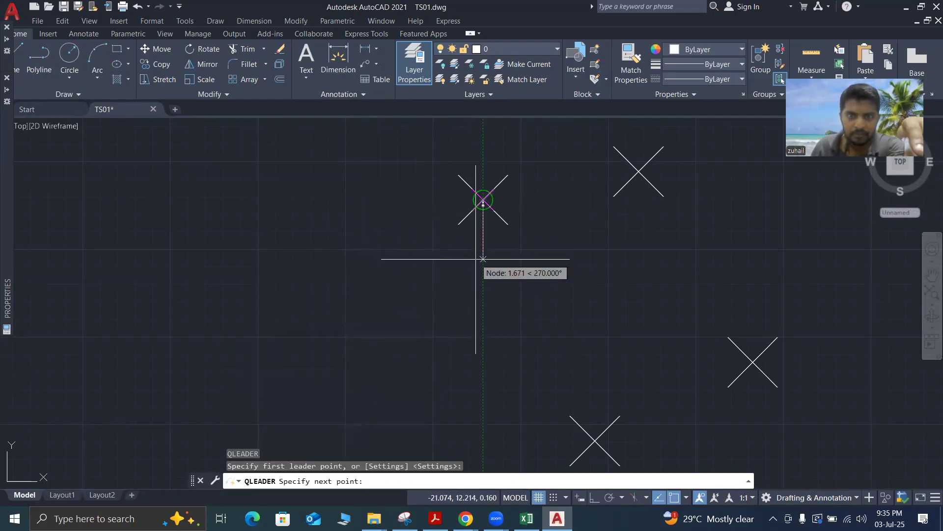
pyautogui.click(461, 240)
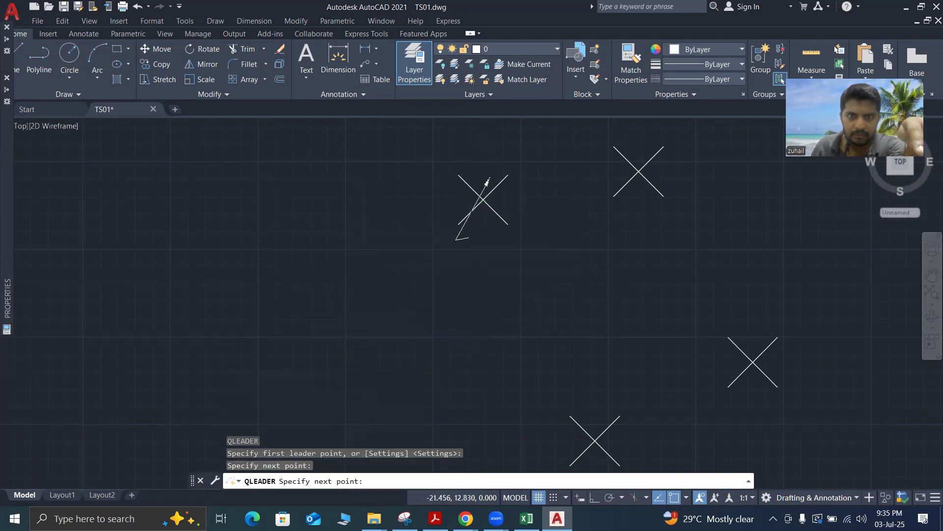
pyautogui.scroll(4, 471, 238)
pyautogui.press('Escape')
pyautogui.press('Escape')
pyautogui.click(458, 221)
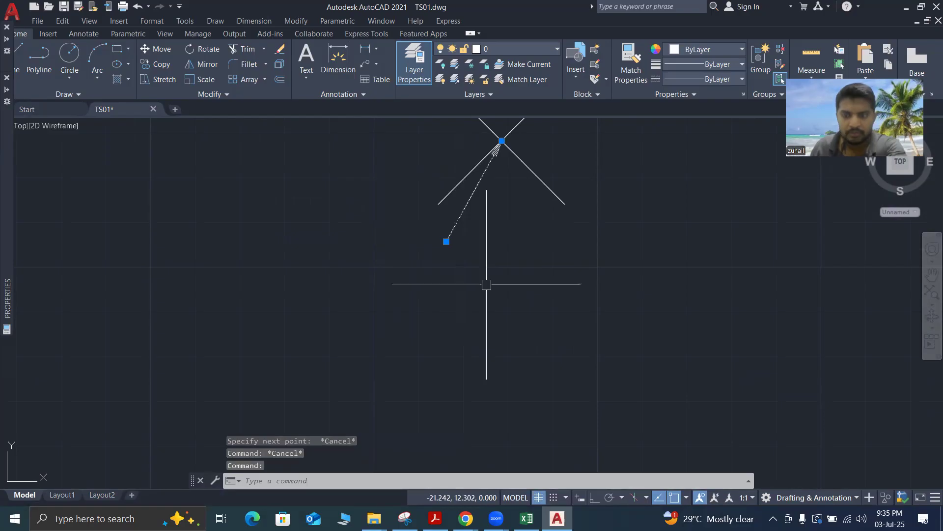
pyautogui.press('Delete')
pyautogui.scroll(-10, 488, 271)
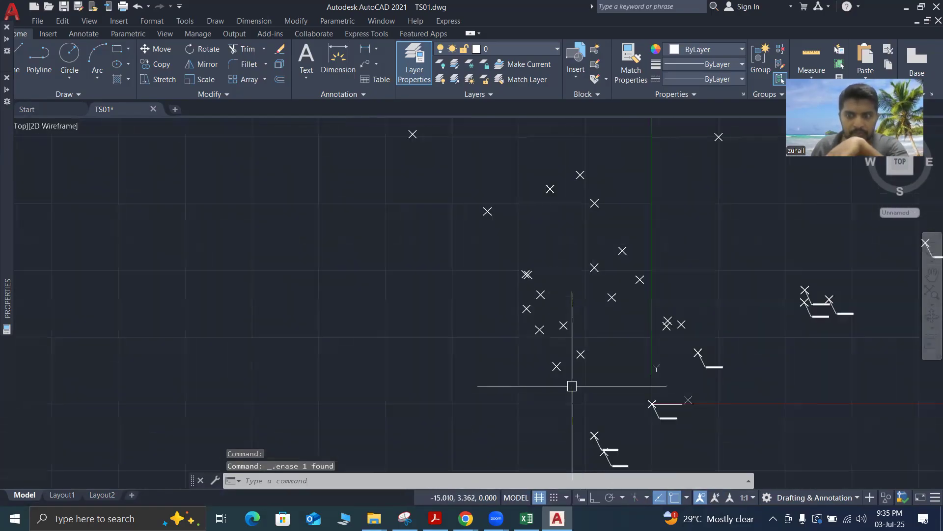
# Inspect the leader and coordinate text attached to the origin point, leaving both unchanged
pyautogui.scroll(2, 686, 425)
pyautogui.scroll(7, 687, 425)
pyautogui.click(537, 382)
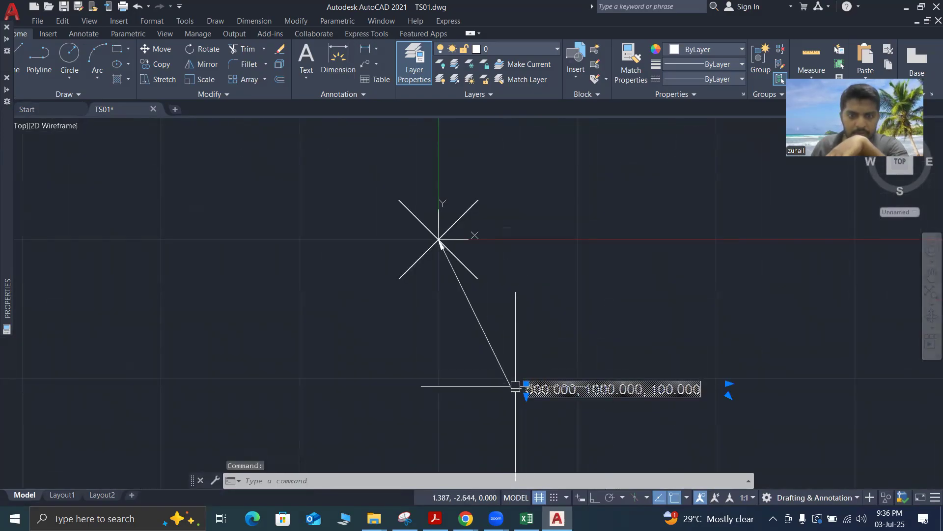
pyautogui.click(516, 387)
pyautogui.press('Escape')
pyautogui.press('Escape')
pyautogui.press('Escape')
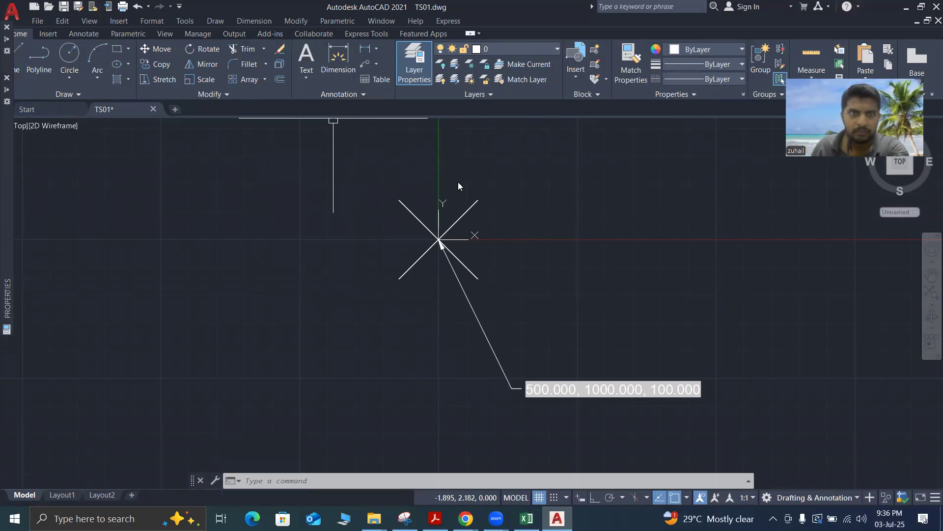
# Draw a multileader from the western unlabelled survey point northwest of the origin, landing to its southwest, and widen its text box
pyautogui.click(377, 64)
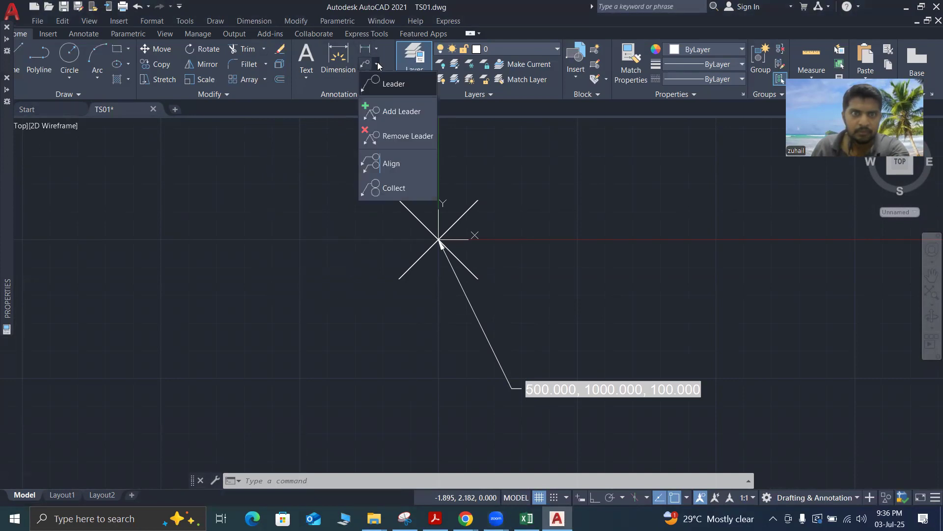
pyautogui.click(370, 62)
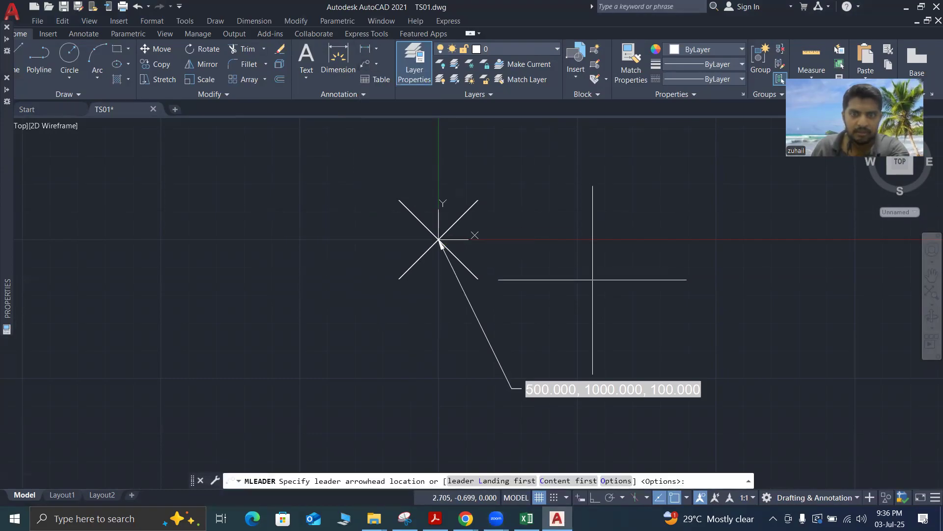
pyautogui.scroll(-5, 677, 291)
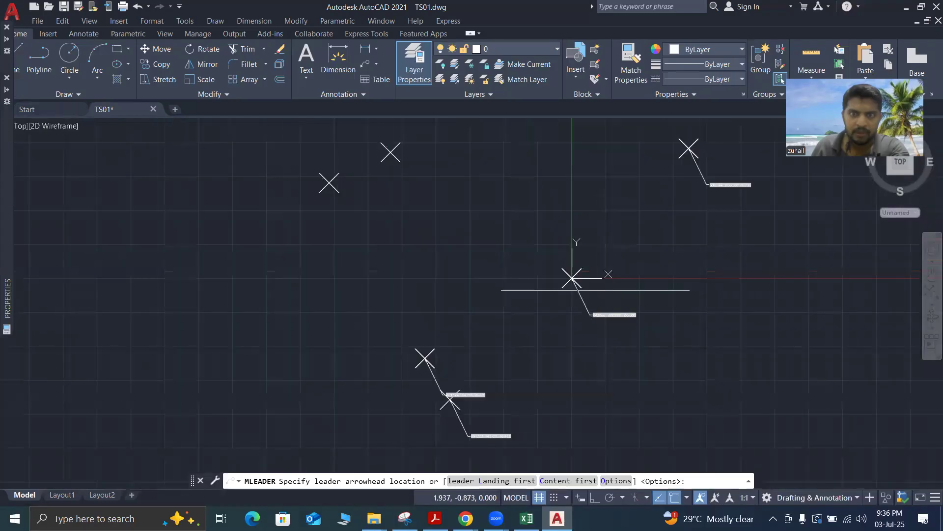
pyautogui.scroll(5, 490, 243)
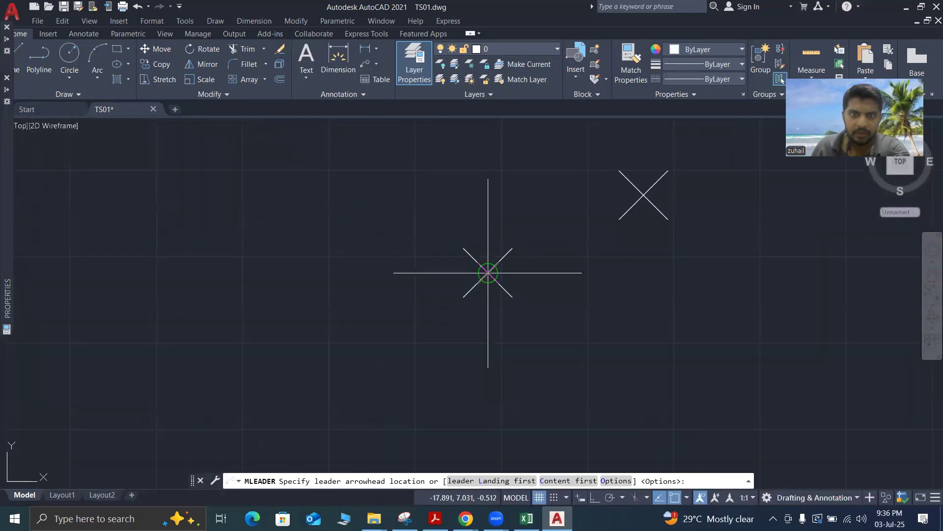
pyautogui.click(488, 273)
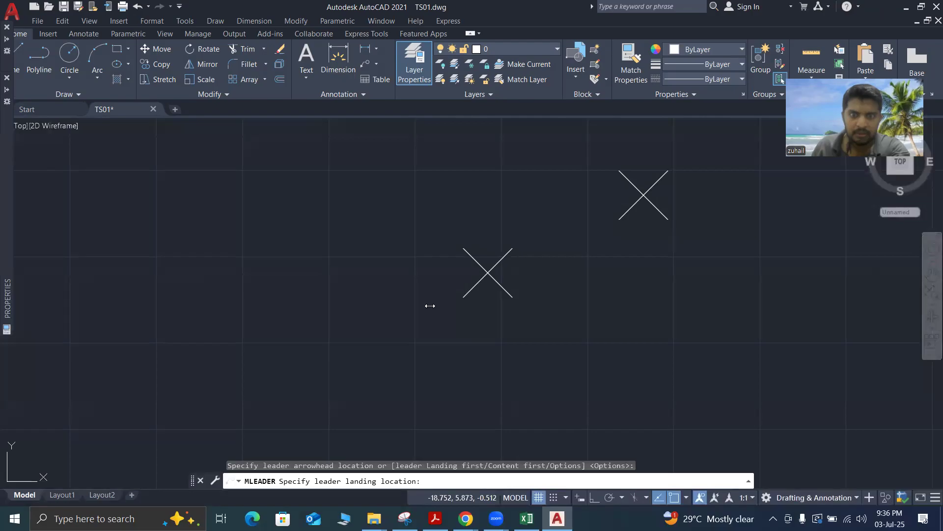
pyautogui.click(453, 312)
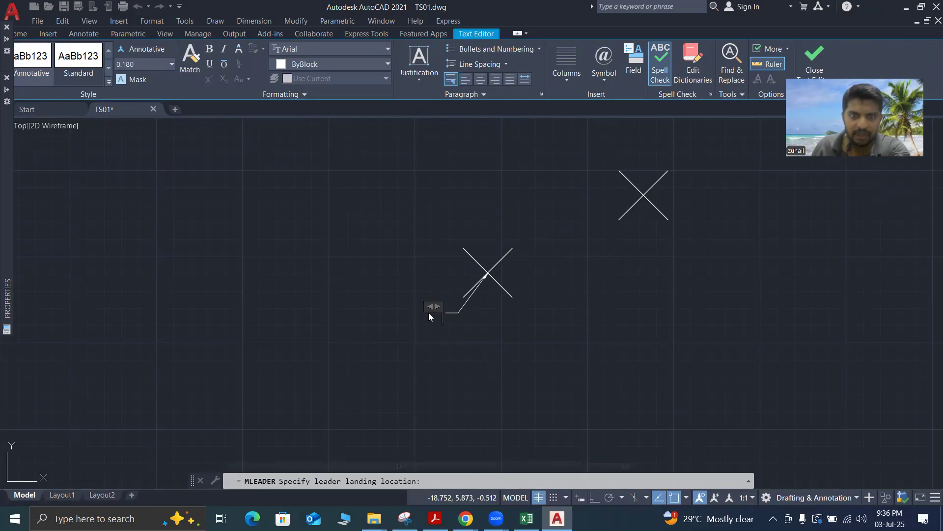
pyautogui.moveTo(431, 305); pyautogui.dragTo(369, 303)
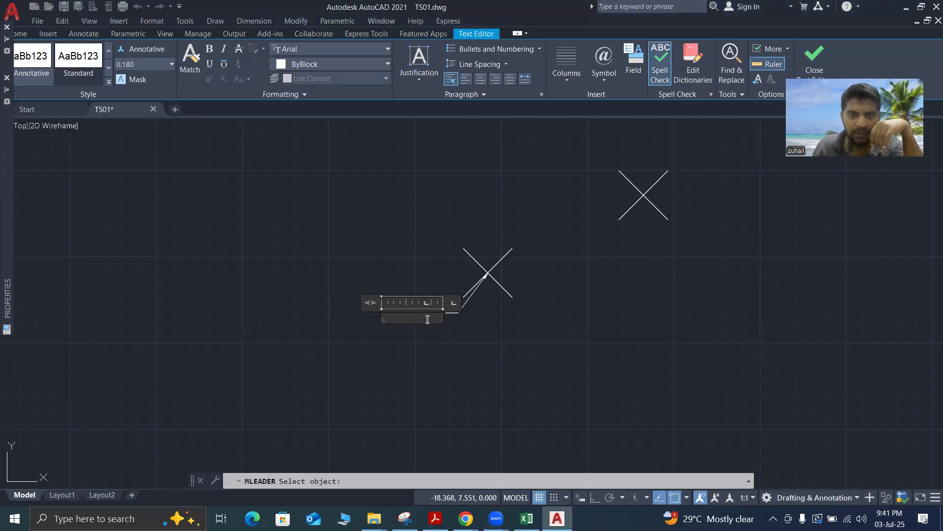
# Start a field in the leader text with category Objects and name Object, and link it to the survey point at the arrowhead
pyautogui.rightClick(426, 319)
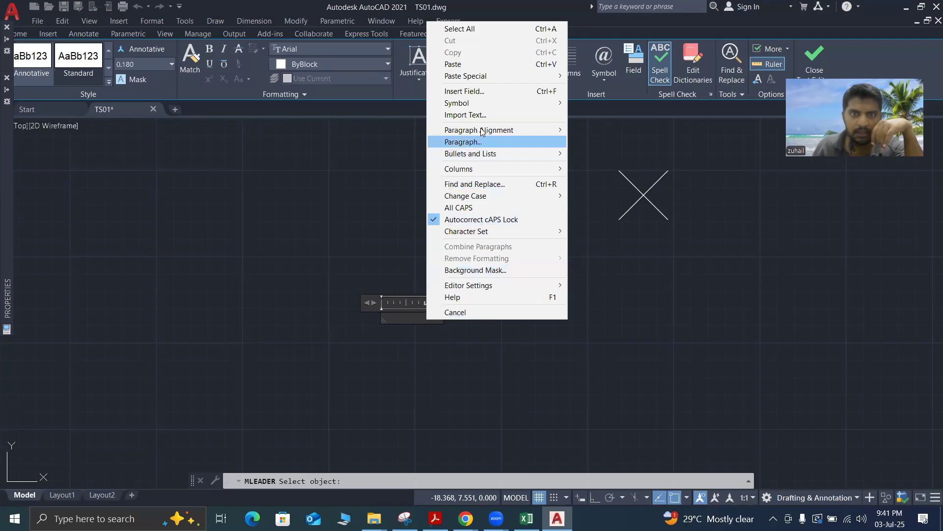
pyautogui.click(470, 92)
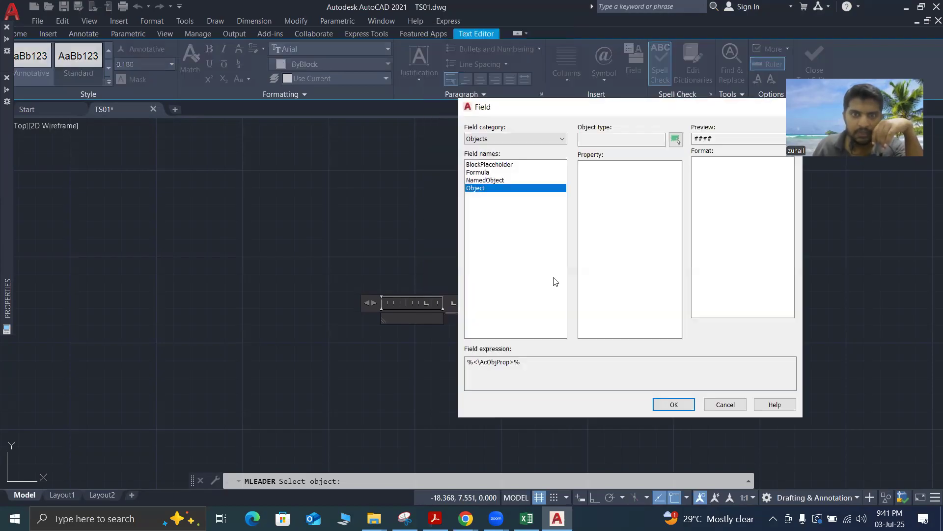
pyautogui.click(558, 139)
pyautogui.click(558, 140)
pyautogui.click(559, 140)
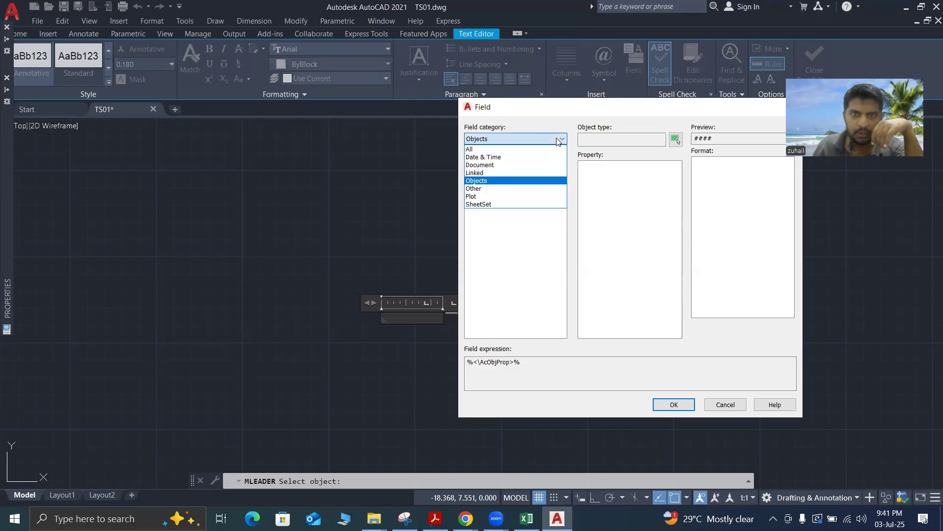
pyautogui.click(526, 180)
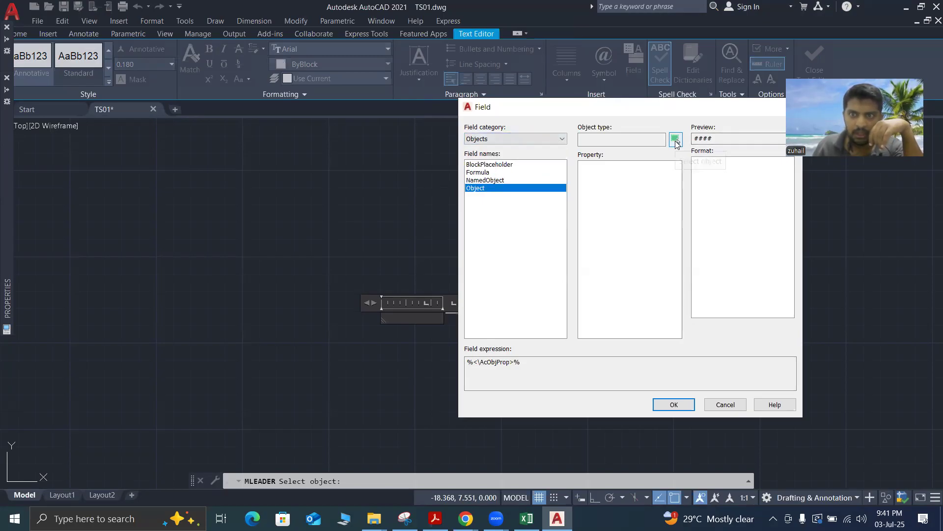
pyautogui.click(675, 140)
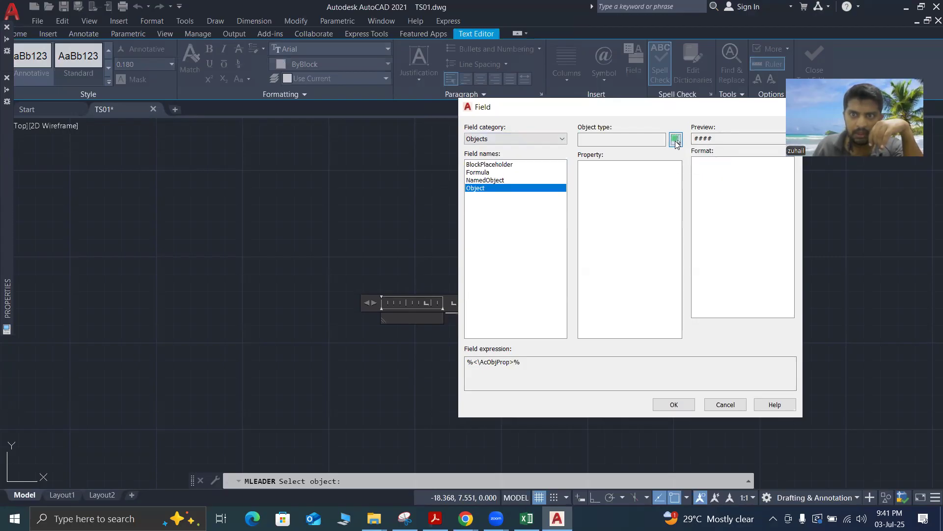
pyautogui.click(480, 269)
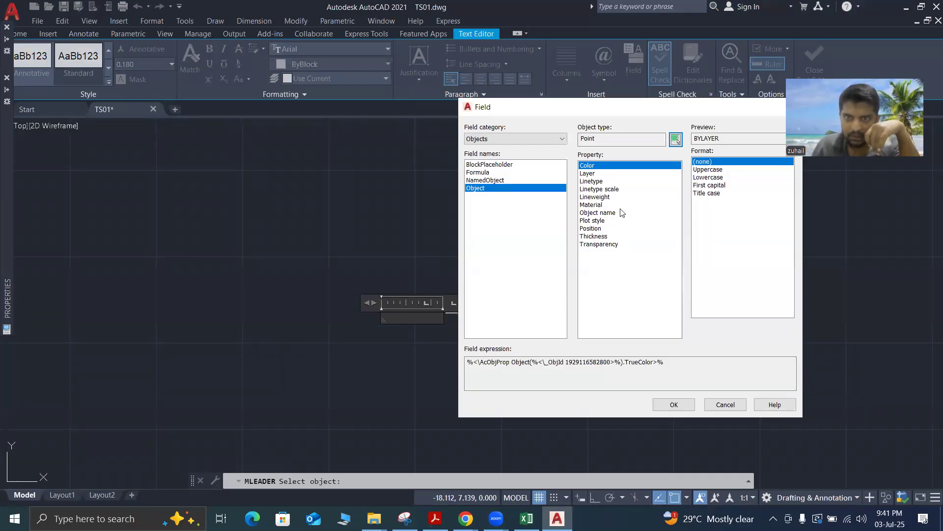
# Insert the point's Position into the leader text in current units, comma-separated, with X, Y and Z included
pyautogui.click(602, 229)
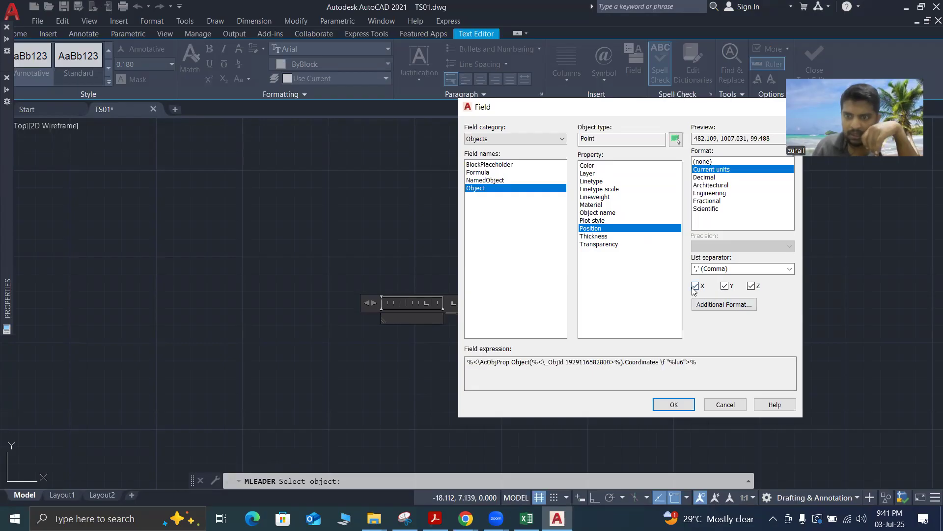
pyautogui.click(752, 286)
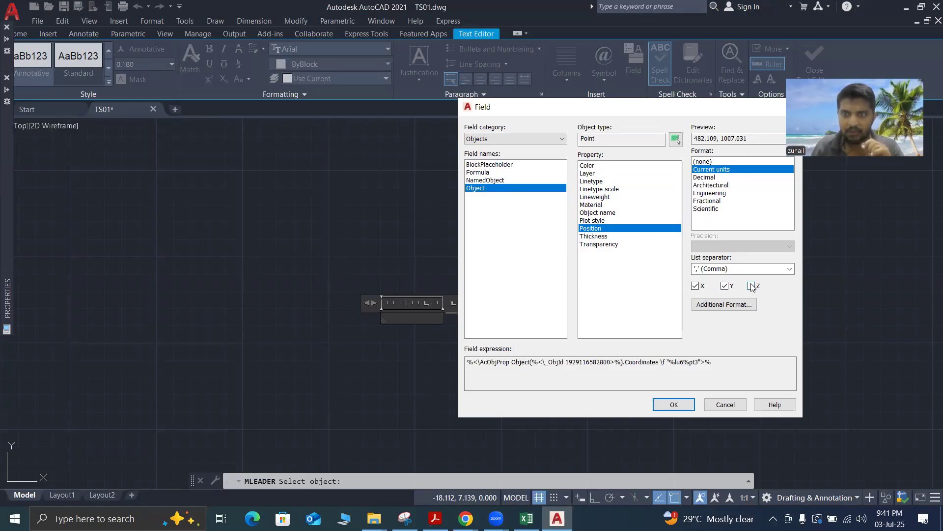
pyautogui.click(751, 286)
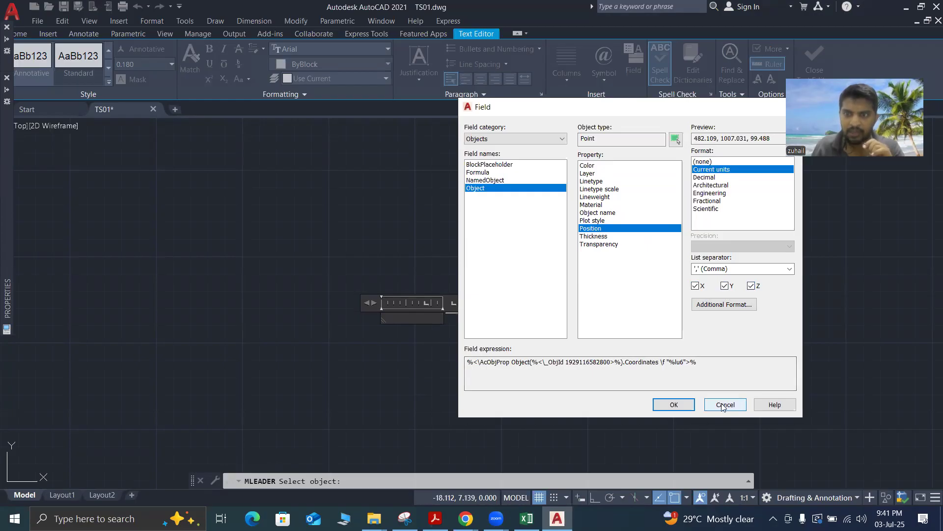
pyautogui.click(673, 404)
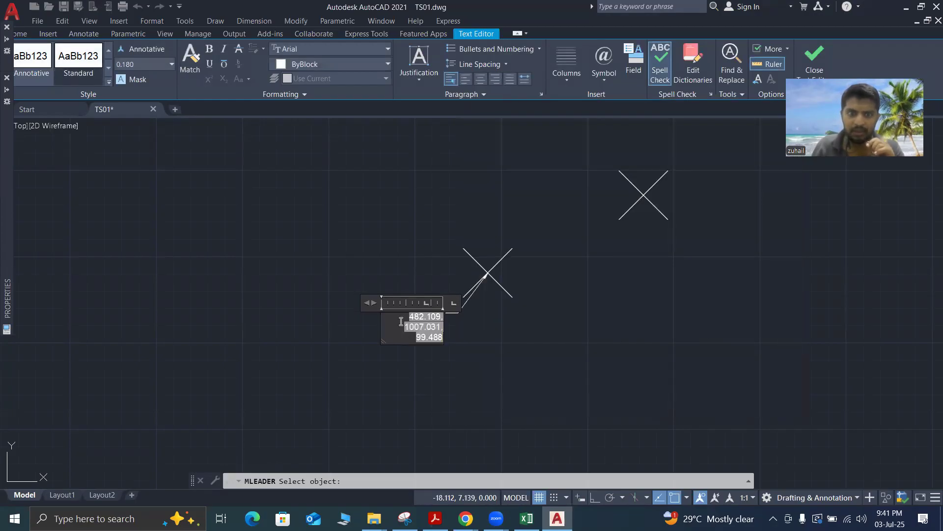
pyautogui.scroll(4, 401, 322)
pyautogui.scroll(-4, 570, 356)
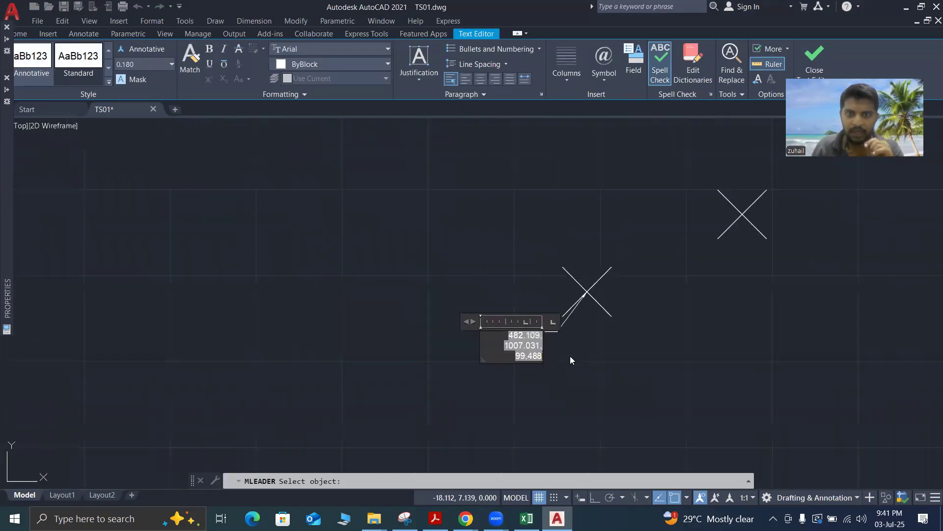
pyautogui.scroll(4, 559, 355)
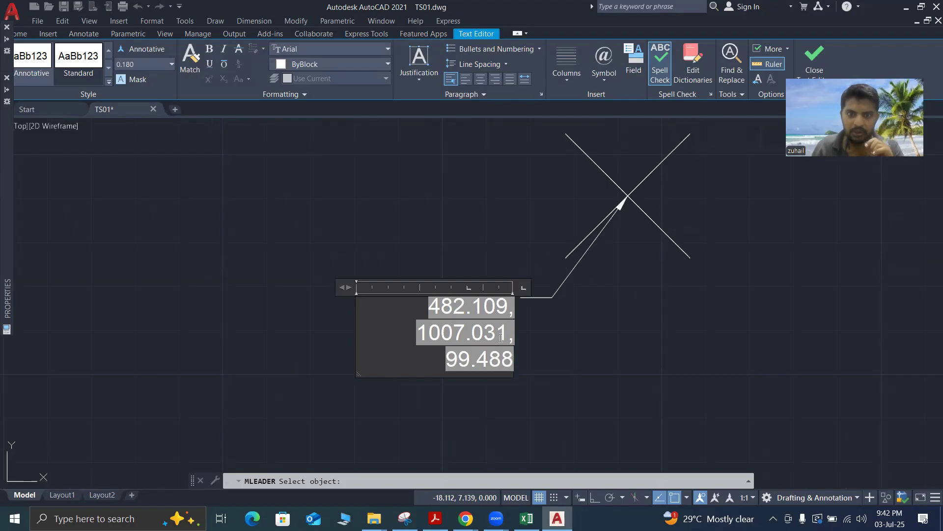
# Switch to the CE22GR2_c workbook in Excel, select and copy the concatenated coordinates in F2:F44, and review the N, E and Z values
pyautogui.click(526, 518)
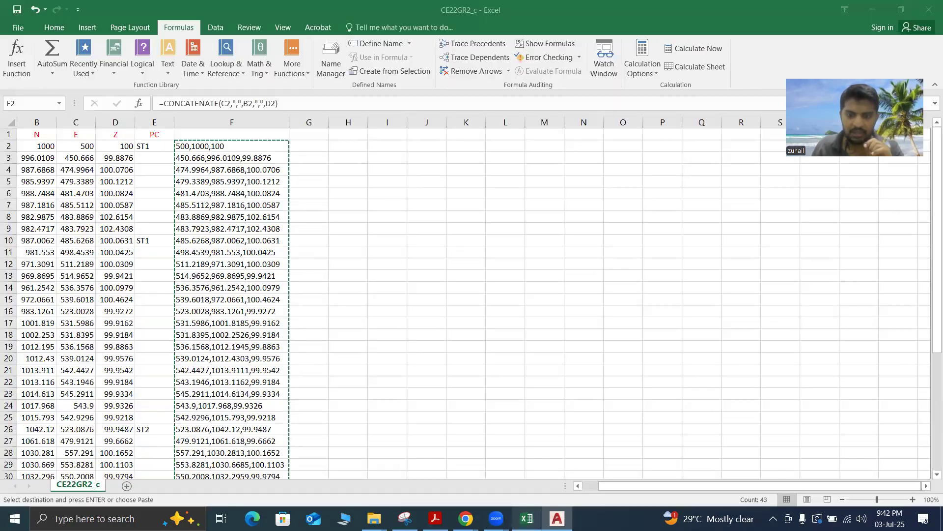
pyautogui.hotkey('ctrl', 'shift', 'Down')
pyautogui.hotkey('ctrl', 'c')
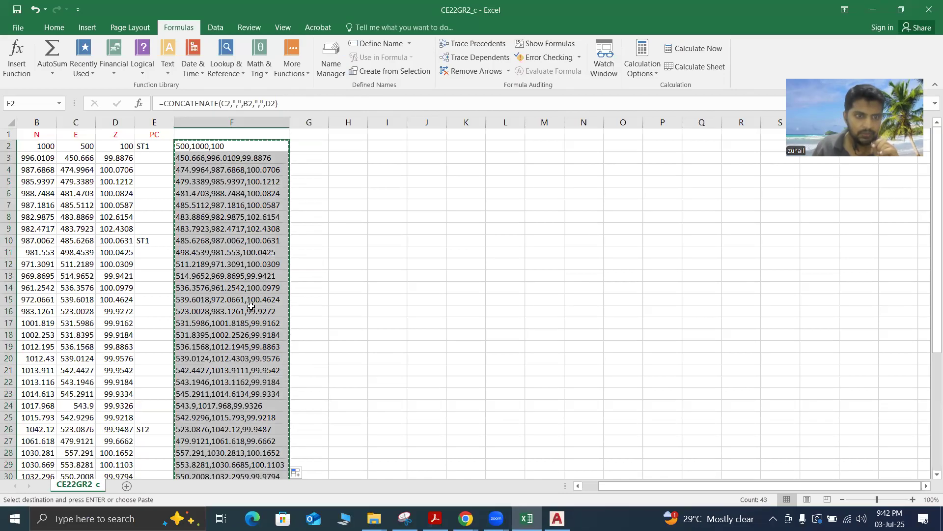
pyautogui.scroll(-1, 251, 306)
pyautogui.scroll(-6, 251, 305)
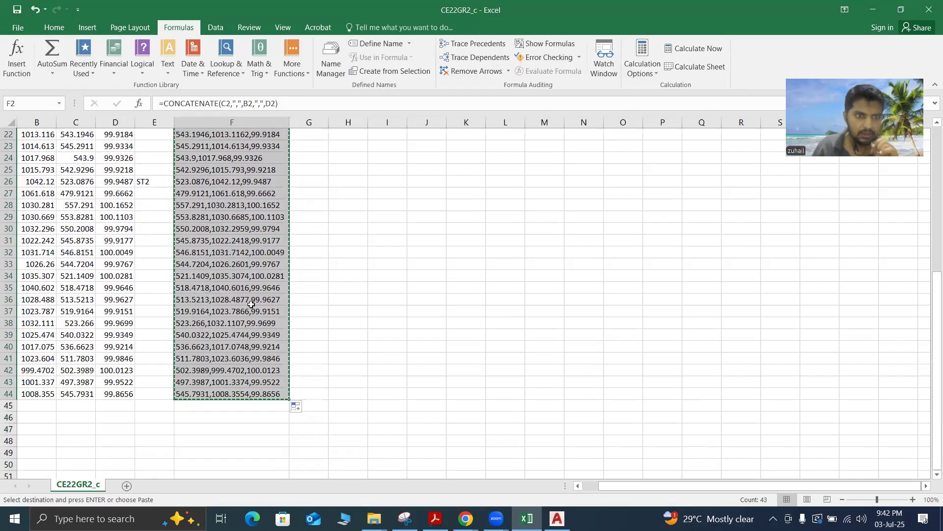
pyautogui.scroll(1, 251, 303)
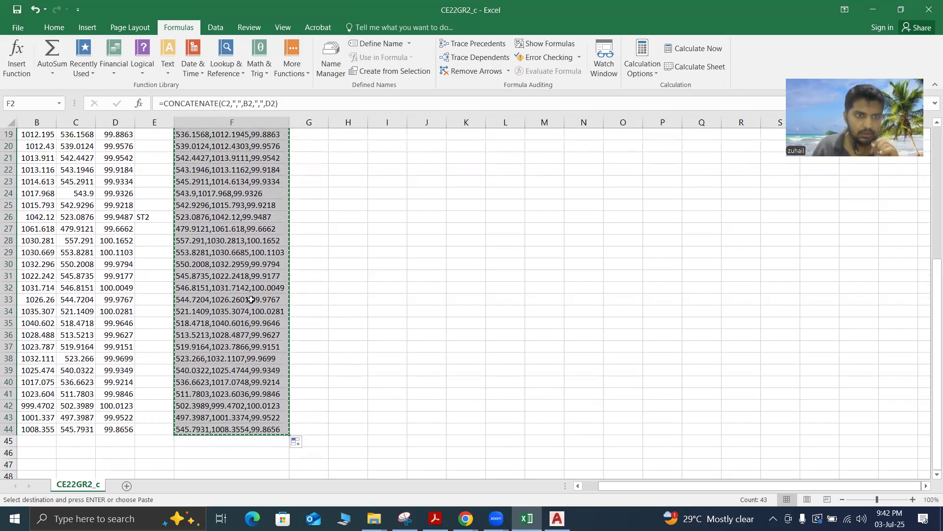
pyautogui.scroll(2, 251, 299)
pyautogui.scroll(2, 251, 300)
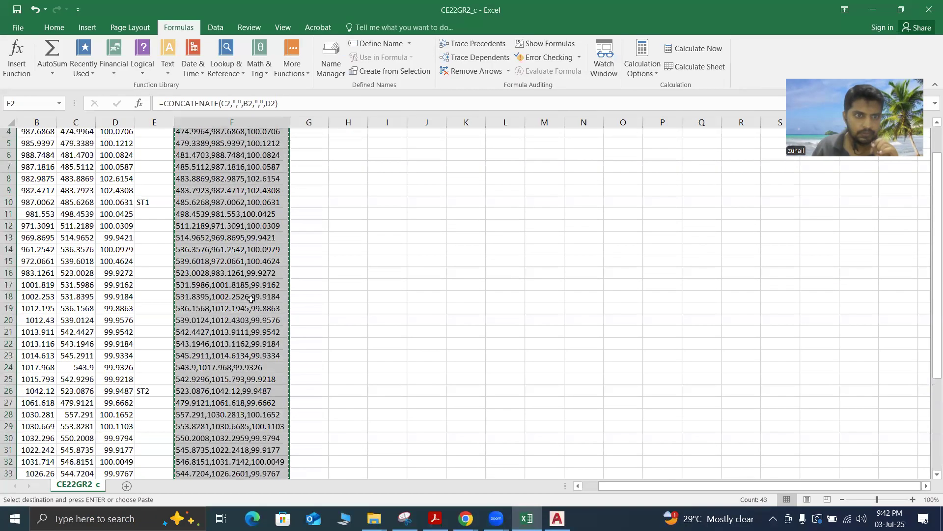
pyautogui.scroll(2, 251, 299)
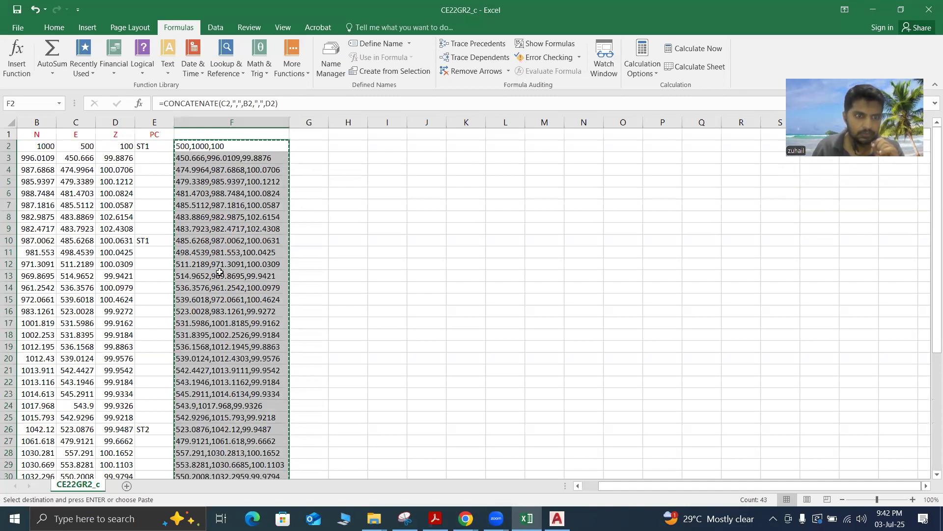
pyautogui.scroll(-4, 219, 272)
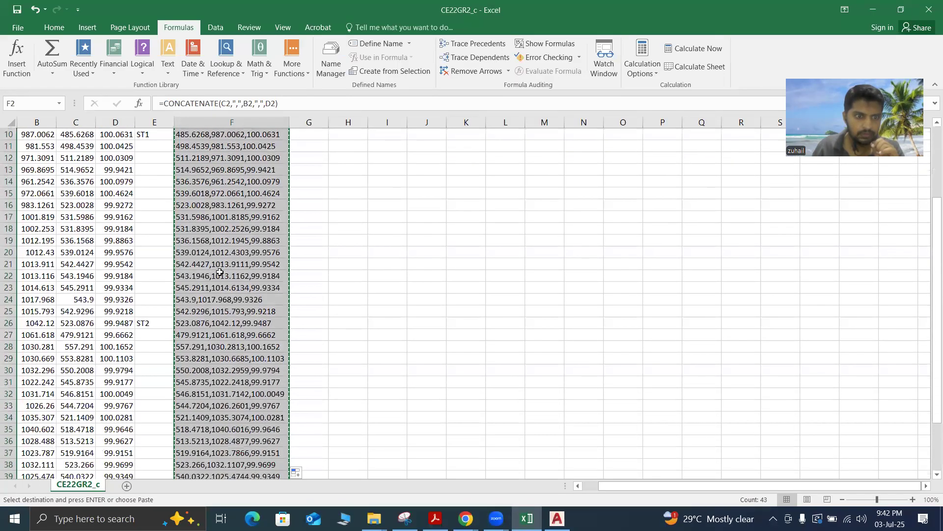
pyautogui.scroll(-2, 220, 272)
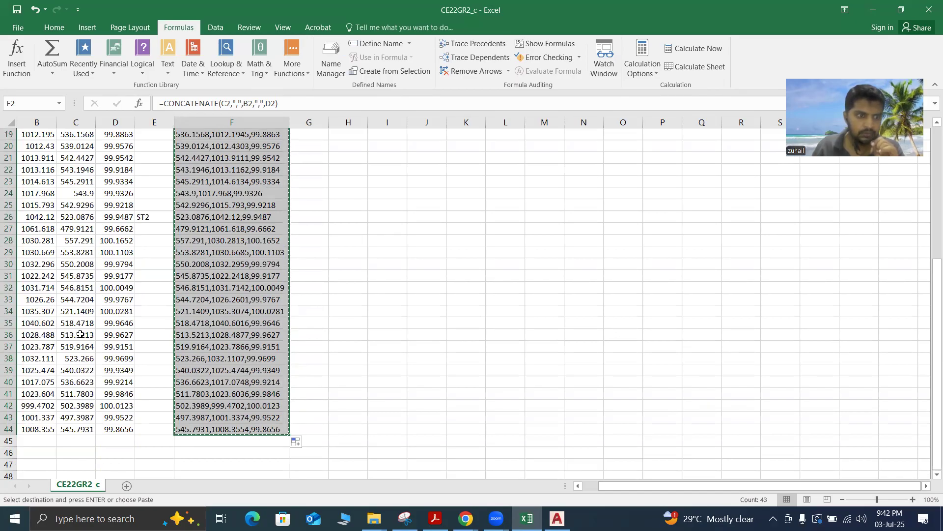
pyautogui.scroll(5, 36, 369)
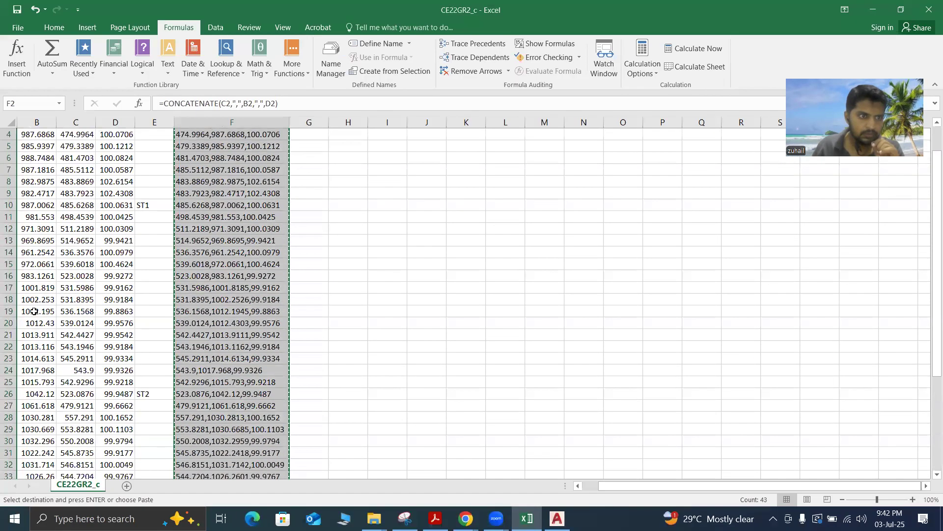
pyautogui.scroll(1, 34, 270)
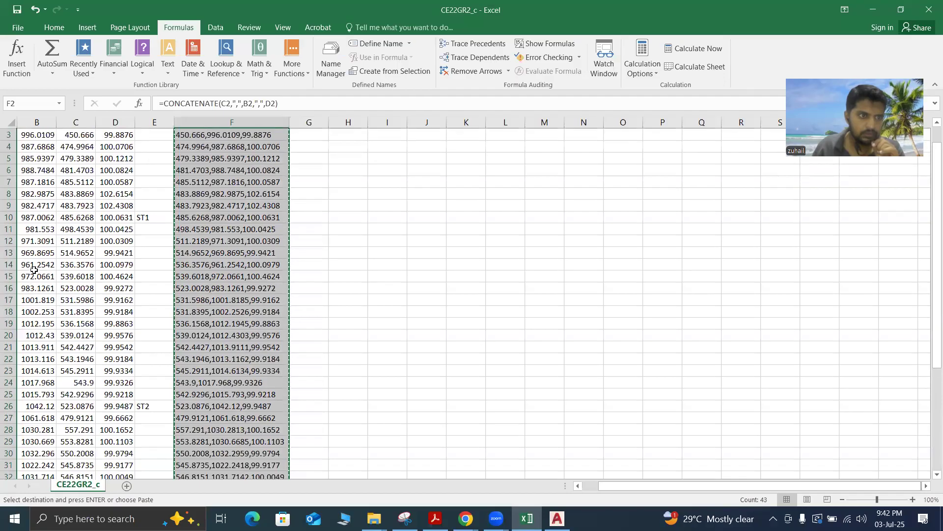
pyautogui.scroll(-4, 35, 271)
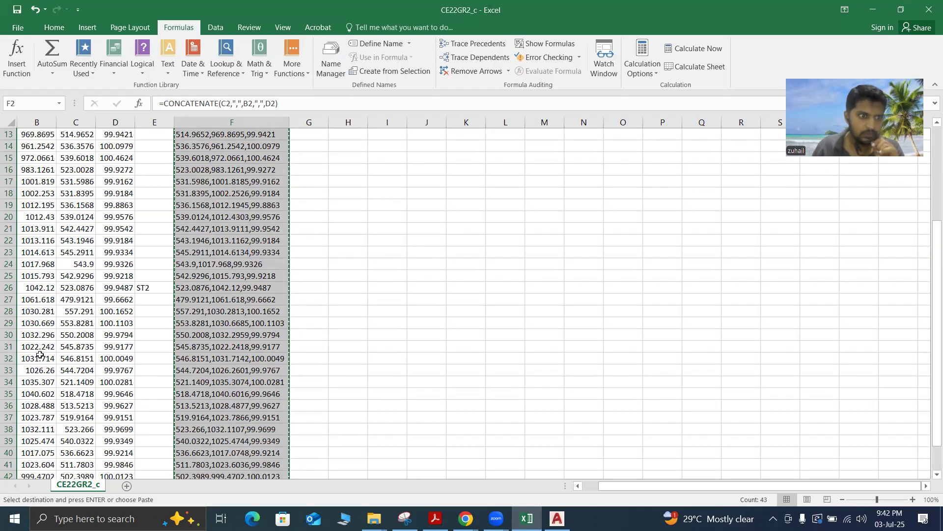
pyautogui.scroll(-2, 42, 347)
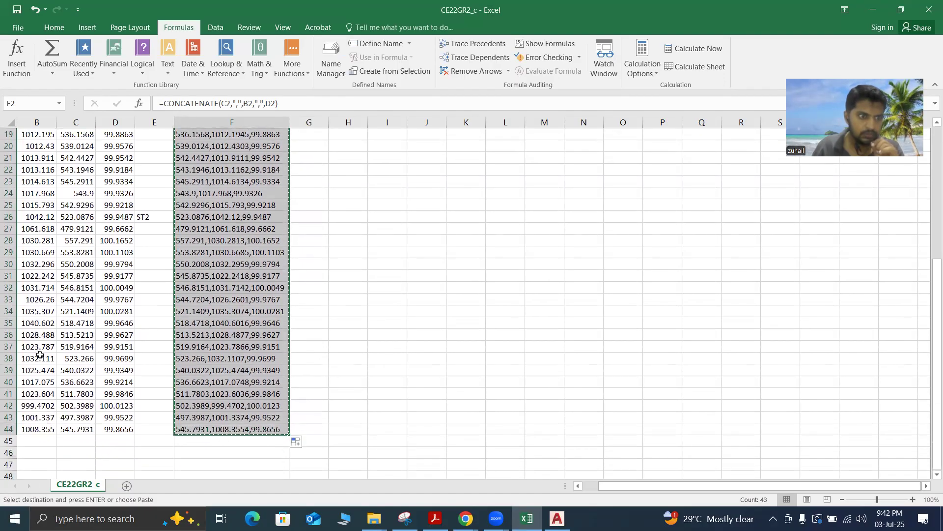
pyautogui.scroll(1, 39, 354)
pyautogui.scroll(1, 40, 354)
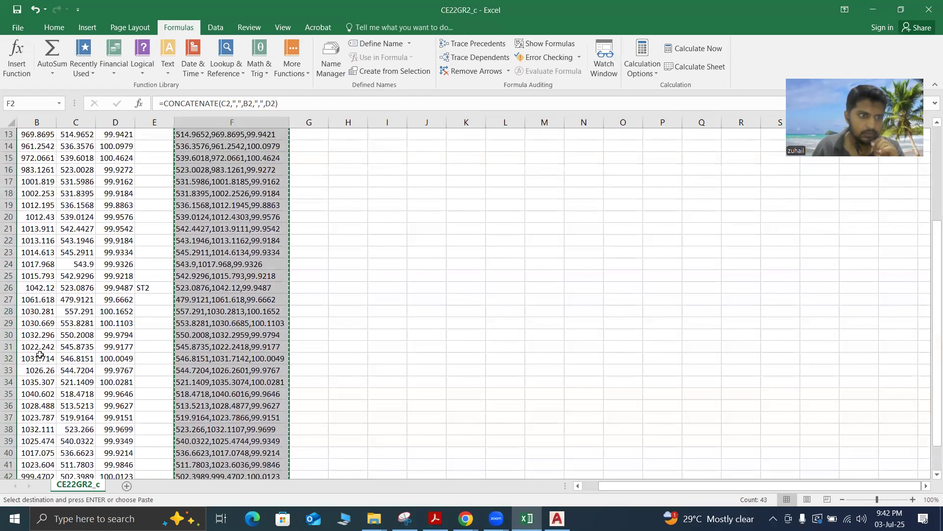
pyautogui.scroll(1, 40, 355)
pyautogui.scroll(1, 40, 354)
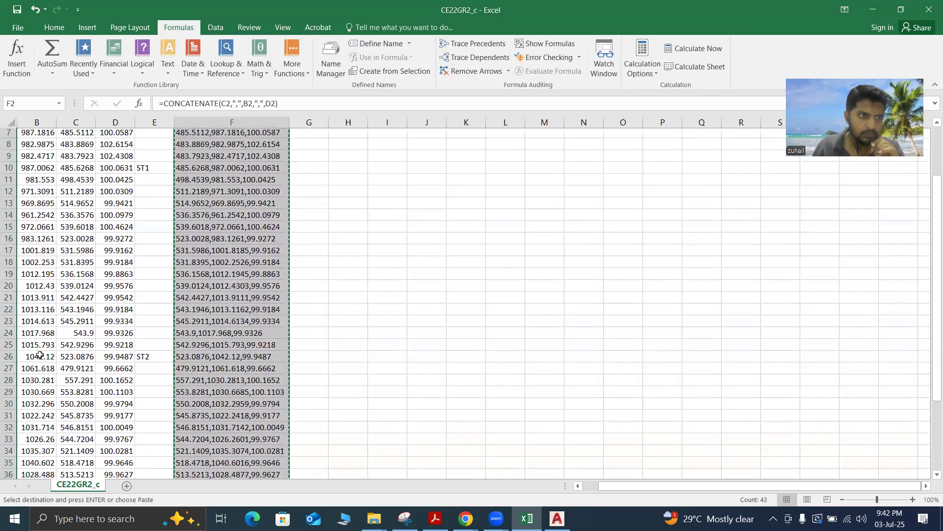
pyautogui.scroll(1, 35, 304)
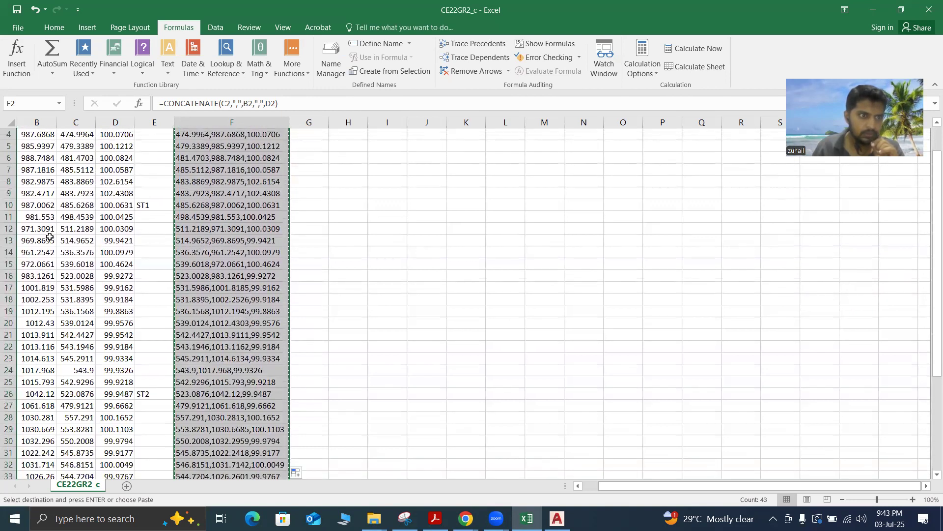
pyautogui.scroll(1, 49, 237)
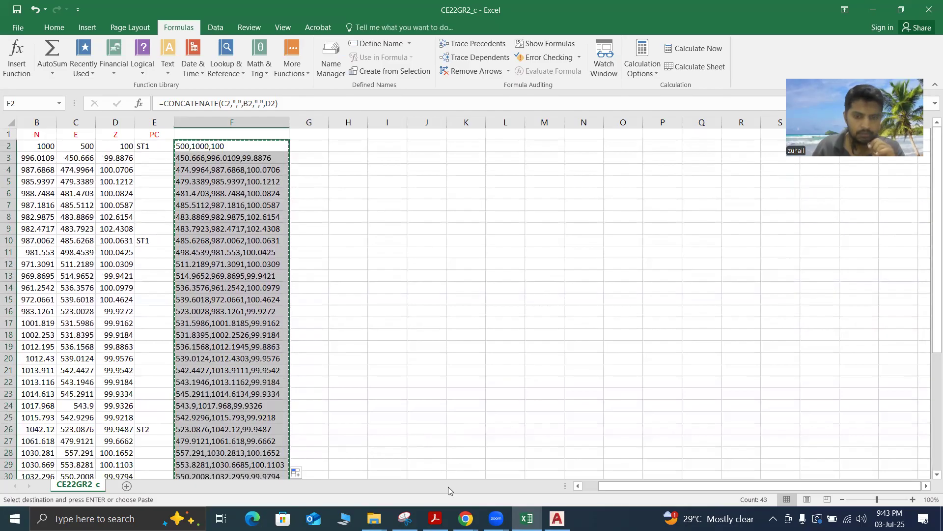
# Compare the leader's coordinates in the AutoCAD drawing with the N, E and Z values listed in the CE22GR2_c workbook in Excel
pyautogui.click(557, 519)
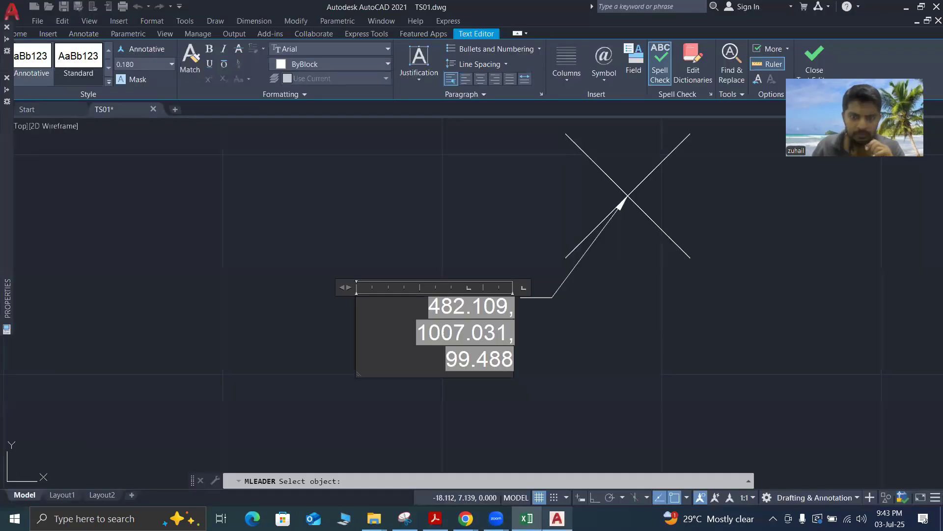
pyautogui.click(557, 519)
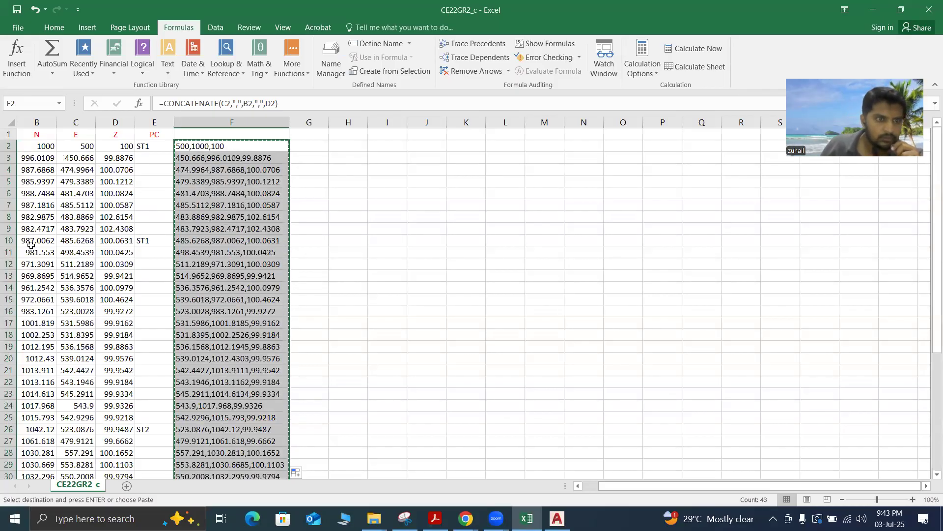
pyautogui.scroll(-7, 31, 245)
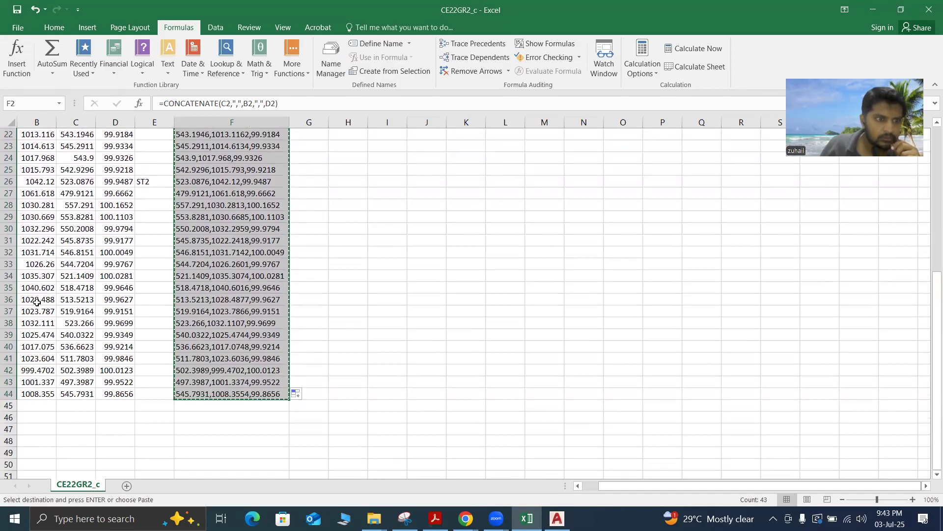
pyautogui.scroll(1, 38, 291)
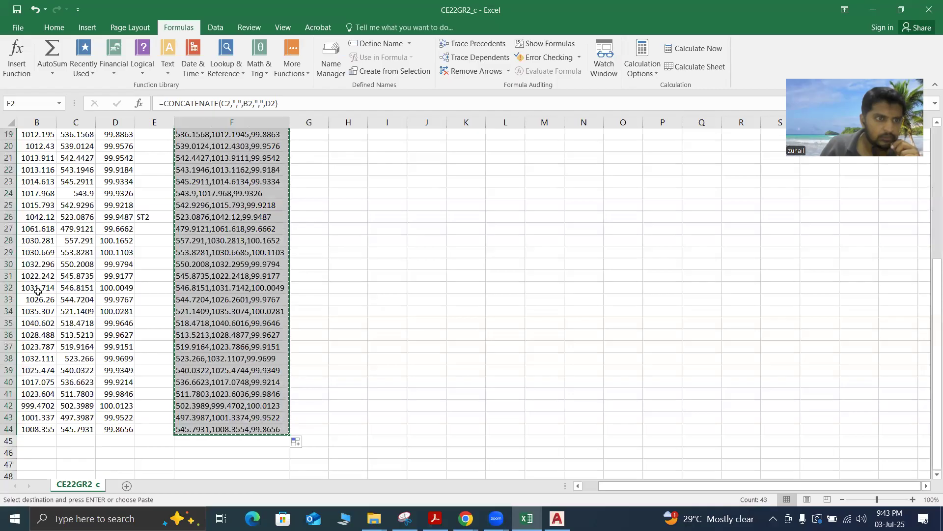
pyautogui.scroll(1, 37, 292)
pyautogui.scroll(2, 38, 292)
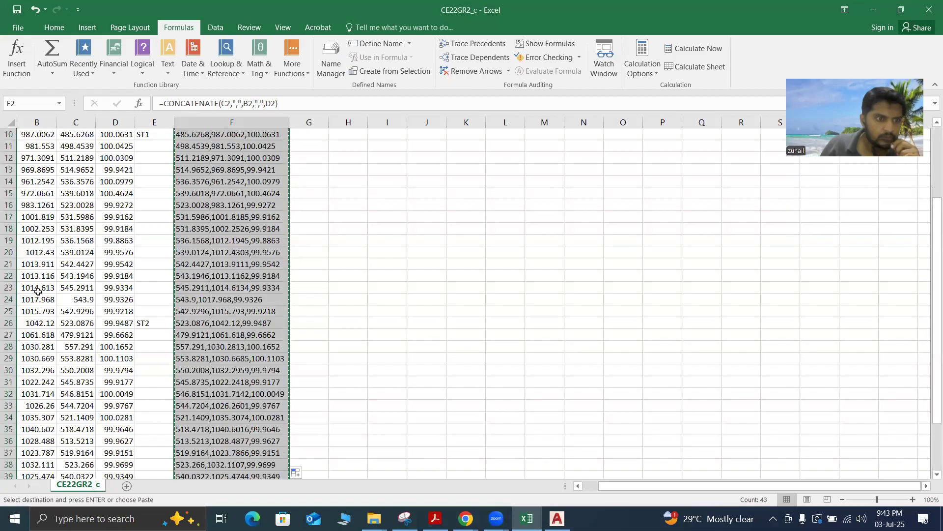
pyautogui.scroll(3, 38, 292)
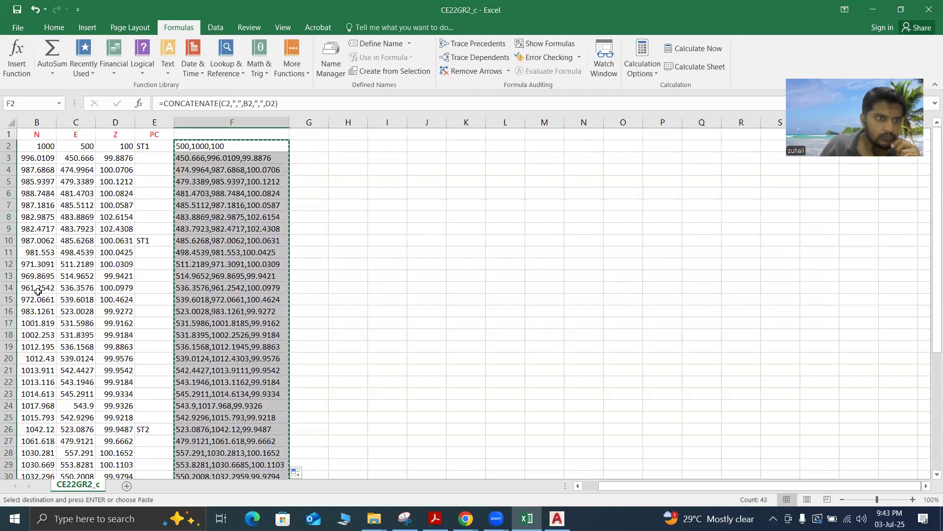
pyautogui.scroll(-5, 38, 292)
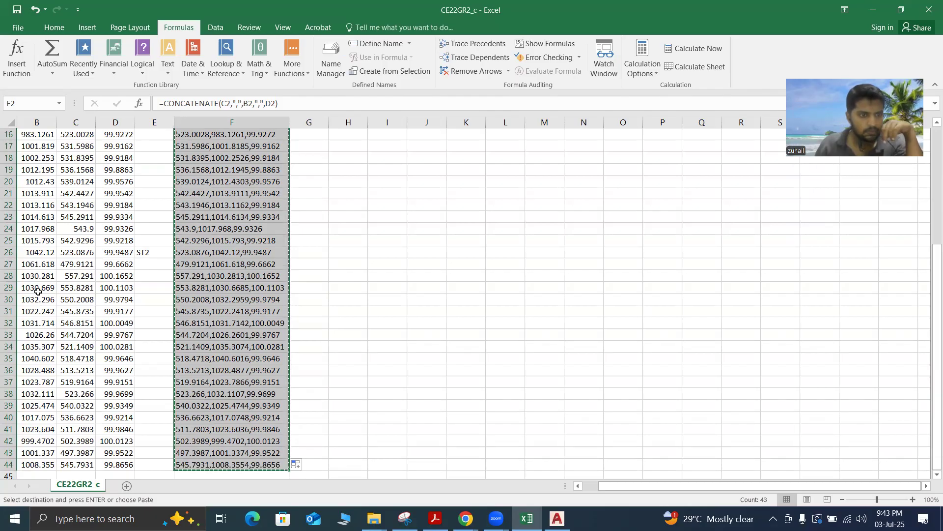
pyautogui.scroll(4, 38, 292)
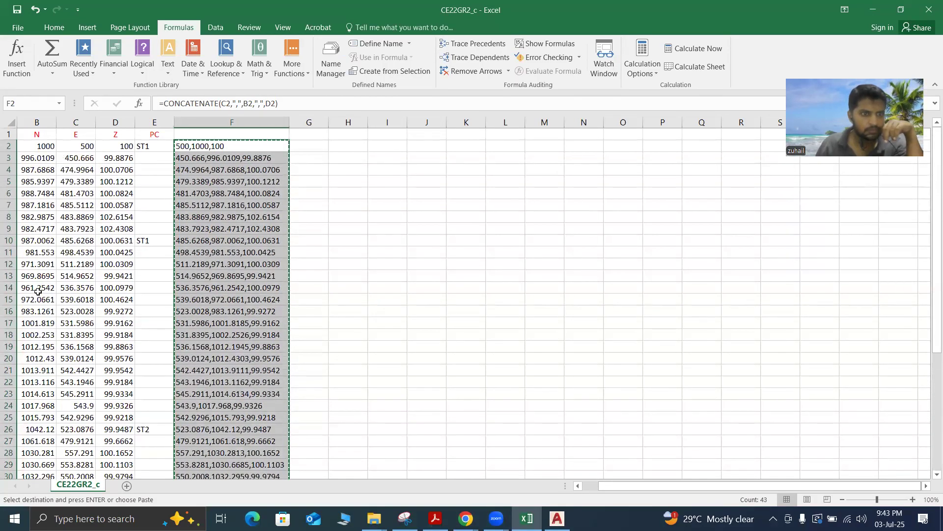
pyautogui.scroll(-5, 38, 291)
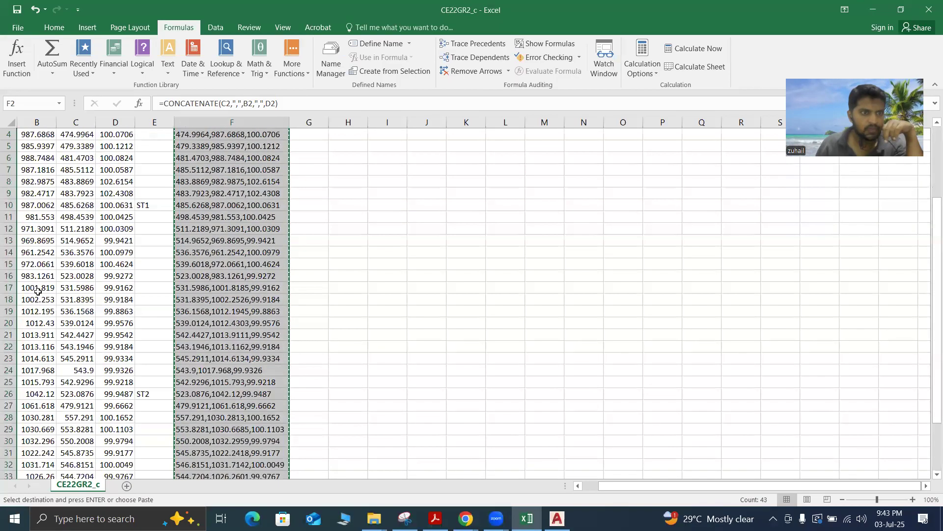
pyautogui.scroll(5, 38, 292)
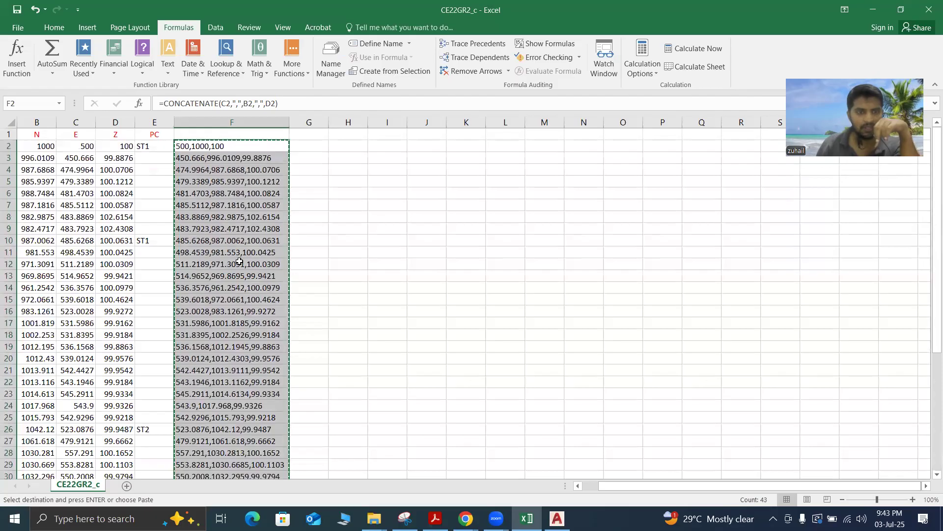
# Close the CE22GR2_c workbook without saving and open CE22GR34_c from the Surveying-TS data file folder
pyautogui.click(928, 5)
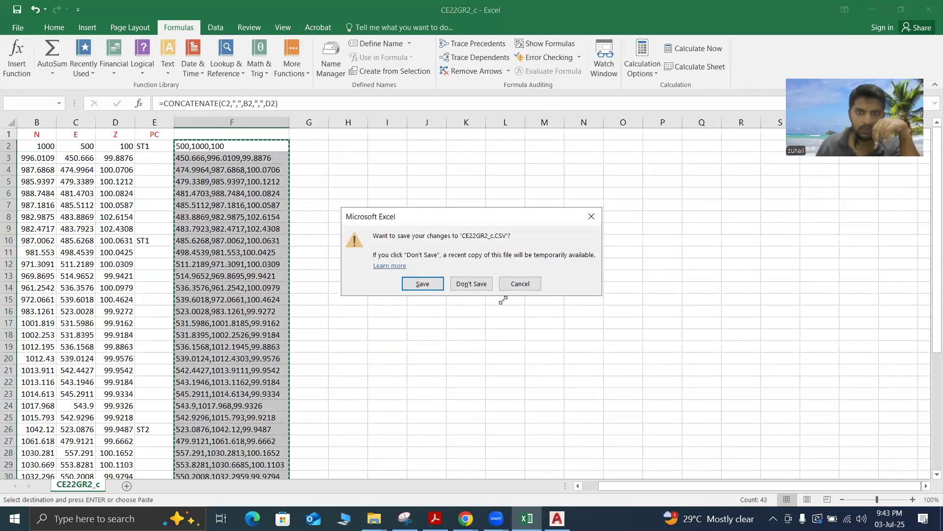
pyautogui.click(471, 284)
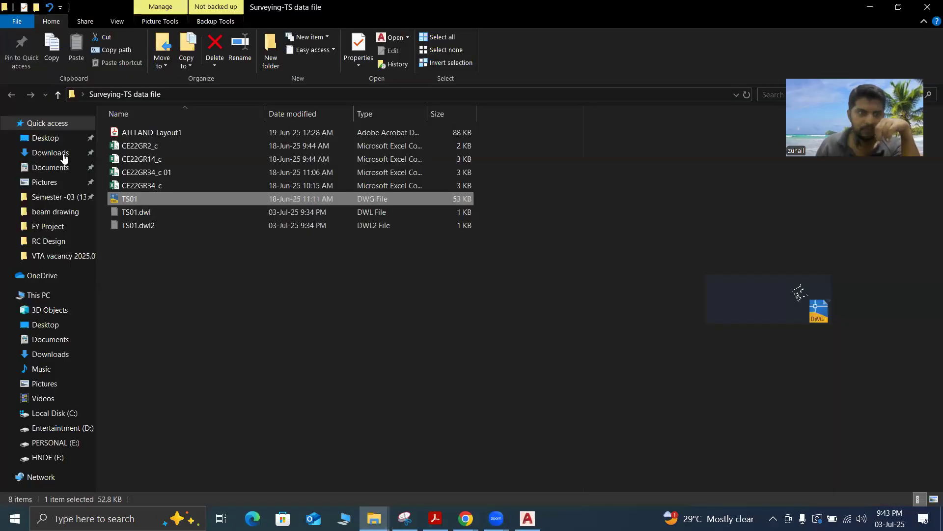
pyautogui.click(161, 190)
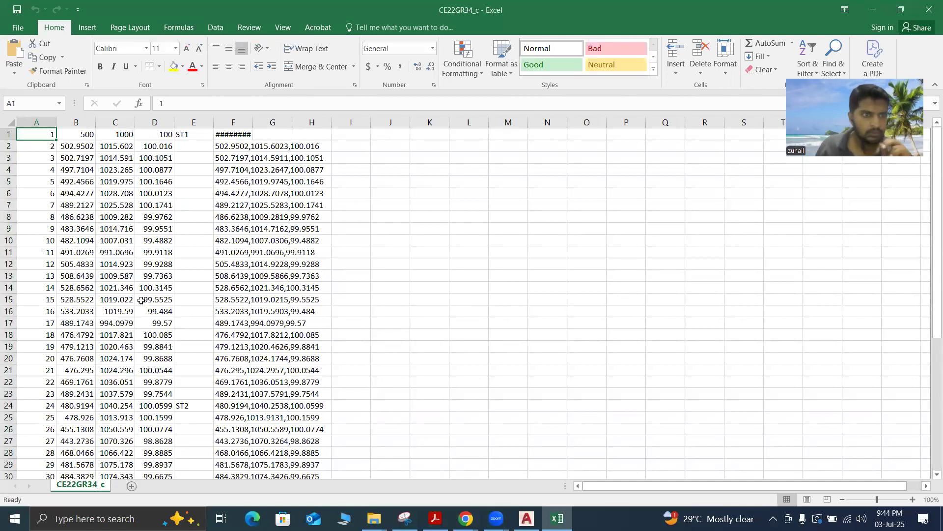
# Find the leader's point in the CE22GR34_c coordinate list and copy its three coordinates in B10:D10
pyautogui.click(126, 239)
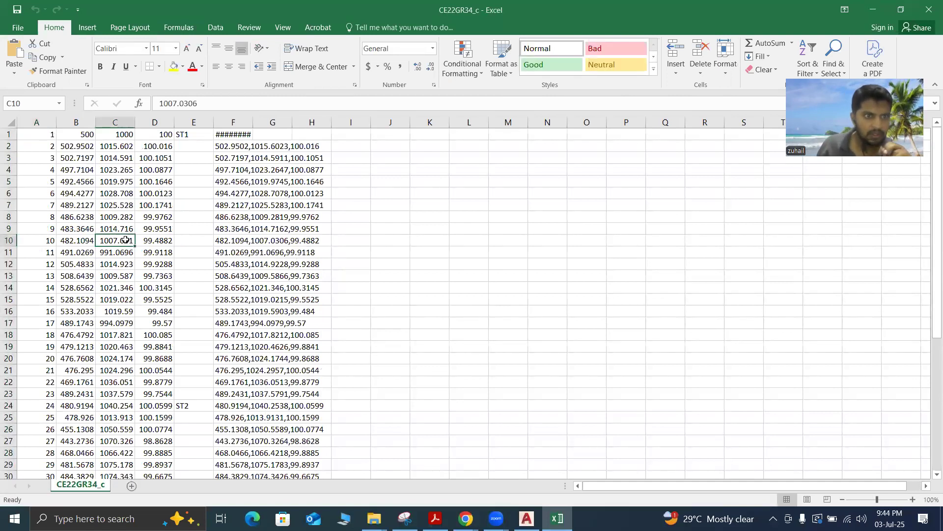
pyautogui.moveTo(68, 242); pyautogui.dragTo(141, 240)
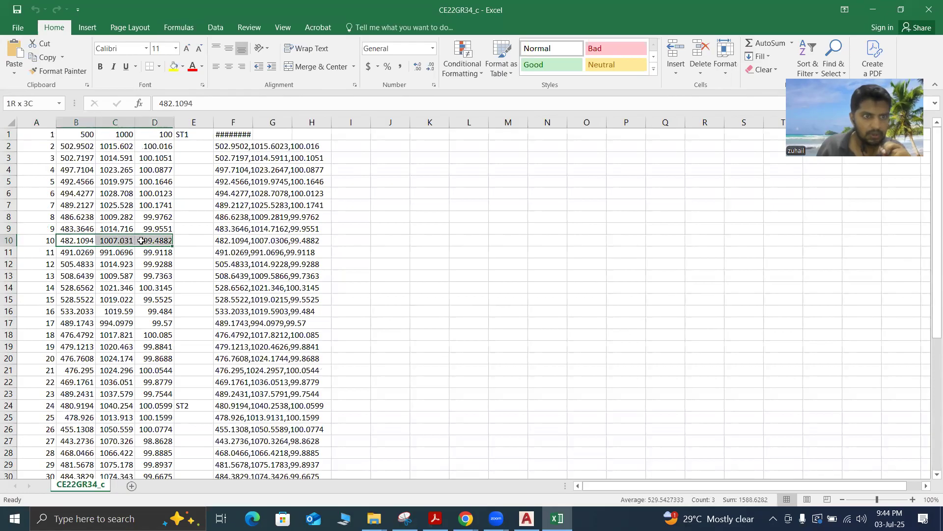
pyautogui.rightClick(148, 241)
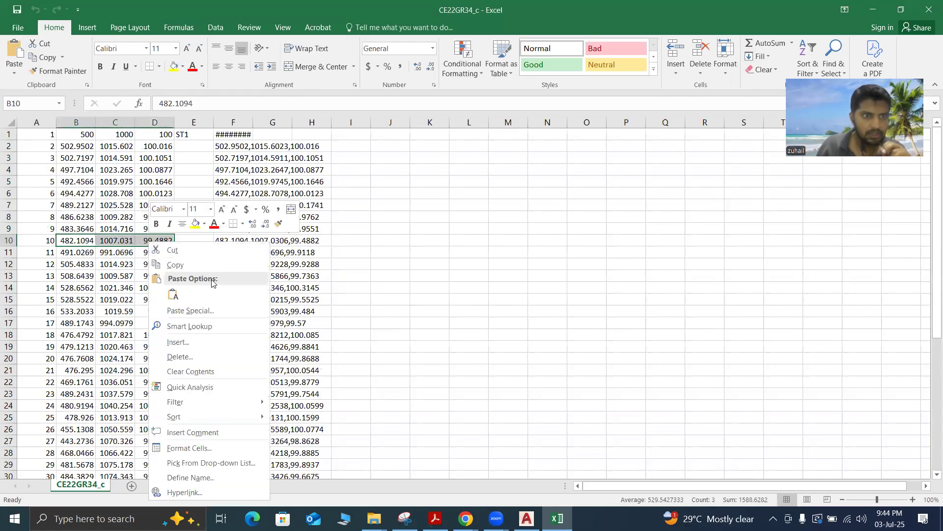
pyautogui.click(172, 264)
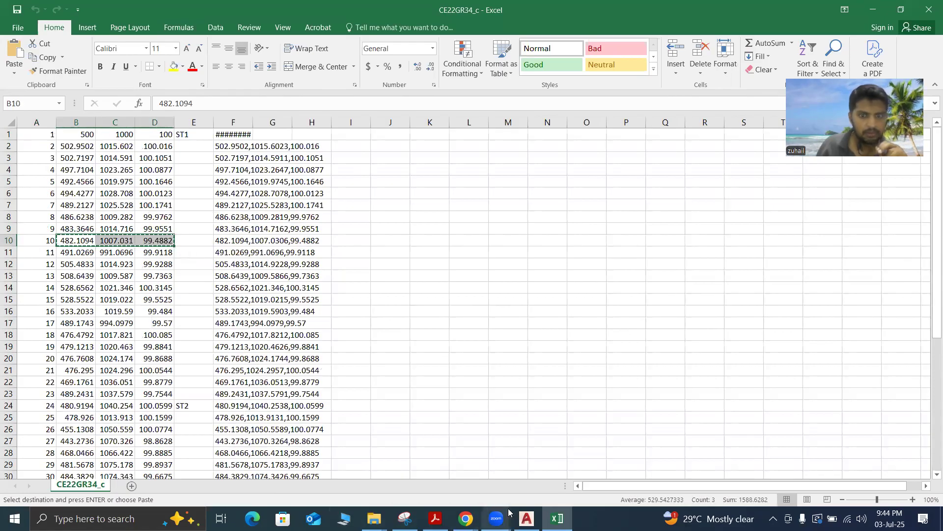
# Switch to AutoCAD, finish the leader text, and try to paste the copied coordinates at the command line
pyautogui.click(526, 519)
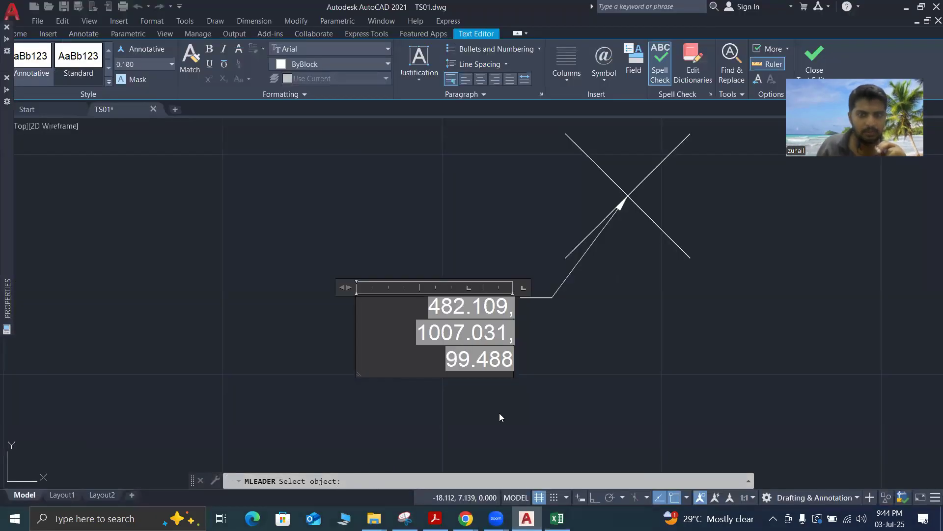
pyautogui.click(499, 412)
pyautogui.rightClick(367, 481)
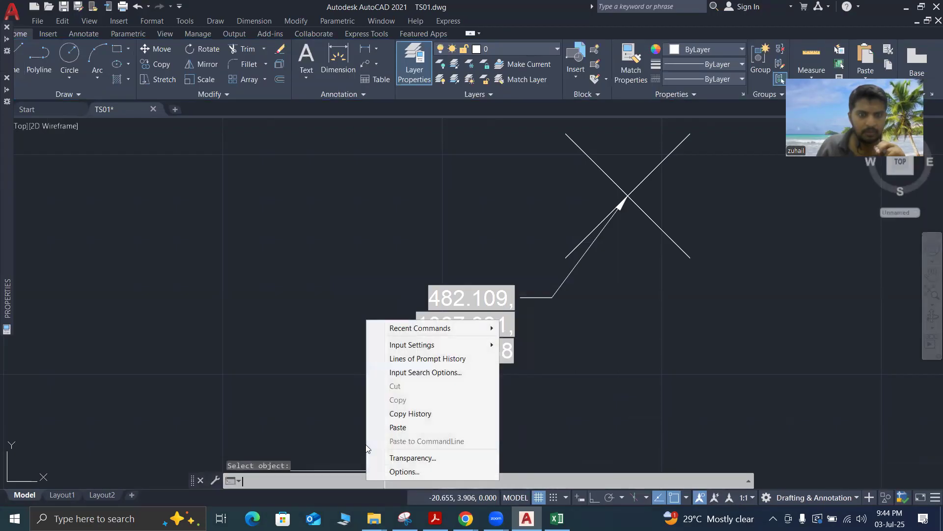
pyautogui.click(401, 427)
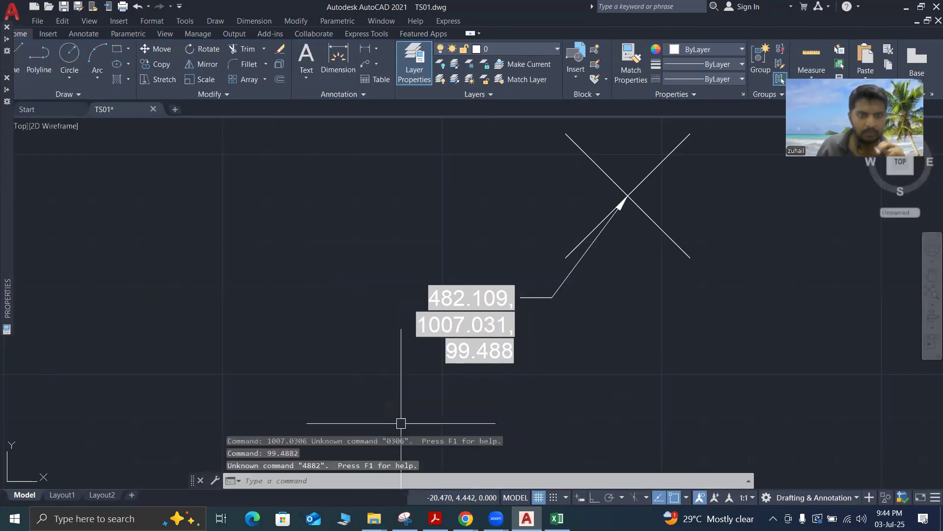
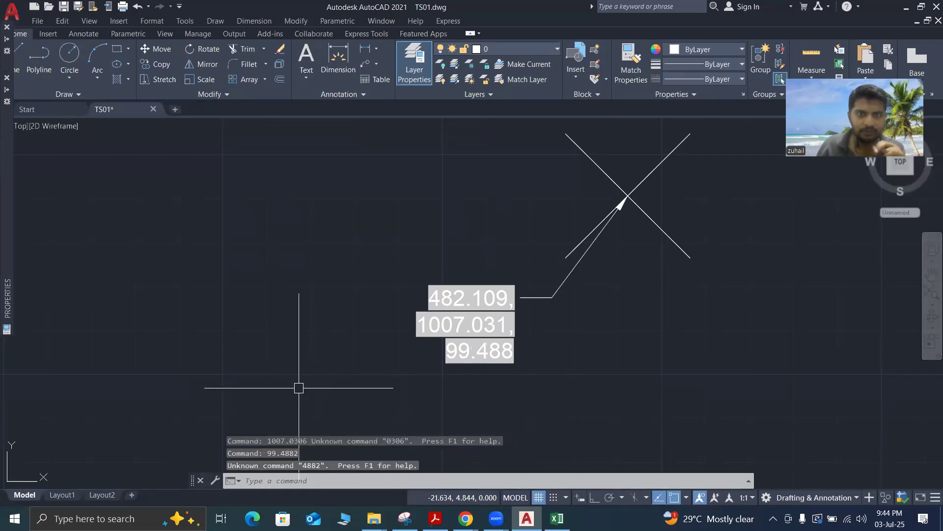
# Create multiline text in the empty area beside the 482.109 leader and paste the copied Excel coordinates into it
pyautogui.click(285, 375)
pyautogui.click(254, 318)
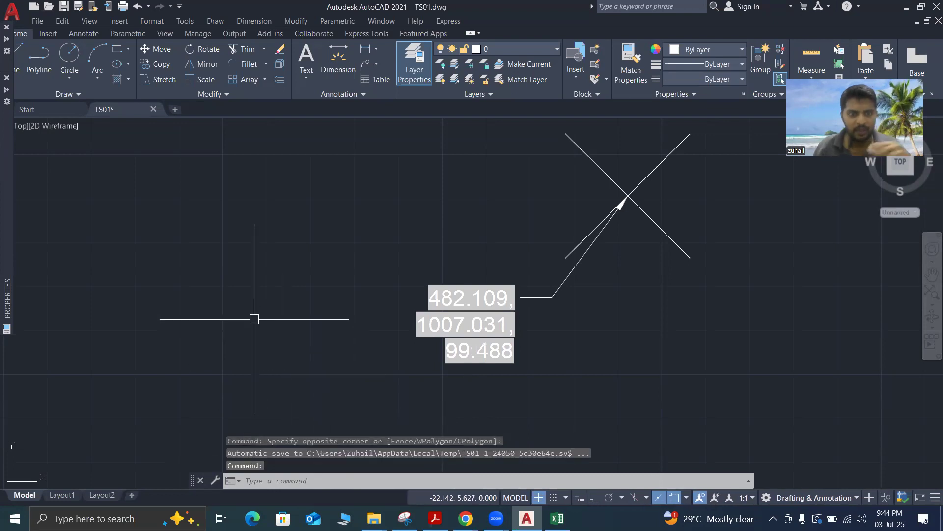
pyautogui.press('Escape')
pyautogui.press('Escape')
pyautogui.press('Escape')
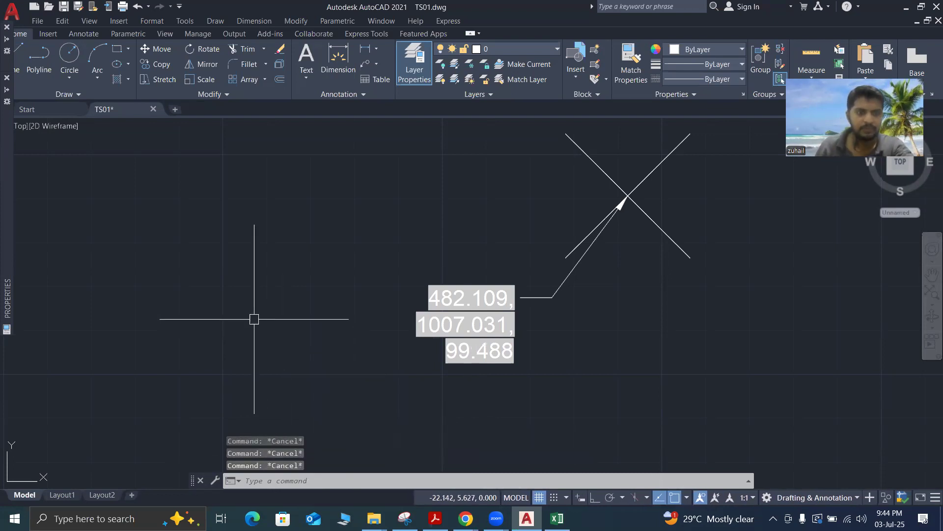
pyautogui.write('m')
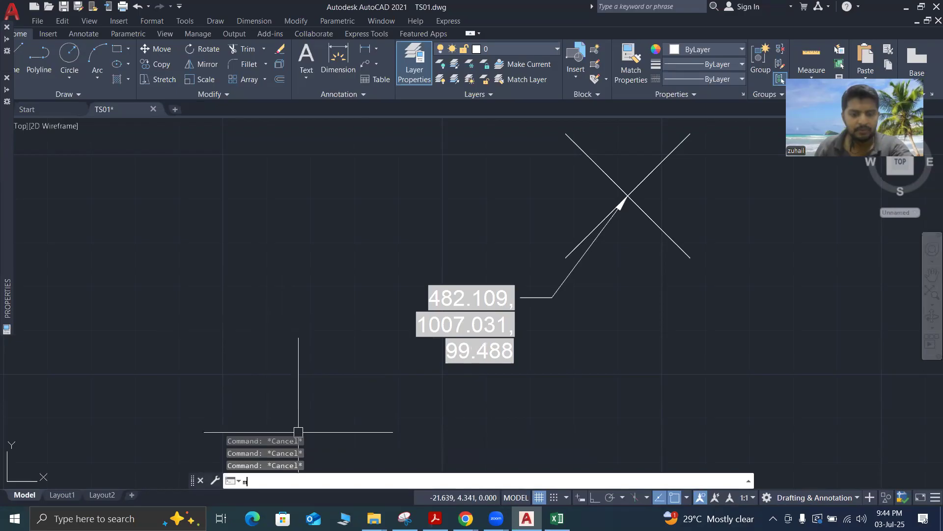
pyautogui.write('tes')
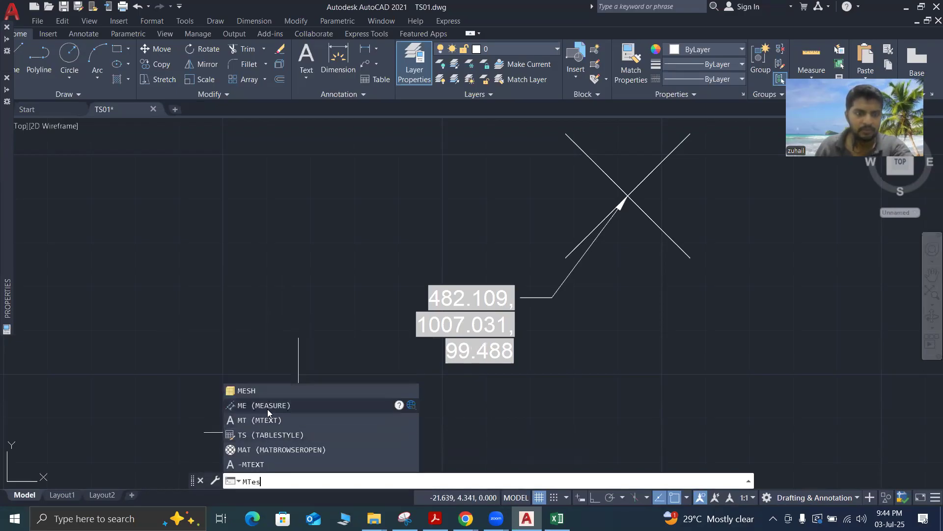
pyautogui.click(268, 417)
pyautogui.click(132, 317)
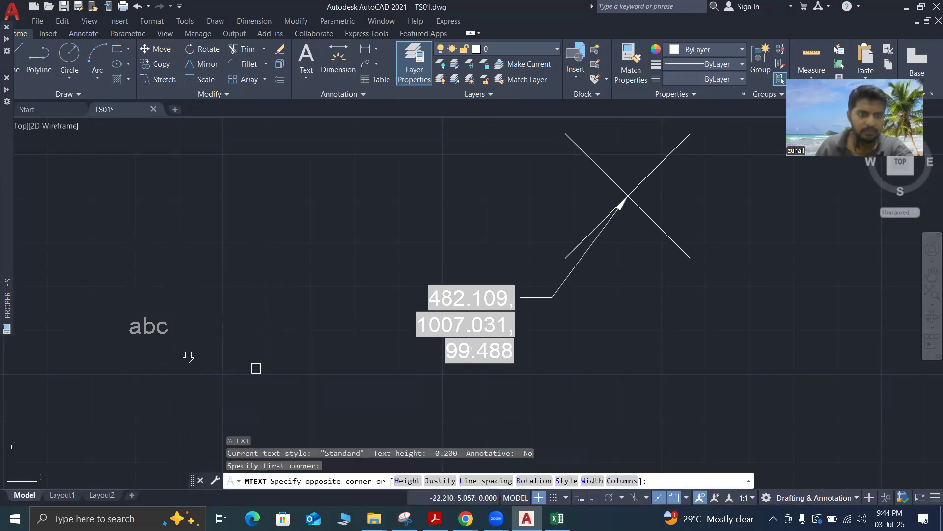
pyautogui.click(337, 346)
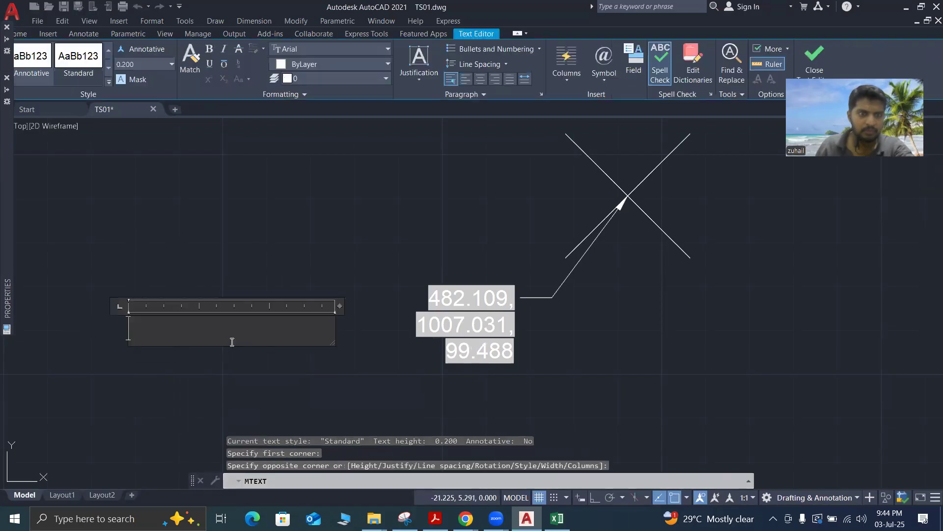
pyautogui.rightClick(178, 332)
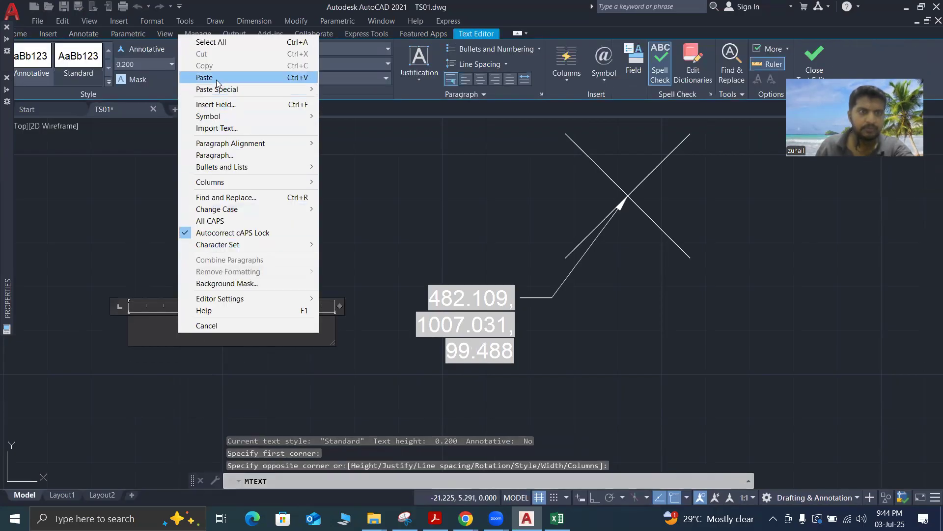
pyautogui.write('482.10941007.03199.4882')
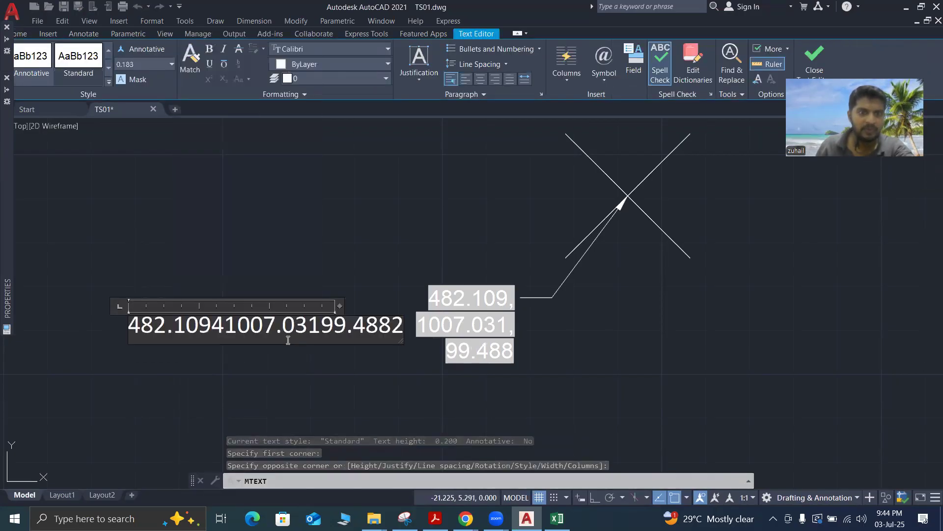
# Edit the pasted text to read 482.109,1007.031,99.488, with commas between three-decimal values, and finish it
pyautogui.click(236, 334)
pyautogui.write(',')
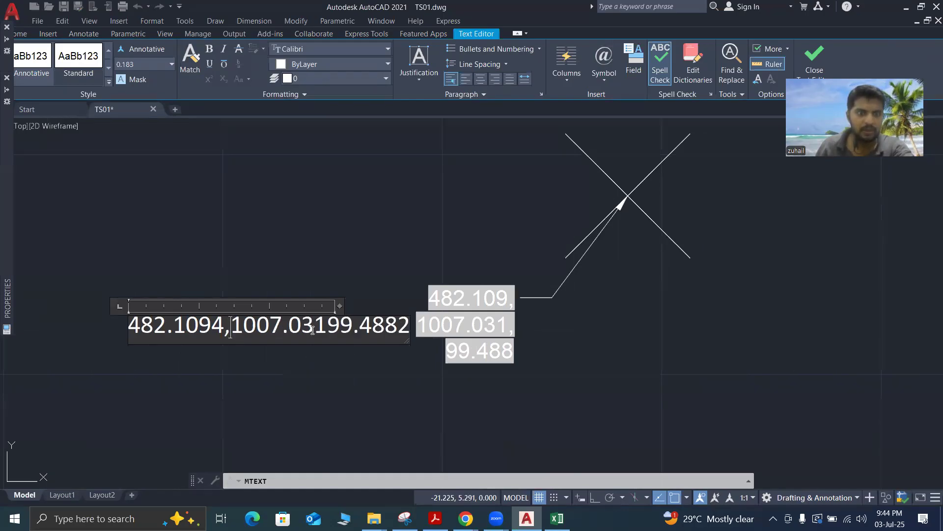
pyautogui.write(',')
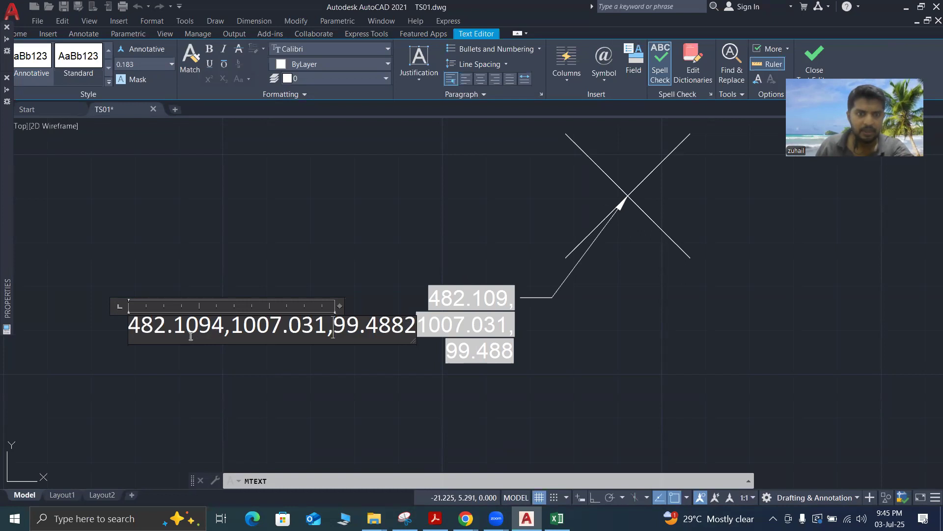
pyautogui.click(225, 334)
pyautogui.press('BackSpace')
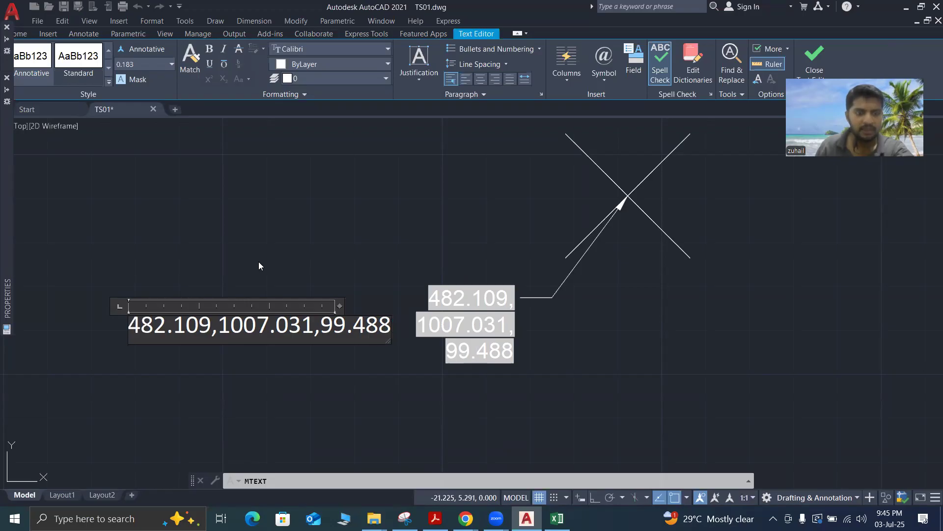
pyautogui.press('Escape')
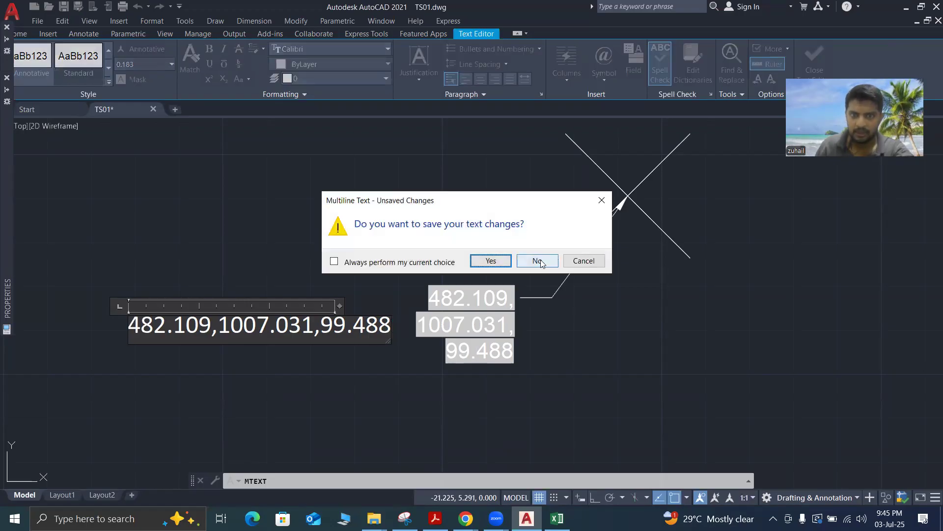
pyautogui.click(604, 205)
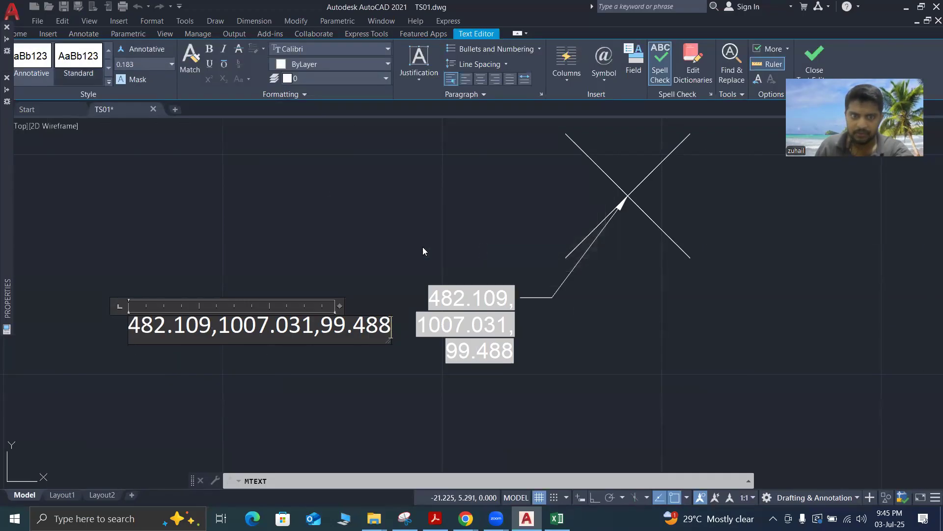
pyautogui.click(309, 269)
# Review the spread of survey points, check the coordinate list in the CE22GR34_c Excel workbook, and return to AutoCAD
pyautogui.scroll(-4, 309, 270)
pyautogui.scroll(-6, 308, 323)
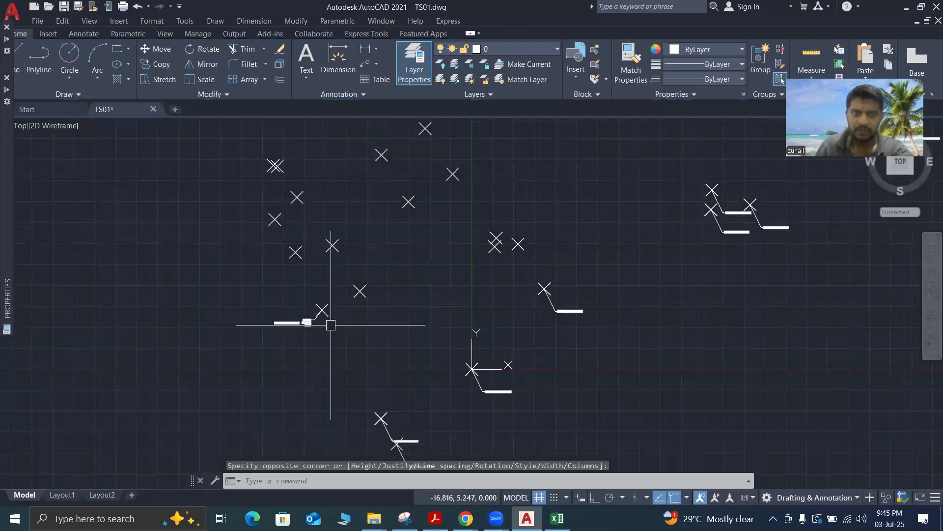
pyautogui.scroll(-4, 365, 335)
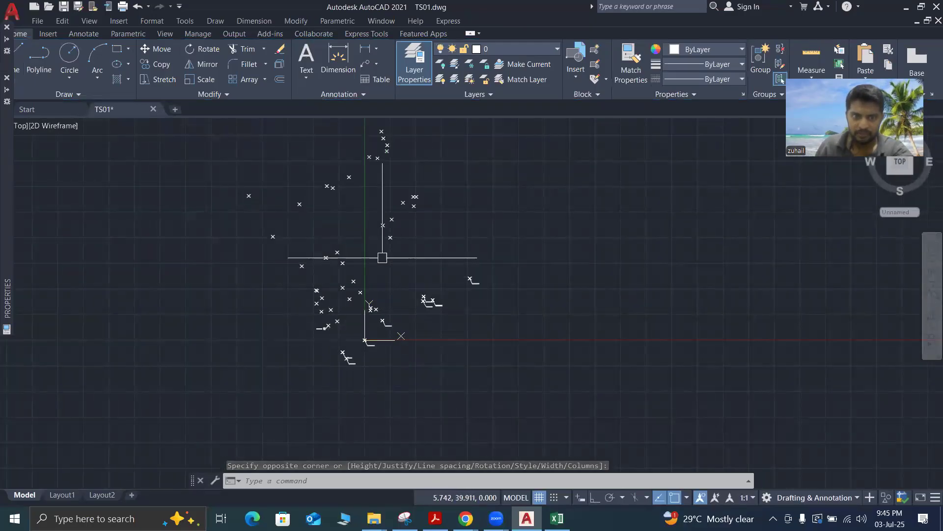
pyautogui.scroll(5, 377, 203)
pyautogui.scroll(-5, 464, 236)
pyautogui.scroll(4, 486, 352)
pyautogui.scroll(-4, 486, 352)
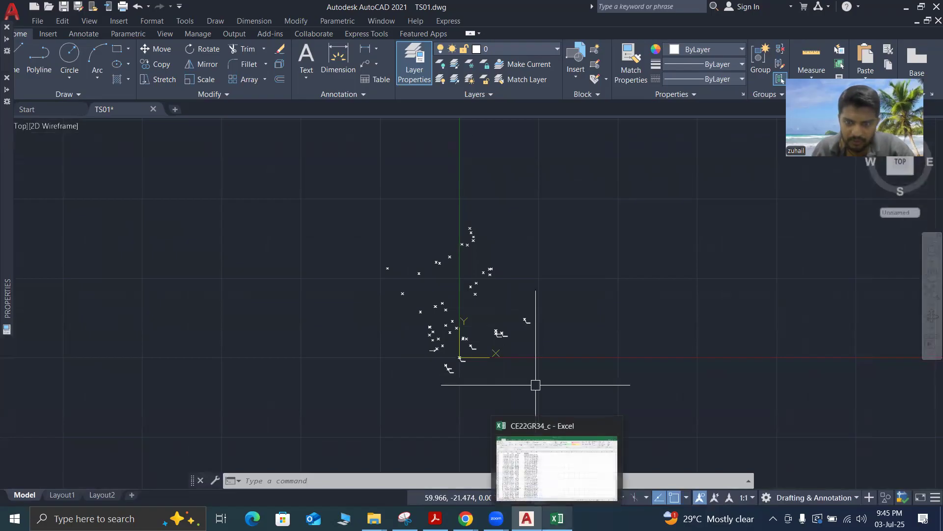
pyautogui.click(558, 518)
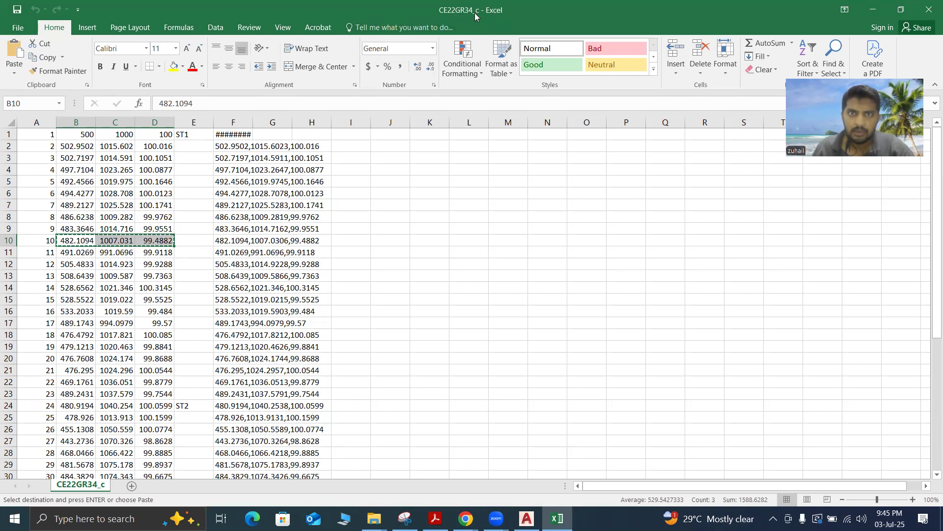
pyautogui.click(871, 9)
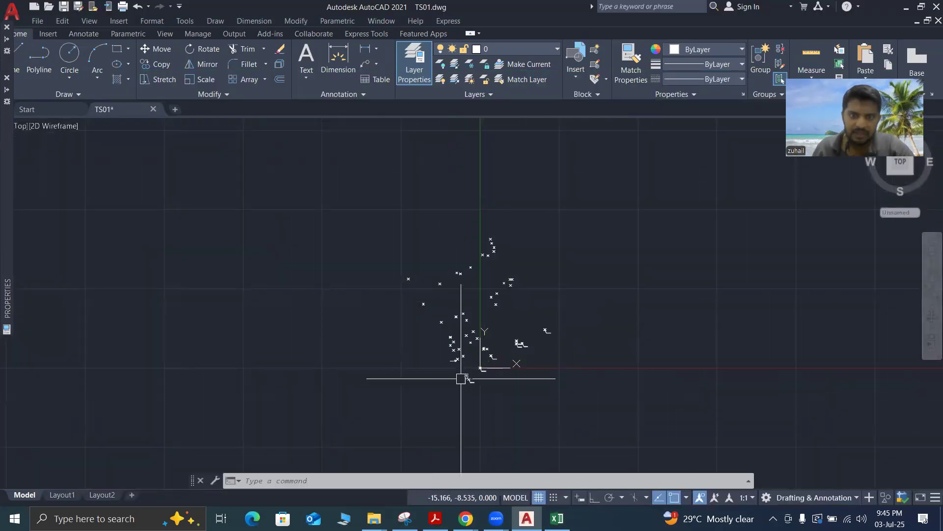
# Compare the pasted coordinate text with its leader label and examine the other leader labels below the origin
pyautogui.scroll(3, 453, 333)
pyautogui.scroll(5, 430, 308)
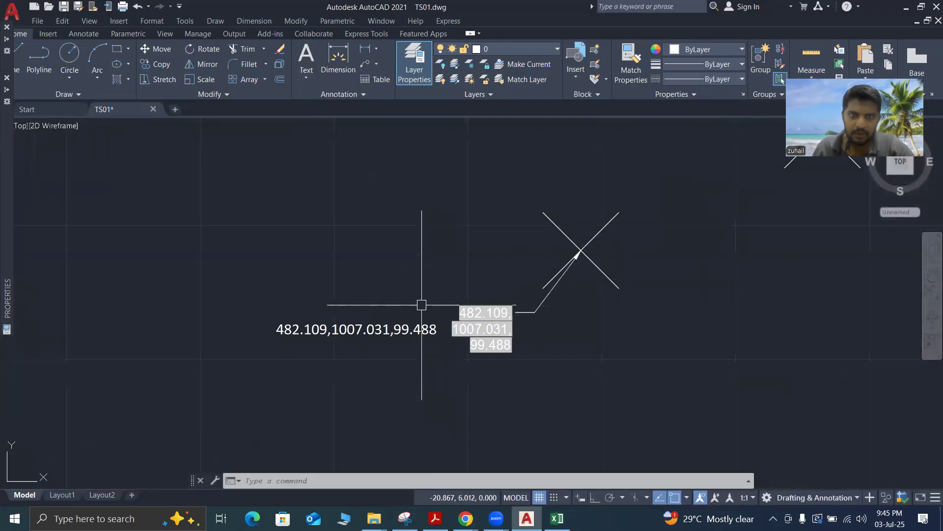
pyautogui.scroll(-5, 499, 361)
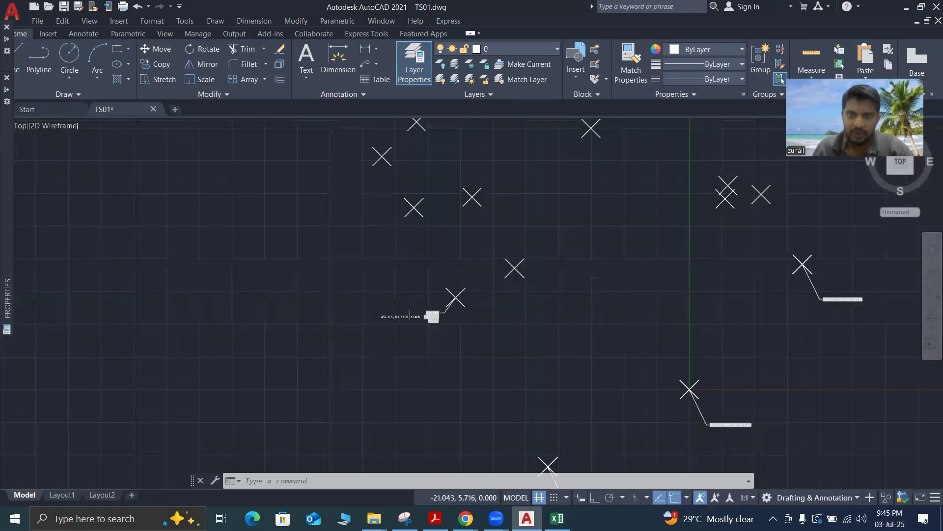
pyautogui.scroll(5, 499, 361)
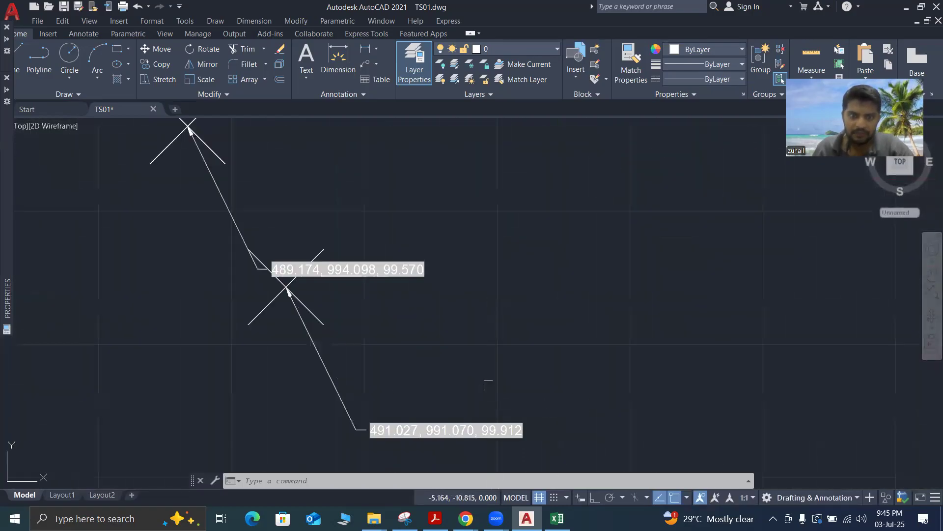
pyautogui.scroll(-5, 541, 374)
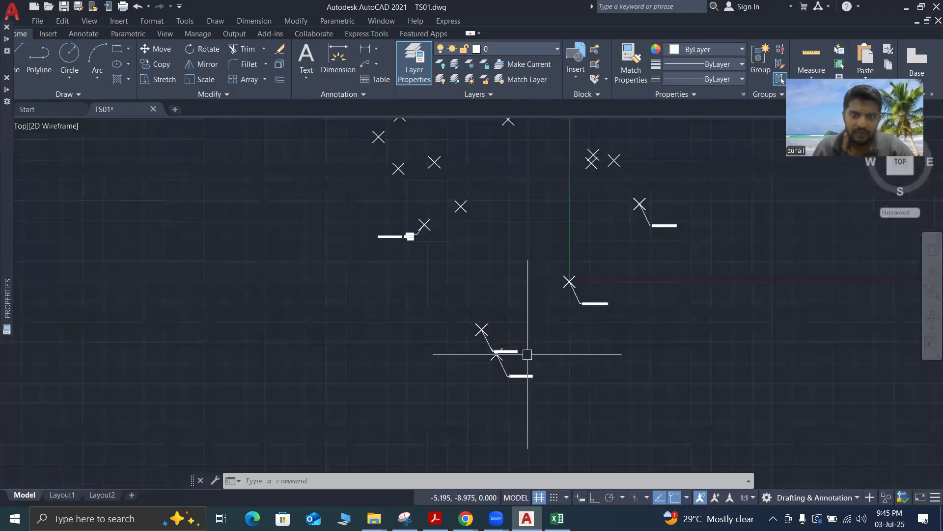
pyautogui.scroll(3, 571, 316)
pyautogui.scroll(-5, 568, 314)
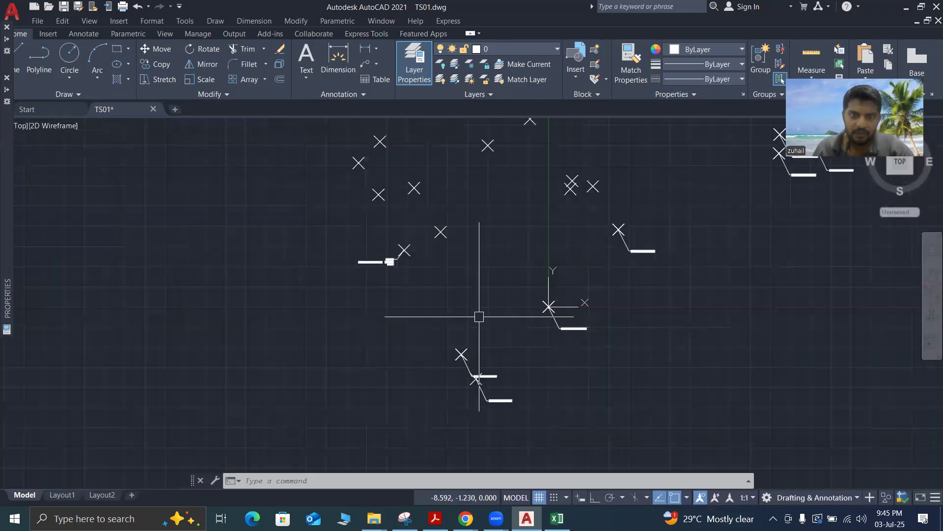
# Delete the pasted coordinate text beside the 482.109 leader
pyautogui.scroll(5, 463, 297)
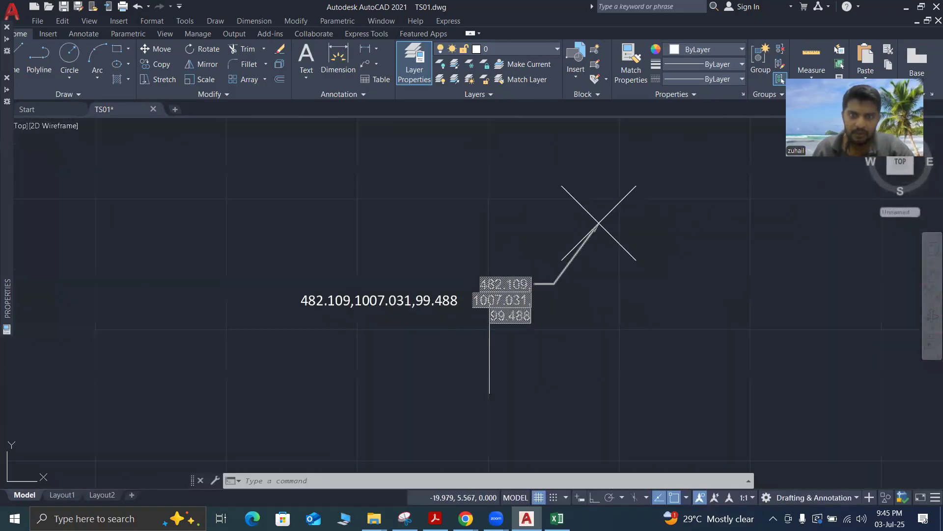
pyautogui.click(467, 285)
pyautogui.click(423, 311)
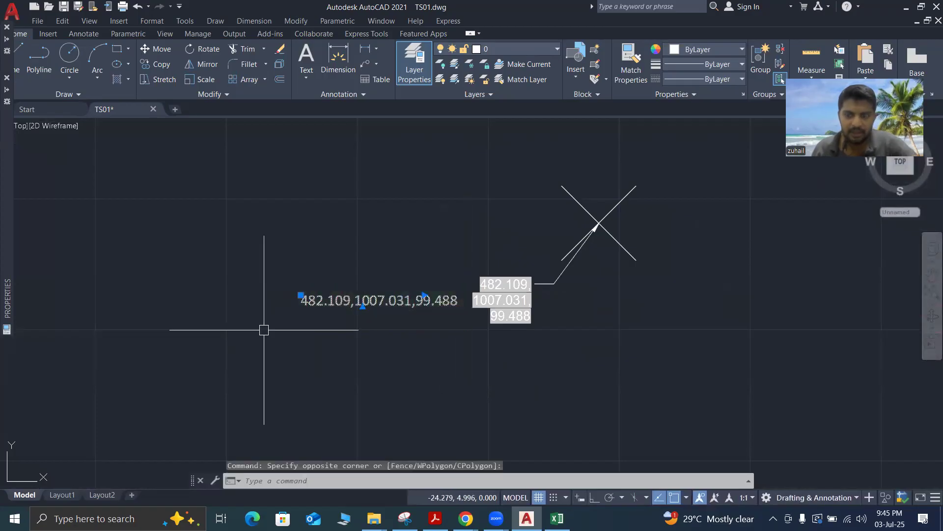
pyautogui.press('Delete')
# Shift the 482.109 leader's text slightly down and widen its text frame so the three coordinates fit on one line
pyautogui.click(486, 295)
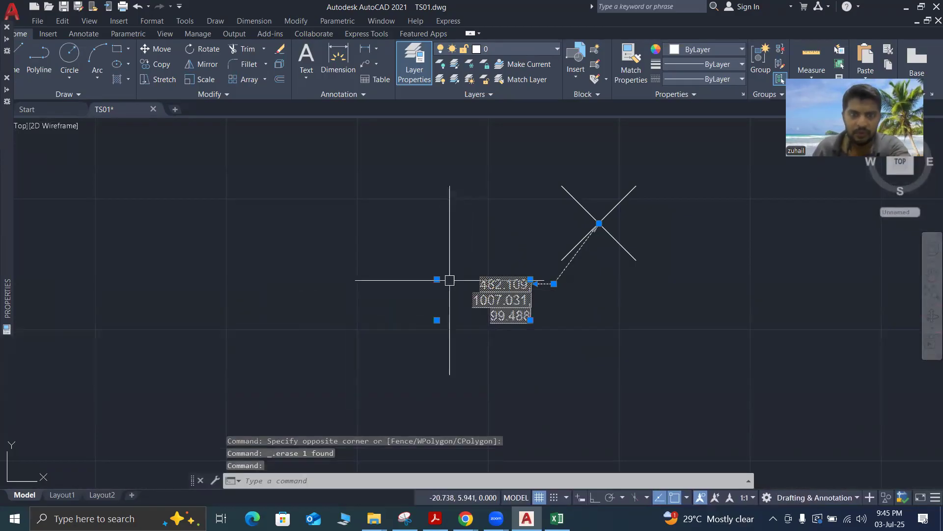
pyautogui.press('Escape')
pyautogui.click(484, 284)
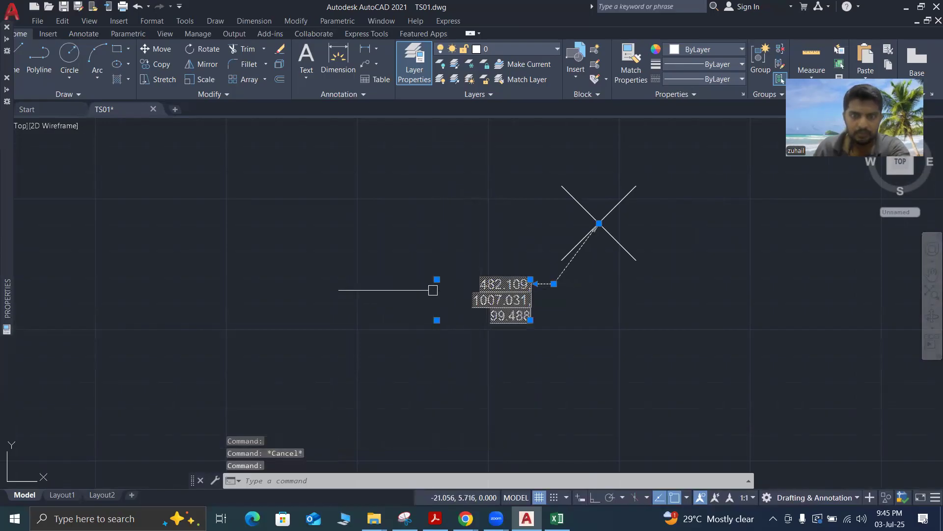
pyautogui.click(436, 279)
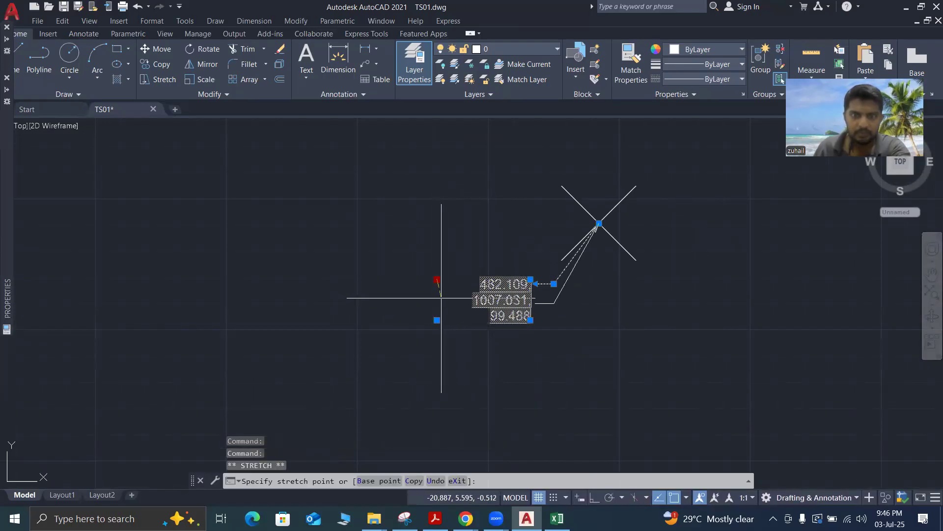
pyautogui.press('Escape')
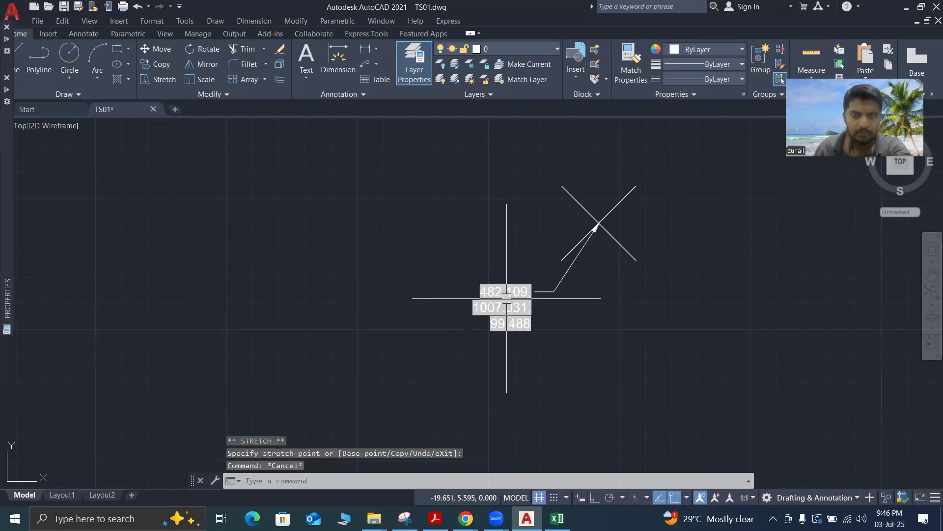
pyautogui.doubleClick(490, 307)
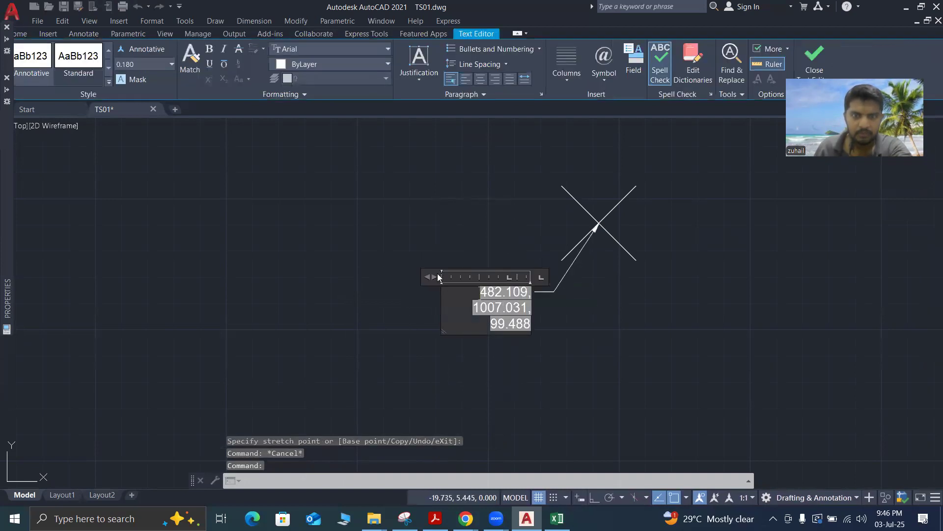
pyautogui.moveTo(438, 278); pyautogui.dragTo(332, 278)
pyautogui.click(433, 355)
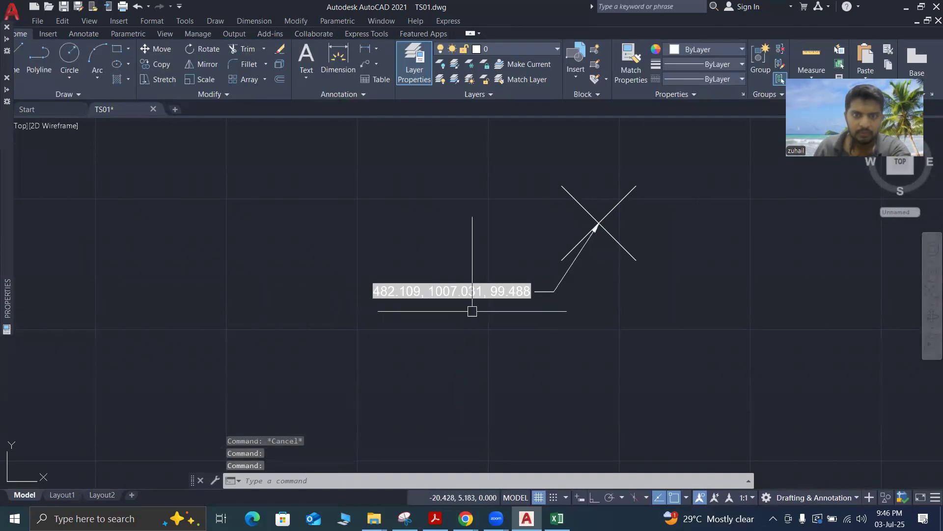
# Copy the 482.109 multileader from its survey point onto the two nearest unlabelled points up and to the left of it
pyautogui.click(515, 259)
pyautogui.click(411, 352)
pyautogui.rightClick(411, 356)
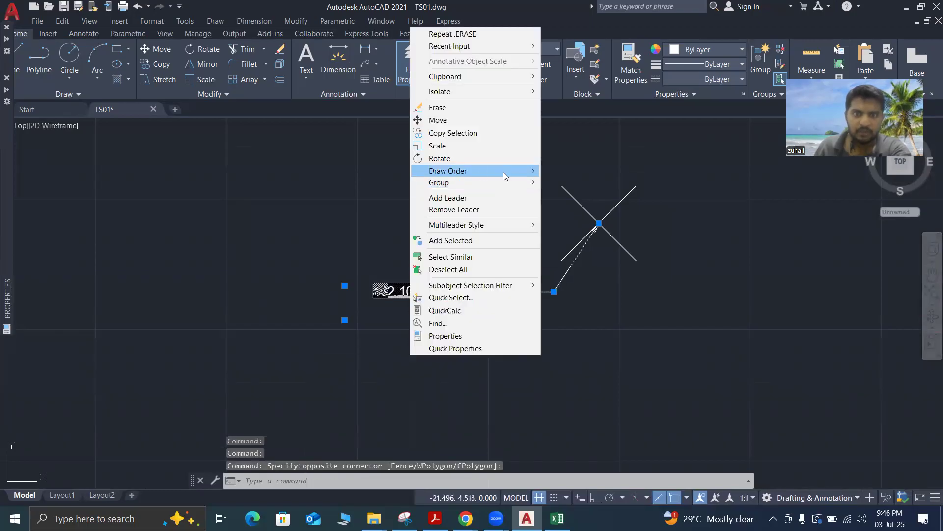
pyautogui.click(453, 133)
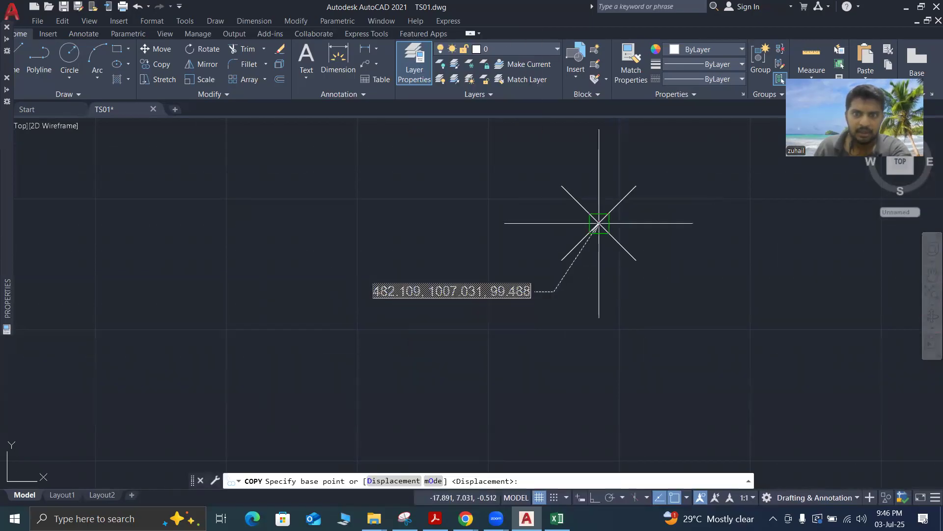
pyautogui.click(599, 223)
pyautogui.scroll(-5, 589, 221)
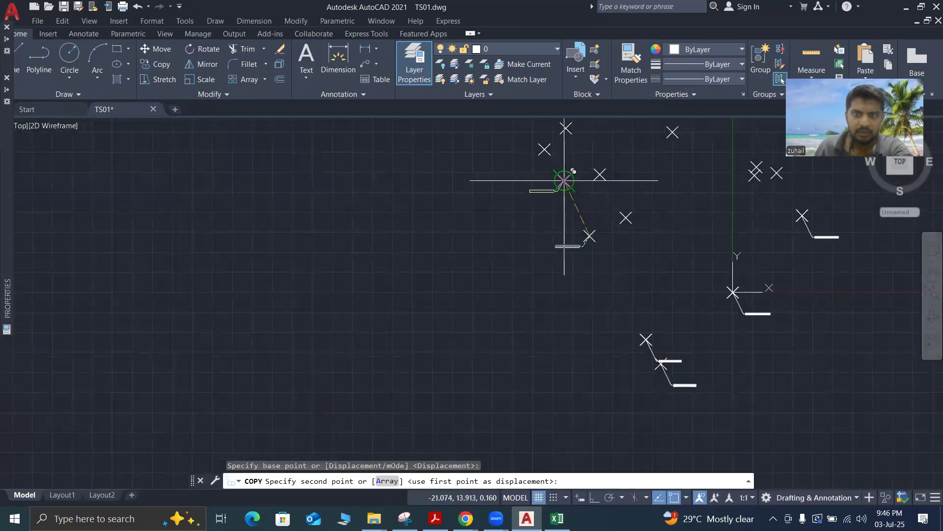
pyautogui.click(564, 180)
pyautogui.click(544, 150)
pyautogui.press('Escape')
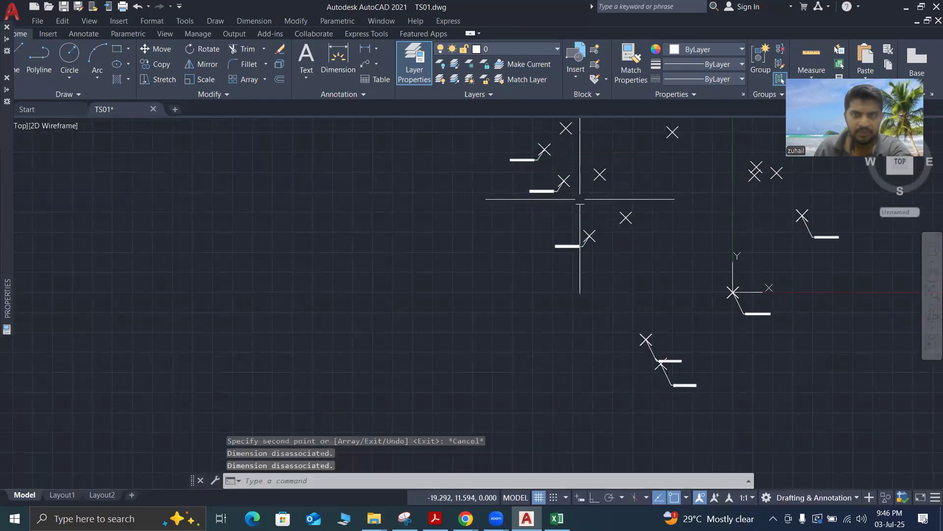
# Examine the coordinate labels of the original 482.109 multileader and its two copies on the neighbouring survey points
pyautogui.scroll(5, 553, 190)
pyautogui.scroll(-2, 621, 333)
pyautogui.scroll(10, 610, 305)
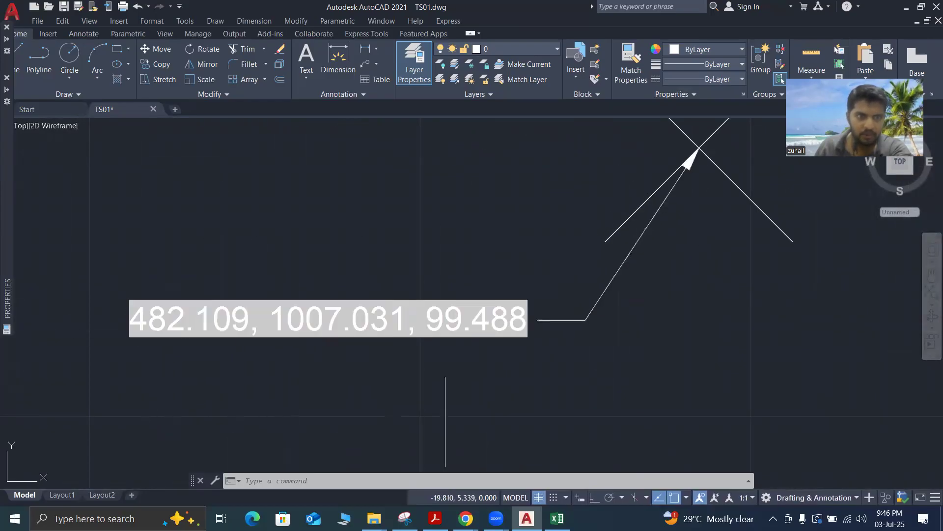
pyautogui.scroll(-10, 463, 375)
pyautogui.scroll(6, 396, 308)
pyautogui.scroll(4, 397, 308)
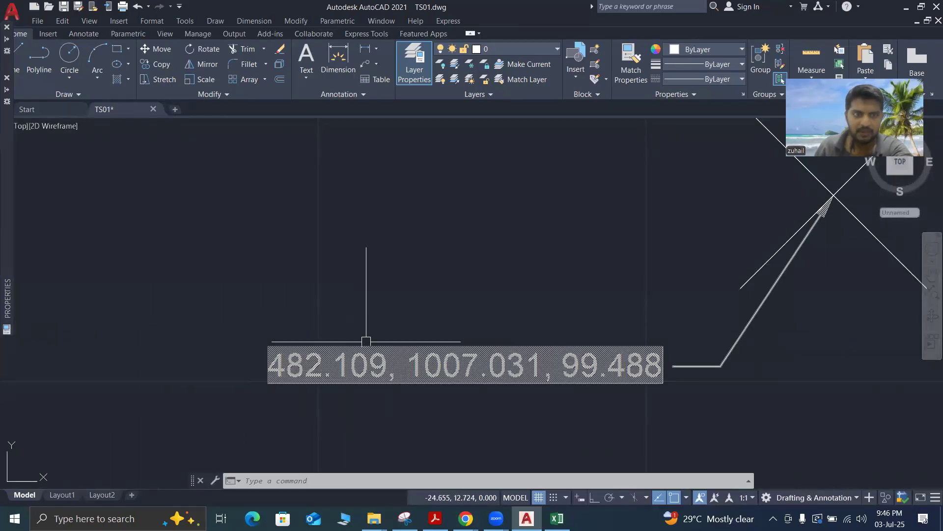
pyautogui.scroll(-5, 426, 255)
pyautogui.scroll(-4, 426, 255)
pyautogui.scroll(6, 420, 252)
pyautogui.scroll(-4, 438, 281)
pyautogui.scroll(4, 439, 245)
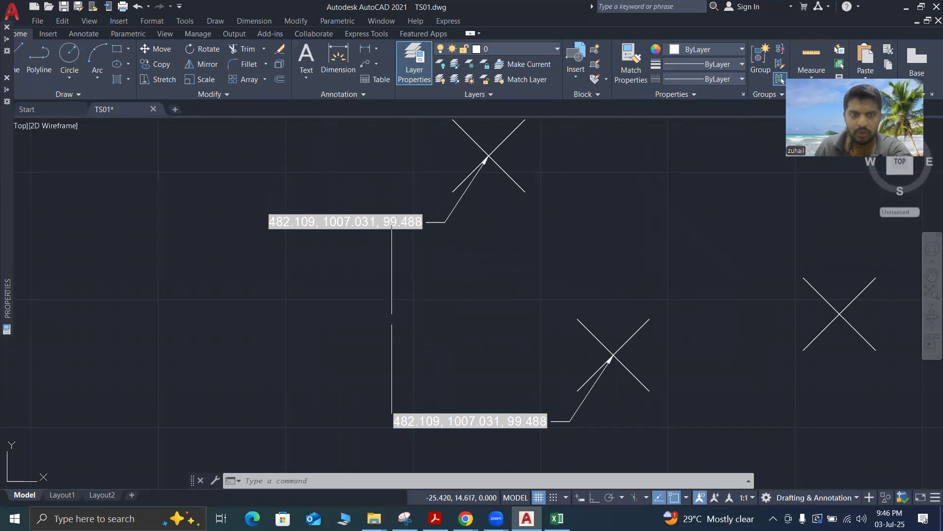
pyautogui.scroll(-4, 442, 298)
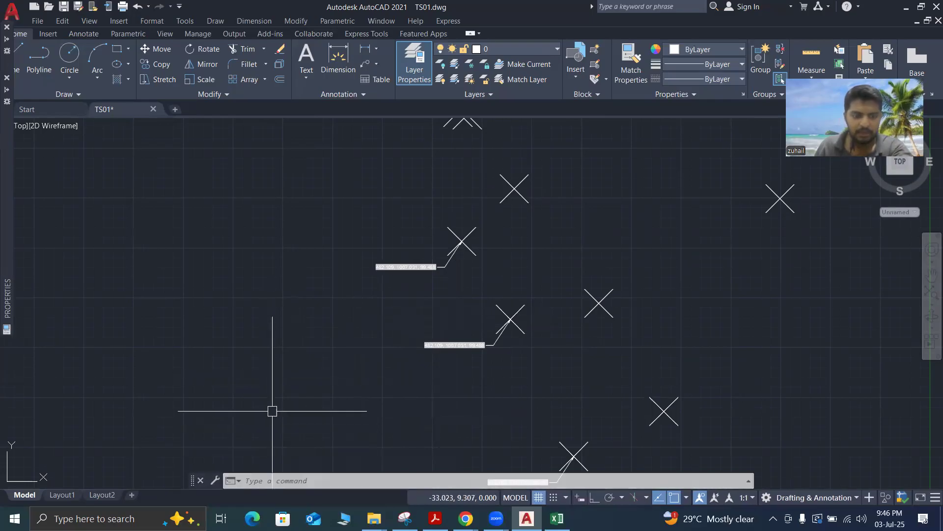
# Regenerate the drawing with REGEN to refresh the coordinate fields in the copied multileaders
pyautogui.write('r')
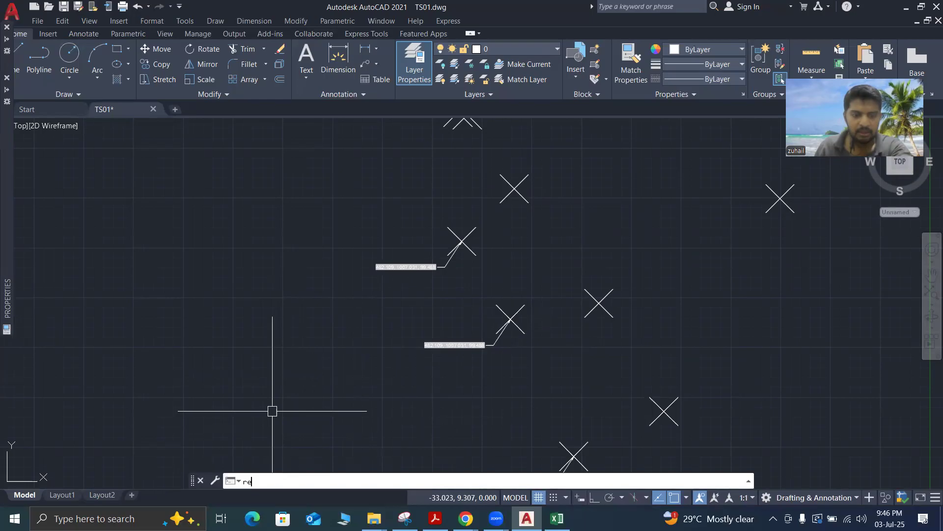
pyautogui.write('e')
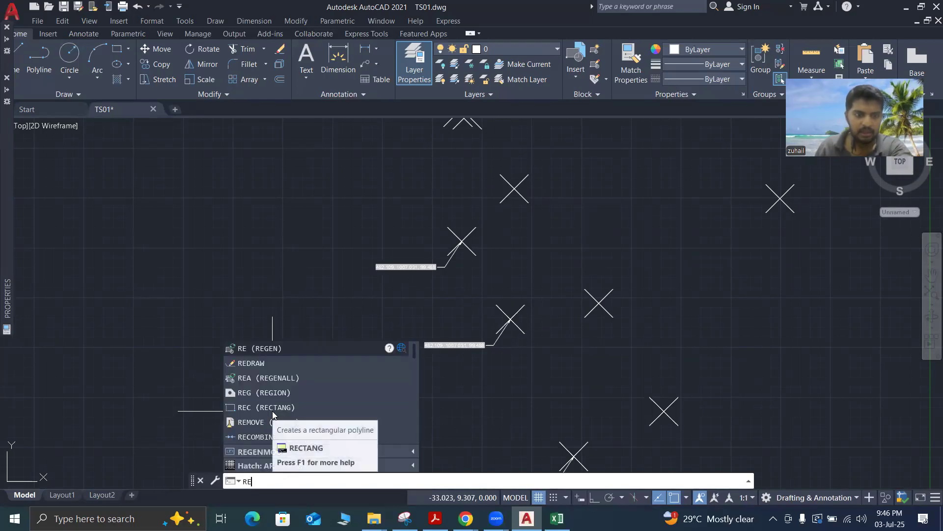
pyautogui.write('g')
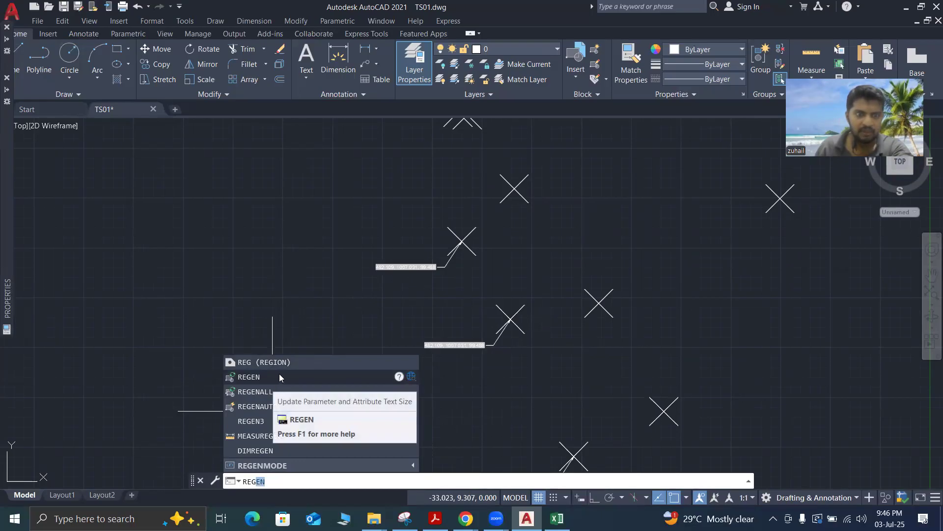
pyautogui.click(279, 377)
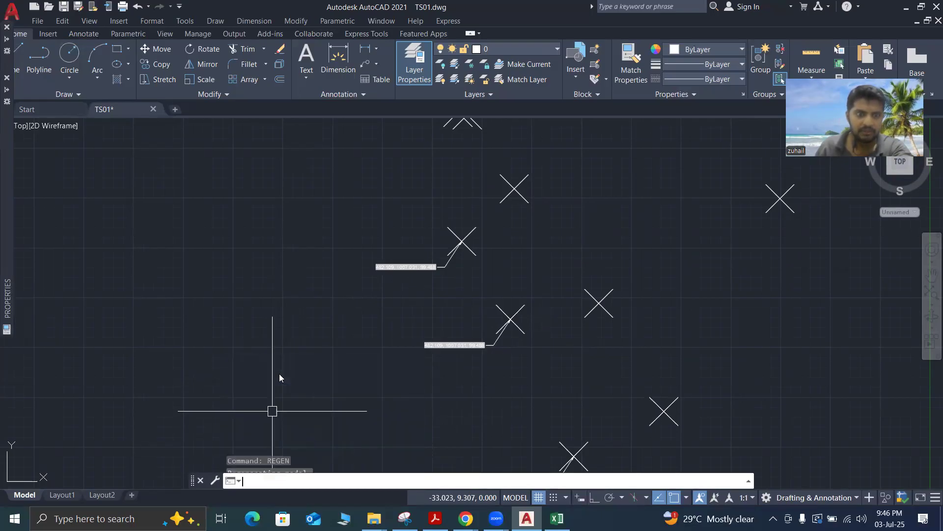
pyautogui.press('Return')
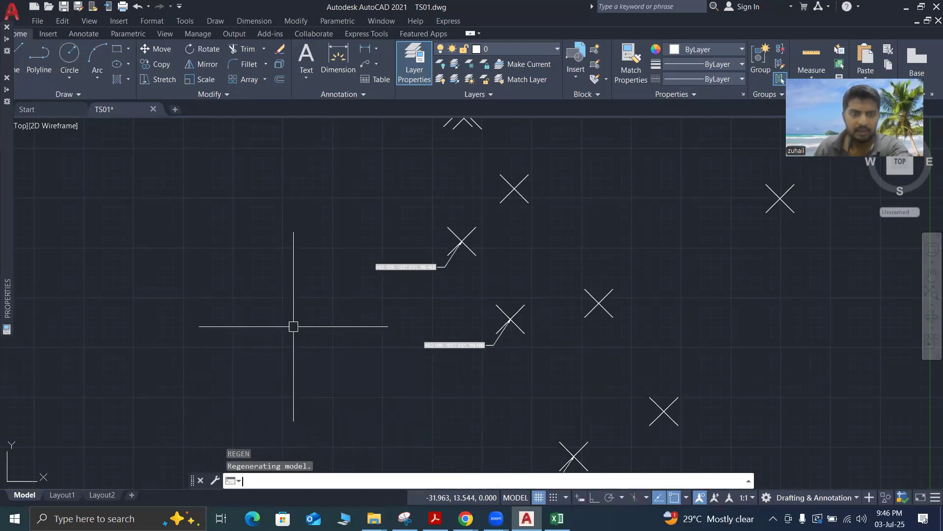
# Check the coordinate labels of the two copied multileaders against the original leader after the regeneration
pyautogui.scroll(4, 482, 381)
pyautogui.scroll(-4, 348, 325)
pyautogui.scroll(-3, 347, 326)
pyautogui.scroll(5, 383, 400)
pyautogui.scroll(-2, 451, 413)
pyautogui.scroll(-2, 419, 305)
pyautogui.scroll(5, 403, 273)
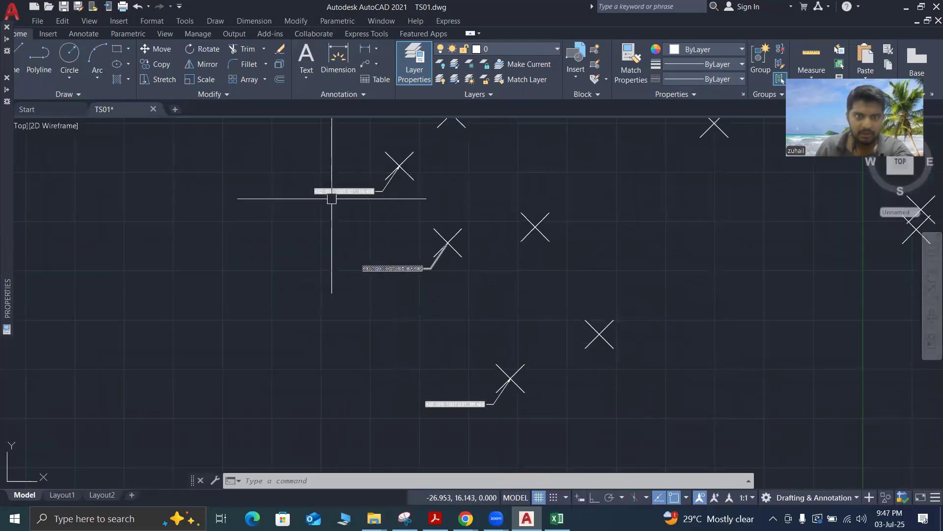
pyautogui.scroll(-3, 339, 206)
pyautogui.scroll(6, 341, 201)
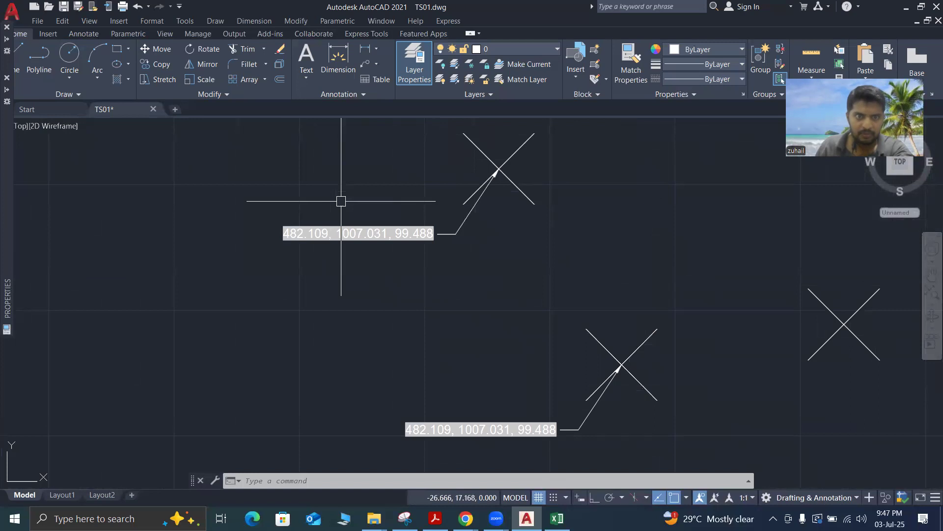
pyautogui.scroll(-4, 341, 201)
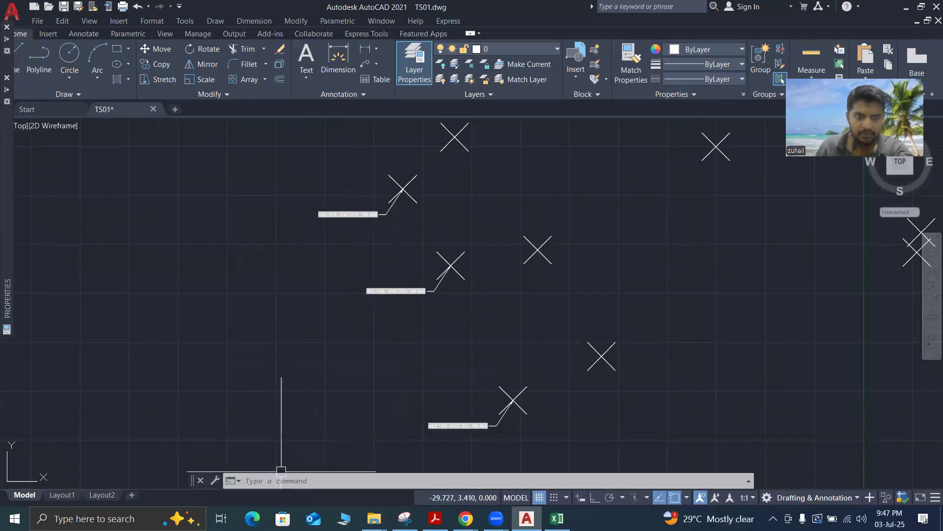
pyautogui.scroll(-2, 435, 385)
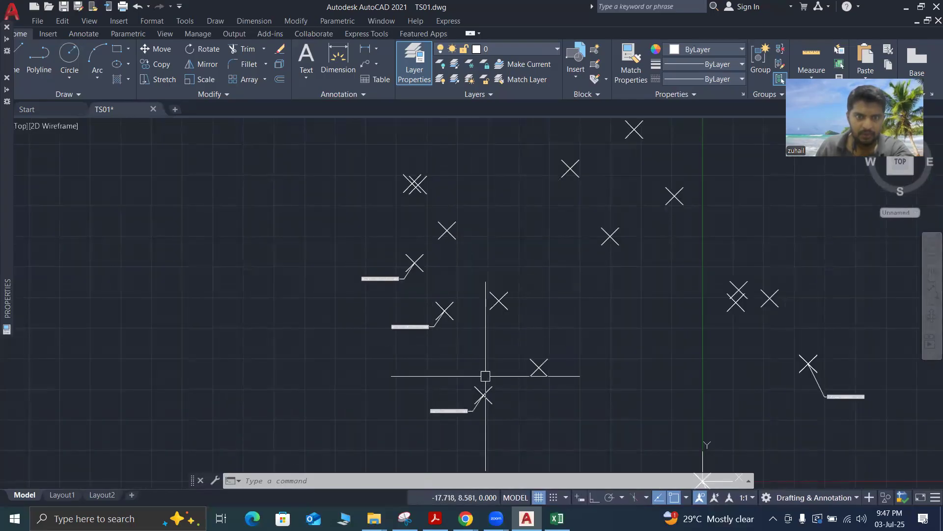
pyautogui.click(343, 247)
pyautogui.click(463, 340)
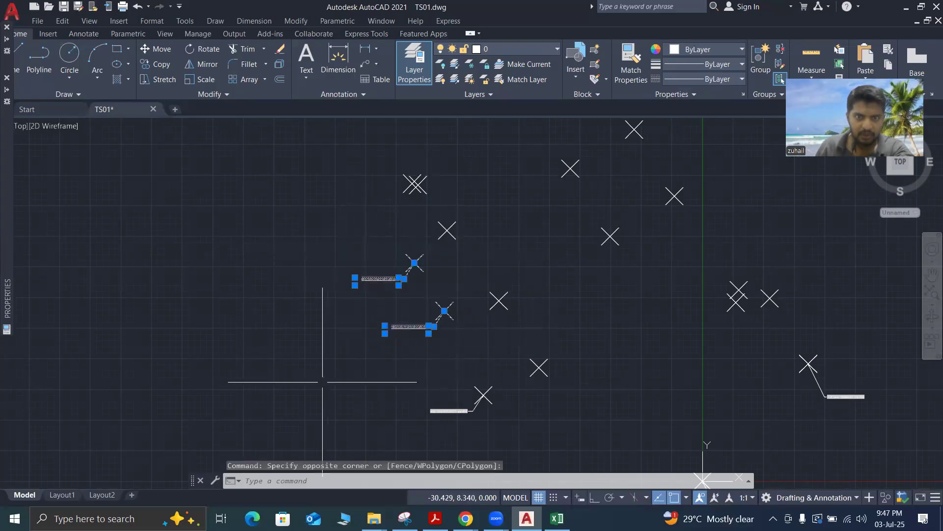
pyautogui.write('RE')
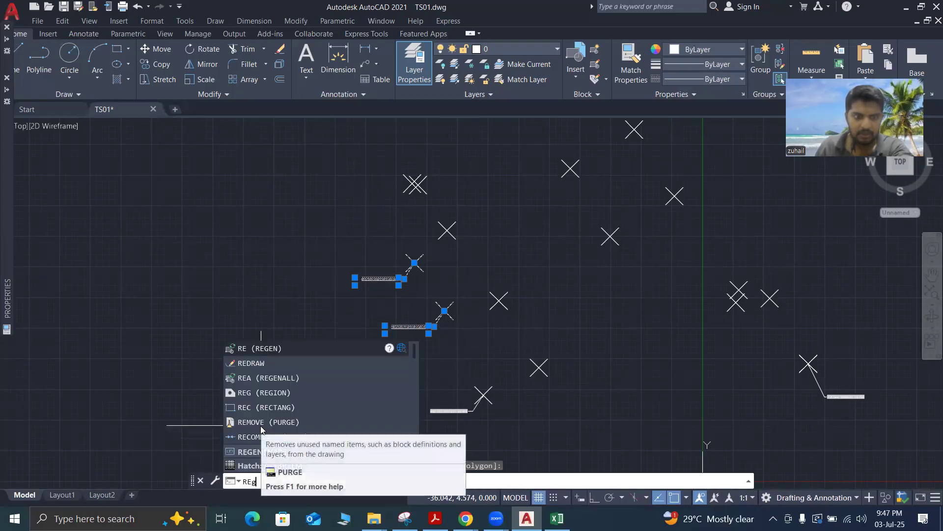
pyautogui.write('G')
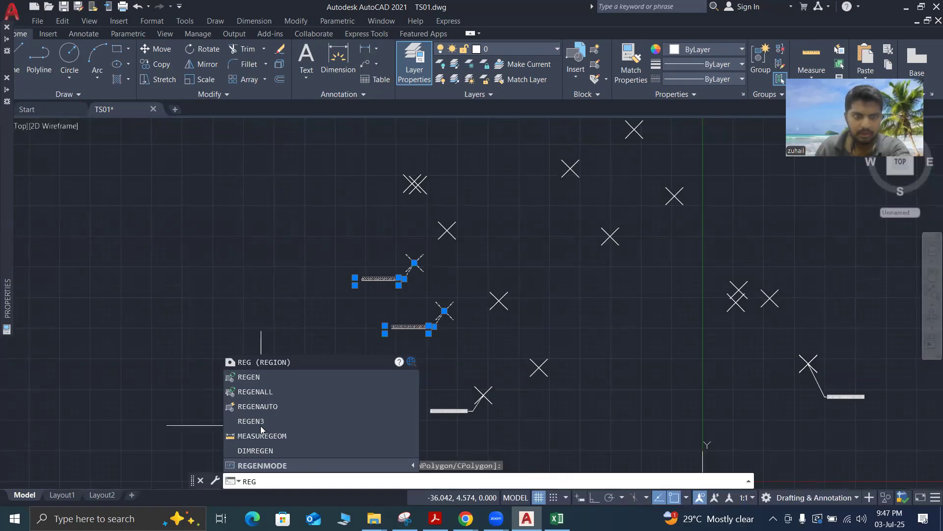
pyautogui.press('Return')
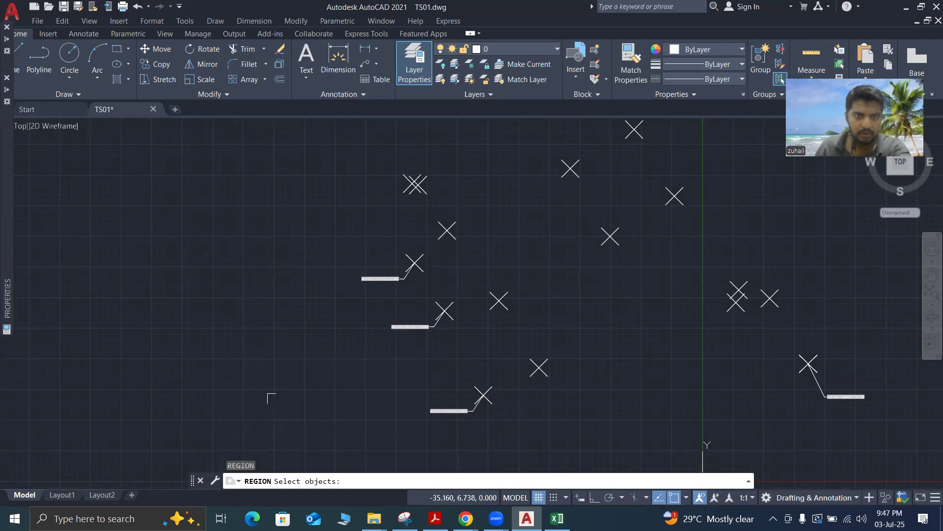
pyautogui.press('Escape')
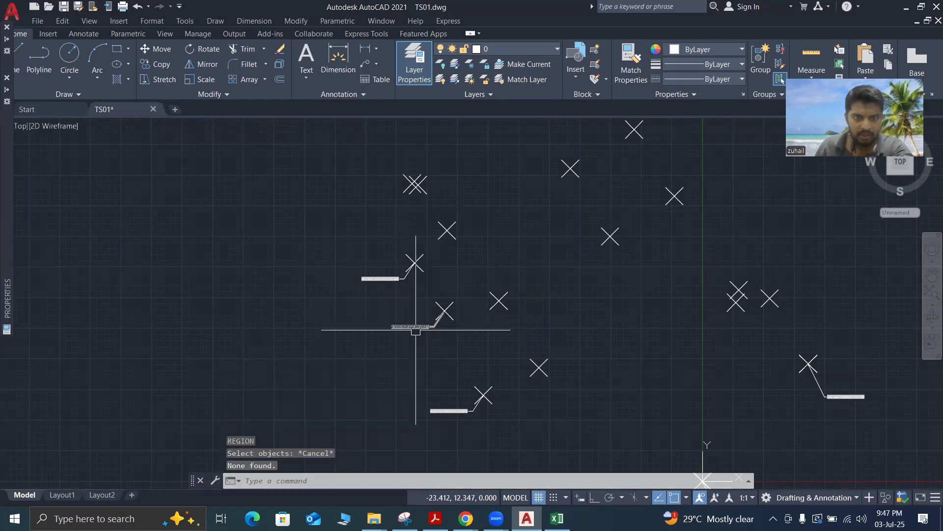
# Inspect the coordinate text on both copied multileaders again, including the upper one
pyautogui.scroll(8, 416, 330)
pyautogui.scroll(-5, 314, 311)
pyautogui.scroll(5, 360, 399)
pyautogui.scroll(-6, 360, 397)
pyautogui.scroll(3, 362, 344)
pyautogui.scroll(-5, 364, 382)
pyautogui.scroll(3, 361, 393)
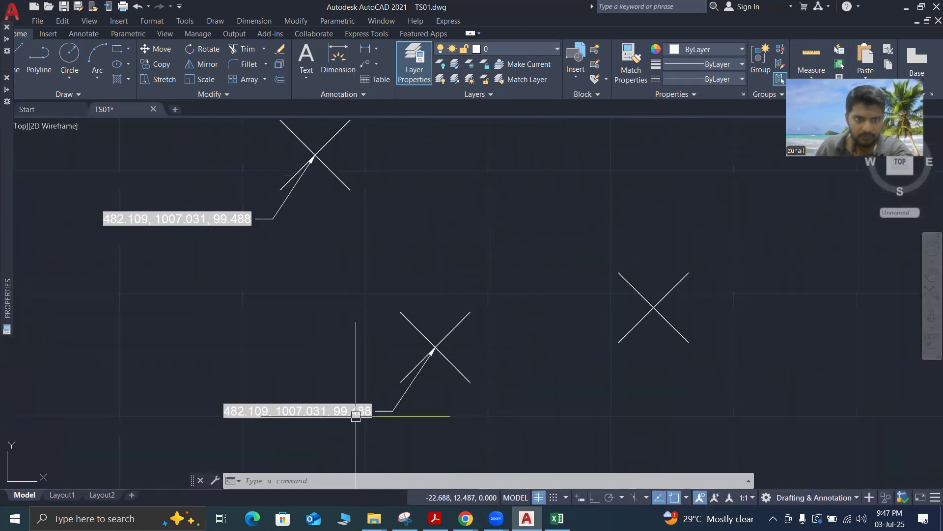
pyautogui.scroll(5, 378, 357)
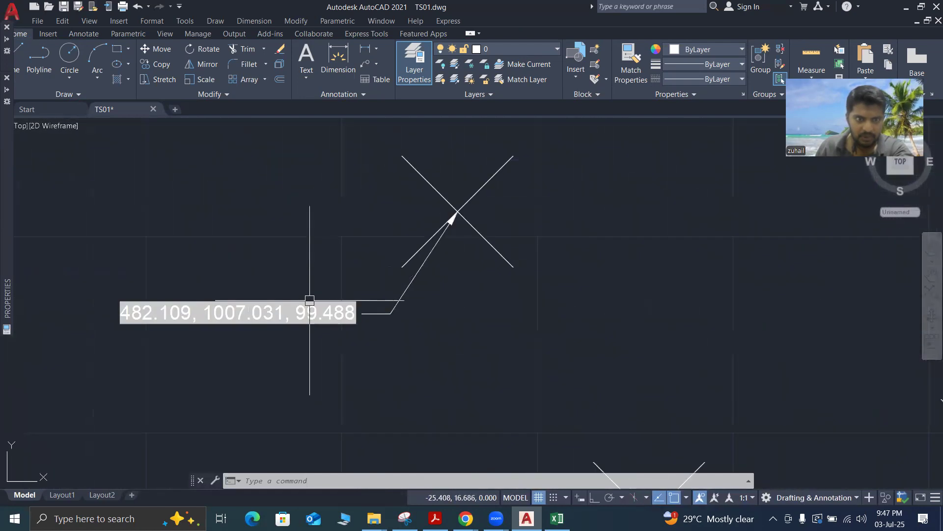
pyautogui.scroll(-5, 309, 300)
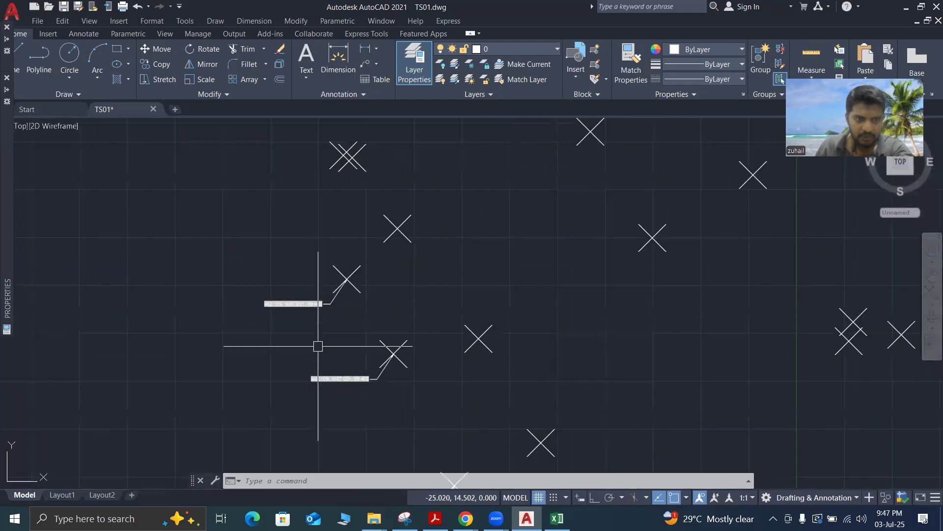
# Try to run the REGION command on the two copied multileaders and their survey points
pyautogui.press('Escape')
pyautogui.press('Escape')
pyautogui.press('Escape')
pyautogui.write('REG')
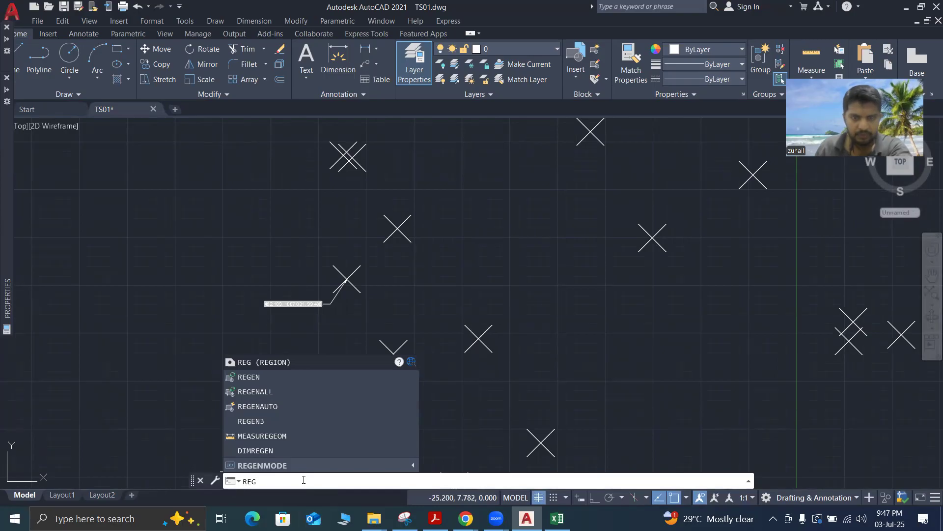
pyautogui.press('Return')
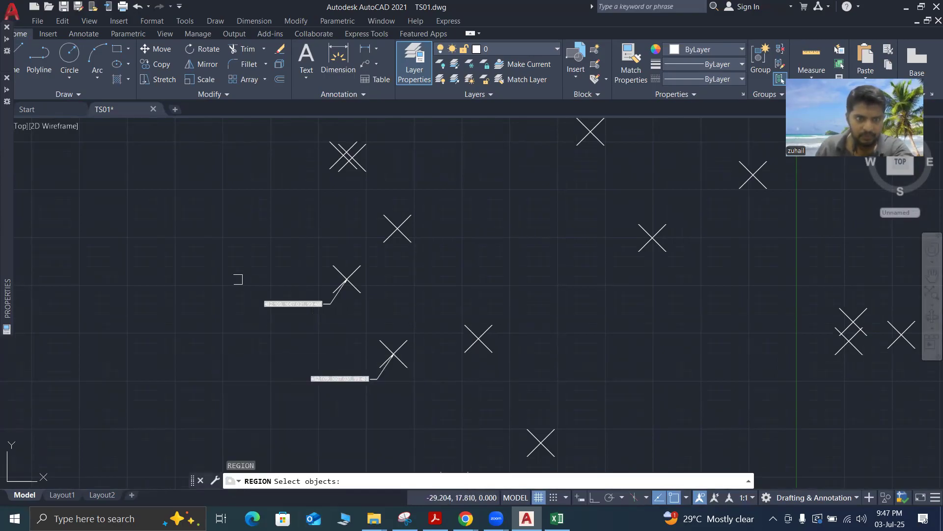
pyautogui.click(243, 244)
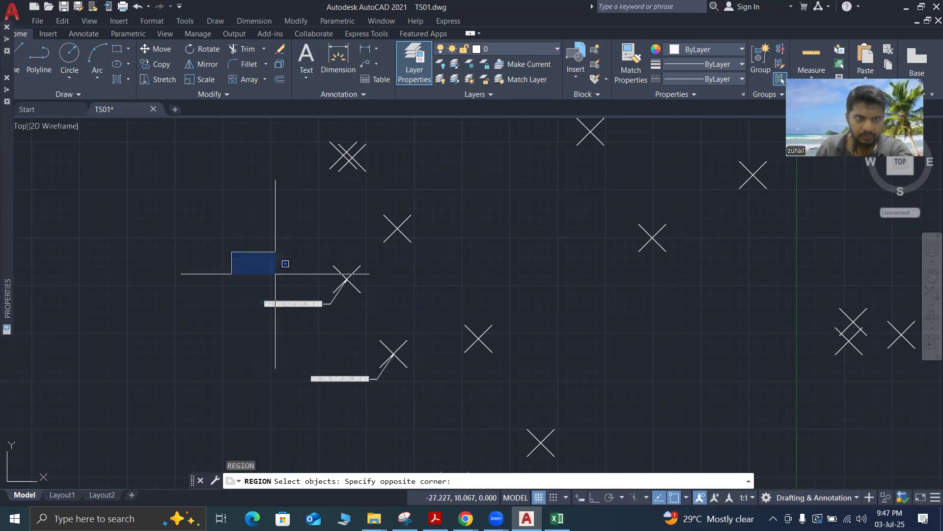
pyautogui.scroll(-2, 274, 270)
pyautogui.click(358, 370)
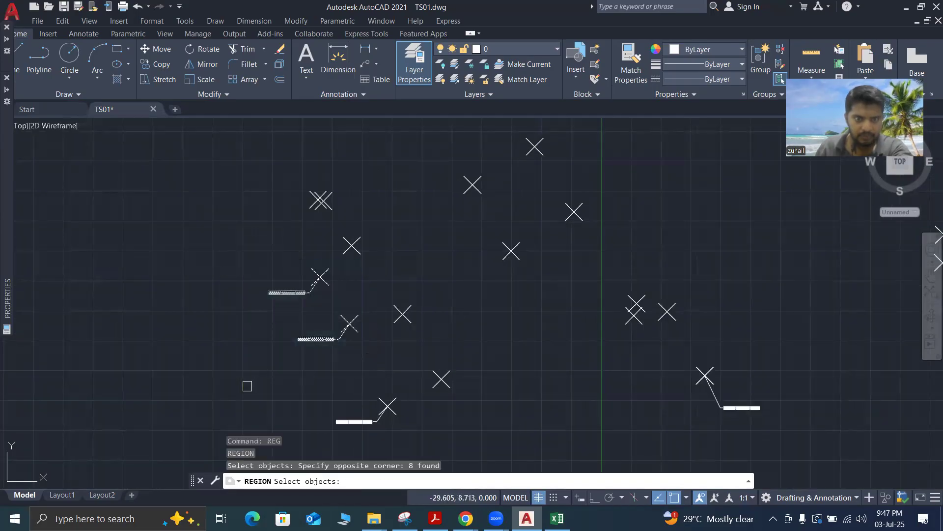
pyautogui.press('Return')
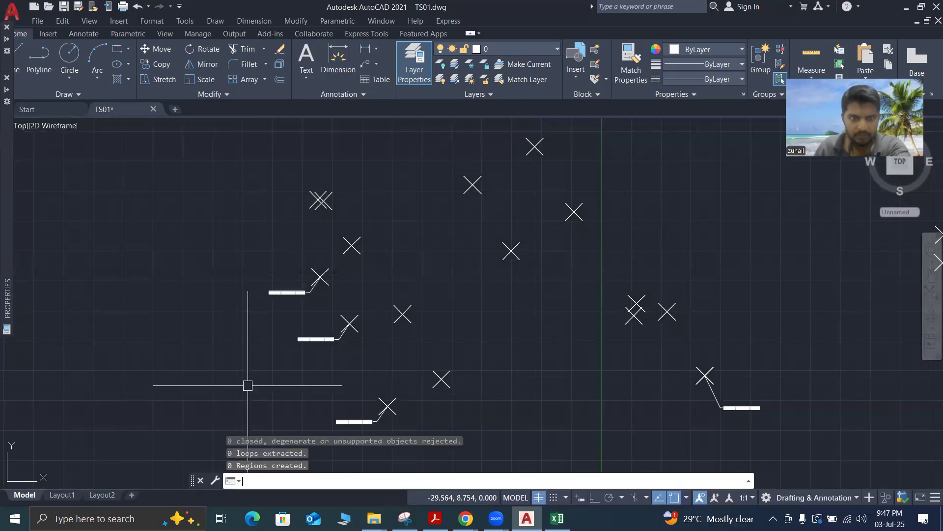
# Compare the coordinate labels of the two copied multileaders with the lower original leader
pyautogui.scroll(4, 354, 320)
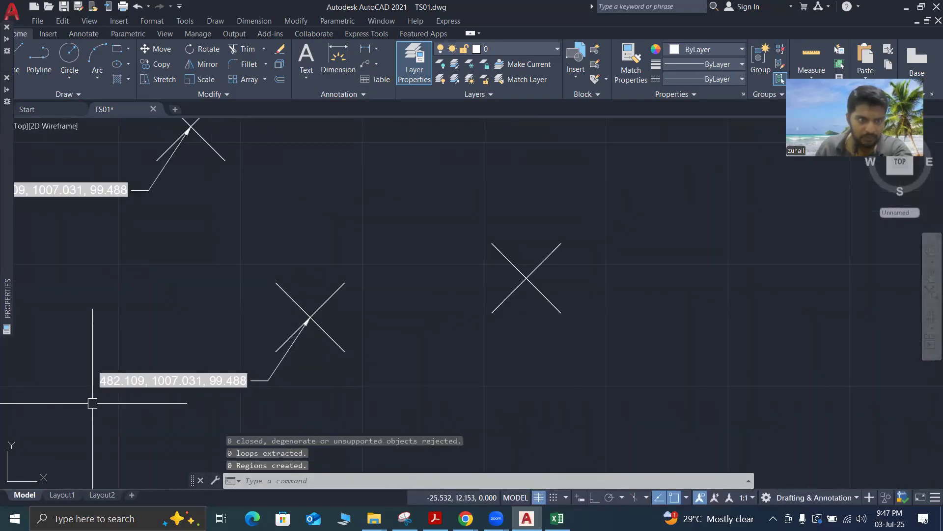
pyautogui.scroll(-2, 204, 408)
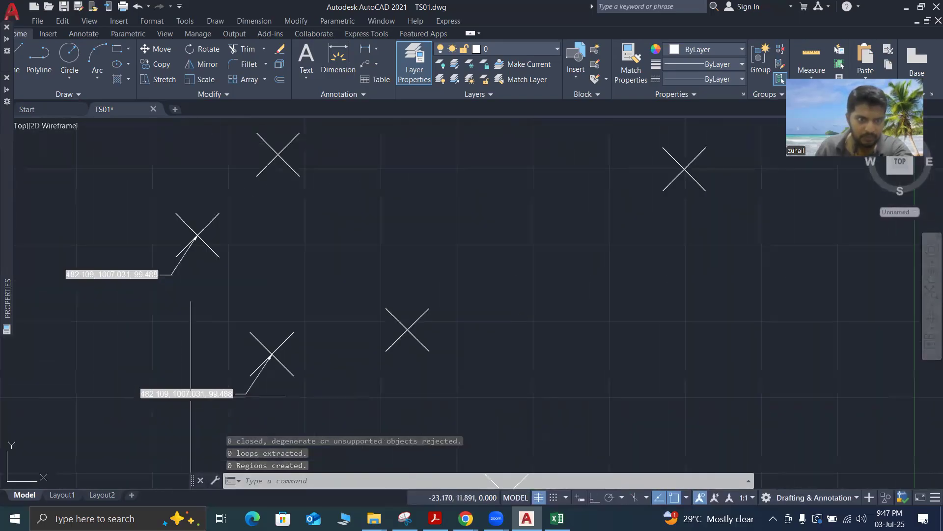
pyautogui.scroll(-5, 158, 317)
pyautogui.scroll(3, 224, 395)
pyautogui.scroll(5, 224, 396)
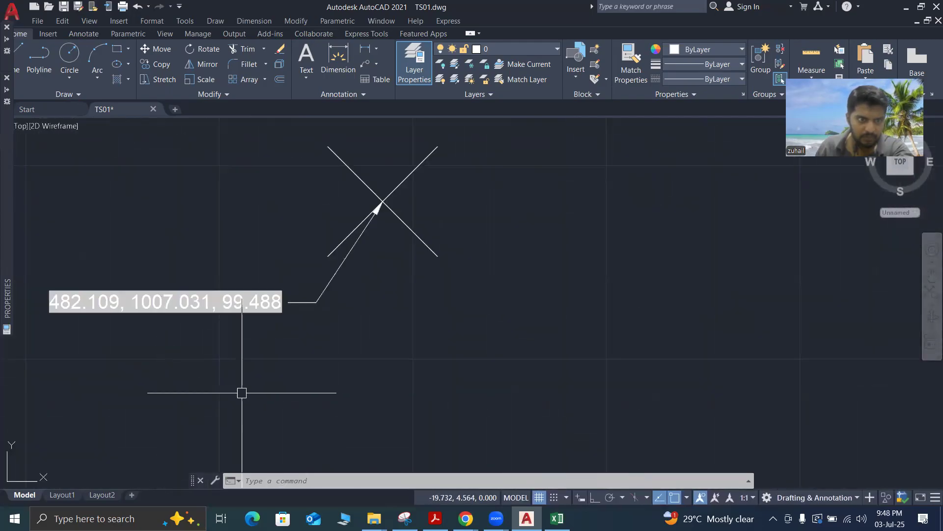
pyautogui.scroll(-7, 242, 390)
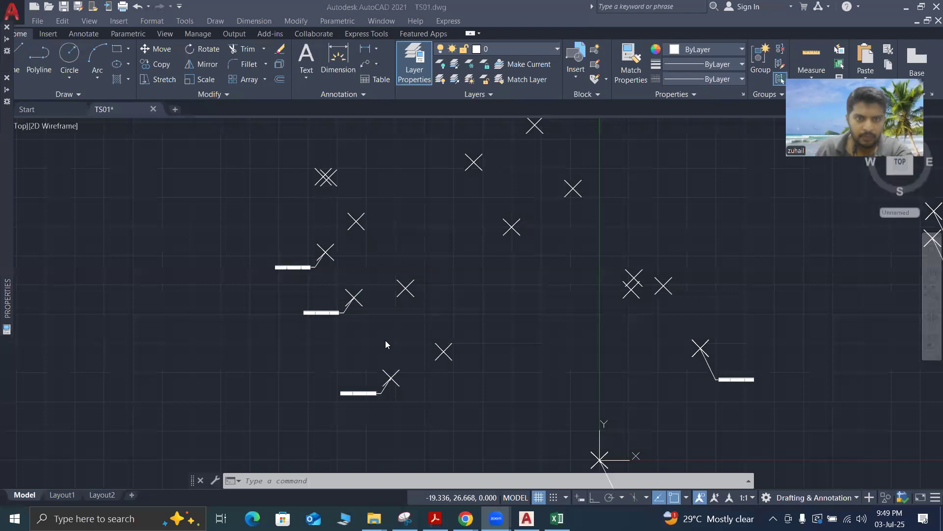
pyautogui.scroll(-2, 357, 382)
pyautogui.scroll(3, 346, 347)
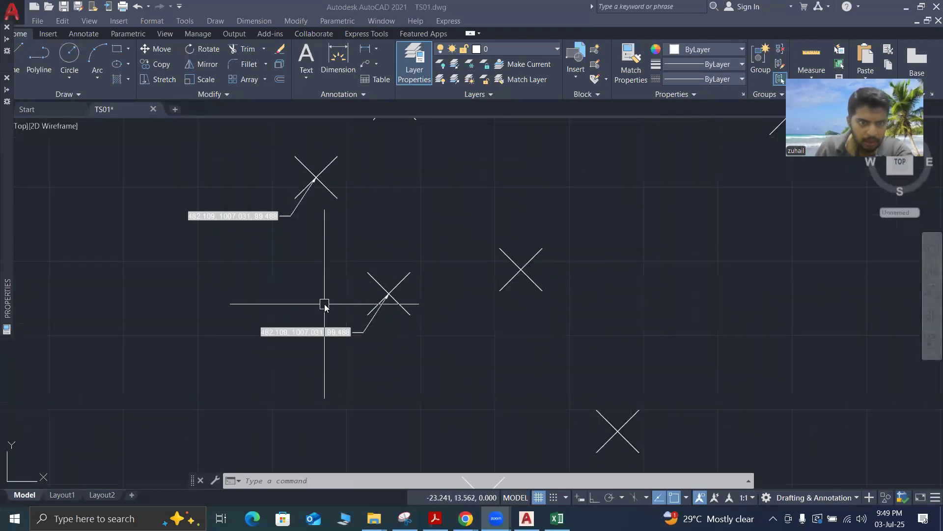
pyautogui.scroll(-2, 325, 304)
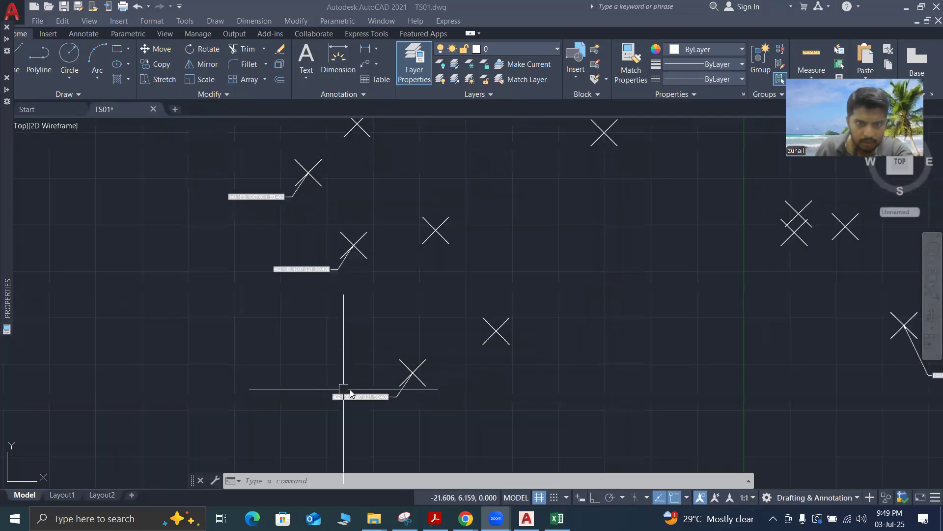
# Regenerate the model again with REGEN to update the field text of the three 482.109 leaders
pyautogui.scroll(-2, 342, 391)
pyautogui.scroll(5, 337, 305)
pyautogui.scroll(-4, 337, 305)
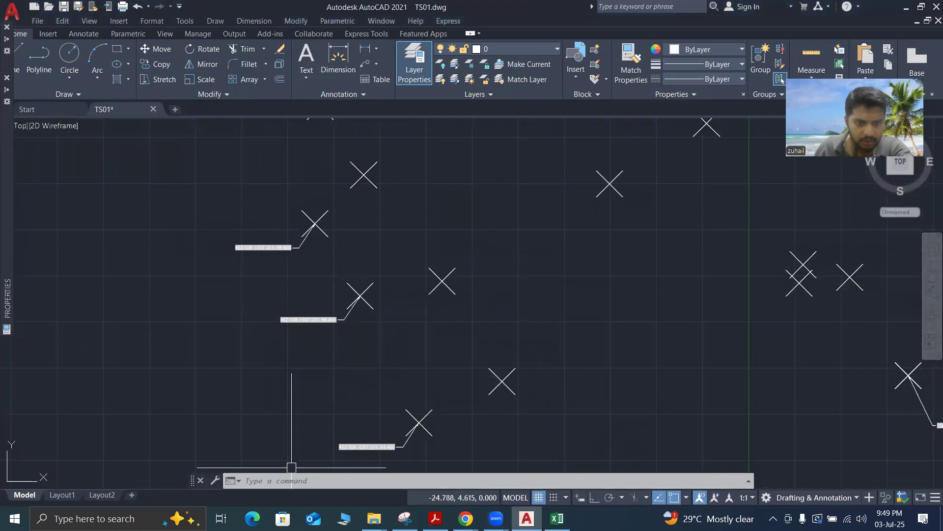
pyautogui.write('RE')
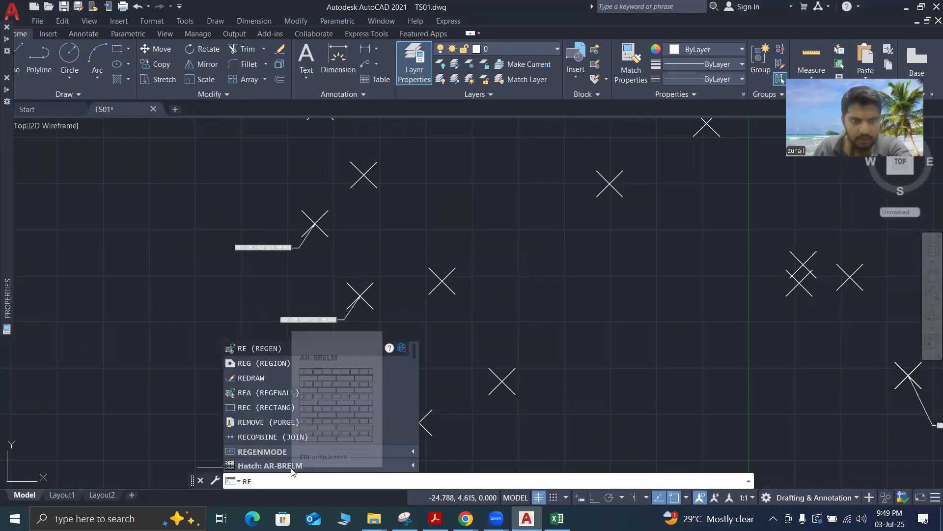
pyautogui.press('Return')
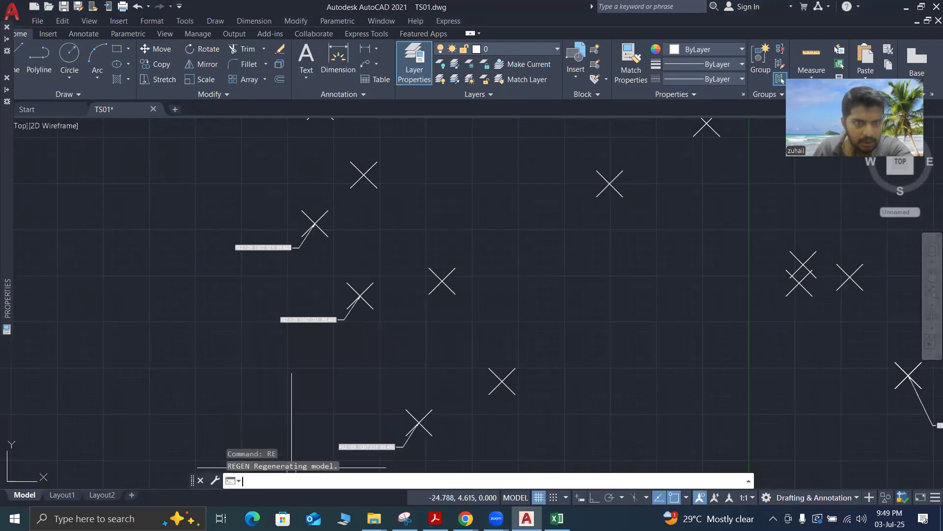
# Compare the coordinate text on the lower original multileader with the labels of its two copies above
pyautogui.scroll(4, 296, 304)
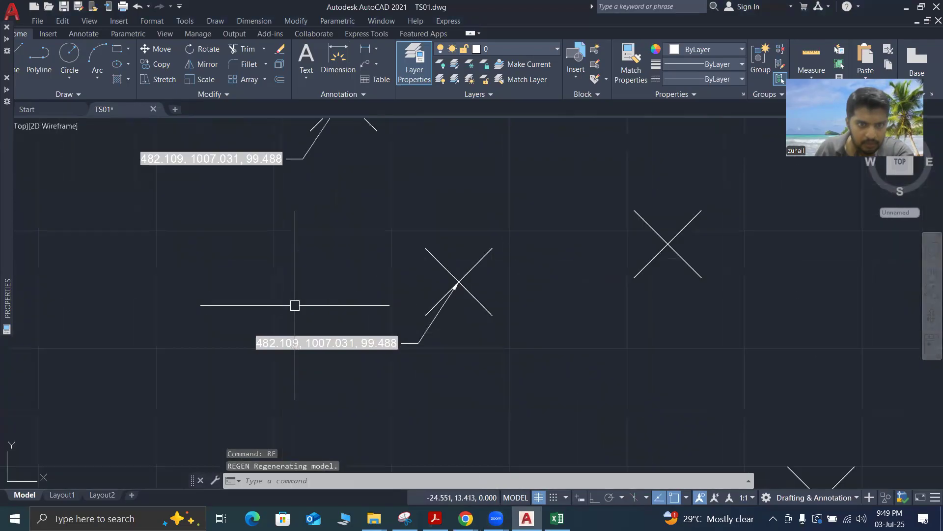
pyautogui.scroll(-4, 294, 305)
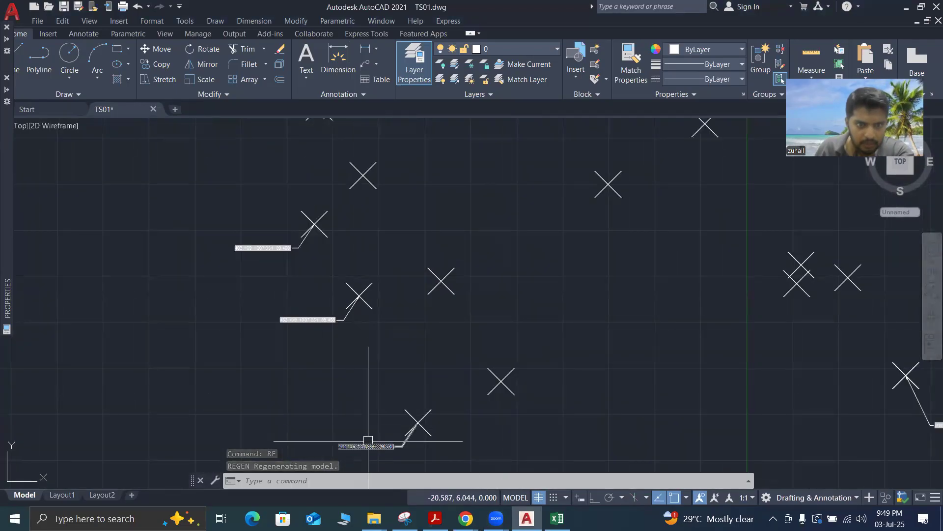
pyautogui.scroll(4, 373, 444)
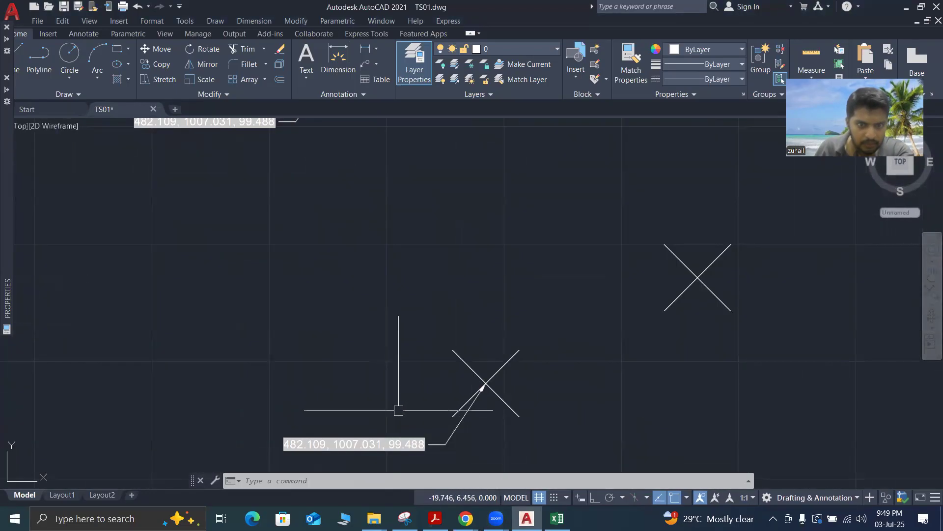
pyautogui.scroll(-3, 398, 410)
pyautogui.scroll(5, 363, 320)
pyautogui.scroll(-8, 347, 294)
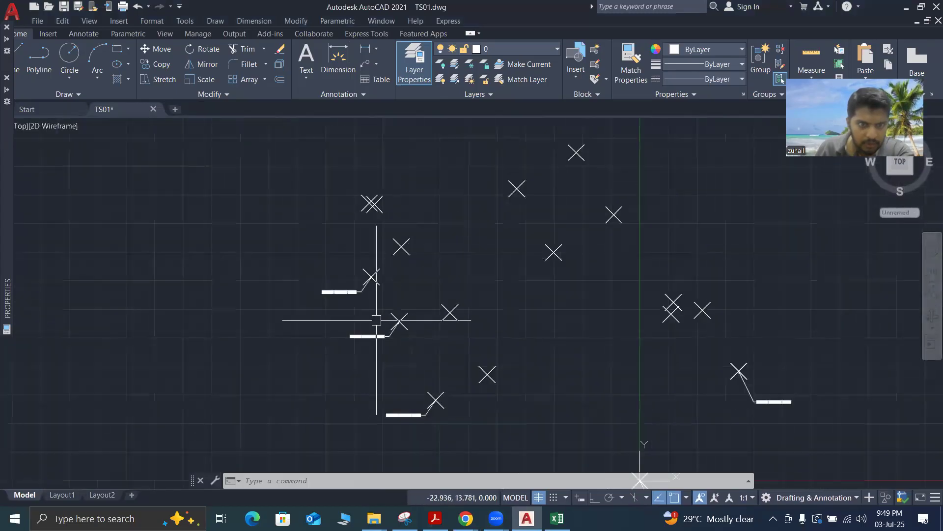
pyautogui.scroll(4, 377, 320)
pyautogui.scroll(2, 337, 295)
pyautogui.scroll(-2, 332, 290)
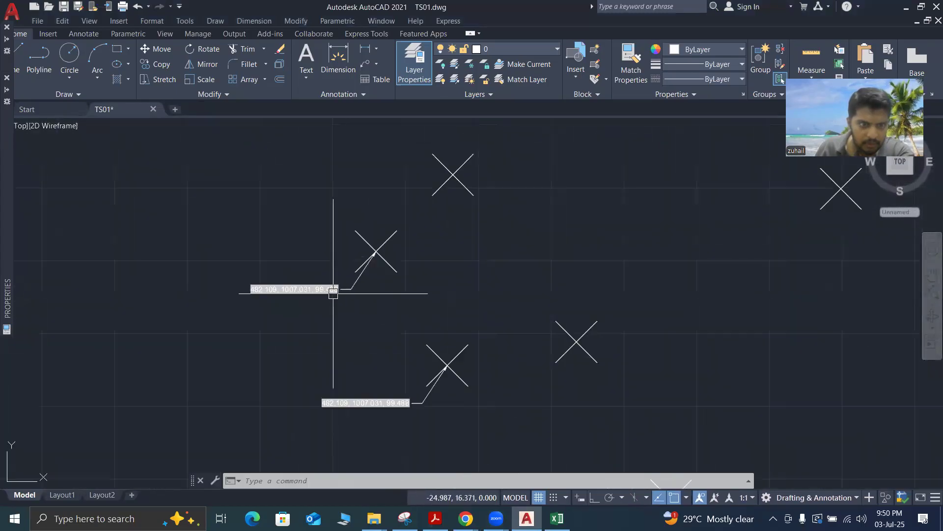
pyautogui.scroll(-2, 333, 292)
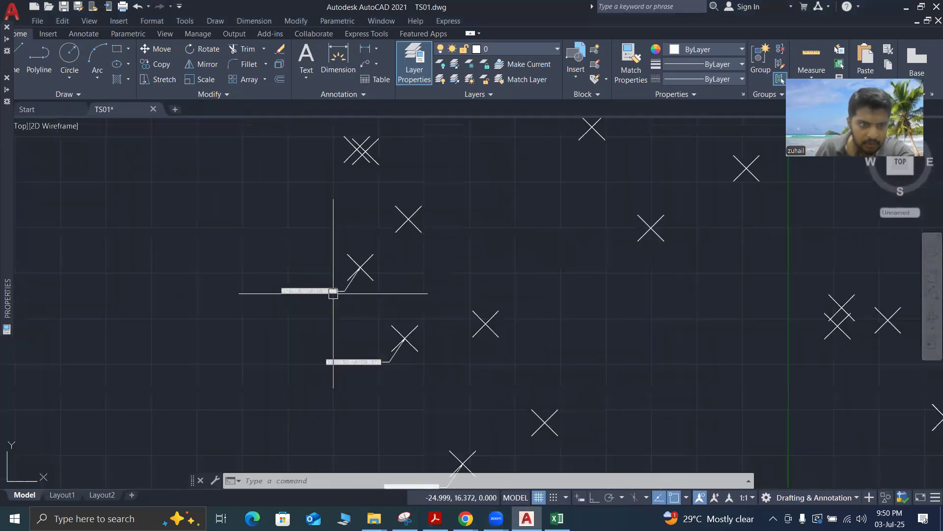
pyautogui.click(412, 375)
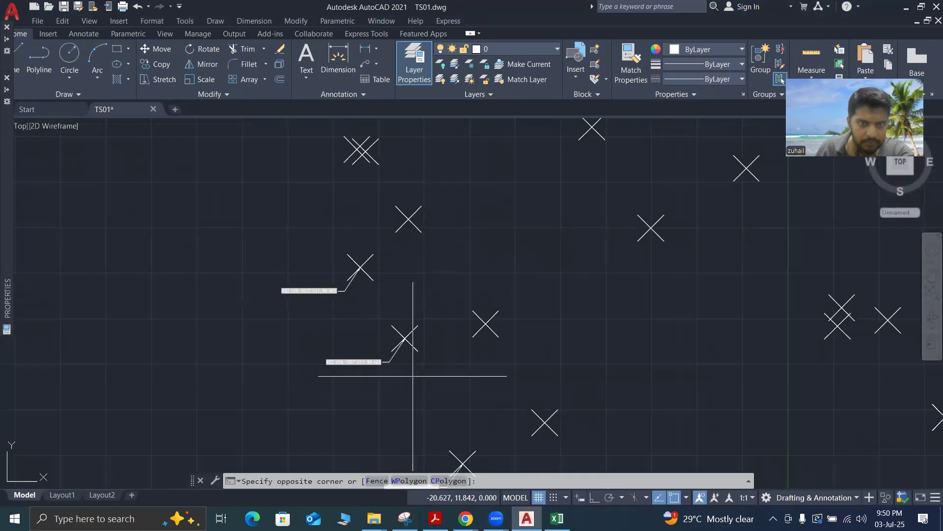
pyautogui.click(248, 271)
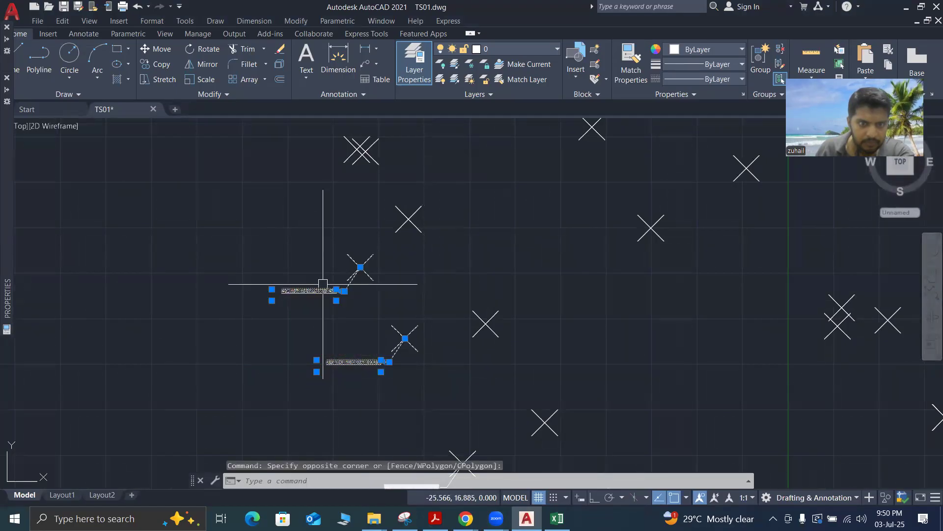
pyautogui.click(248, 247)
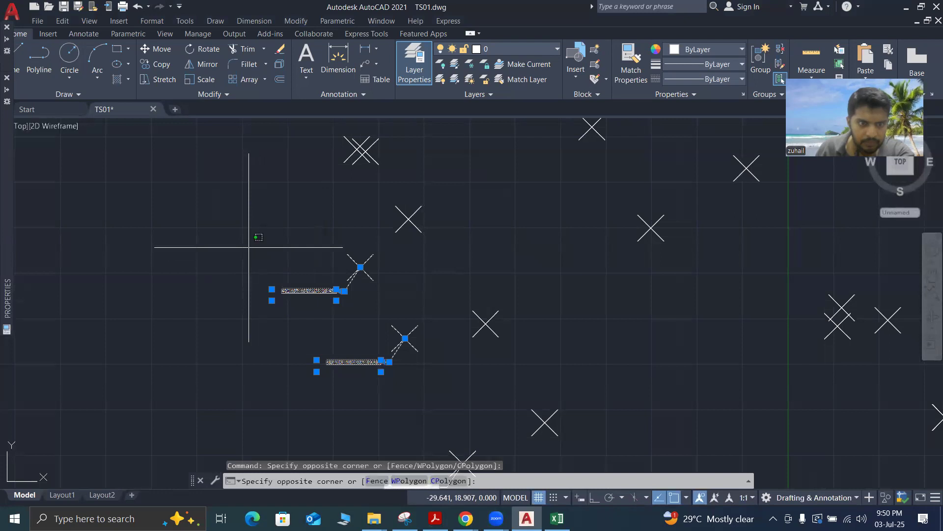
pyautogui.press('Escape')
pyautogui.press('Escape')
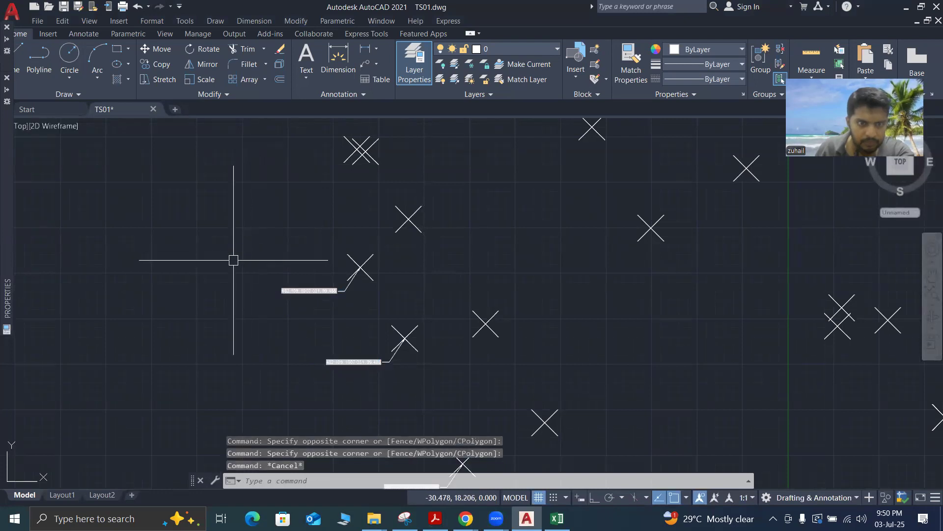
pyautogui.press('Escape')
pyautogui.press('Escape')
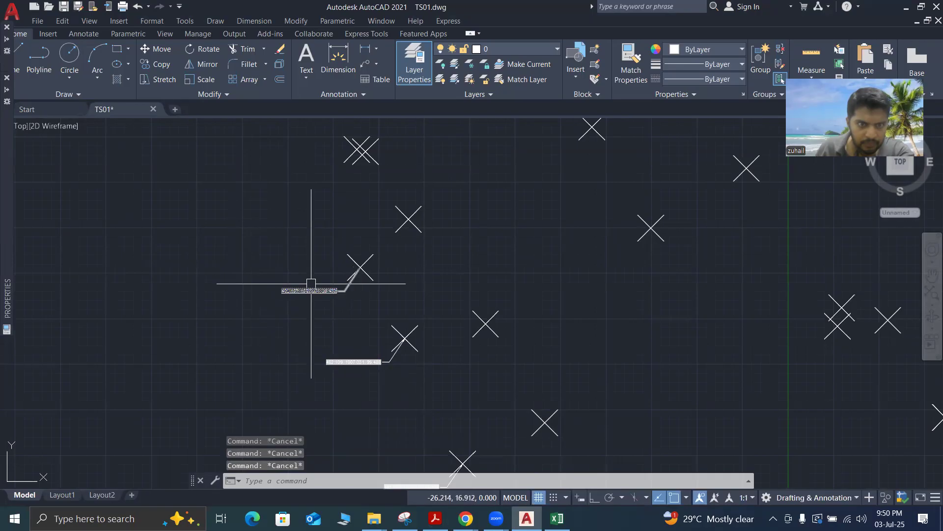
# Regenerate the model with REGEN to refresh the coordinate fields of the original multileader and its two copies
pyautogui.scroll(6, 311, 283)
pyautogui.scroll(-8, 308, 283)
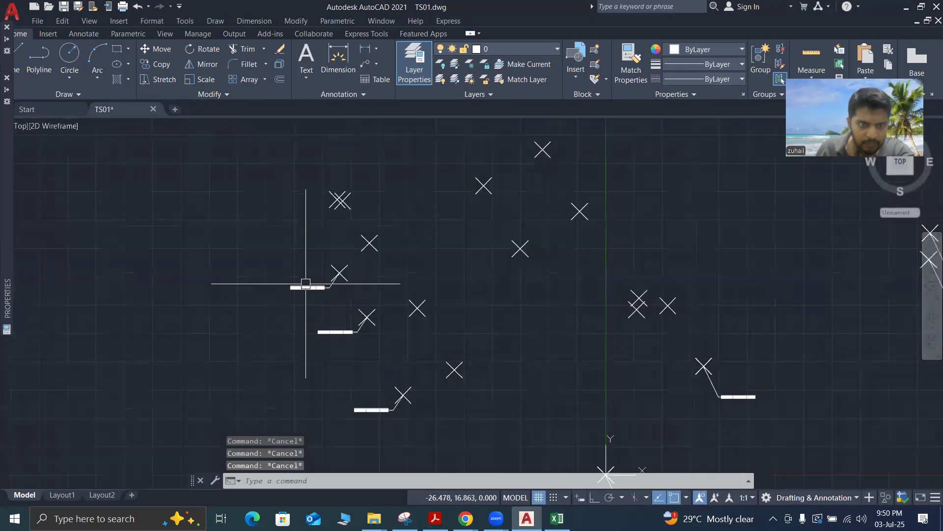
pyautogui.scroll(4, 371, 421)
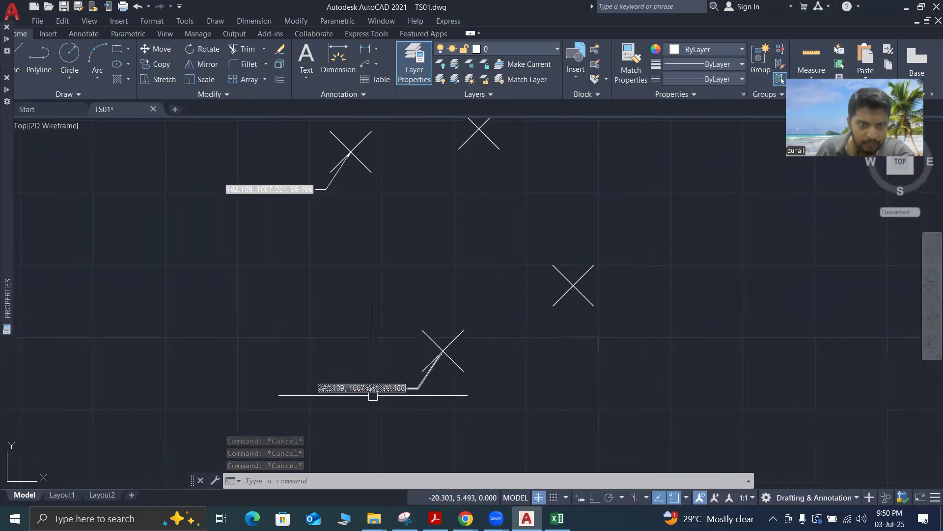
pyautogui.scroll(-4, 347, 335)
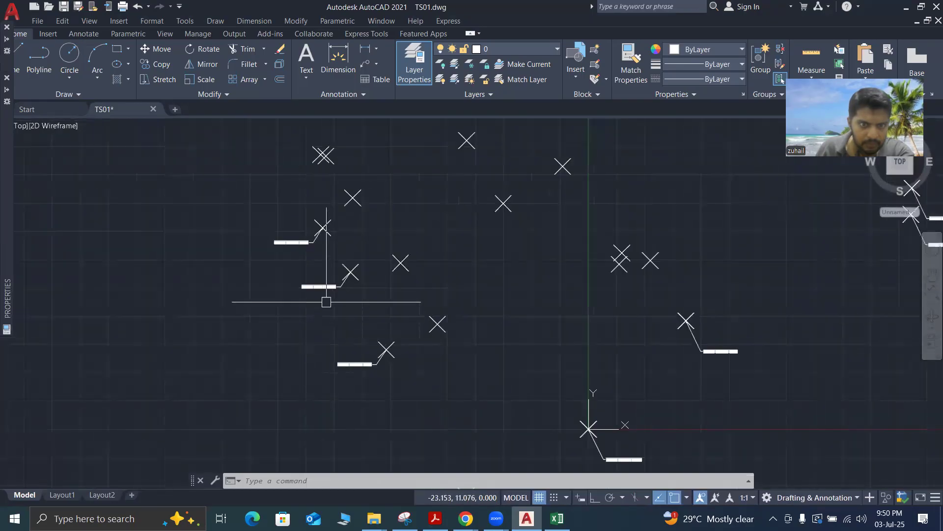
pyautogui.scroll(8, 324, 297)
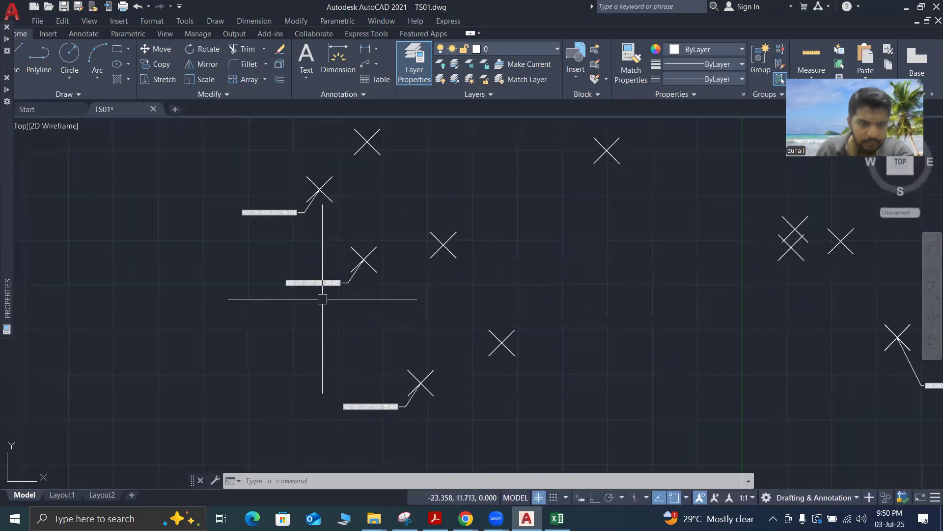
pyautogui.write('RE')
pyautogui.press('Return')
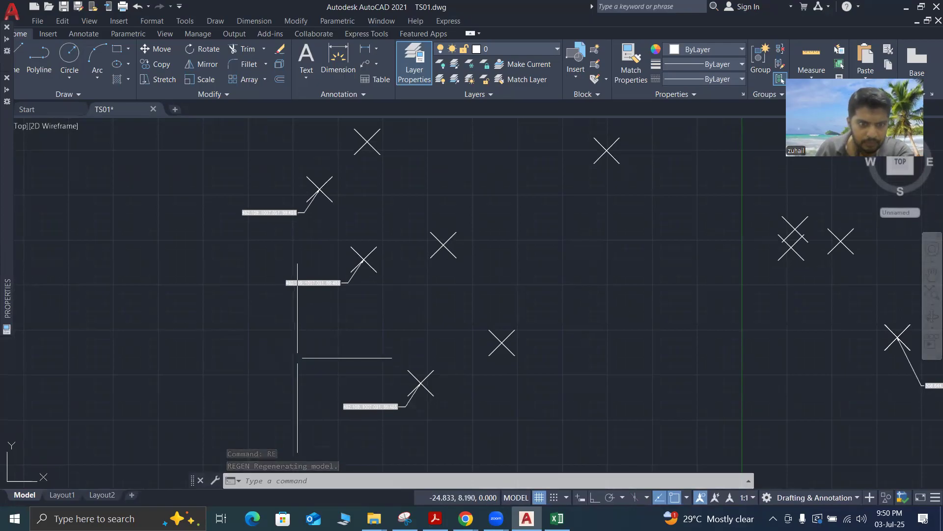
# Examine the coordinate labels of the copied multileaders after the regeneration
pyautogui.scroll(2, 307, 293)
pyautogui.scroll(-2, 306, 294)
pyautogui.scroll(4, 407, 428)
pyautogui.scroll(-4, 407, 427)
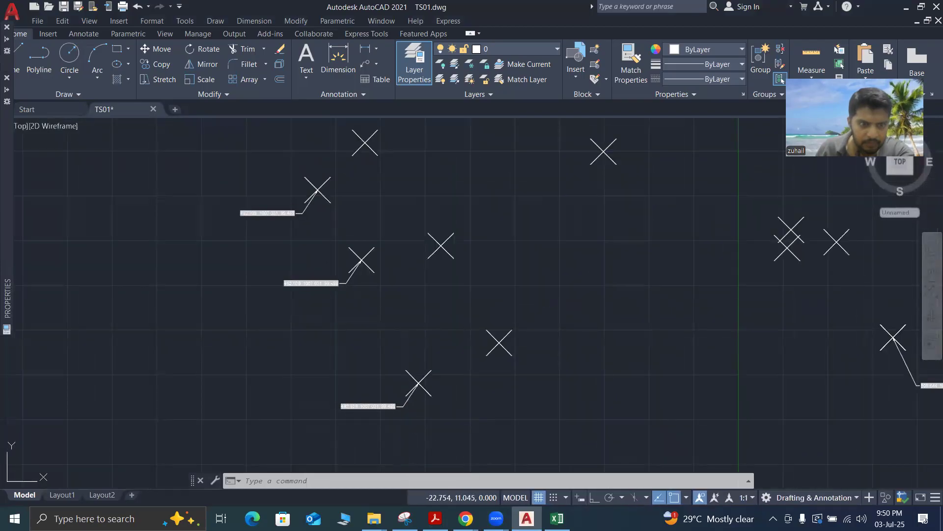
pyautogui.press('Escape')
pyautogui.press('Escape')
pyautogui.press('Escape')
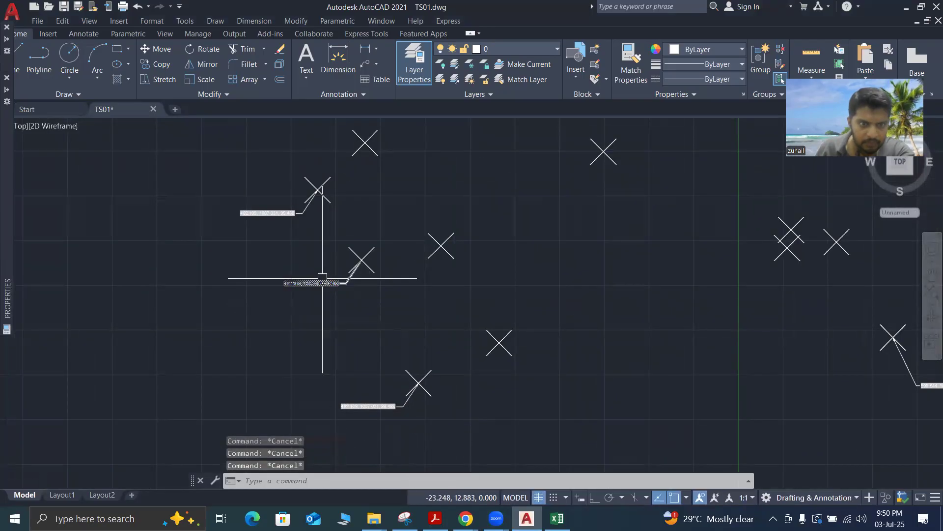
pyautogui.scroll(4, 323, 278)
pyautogui.scroll(-4, 322, 278)
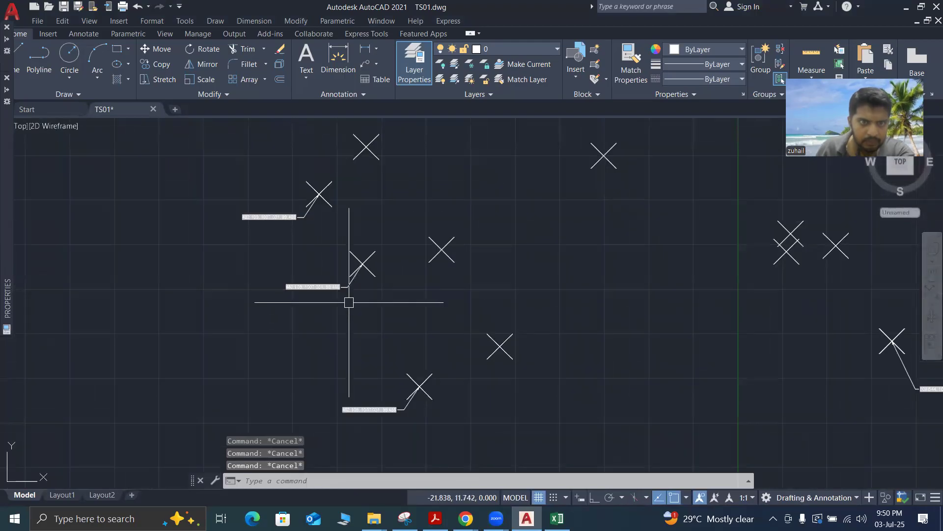
# Check the lower original multileader's coordinate label and the survey point its arrow points to
pyautogui.scroll(4, 343, 416)
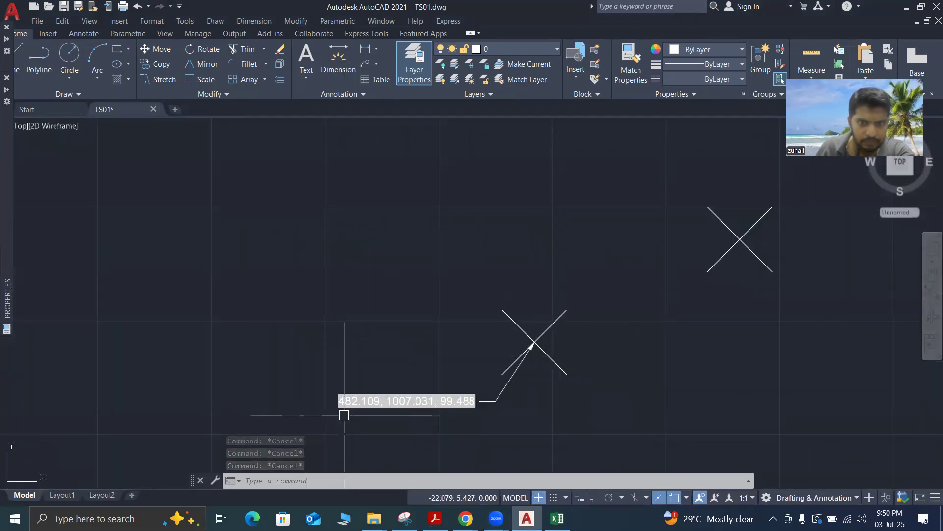
pyautogui.scroll(-5, 344, 415)
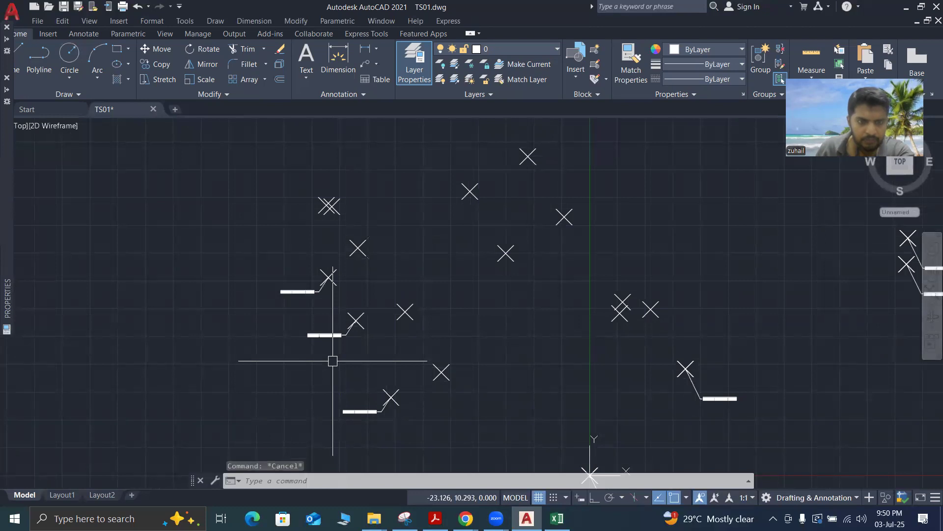
pyautogui.scroll(5, 384, 391)
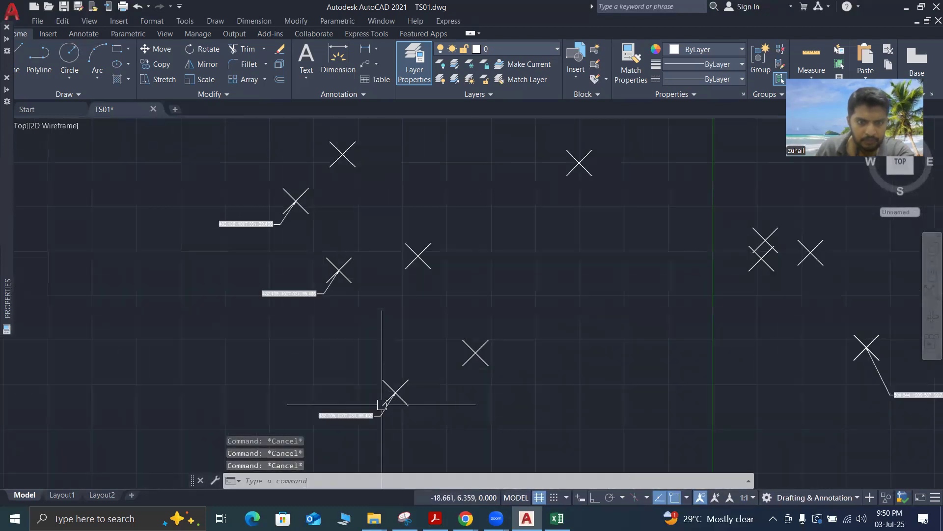
pyautogui.click(414, 376)
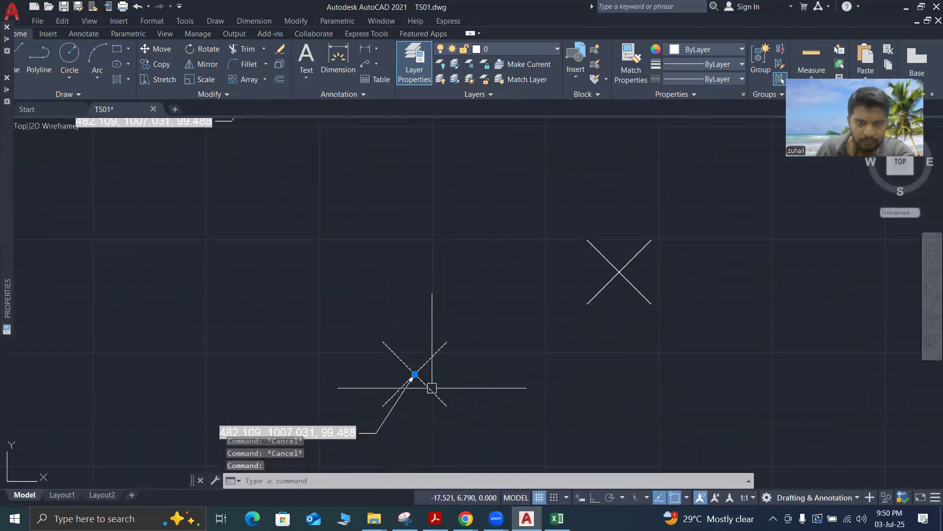
pyautogui.press('Escape')
pyautogui.scroll(-5, 432, 391)
pyautogui.scroll(5, 395, 329)
pyautogui.scroll(-4, 395, 328)
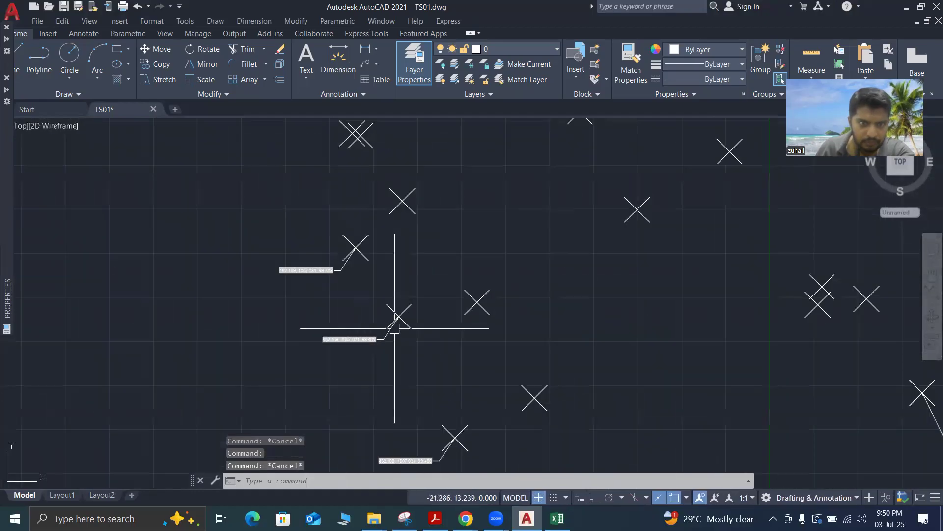
# Select the two copied multileaders with their survey points and regenerate the model with REGEN
pyautogui.click(250, 230)
pyautogui.click(415, 364)
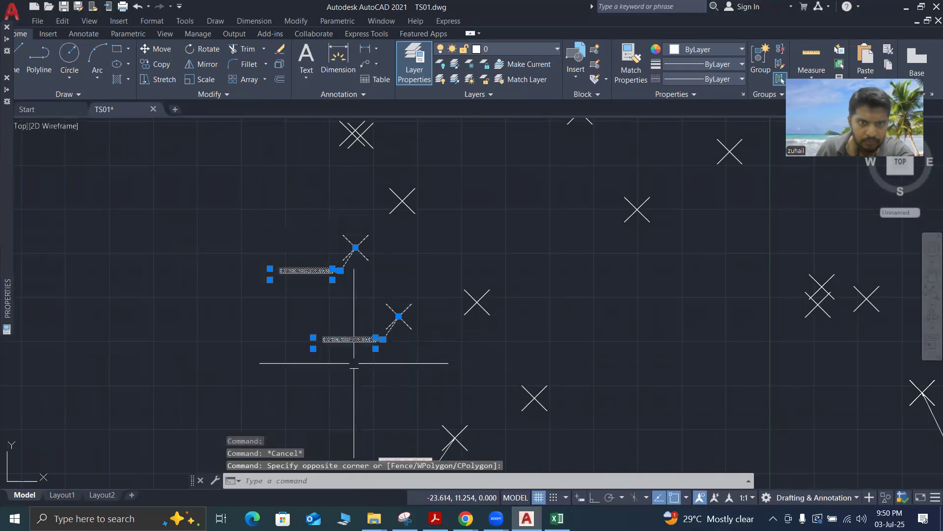
pyautogui.write('RE')
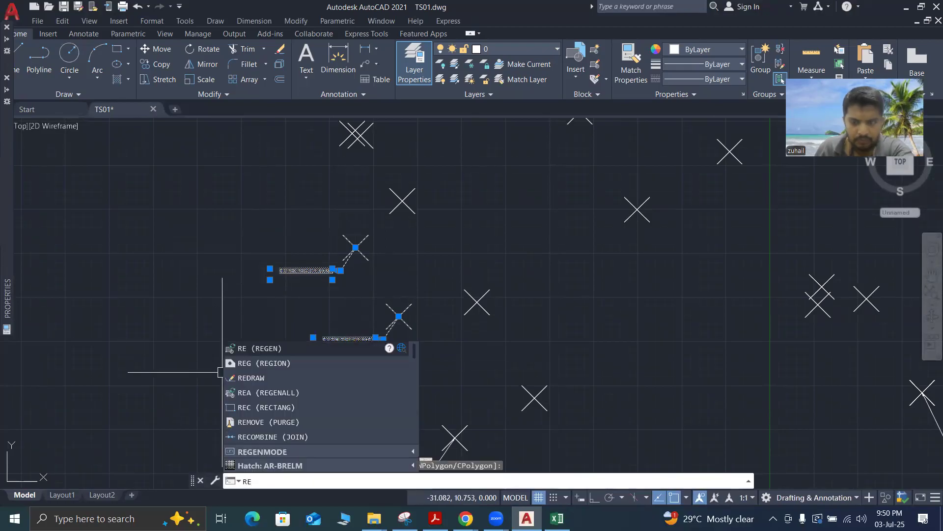
pyautogui.press('Return')
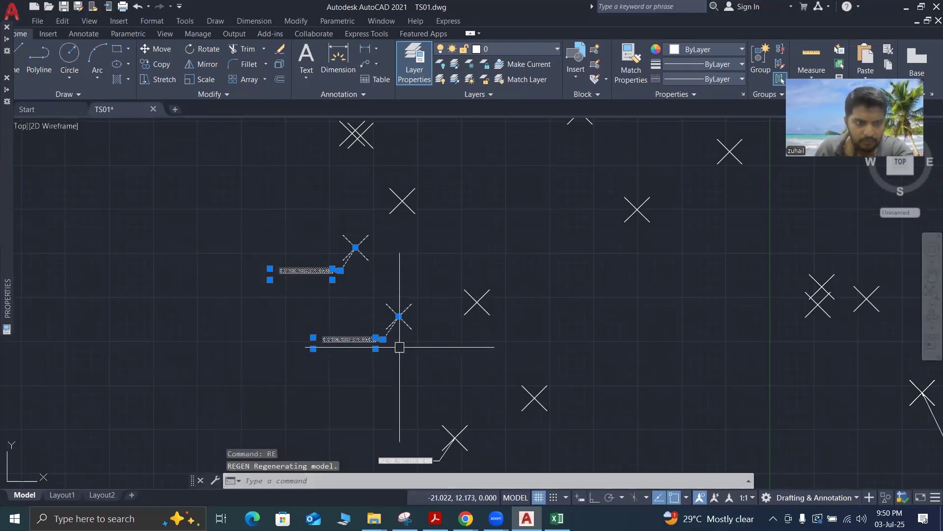
# Clear the selection and inspect the field text on the two copied multileaders and the lower original
pyautogui.scroll(3, 363, 339)
pyautogui.scroll(-3, 326, 332)
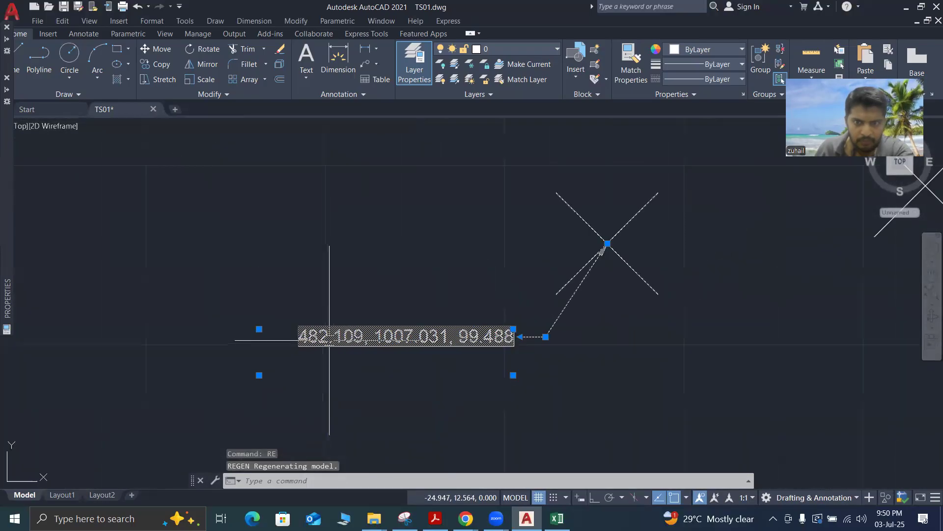
pyautogui.press('Escape')
pyautogui.press('Escape')
pyautogui.press('Escape')
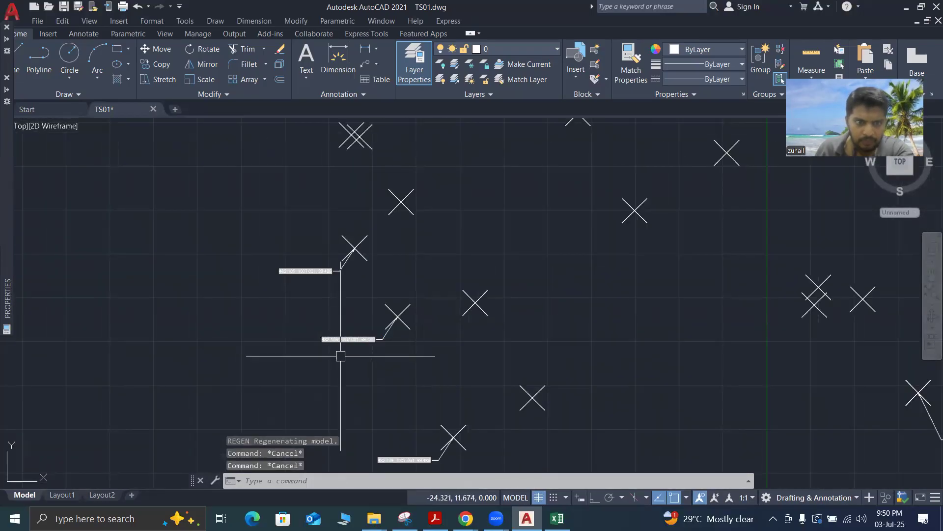
pyautogui.scroll(4, 340, 354)
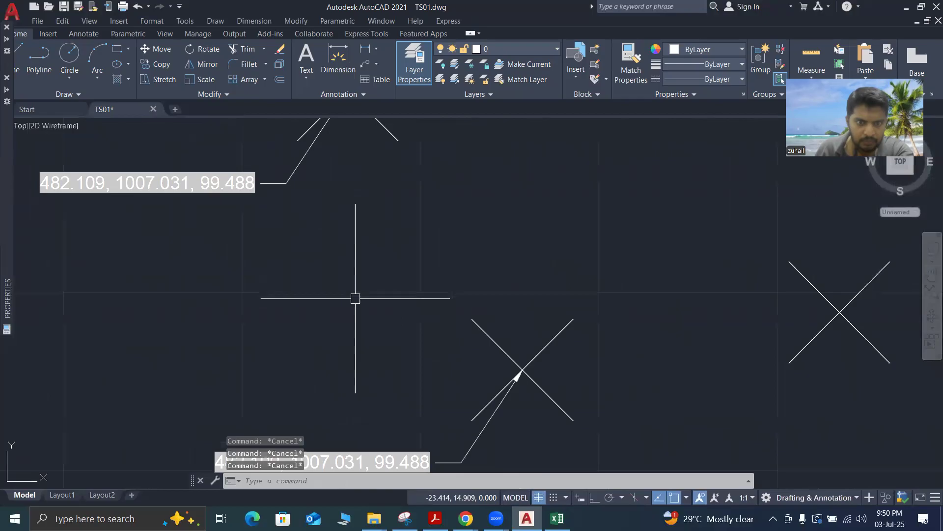
pyautogui.scroll(-4, 355, 298)
pyautogui.scroll(4, 395, 404)
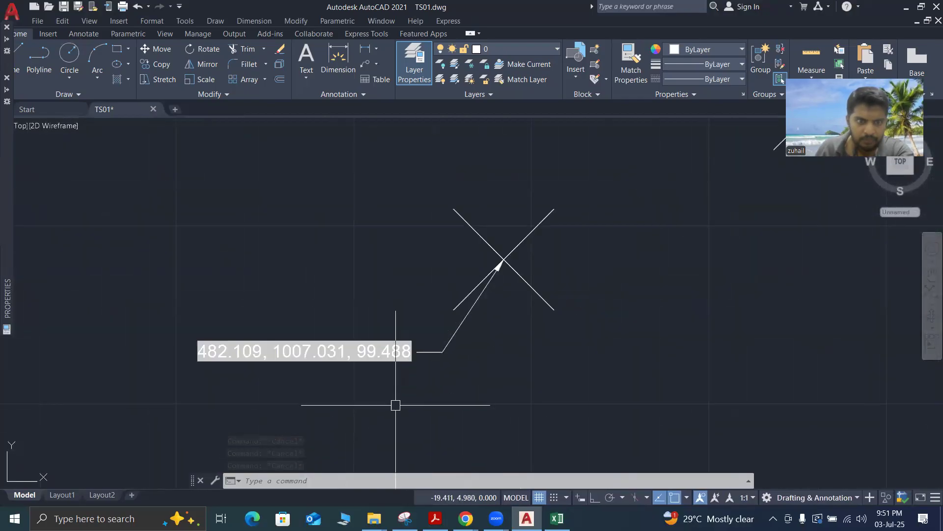
pyautogui.scroll(-4, 396, 404)
pyautogui.press('Escape')
pyautogui.press('Escape')
pyautogui.press('Escape')
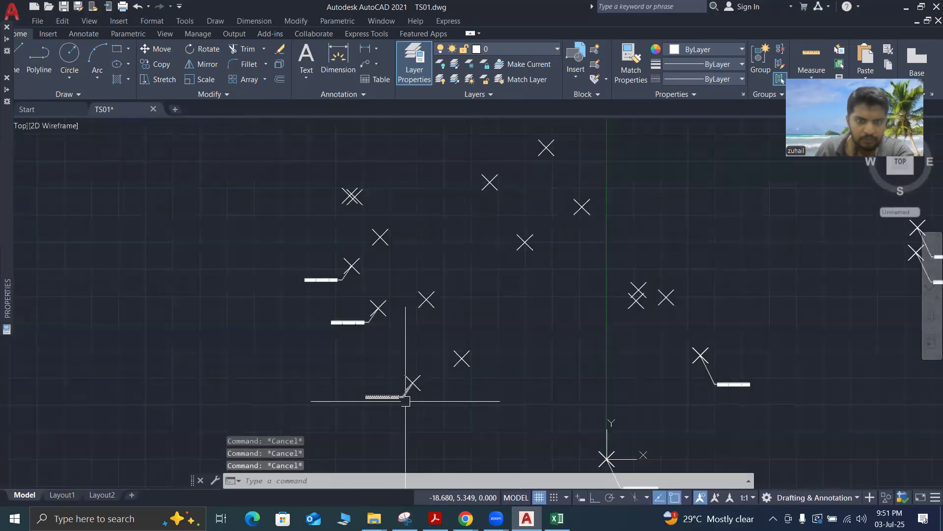
# Copy the lower original multileader from its survey point to five nearby unlabelled survey points above and to the right of it
pyautogui.click(394, 419)
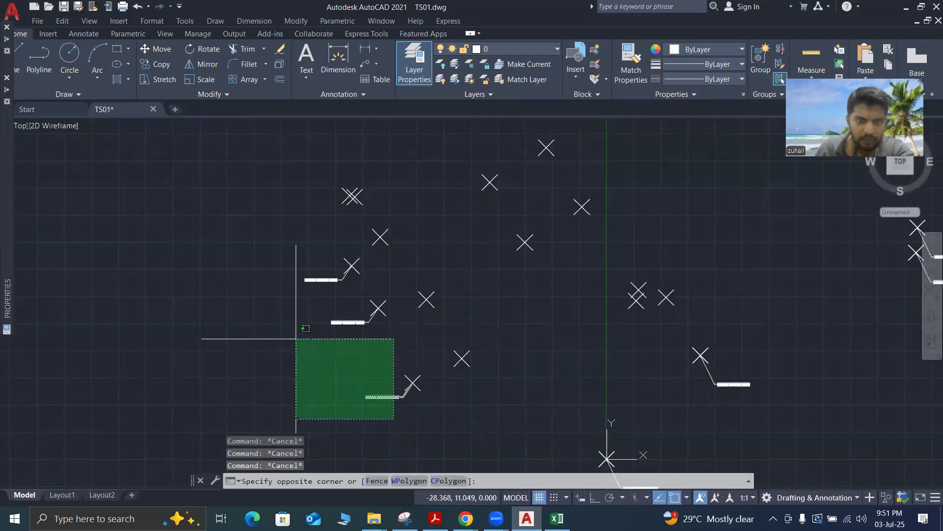
pyautogui.click(267, 337)
pyautogui.rightClick(344, 375)
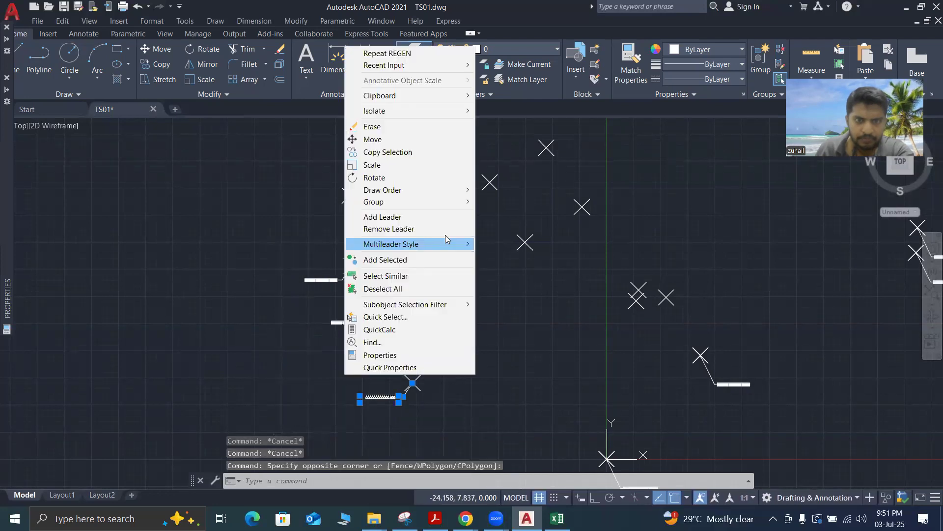
pyautogui.click(388, 152)
pyautogui.click(413, 383)
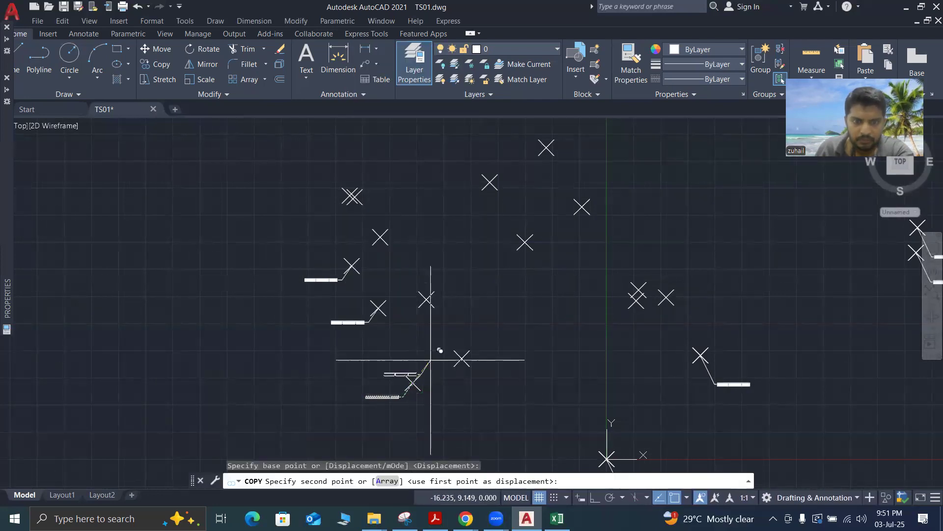
pyautogui.click(461, 357)
pyautogui.click(427, 299)
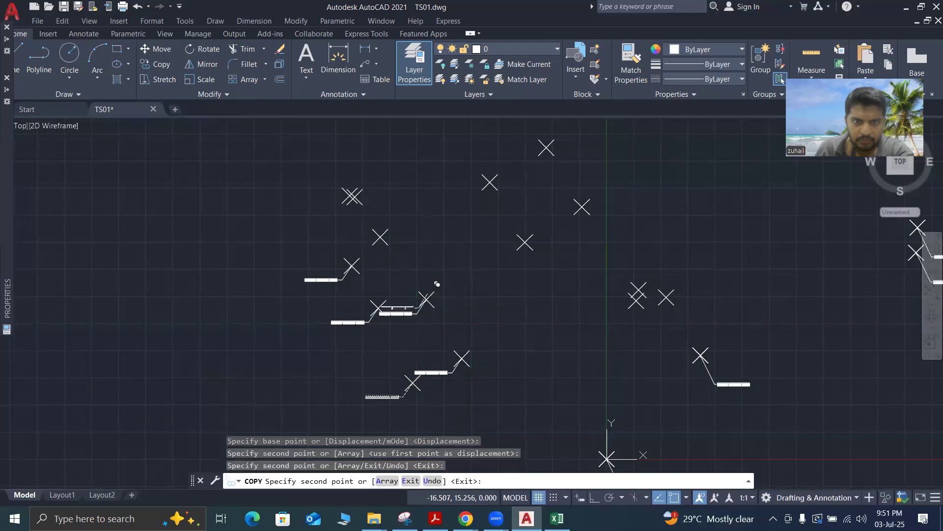
pyautogui.click(380, 237)
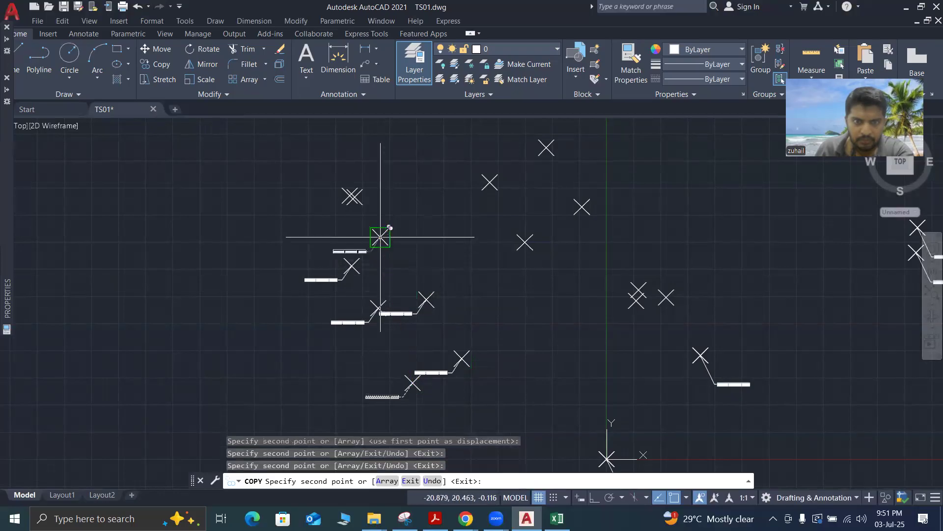
pyautogui.click(524, 242)
pyautogui.click(490, 183)
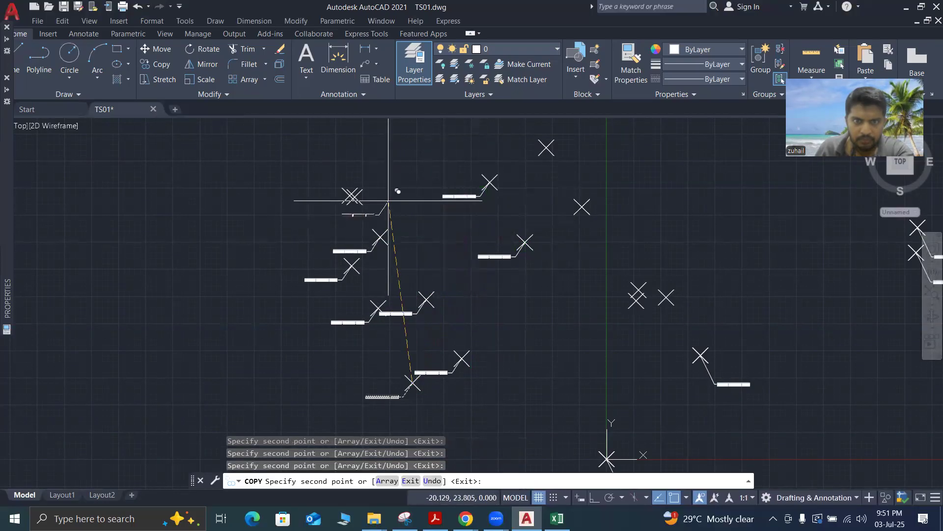
# Place two more copies of the multileader on the pair of nearly overlapping survey points and finish copying
pyautogui.scroll(3, 346, 193)
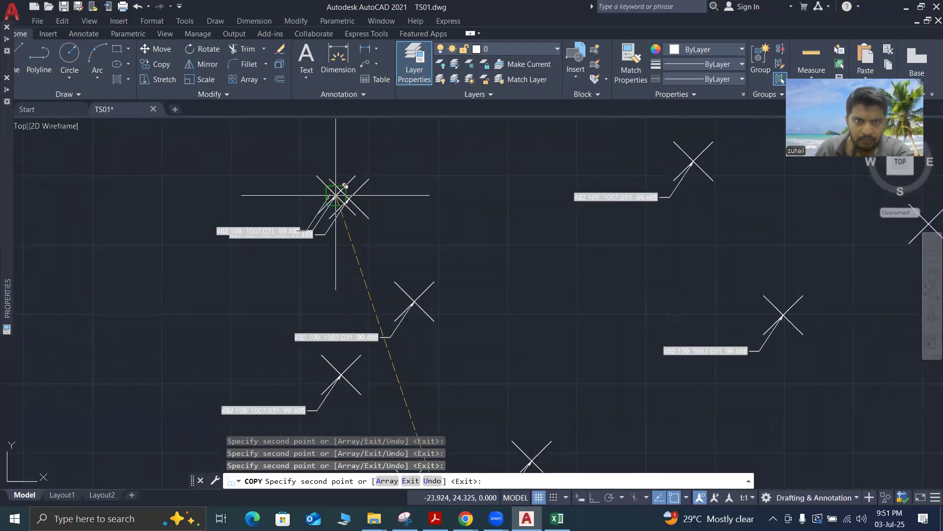
pyautogui.scroll(-5, 302, 278)
pyautogui.scroll(3, 411, 280)
pyautogui.scroll(-4, 411, 280)
pyautogui.scroll(3, 411, 280)
pyautogui.scroll(-3, 406, 248)
pyautogui.scroll(3, 409, 274)
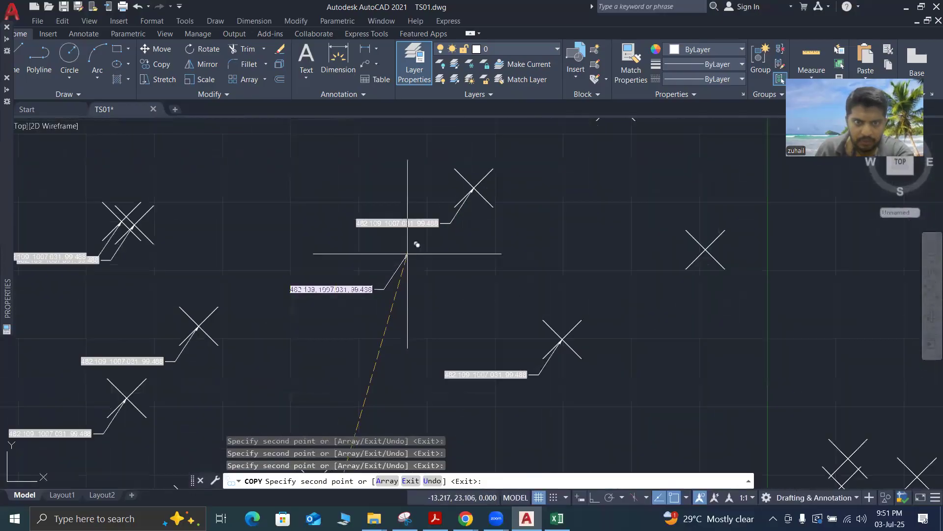
pyautogui.scroll(-2, 408, 254)
pyautogui.press('Escape')
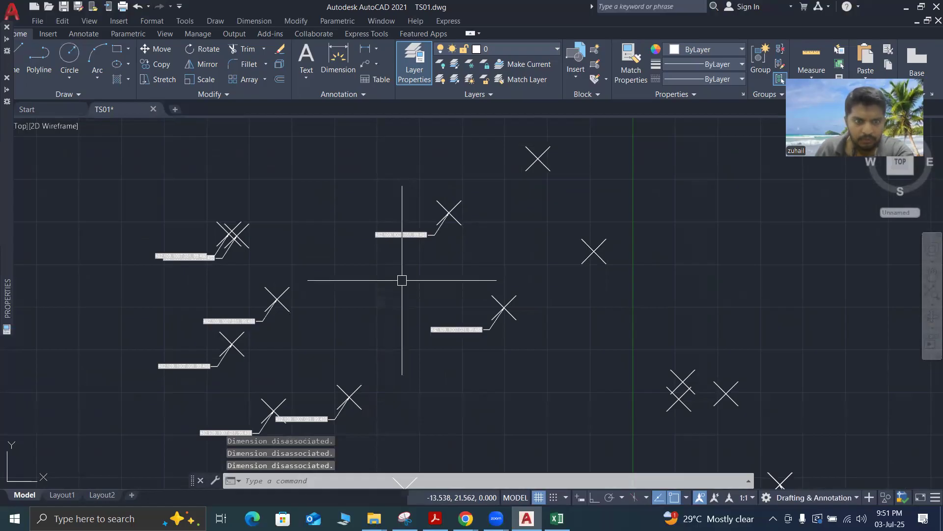
pyautogui.press('Escape')
pyautogui.press('Escape')
pyautogui.press('Escape')
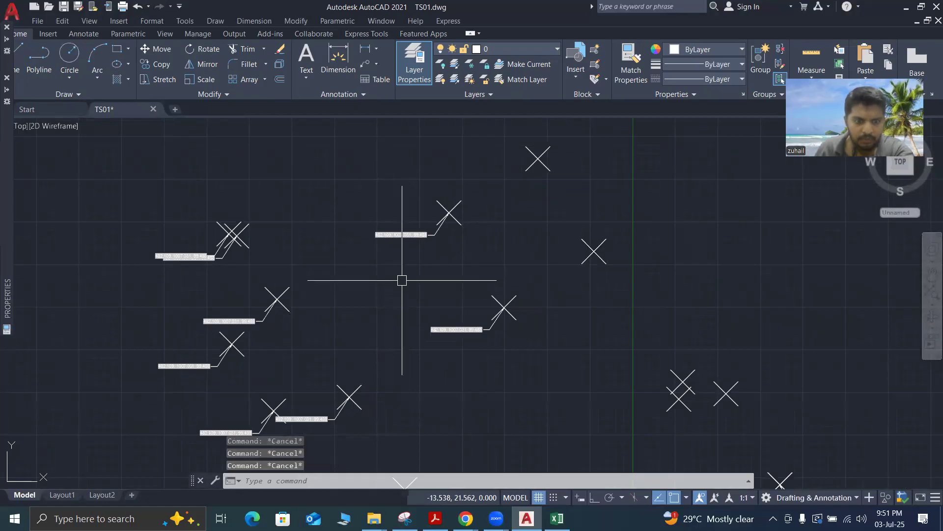
# Regenerate the model with REGEN and check the coordinate labels of the copied multileaders and the one at the origin
pyautogui.write('re')
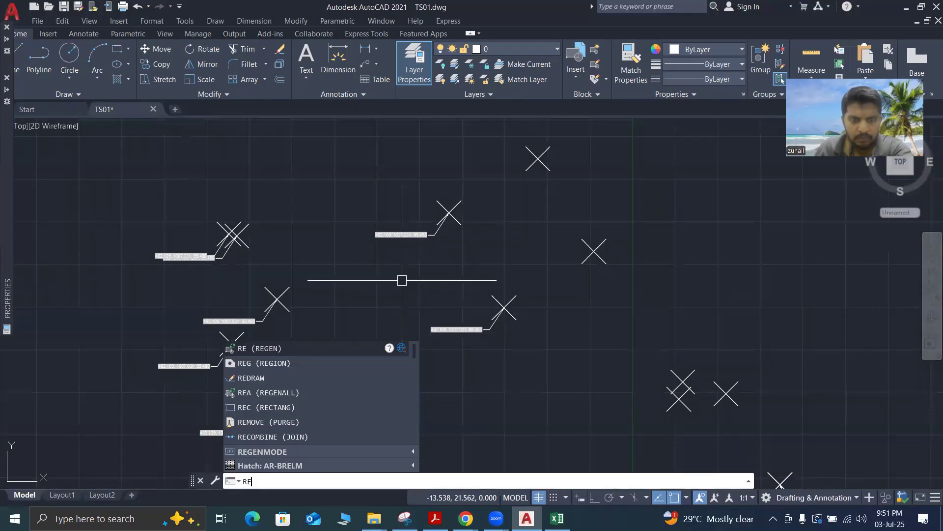
pyautogui.press('Return')
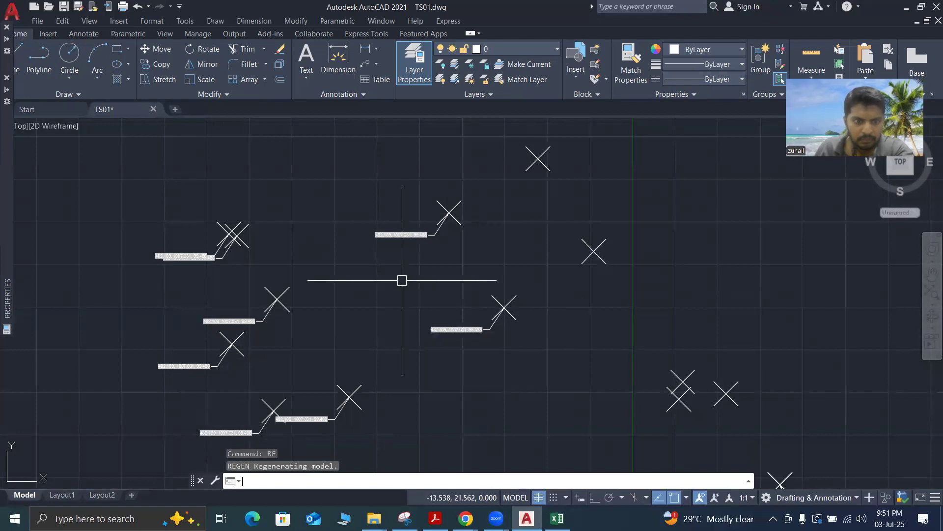
pyautogui.scroll(4, 413, 213)
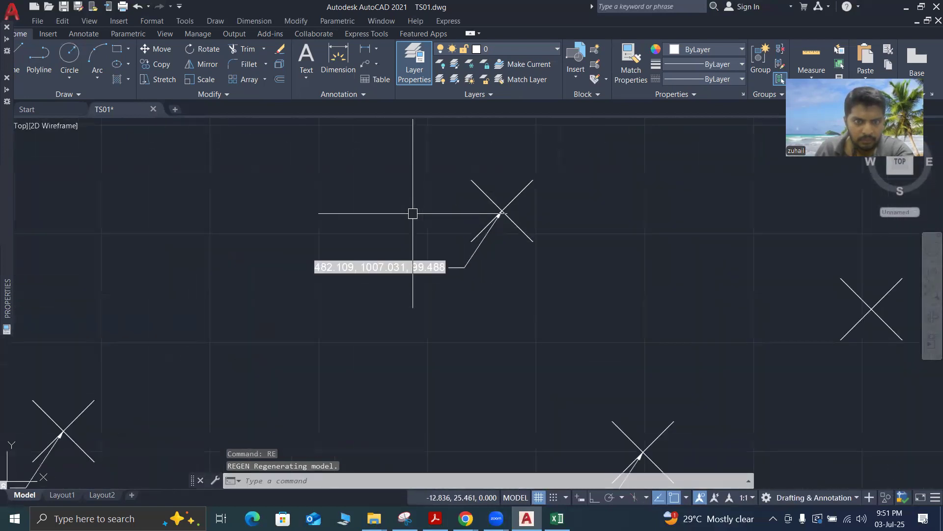
pyautogui.scroll(-4, 412, 213)
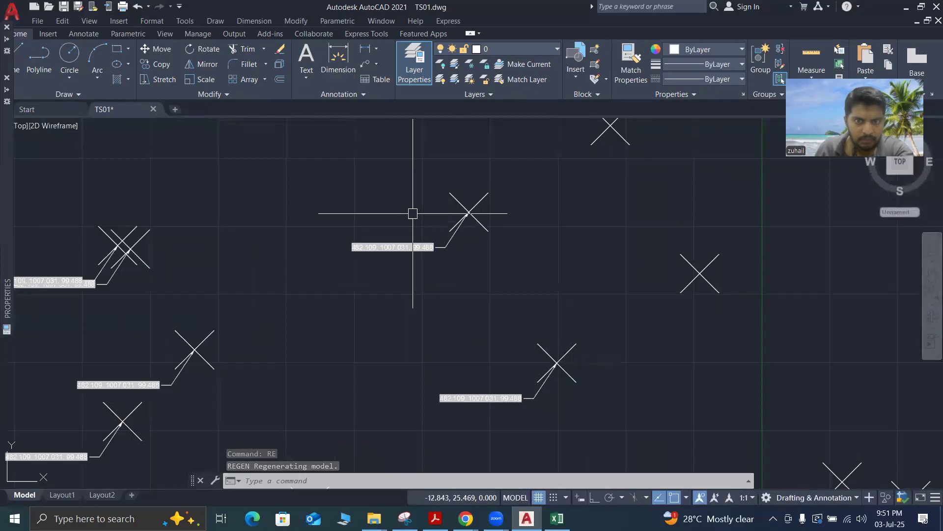
pyautogui.scroll(5, 467, 327)
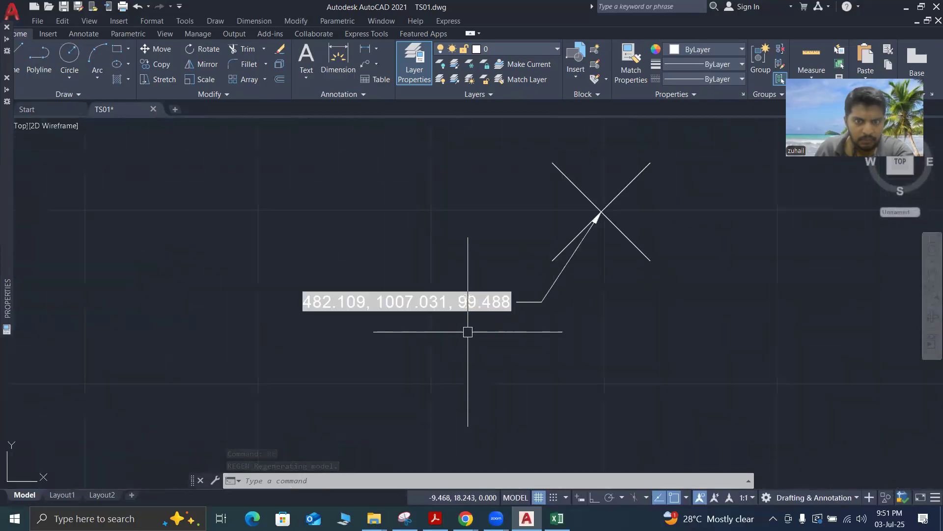
pyautogui.scroll(-5, 467, 331)
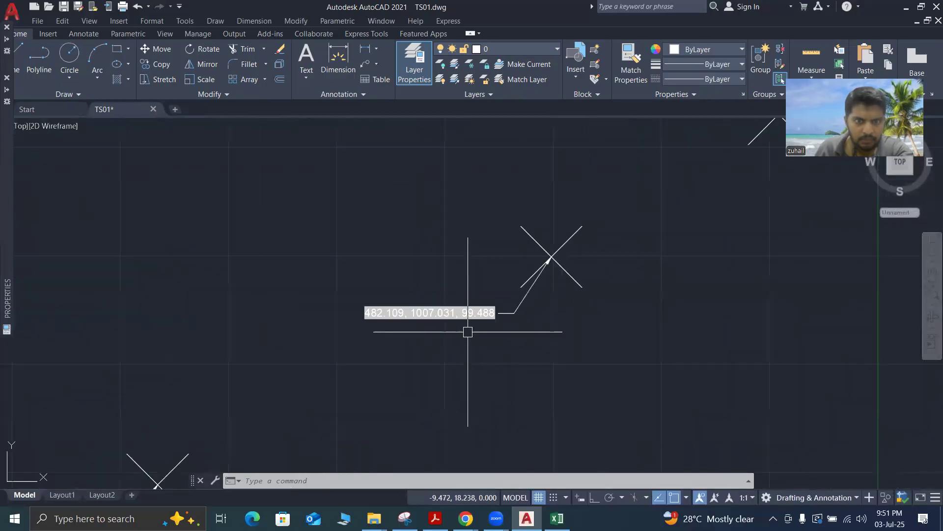
pyautogui.scroll(5, 363, 375)
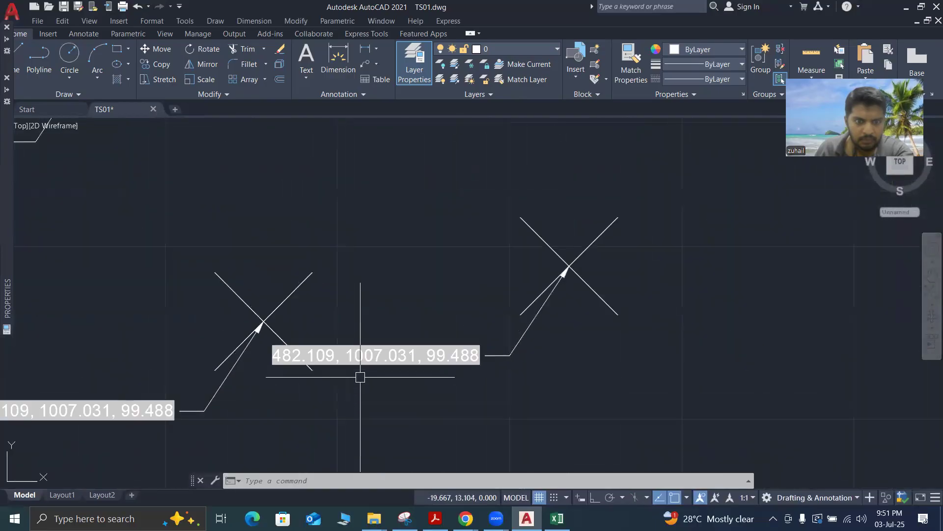
pyautogui.scroll(-7, 362, 337)
pyautogui.scroll(5, 407, 414)
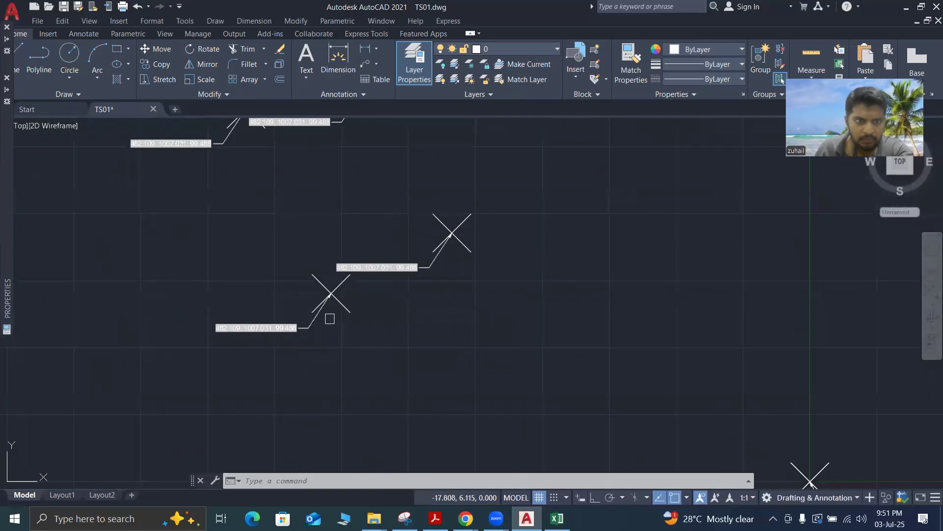
pyautogui.scroll(-4, 329, 320)
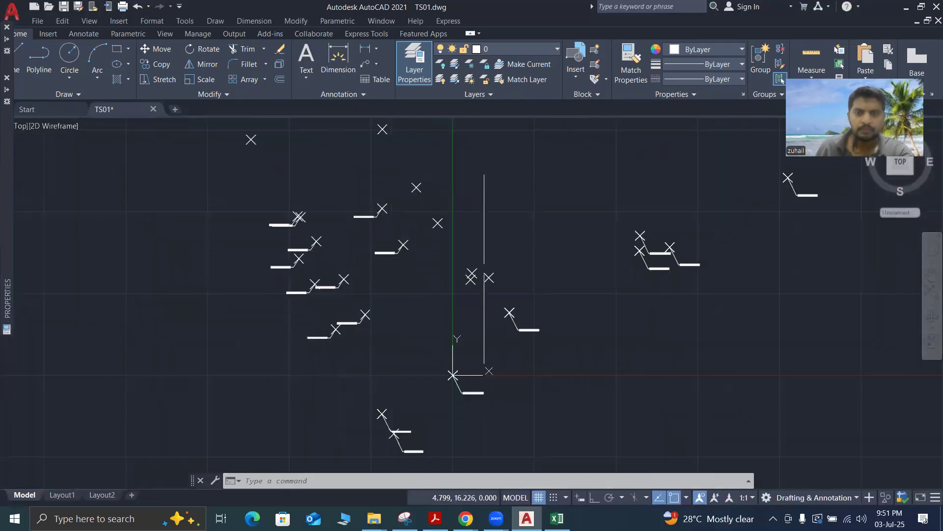
pyautogui.scroll(5, 480, 405)
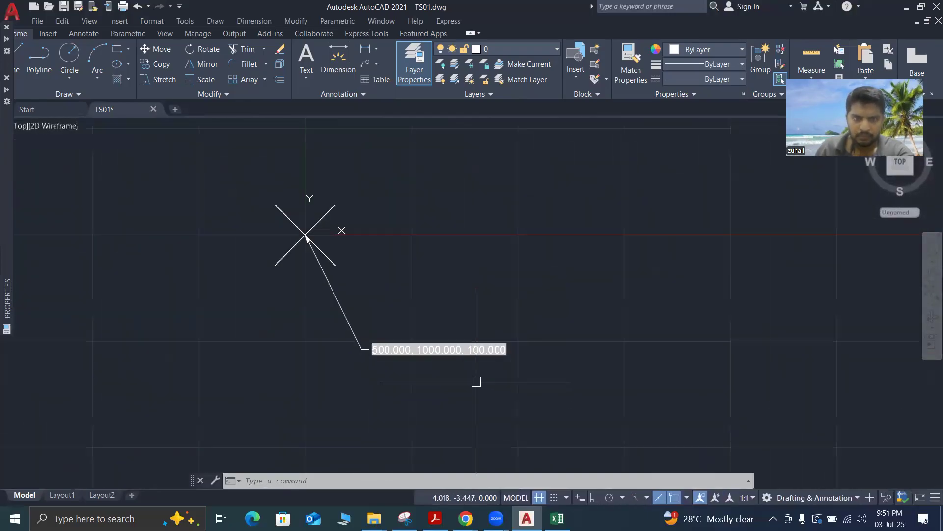
pyautogui.scroll(-5, 477, 383)
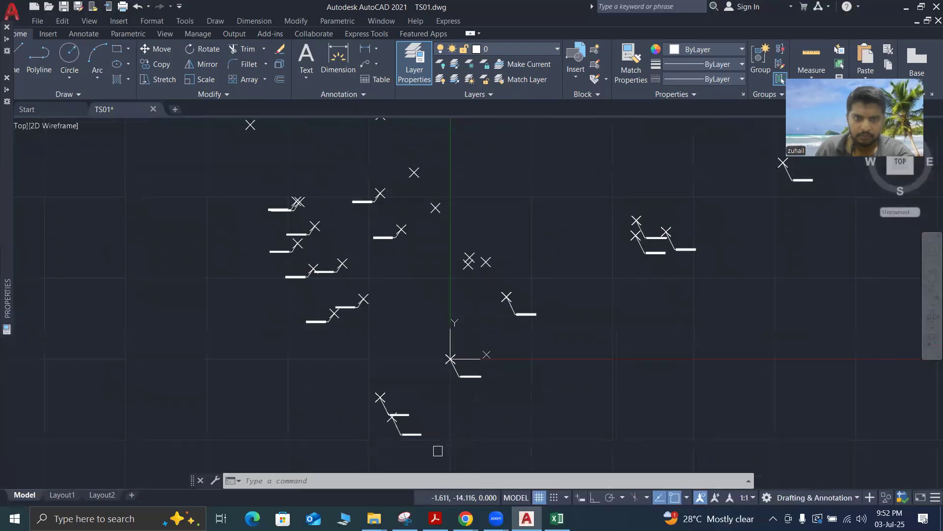
pyautogui.scroll(5, 427, 448)
pyautogui.scroll(-5, 461, 423)
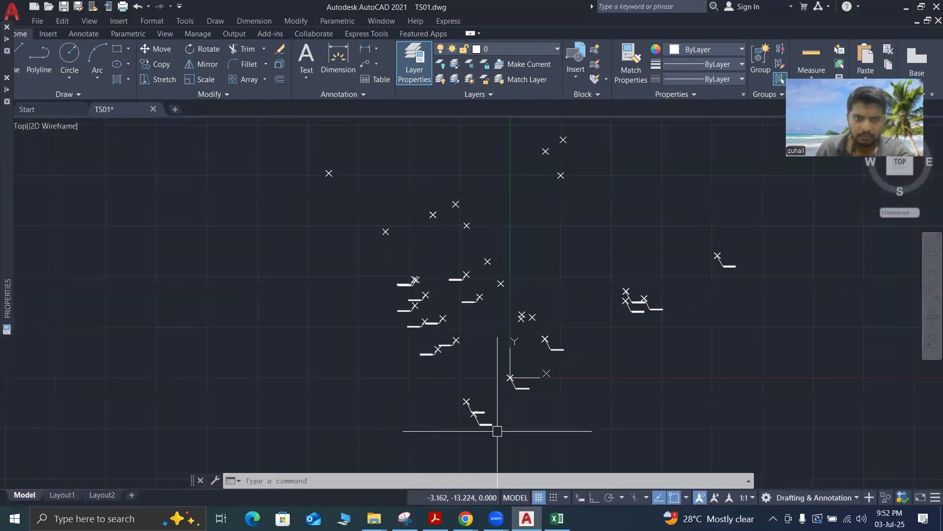
# Compare the coordinate labels across the group of copied multileaders with those elsewhere in the drawing
pyautogui.scroll(6, 442, 368)
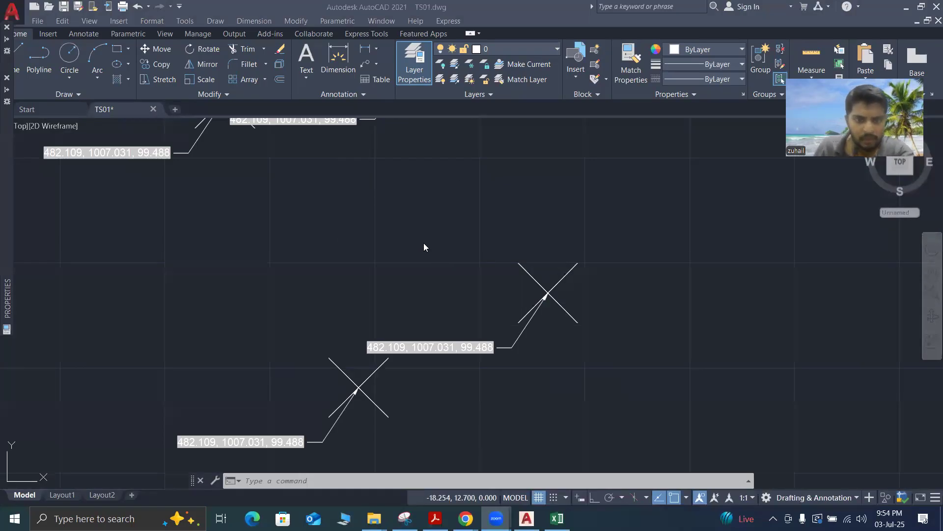
pyautogui.scroll(-3, 427, 246)
pyautogui.scroll(2, 428, 248)
pyautogui.scroll(2, 428, 247)
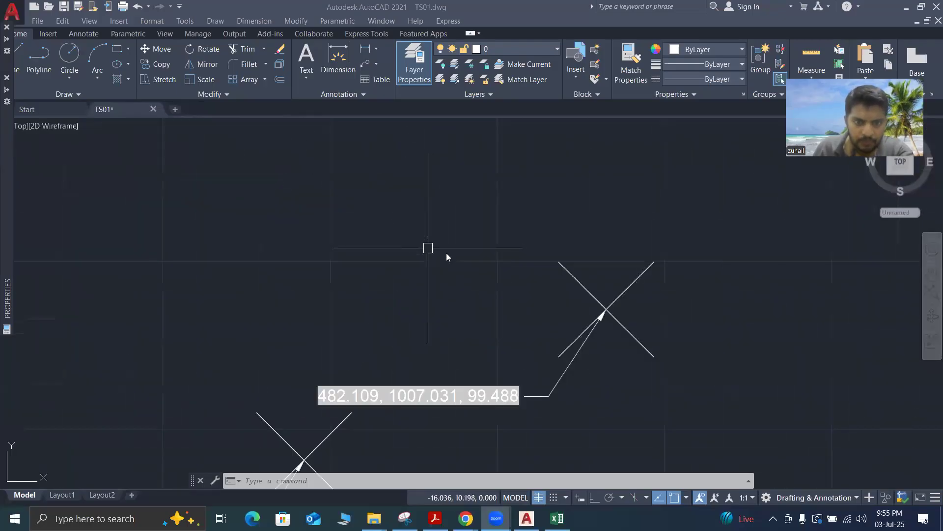
pyautogui.scroll(-2, 456, 255)
pyautogui.scroll(2, 310, 194)
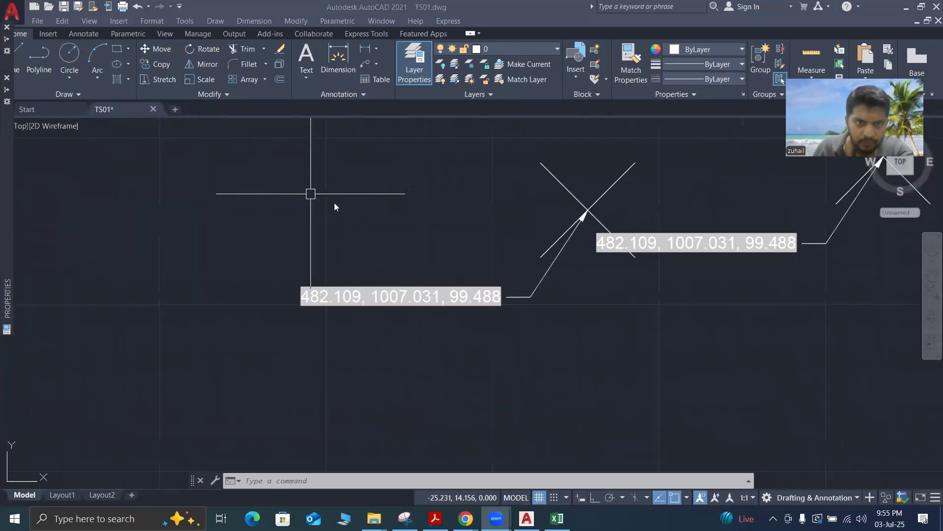
pyautogui.scroll(-3, 312, 194)
pyautogui.scroll(-1, 358, 228)
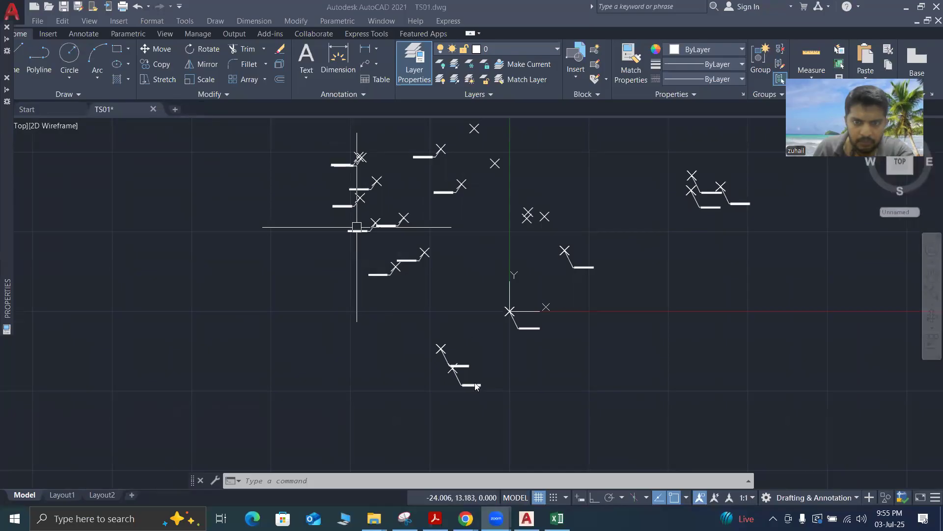
pyautogui.scroll(6, 475, 383)
pyautogui.scroll(-1, 505, 336)
pyautogui.scroll(-1, 532, 385)
pyautogui.scroll(-3, 499, 333)
pyautogui.scroll(2, 412, 226)
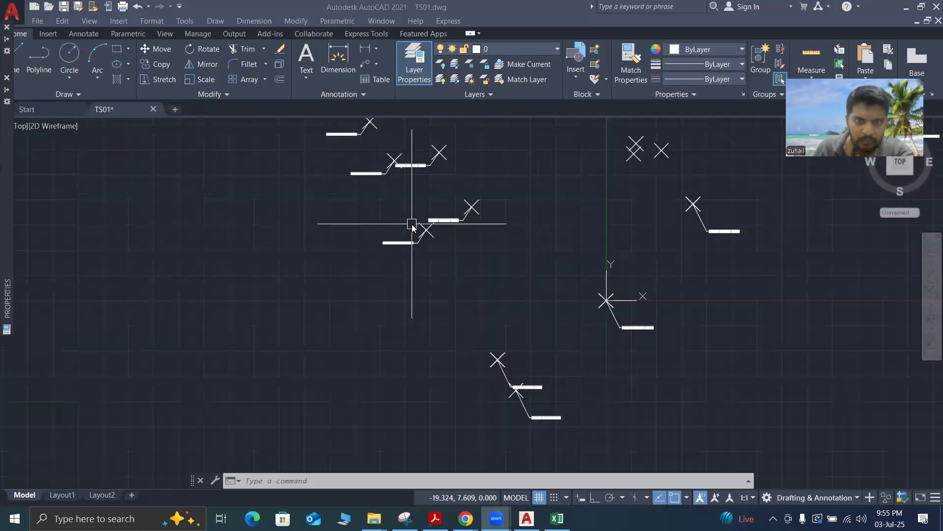
pyautogui.scroll(3, 407, 224)
pyautogui.scroll(-3, 497, 326)
pyautogui.scroll(3, 431, 227)
pyautogui.scroll(3, 431, 227)
pyautogui.scroll(-3, 446, 249)
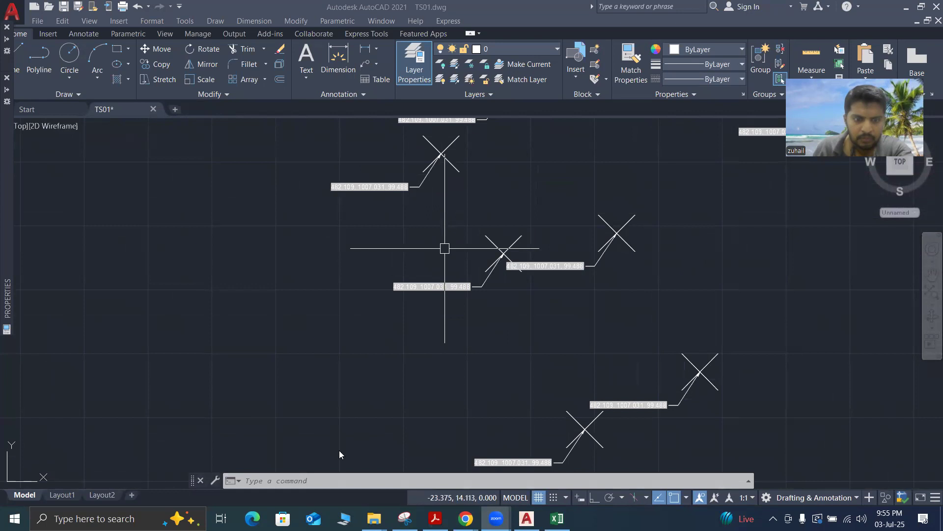
# Run REGEN on the model again and check one of the multileaders in the copied group by selecting it
pyautogui.click(319, 479)
pyautogui.write('re')
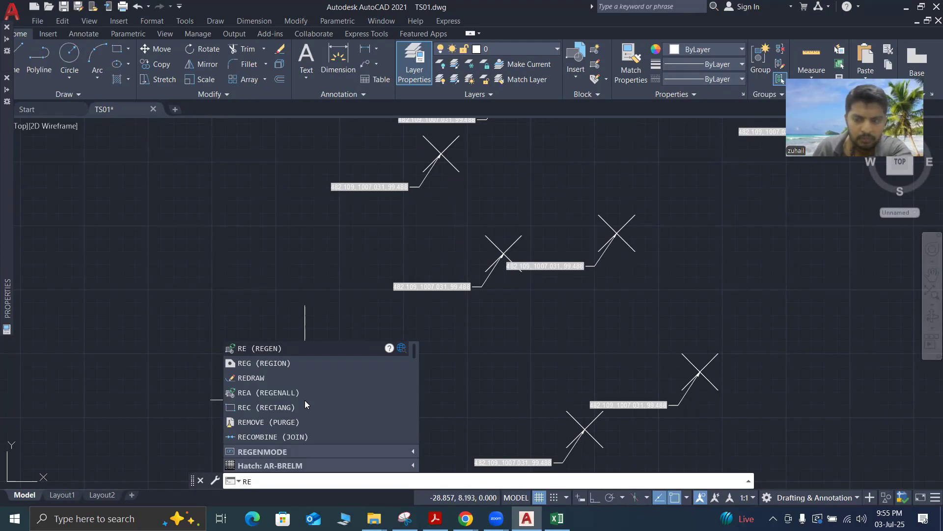
pyautogui.press('Return')
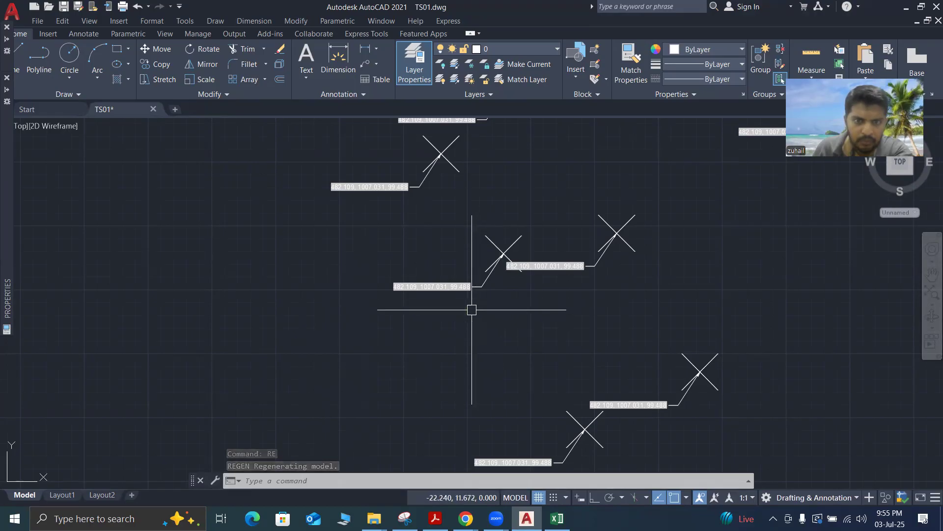
pyautogui.click(417, 287)
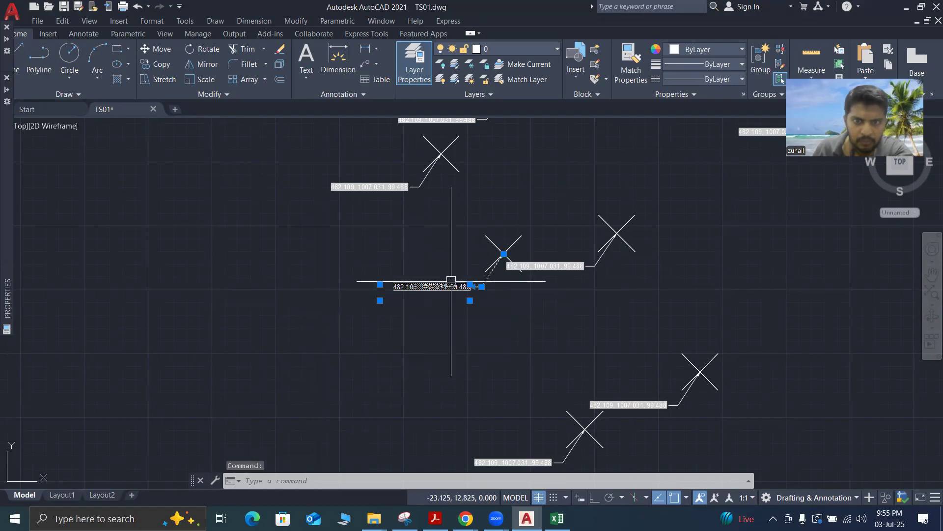
pyautogui.press('Escape')
# Delete the two multileaders attached to the pair of nearly overlapping survey points
pyautogui.scroll(-5, 411, 279)
pyautogui.scroll(2, 353, 237)
pyautogui.scroll(2, 352, 237)
pyautogui.scroll(-1, 362, 252)
pyautogui.click(376, 208)
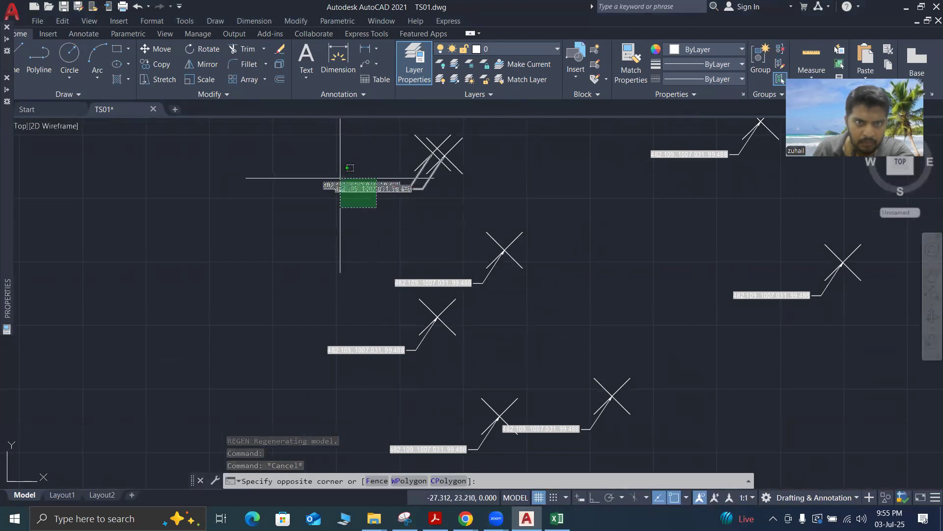
pyautogui.click(340, 178)
pyautogui.press('Delete')
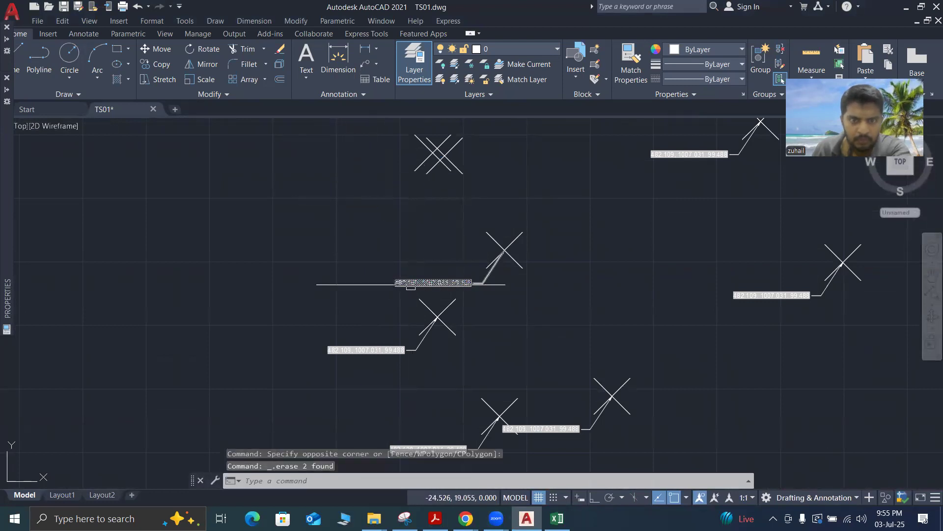
# Delete the four multileaders at the survey points just below the nearly overlapping pair
pyautogui.click(411, 285)
pyautogui.press('Delete')
pyautogui.click(369, 349)
pyautogui.press('Delete')
pyautogui.click(543, 427)
pyautogui.press('Delete')
pyautogui.click(433, 449)
pyautogui.press('Delete')
# Delete the two copied multileaders at the survey points to the right of the cleared group, nearer the Y axis
pyautogui.scroll(-3, 550, 310)
pyautogui.scroll(5, 680, 282)
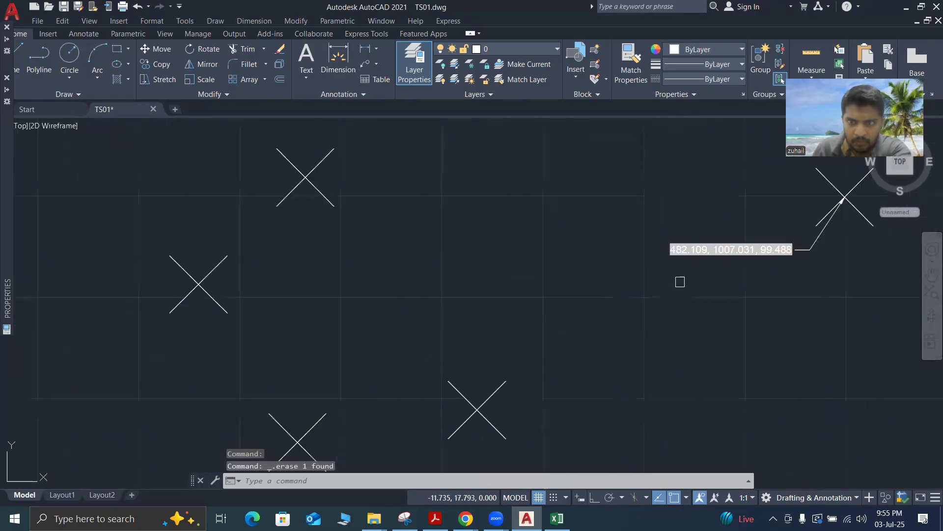
pyautogui.scroll(-5, 606, 288)
pyautogui.scroll(5, 607, 261)
pyautogui.click(607, 229)
pyautogui.press('Delete')
pyautogui.scroll(-5, 575, 286)
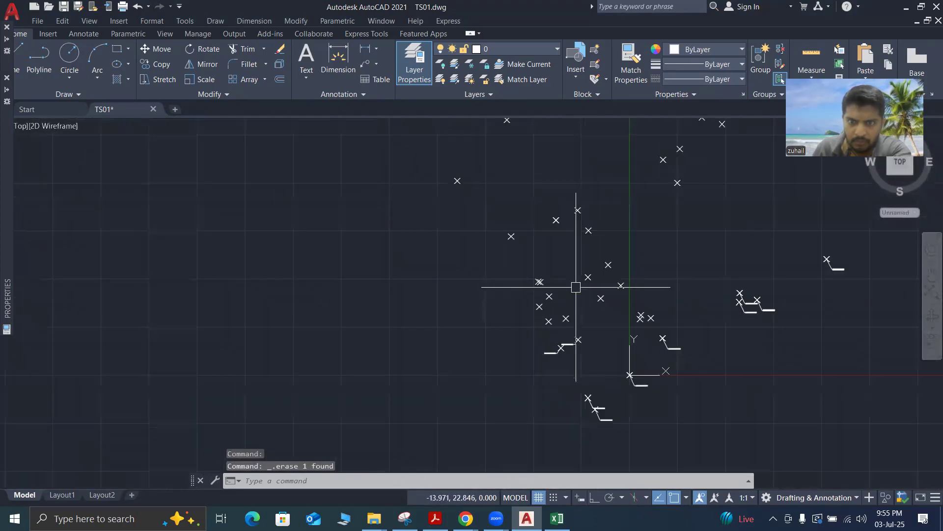
# Delete the two remaining multileaders at the pair of survey points below the cleared group, left of the Y axis
pyautogui.scroll(5, 565, 332)
pyautogui.click(592, 372)
pyautogui.press('Delete')
pyautogui.scroll(-5, 585, 325)
pyautogui.scroll(5, 501, 347)
pyautogui.click(502, 353)
pyautogui.press('Delete')
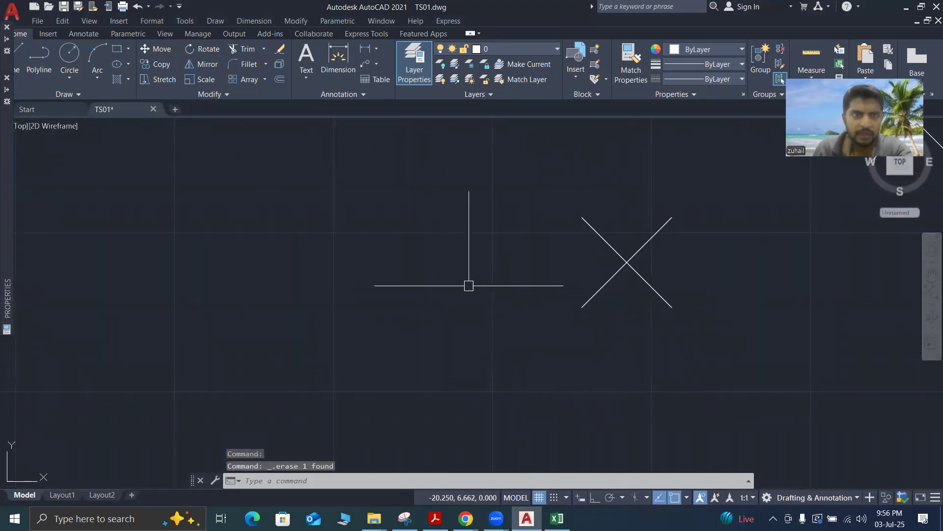
# Place a new multileader with its arrowhead on the lower-left survey point, its landing below left, and widen its text area
pyautogui.click(366, 65)
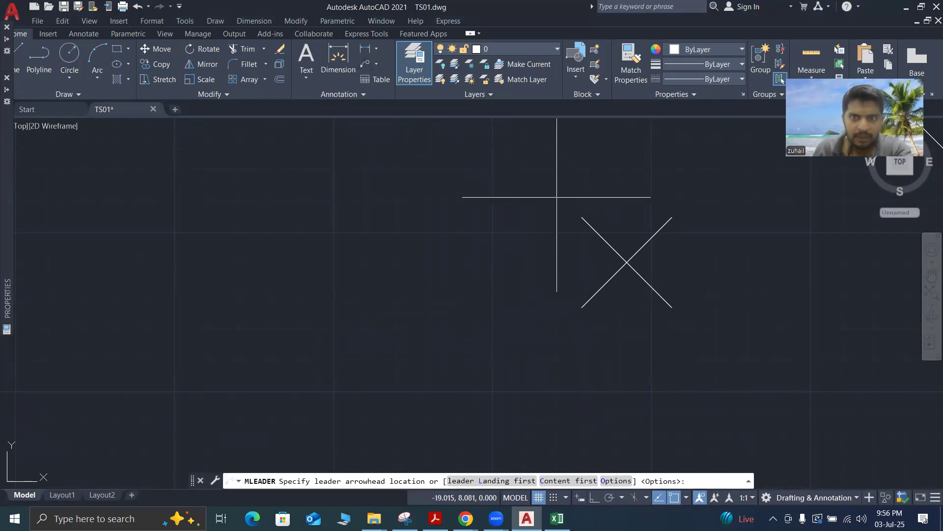
pyautogui.click(625, 264)
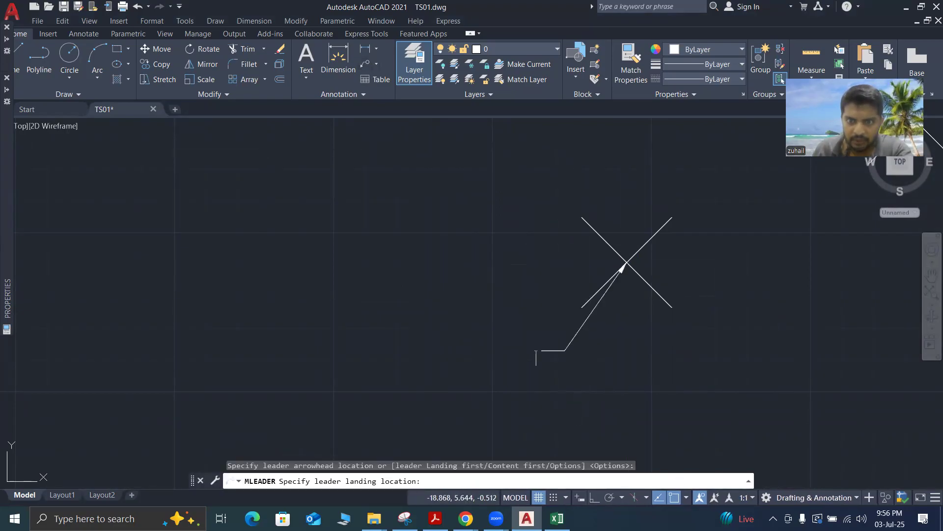
pyautogui.click(536, 350)
pyautogui.moveTo(527, 346); pyautogui.dragTo(373, 347)
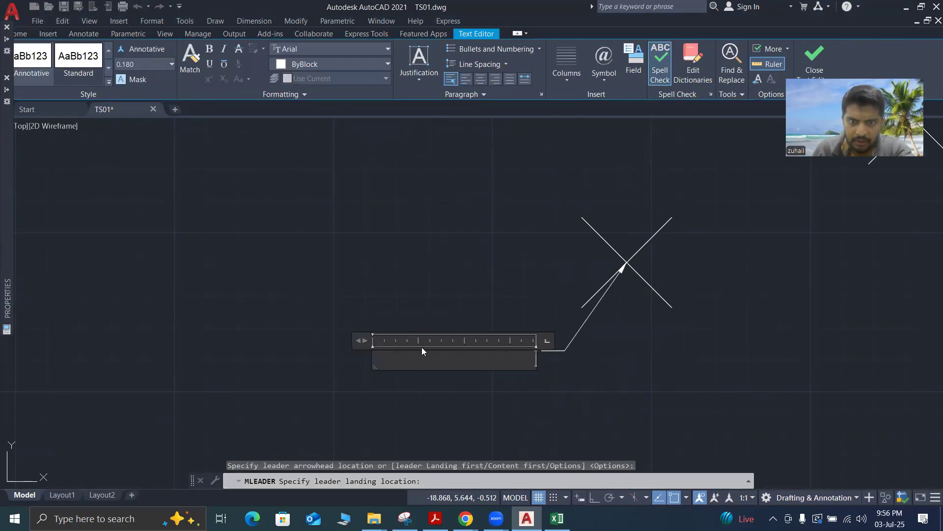
# Insert an object field showing that point's Position in current units as the multileader text, widen the text area and finish editing
pyautogui.rightClick(457, 359)
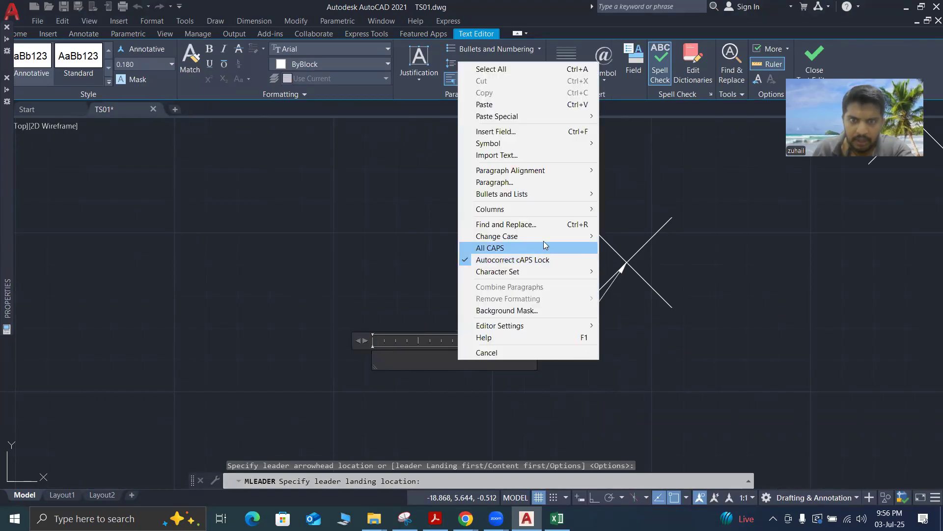
pyautogui.click(521, 131)
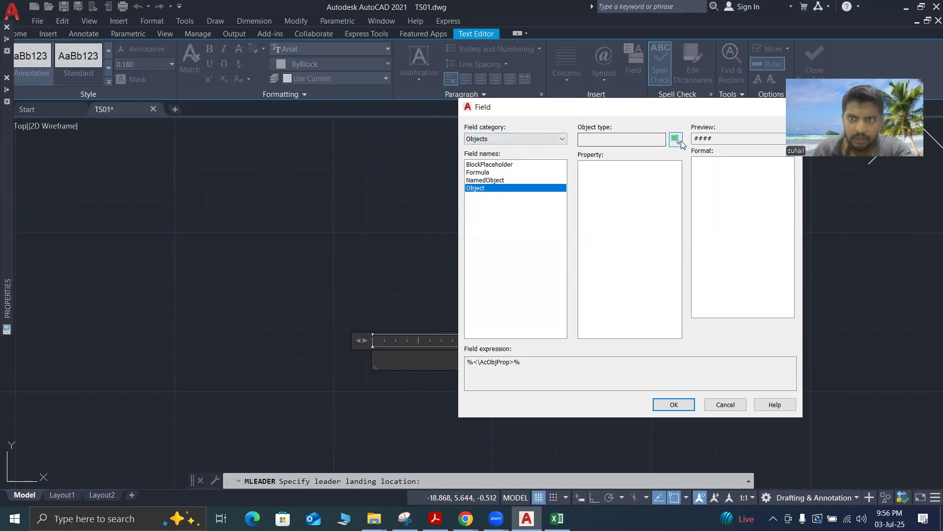
pyautogui.click(676, 140)
pyautogui.click(627, 265)
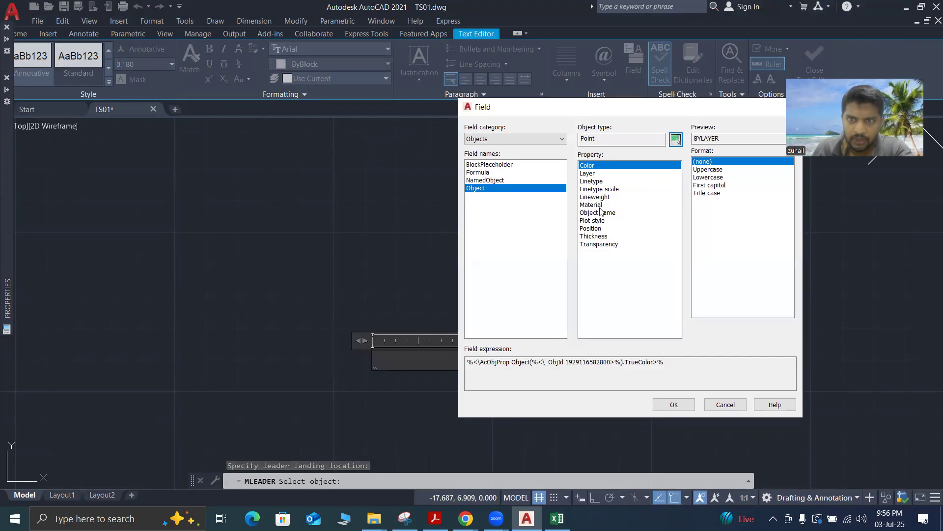
pyautogui.click(595, 228)
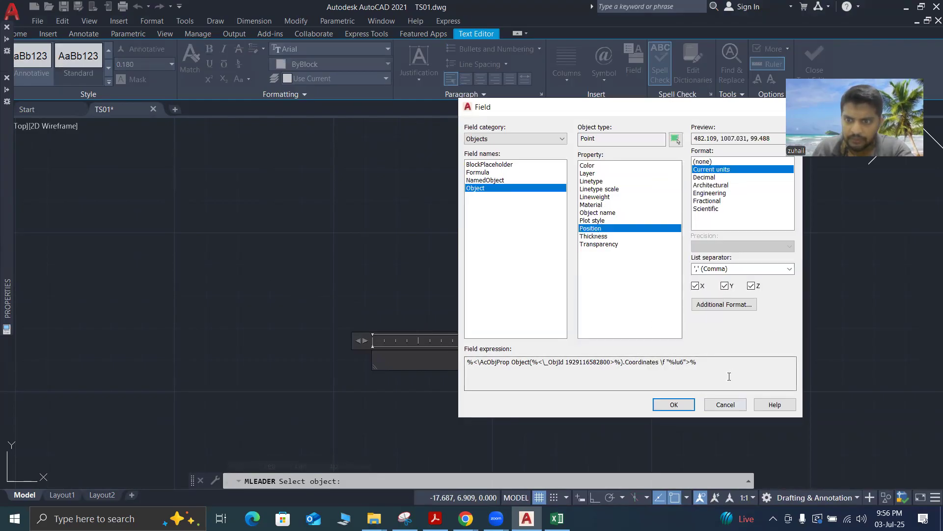
pyautogui.click(674, 404)
pyautogui.moveTo(362, 340); pyautogui.dragTo(297, 339)
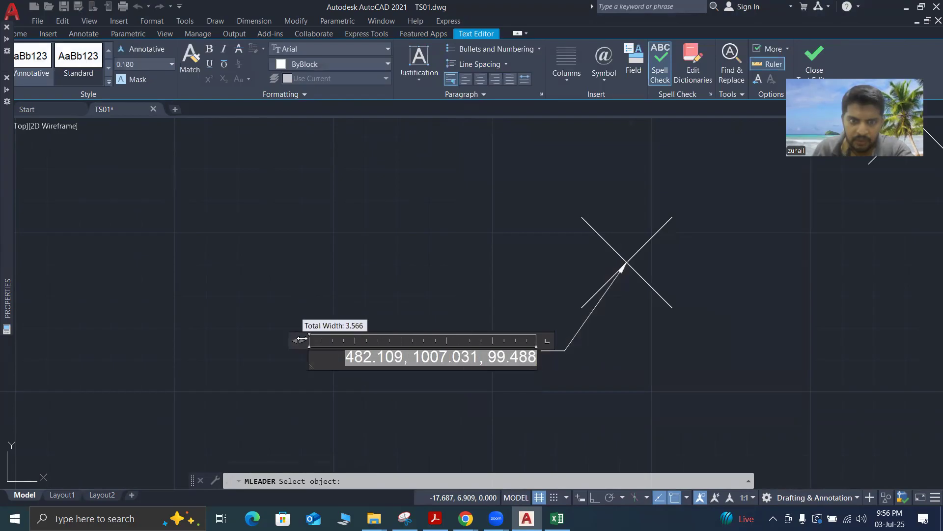
pyautogui.click(440, 285)
# Copy the new coordinate multileader from its arrow tip to the nearest survey point above and to the left
pyautogui.click(553, 375)
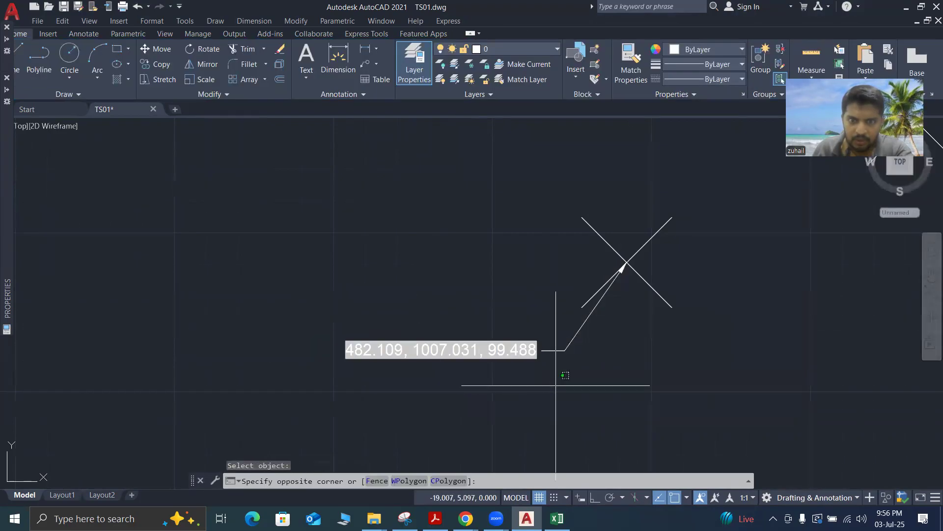
pyautogui.click(398, 293)
pyautogui.rightClick(397, 293)
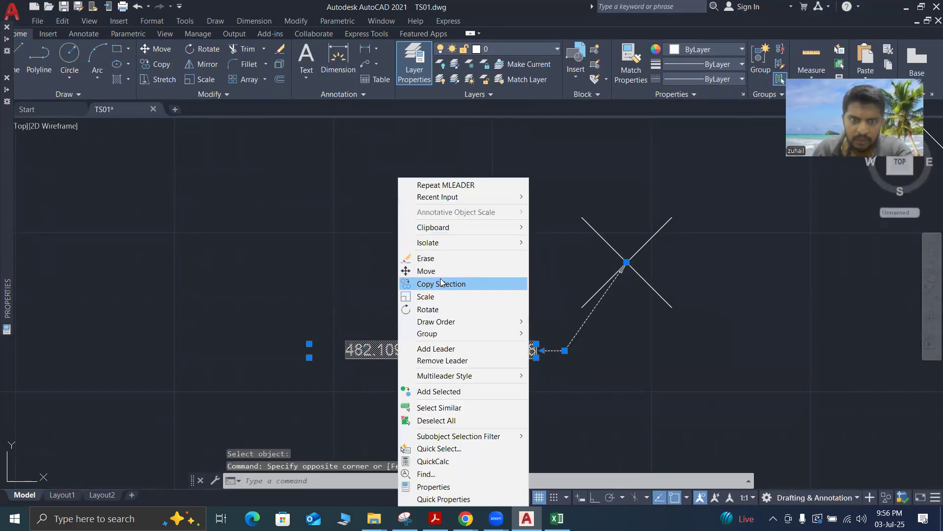
pyautogui.click(441, 284)
pyautogui.click(627, 262)
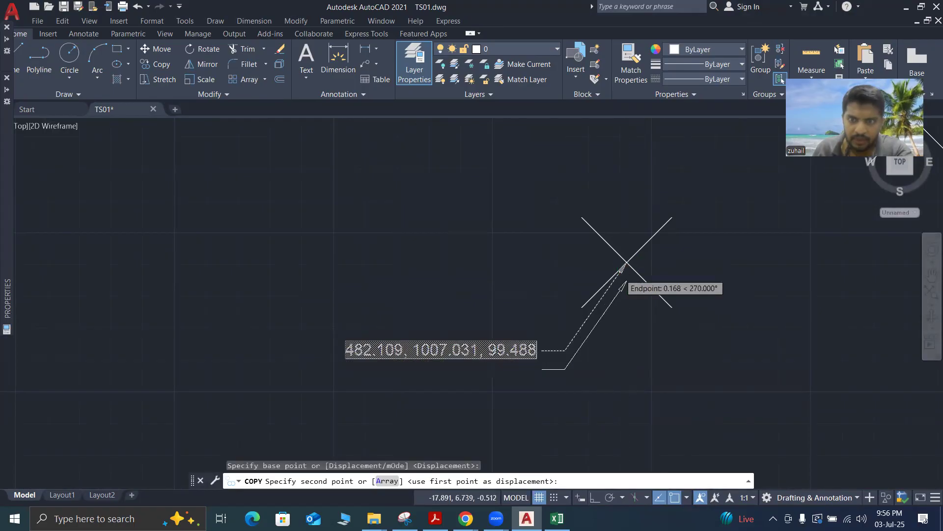
pyautogui.scroll(-3, 625, 267)
pyautogui.scroll(3, 618, 349)
pyautogui.click(584, 215)
# Place another copy of the multileader on the next survey point farther up and end the copying
pyautogui.scroll(-3, 611, 269)
pyautogui.scroll(3, 602, 260)
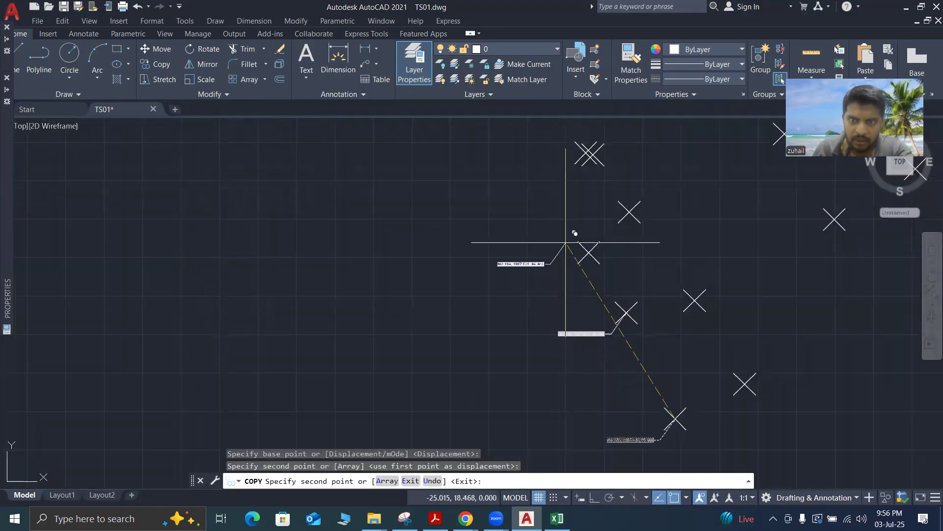
pyautogui.click(589, 252)
pyautogui.press('Escape')
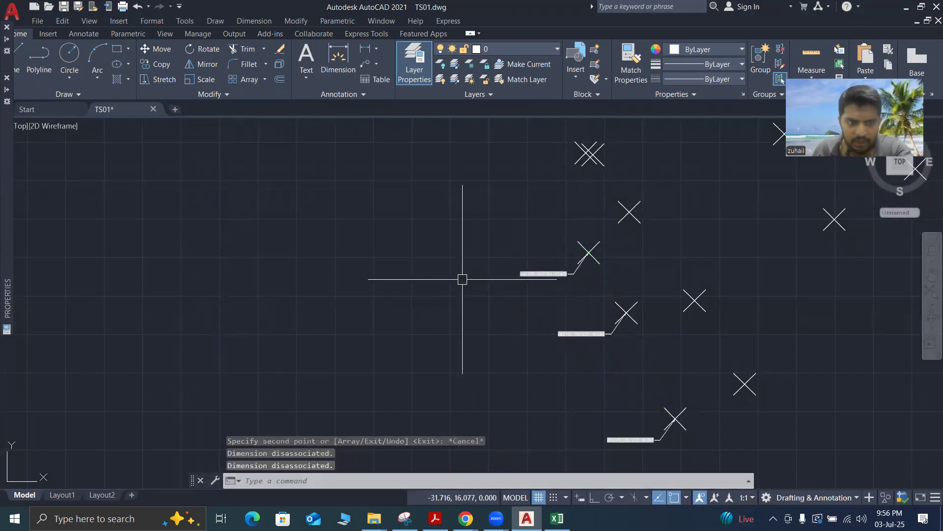
pyautogui.press('Escape')
pyautogui.press('Escape')
pyautogui.press('Escape')
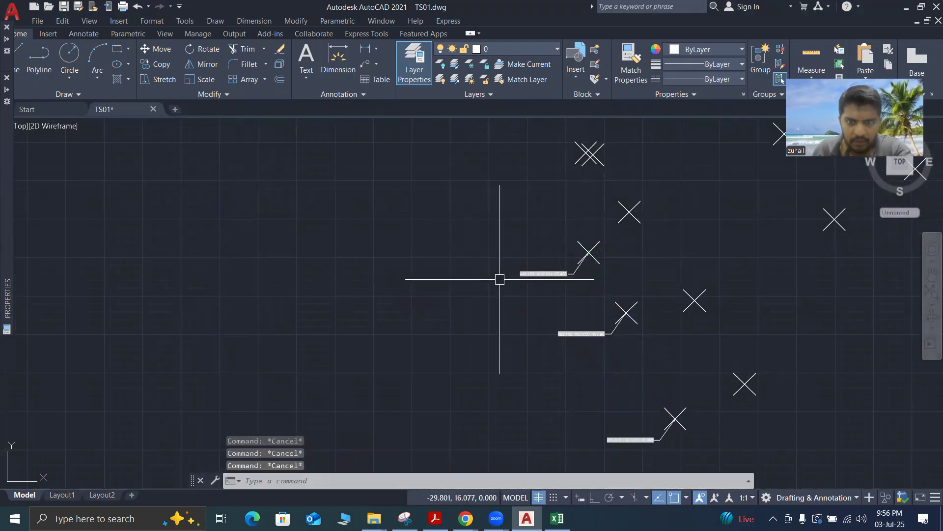
# Regenerate the model with REGEN and check the coordinate text of the original multileader and its two copies
pyautogui.scroll(-2, 588, 304)
pyautogui.scroll(8, 600, 358)
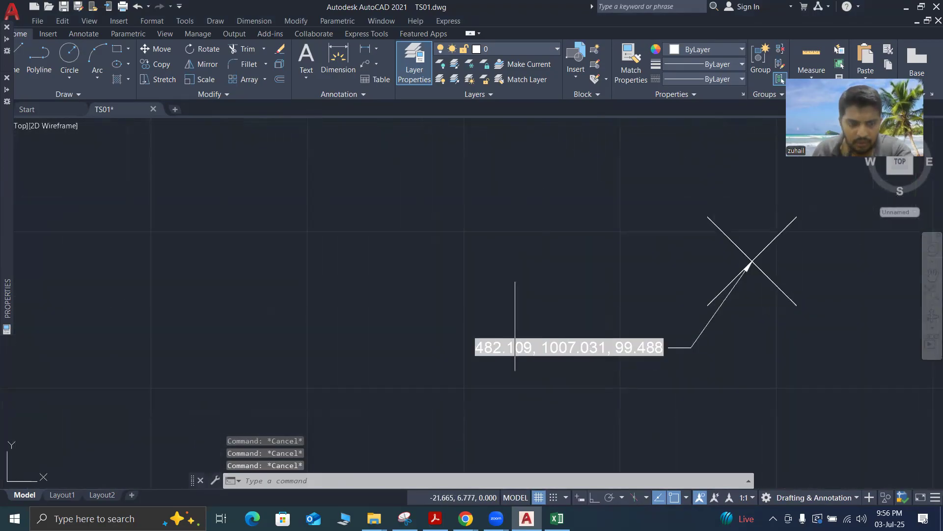
pyautogui.write('RE')
pyautogui.press('Return')
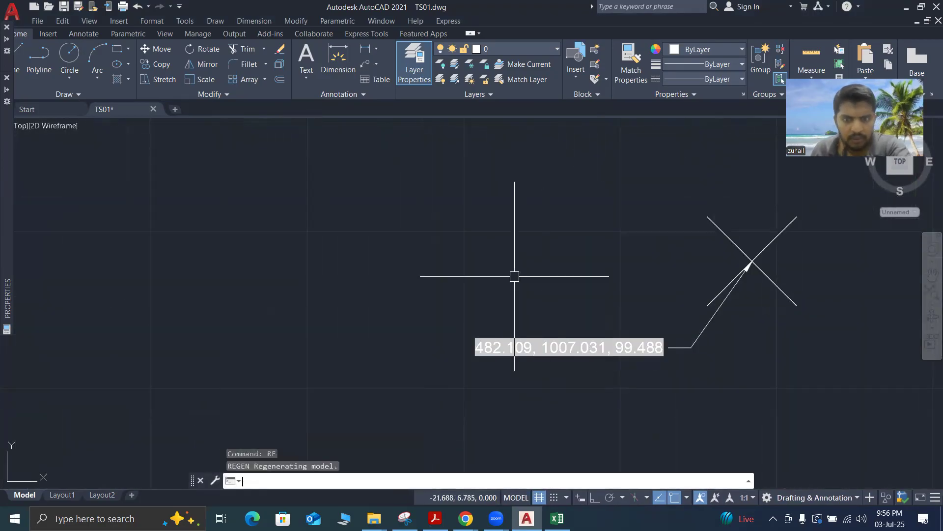
pyautogui.scroll(-4, 580, 315)
pyautogui.scroll(6, 541, 192)
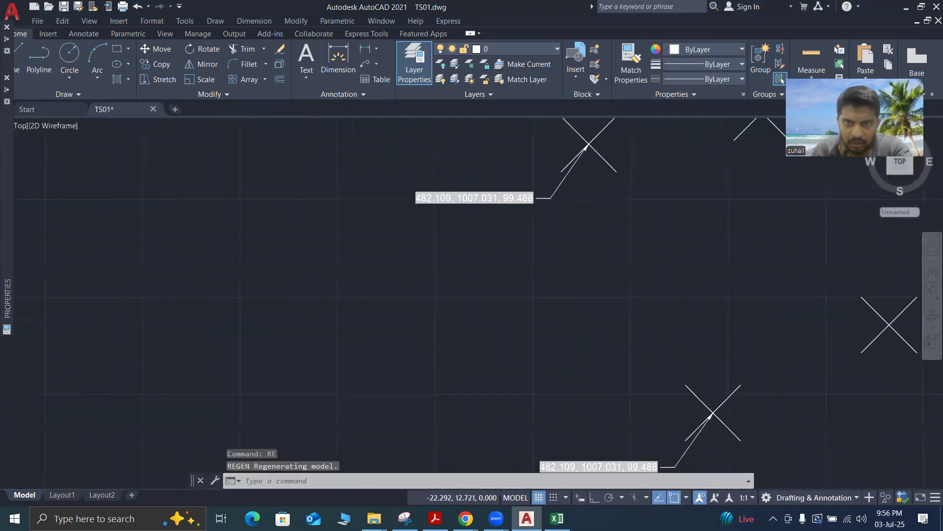
pyautogui.scroll(-5, 541, 190)
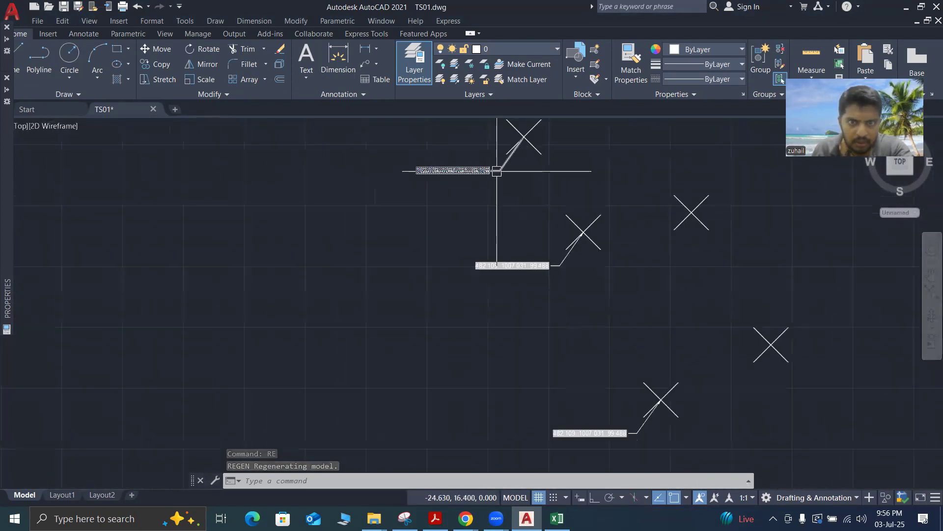
pyautogui.scroll(-3, 606, 327)
pyautogui.scroll(5, 559, 284)
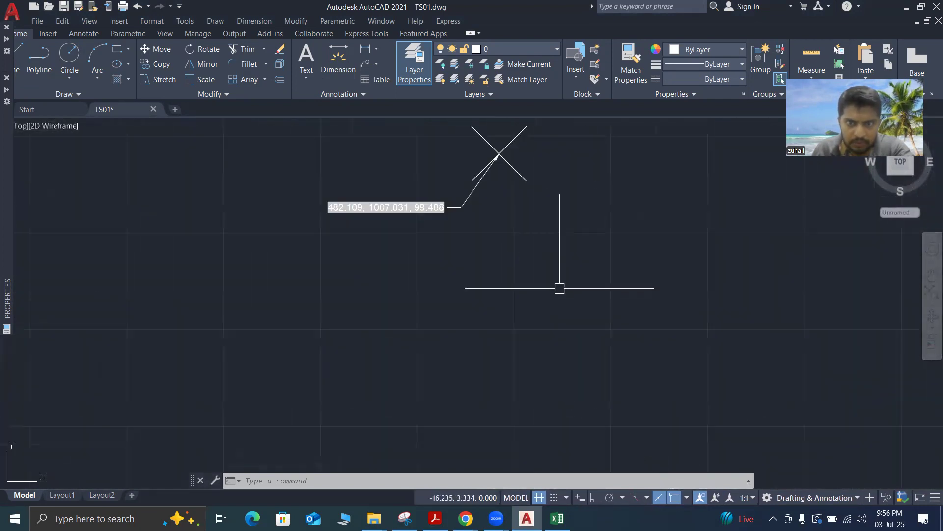
pyautogui.scroll(-3, 506, 237)
pyautogui.scroll(3, 506, 221)
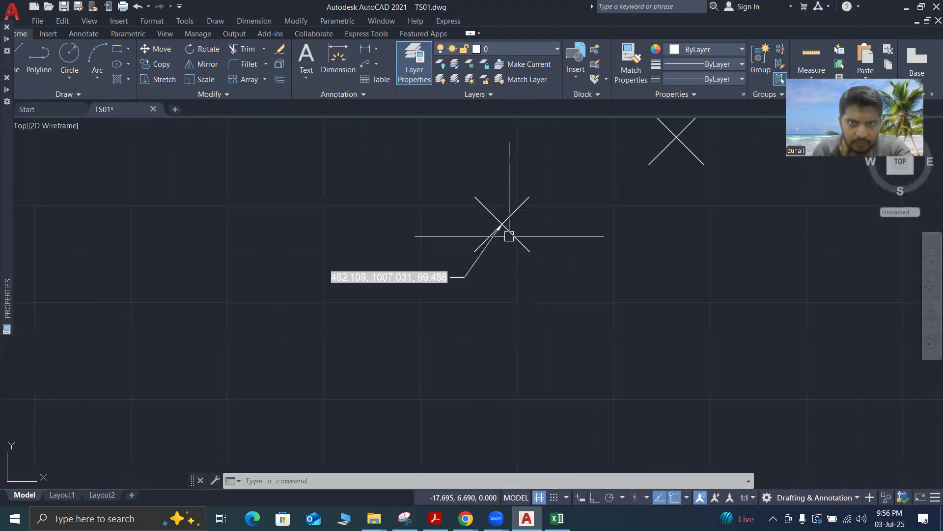
# Regenerate the model with the original point and its multileader selected, check the copied labels and clear the selection
pyautogui.click(506, 219)
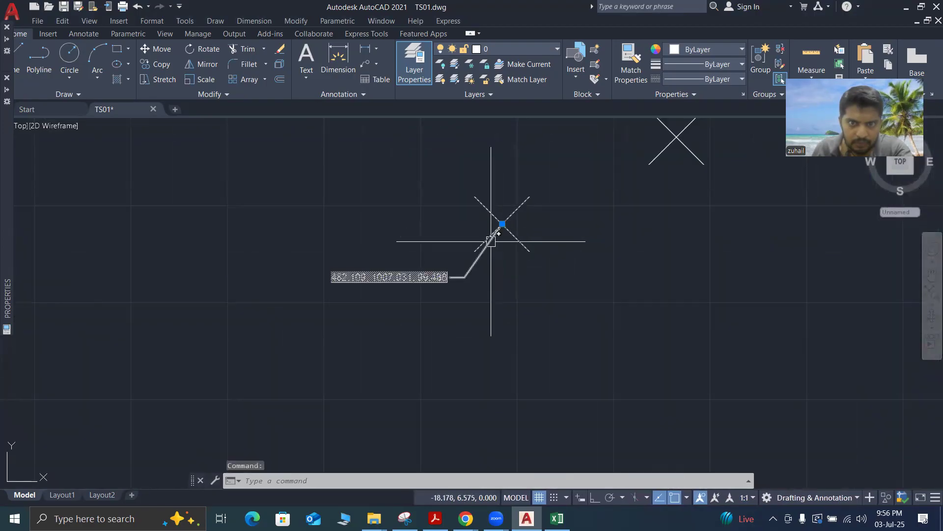
pyautogui.write('re')
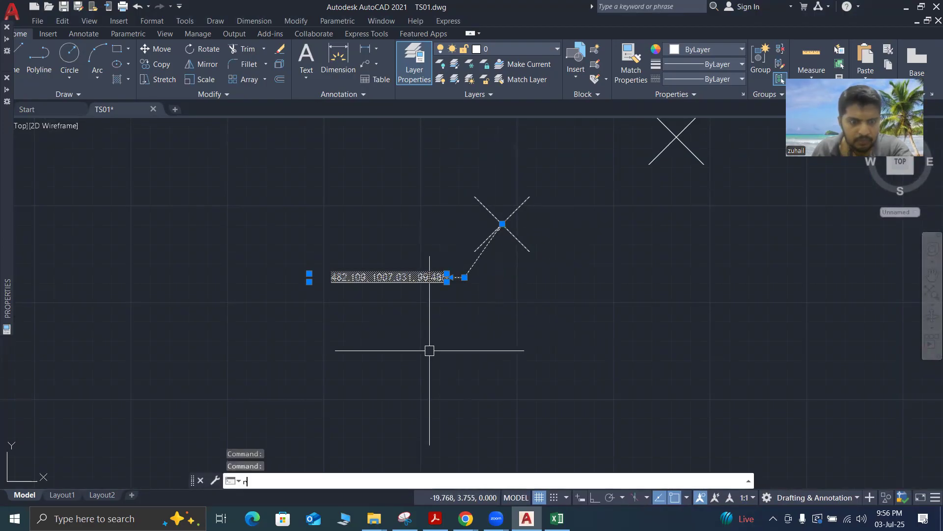
pyautogui.press('Return')
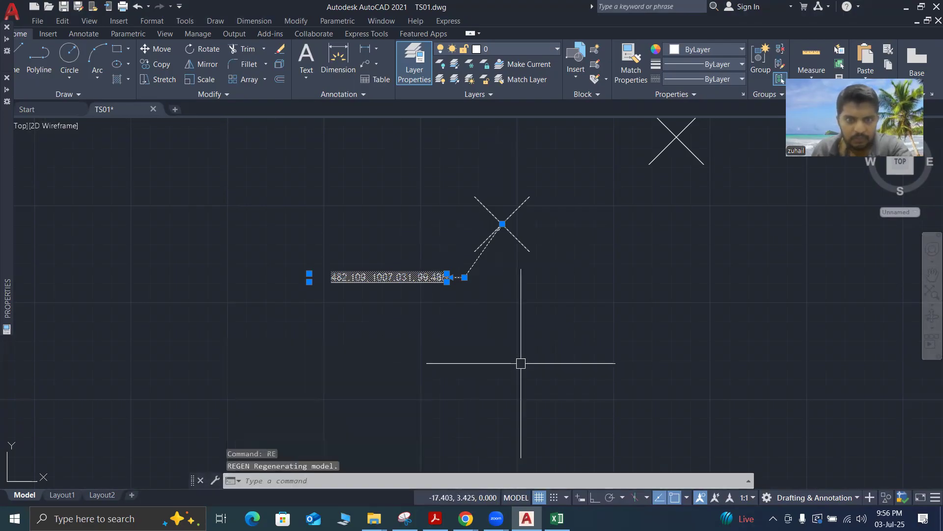
pyautogui.scroll(-4, 530, 382)
pyautogui.scroll(4, 458, 296)
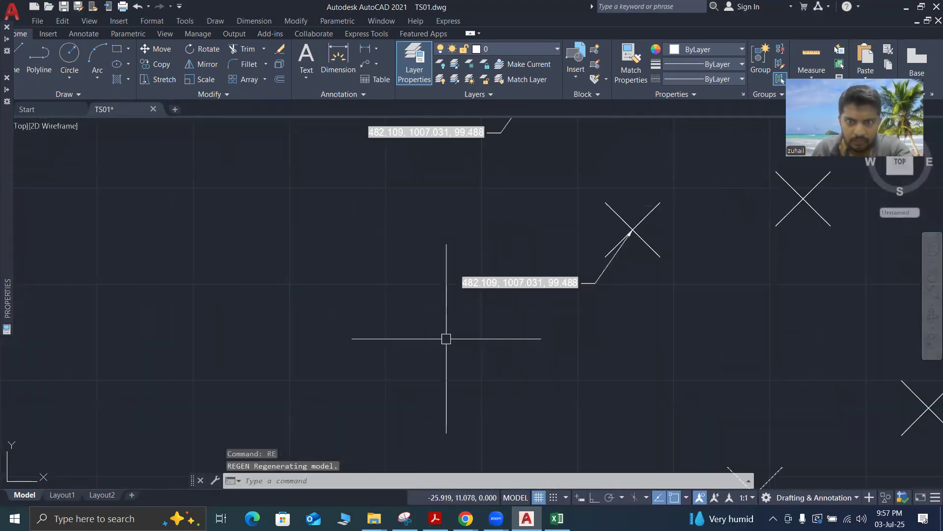
pyautogui.scroll(-3, 506, 342)
pyautogui.press('Escape')
pyautogui.press('Escape')
pyautogui.press('Escape')
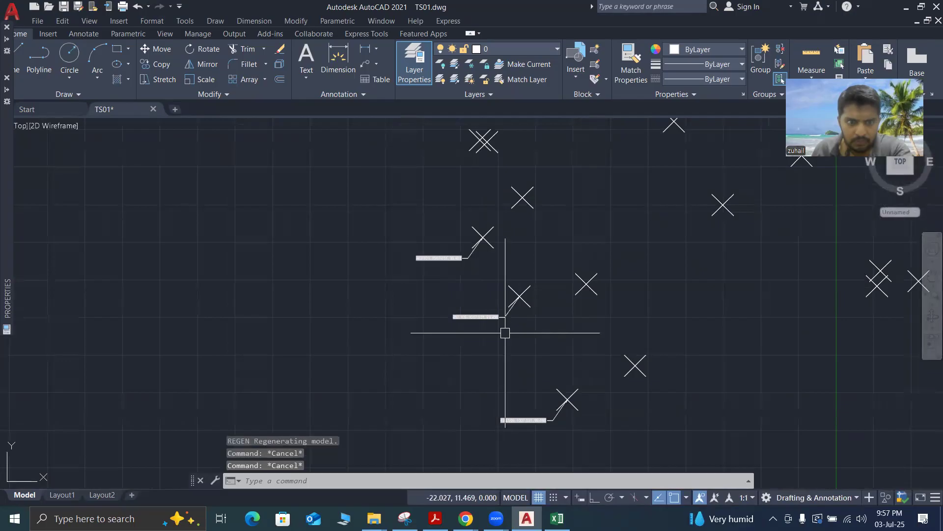
# Compare the copied labels with the original multileader again and run REGEN once more
pyautogui.scroll(5, 491, 319)
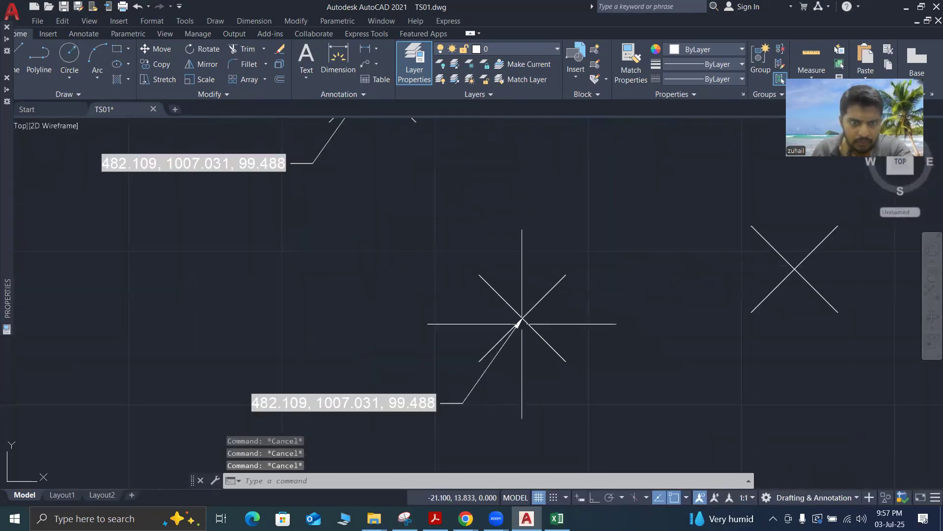
pyautogui.scroll(-3, 484, 285)
pyautogui.scroll(3, 483, 286)
pyautogui.scroll(-4, 483, 286)
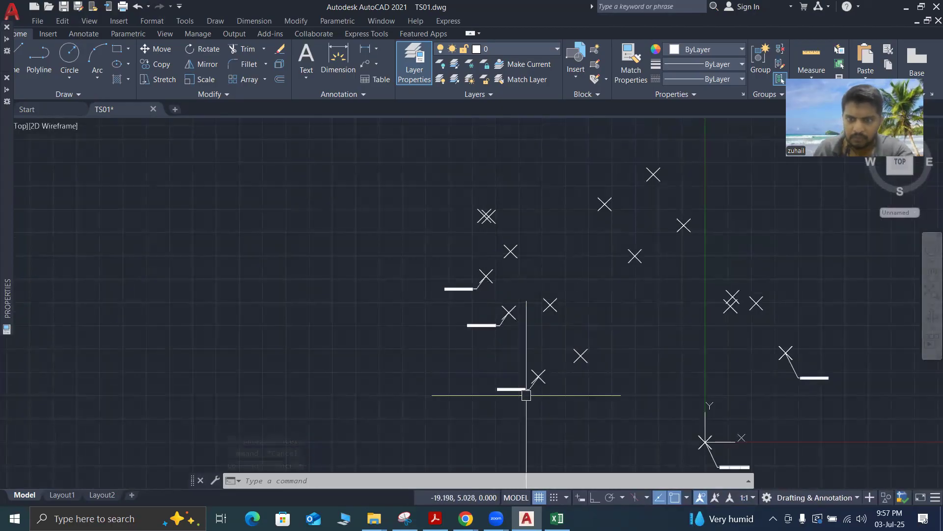
pyautogui.scroll(7, 508, 372)
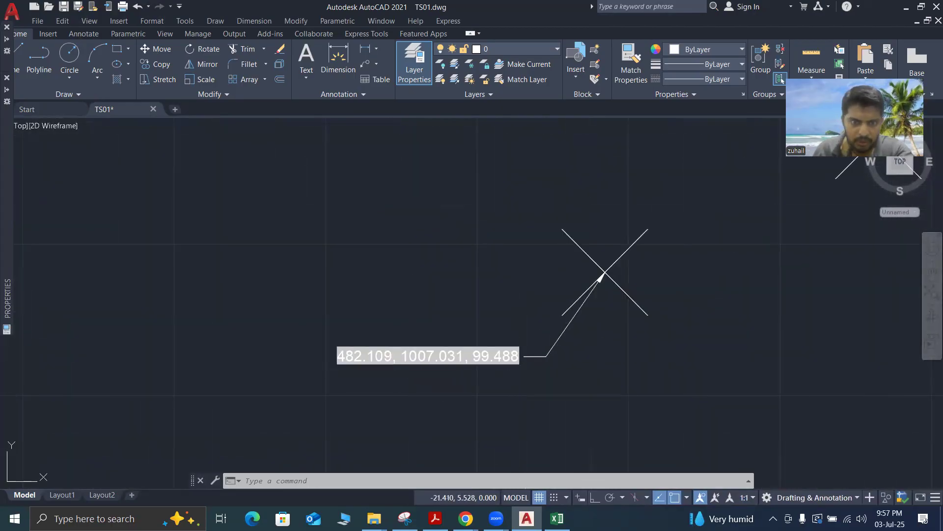
pyautogui.write('re')
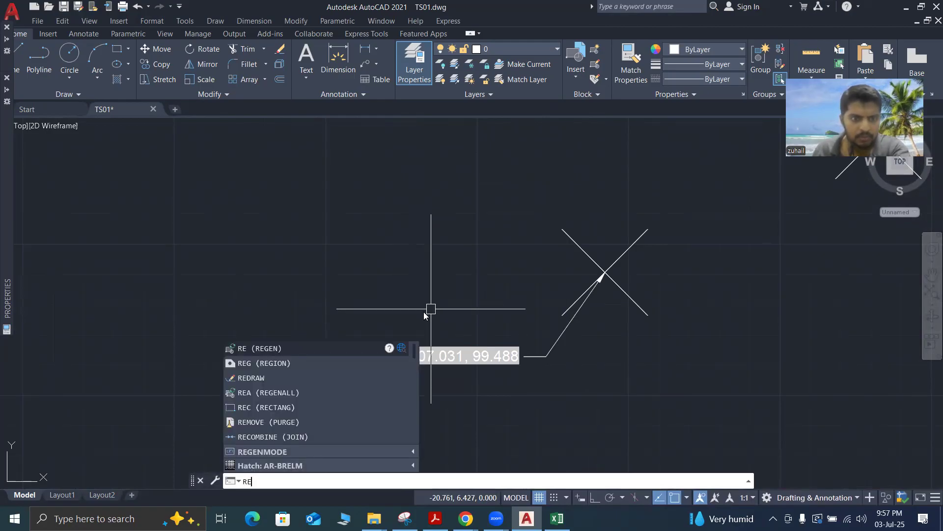
pyautogui.write('g')
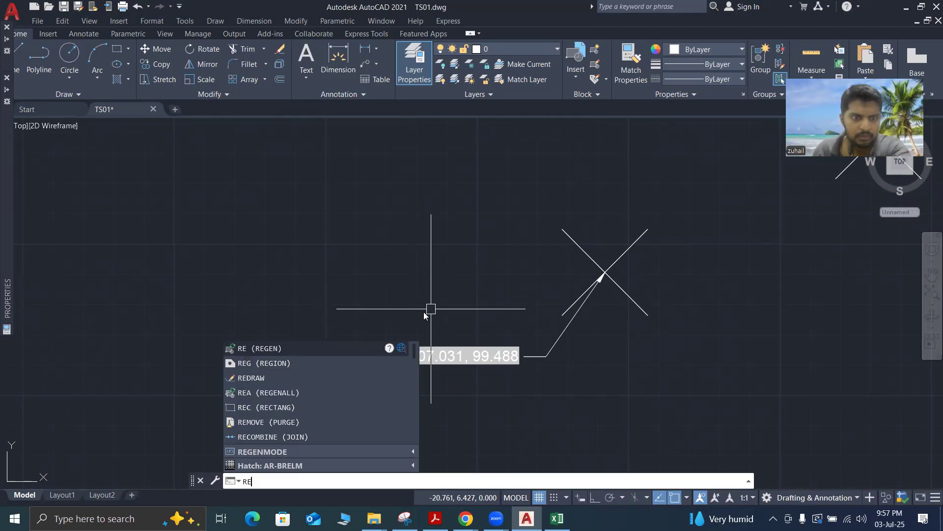
pyautogui.press('Return')
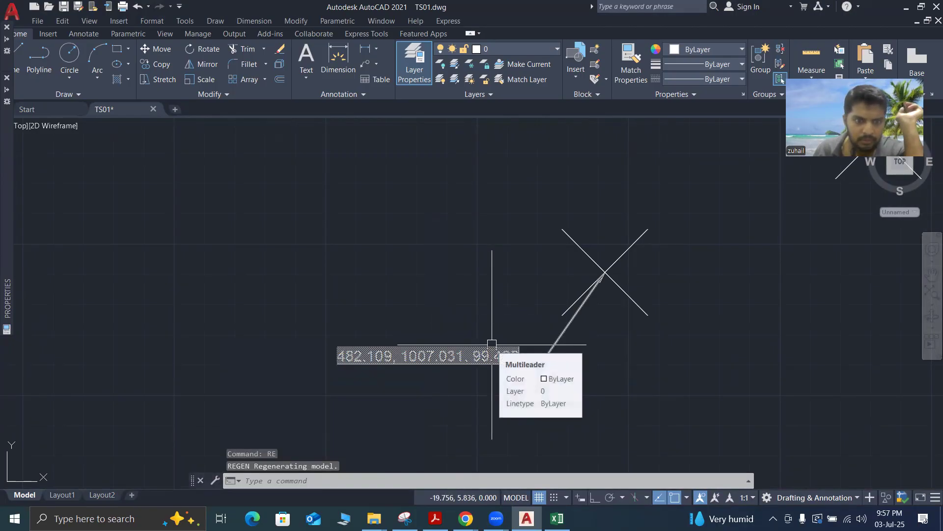
# Examine the coordinate text on the two copied multileaders against the original after regenerating
pyautogui.scroll(-5, 492, 343)
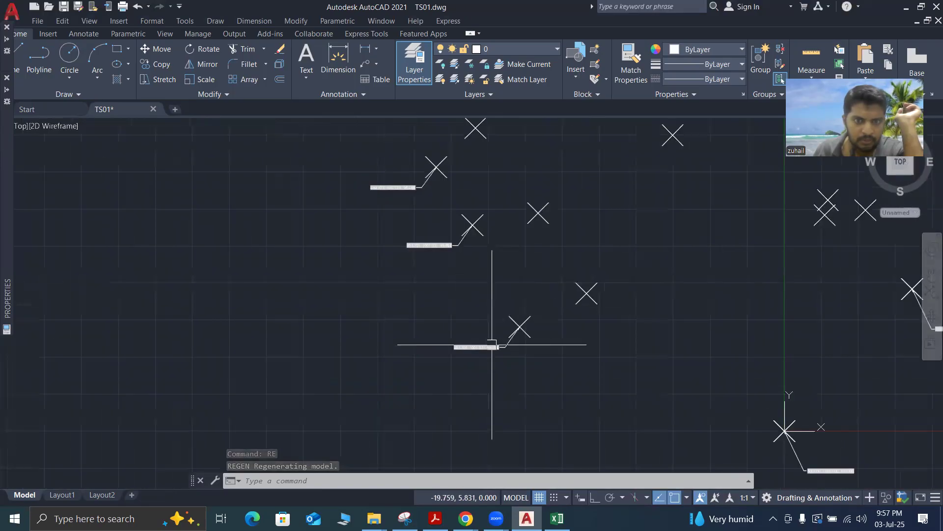
pyautogui.scroll(5, 440, 254)
pyautogui.scroll(-5, 440, 254)
pyautogui.scroll(3, 411, 191)
pyautogui.scroll(-3, 417, 217)
pyautogui.scroll(3, 418, 218)
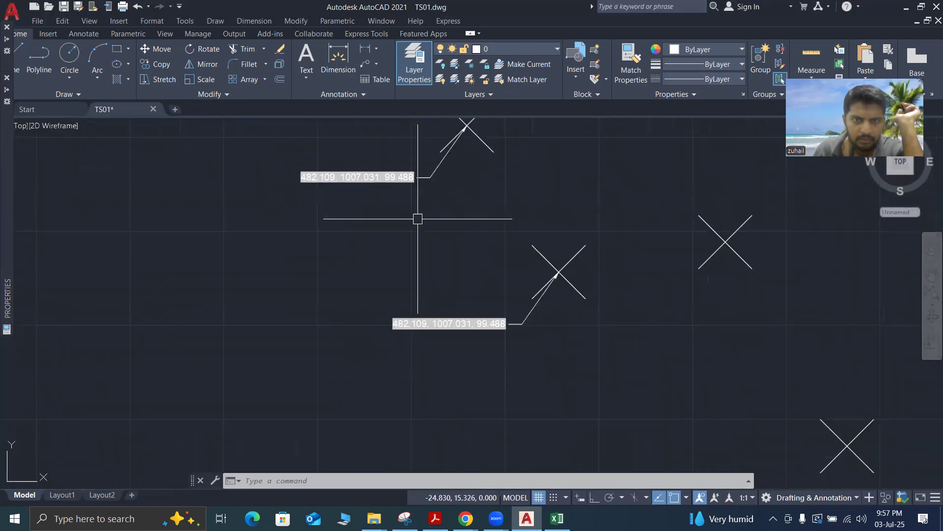
pyautogui.scroll(-5, 418, 219)
pyautogui.scroll(7, 438, 295)
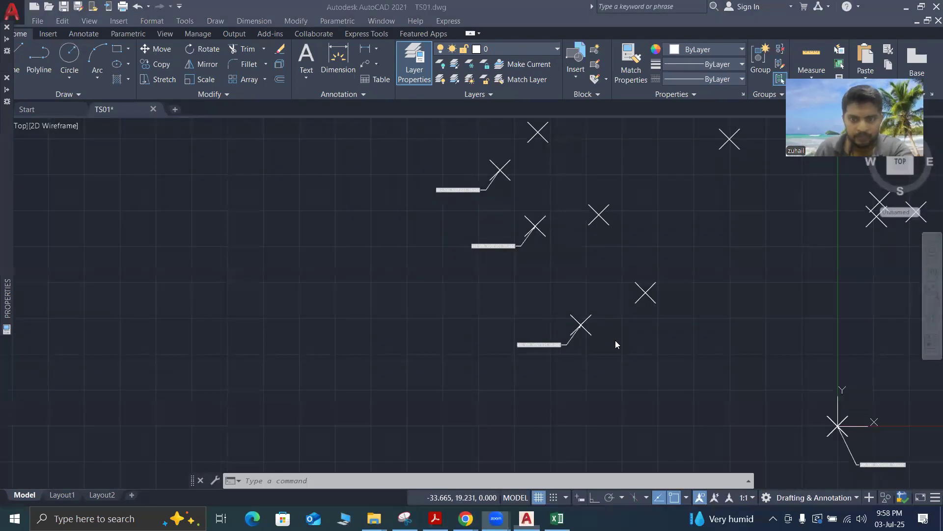
# Inspect the original multileader's coordinate text up close, selecting the leader alone and clearing the selection
pyautogui.scroll(4, 614, 345)
pyautogui.scroll(-4, 645, 368)
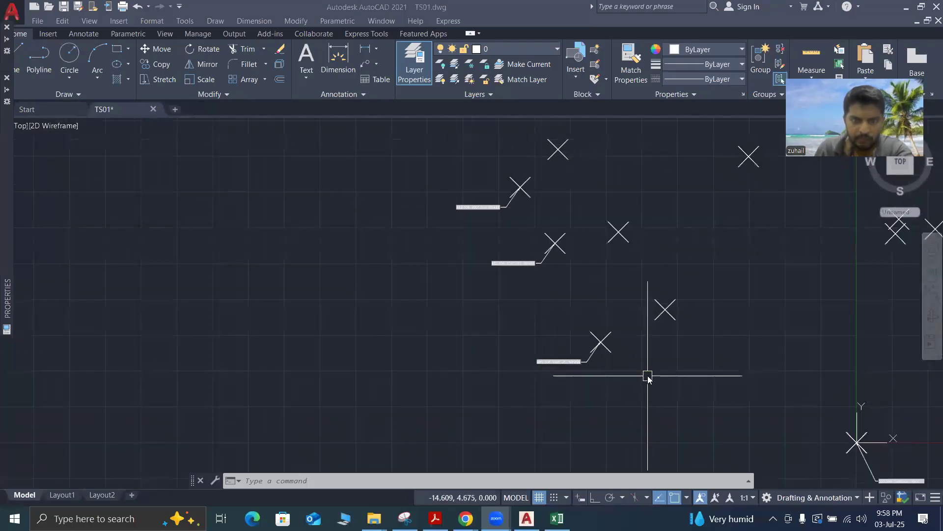
pyautogui.scroll(4, 541, 248)
pyautogui.scroll(-4, 540, 249)
pyautogui.scroll(4, 495, 211)
pyautogui.scroll(-4, 495, 211)
pyautogui.scroll(4, 597, 376)
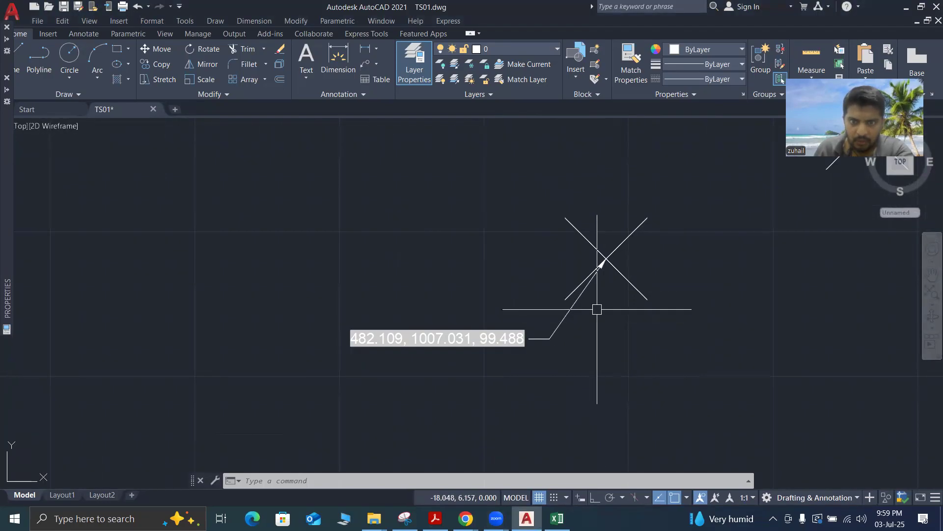
pyautogui.click(597, 309)
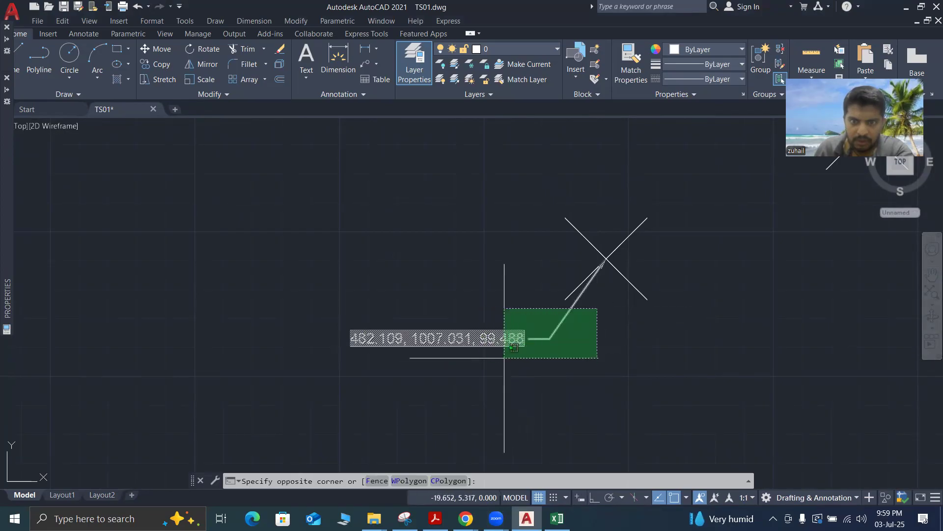
pyautogui.click(505, 358)
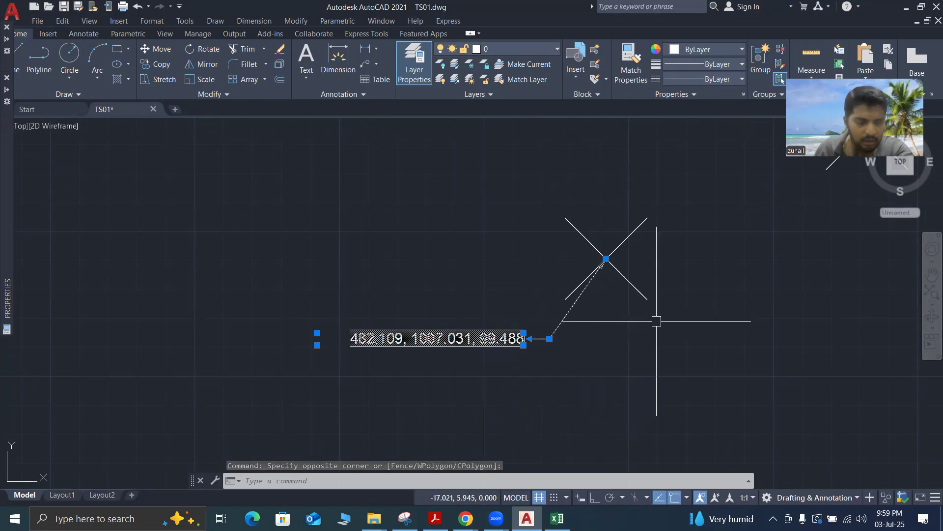
pyautogui.press('Escape')
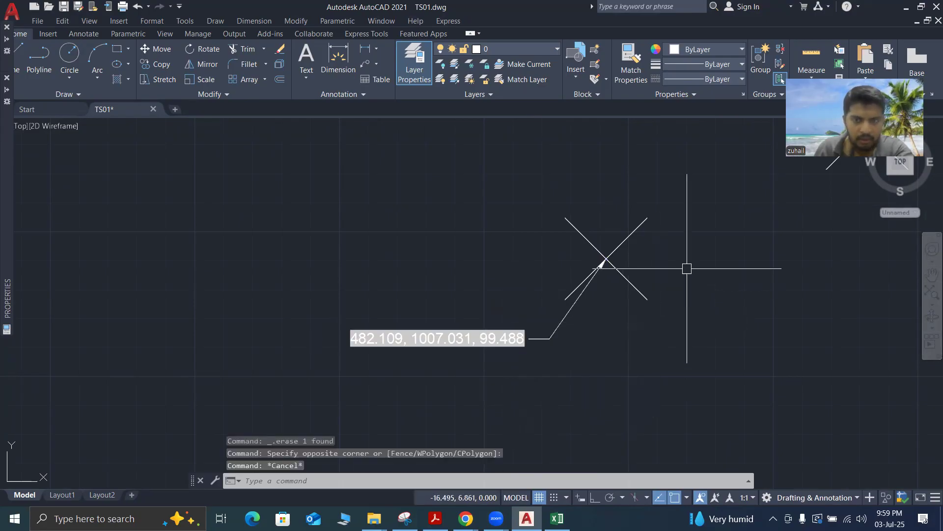
# Select the original survey point together with its multileader and regenerate the model with REGEN
pyautogui.click(669, 189)
pyautogui.click(375, 392)
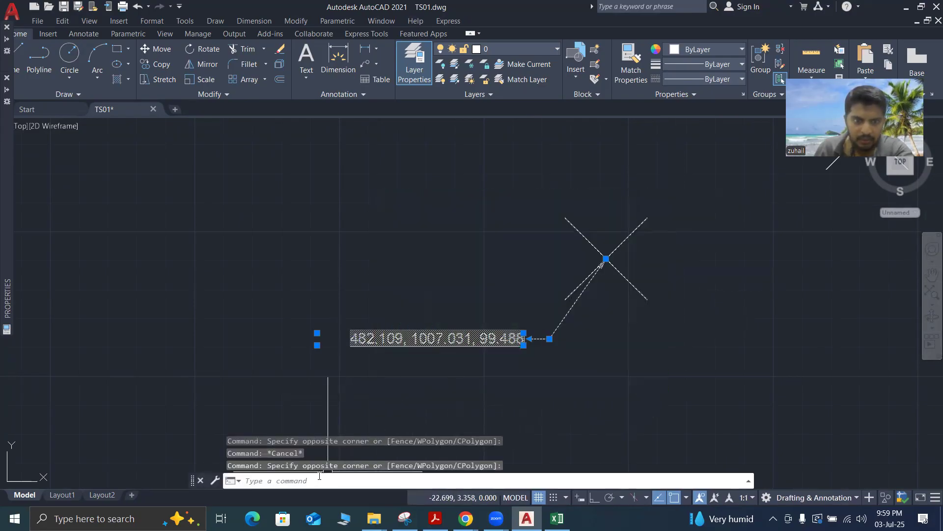
pyautogui.write('re')
pyautogui.press('Return')
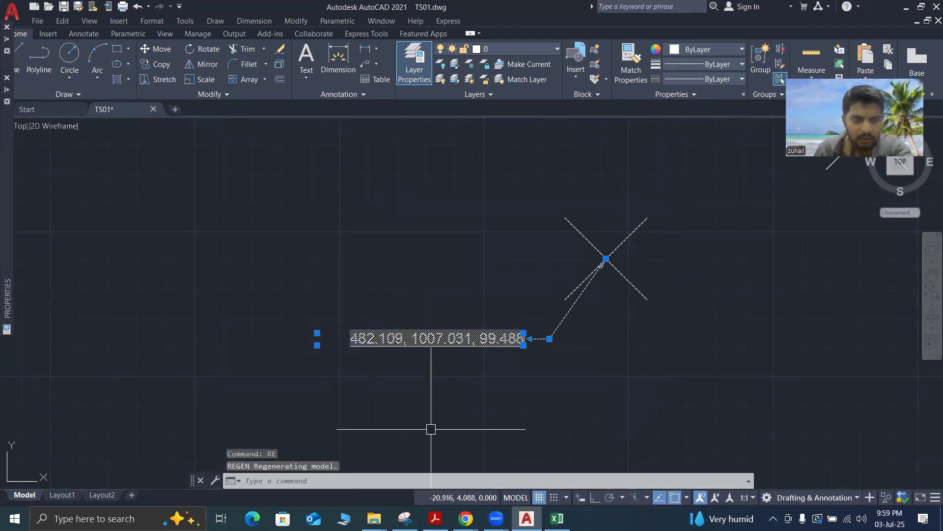
# Compare the coordinate text on the two copied multileaders and clear the selection of the original point and leader
pyautogui.scroll(-4, 432, 433)
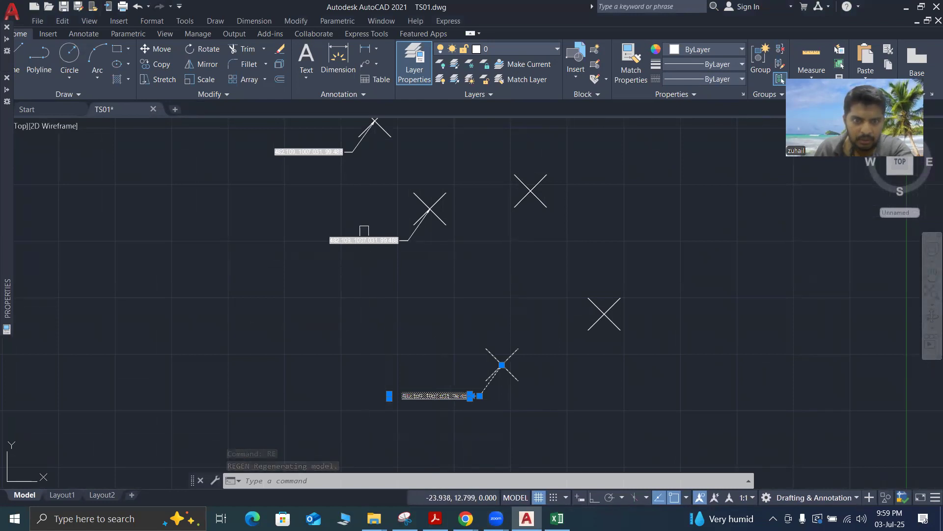
pyautogui.scroll(4, 363, 228)
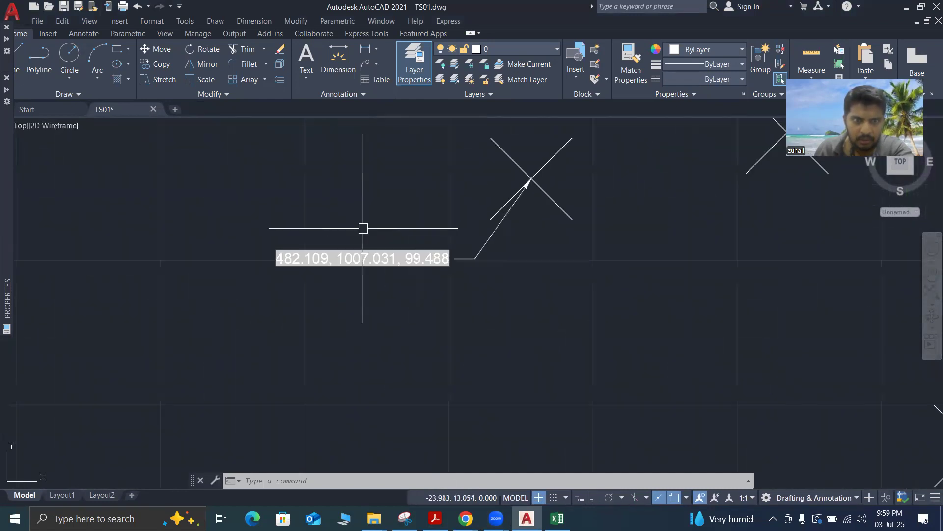
pyautogui.scroll(-6, 399, 264)
pyautogui.scroll(6, 371, 213)
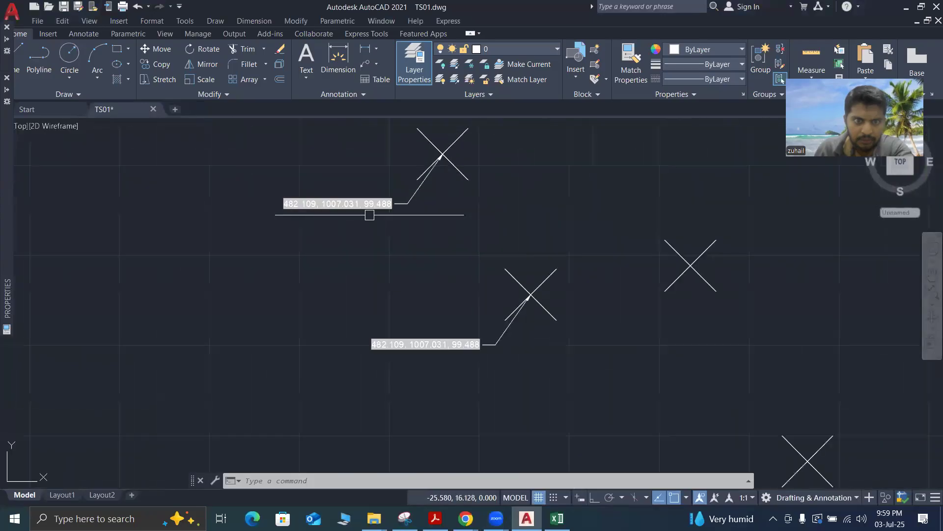
pyautogui.scroll(-5, 370, 213)
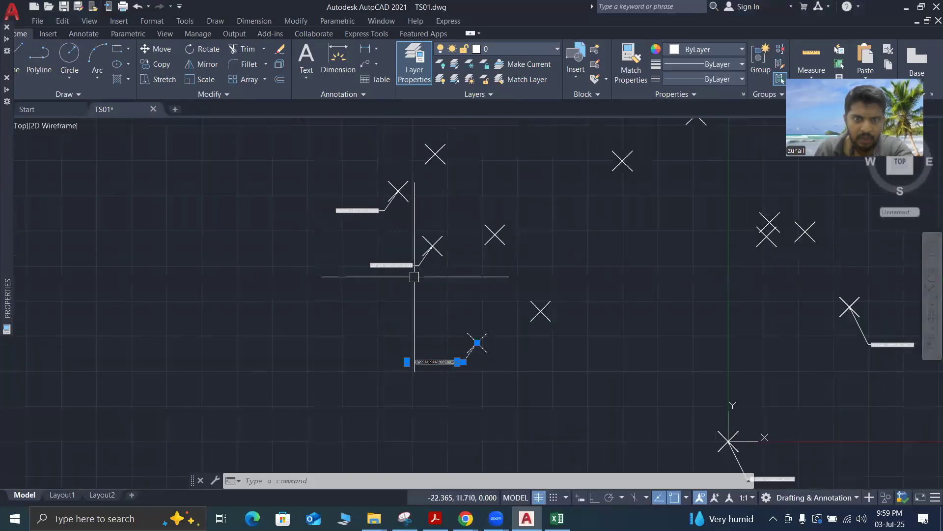
pyautogui.press('Escape')
pyautogui.press('Escape')
# Erase the copied multileader nearest to the original, keeping its survey point
pyautogui.scroll(3, 468, 361)
pyautogui.scroll(-1, 474, 364)
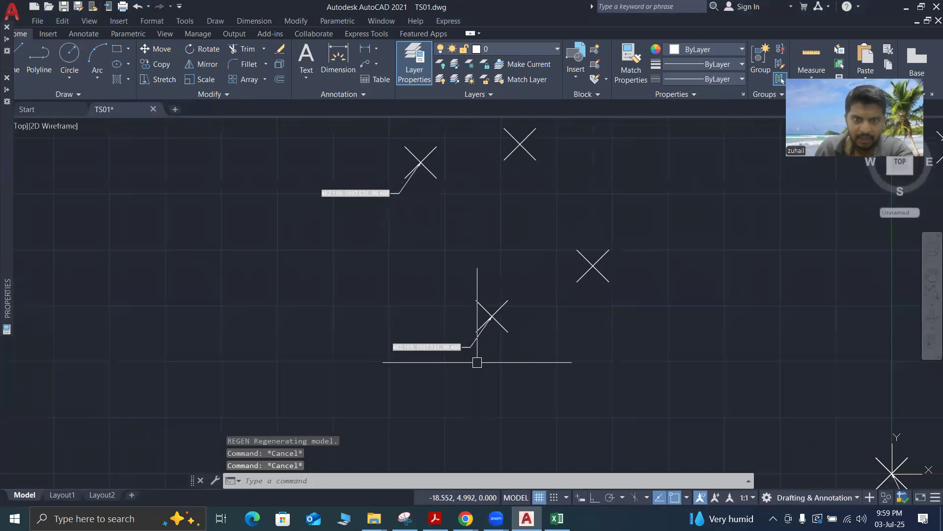
pyautogui.scroll(-3, 463, 367)
pyautogui.scroll(5, 382, 264)
pyautogui.click(400, 265)
pyautogui.click(318, 228)
pyautogui.press('Delete')
# Erase the remaining copied multileader without its survey point, reselecting only the leader before deleting it
pyautogui.scroll(-4, 312, 228)
pyautogui.scroll(1, 310, 212)
pyautogui.scroll(4, 310, 212)
pyautogui.click(464, 236)
pyautogui.click(362, 202)
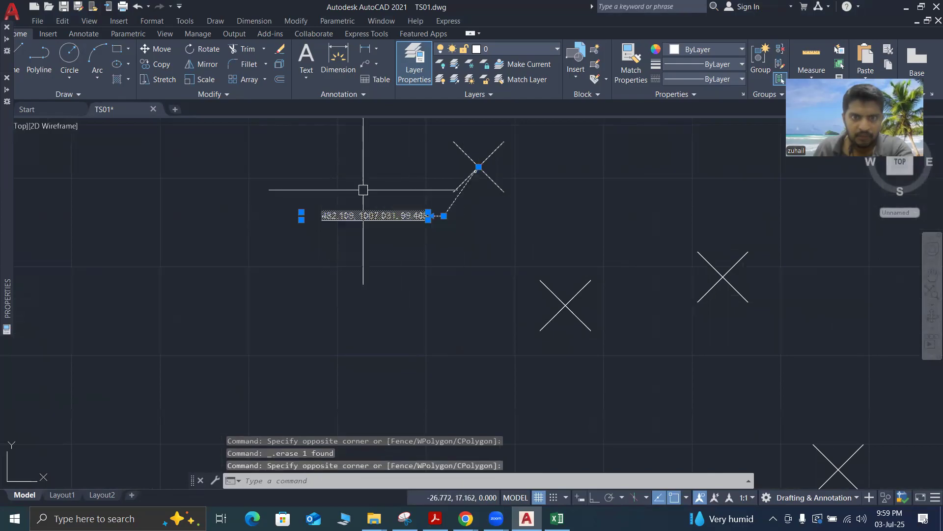
pyautogui.press('Escape')
pyautogui.press('Escape')
pyautogui.click(434, 248)
pyautogui.click(351, 193)
pyautogui.press('Delete')
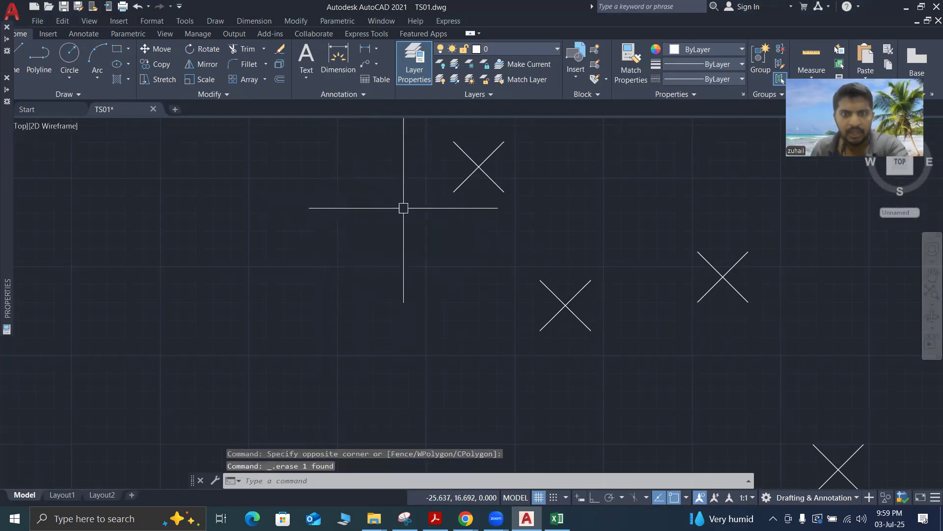
# Start a Copy of the original survey point together with its multileader, using the leader's arrow tip at the point as base point
pyautogui.scroll(-3, 402, 206)
pyautogui.scroll(3, 419, 263)
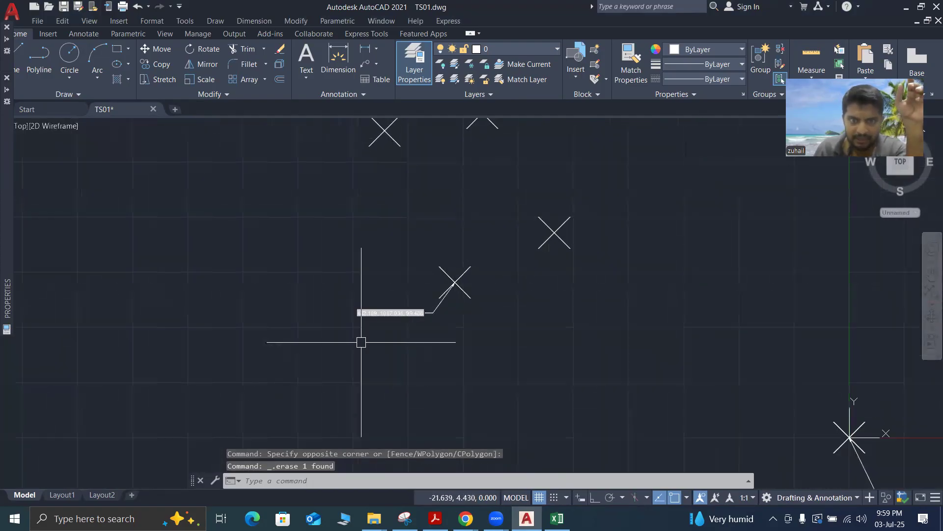
pyautogui.scroll(4, 386, 312)
pyautogui.scroll(2, 465, 279)
pyautogui.scroll(-4, 469, 277)
pyautogui.click(588, 197)
pyautogui.click(333, 366)
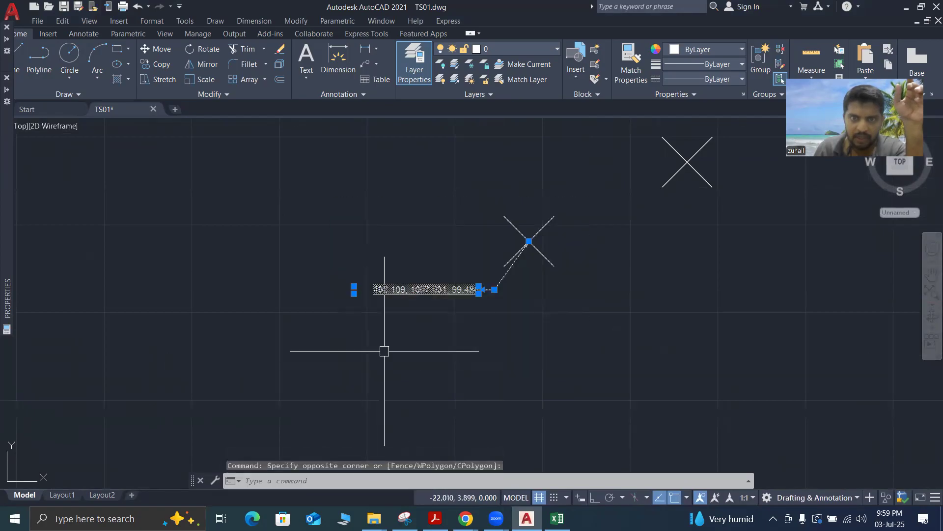
pyautogui.rightClick(385, 347)
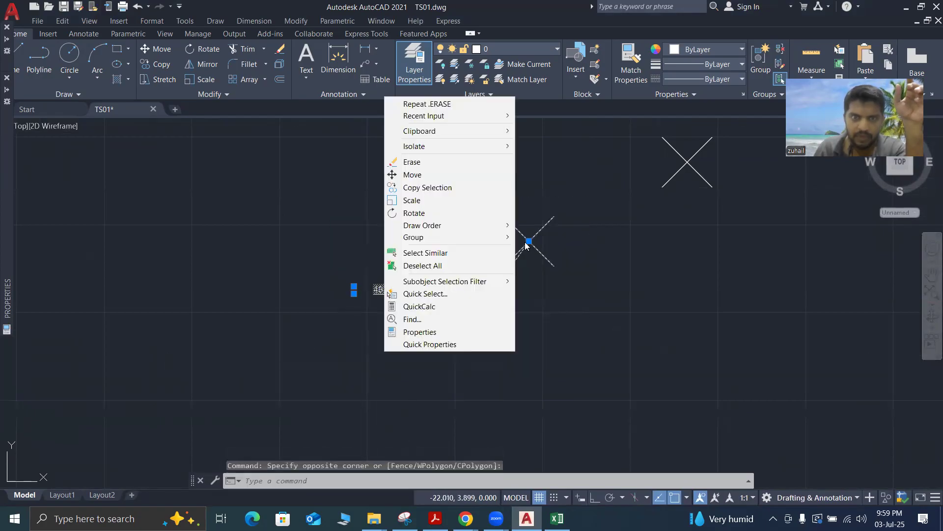
pyautogui.click(422, 188)
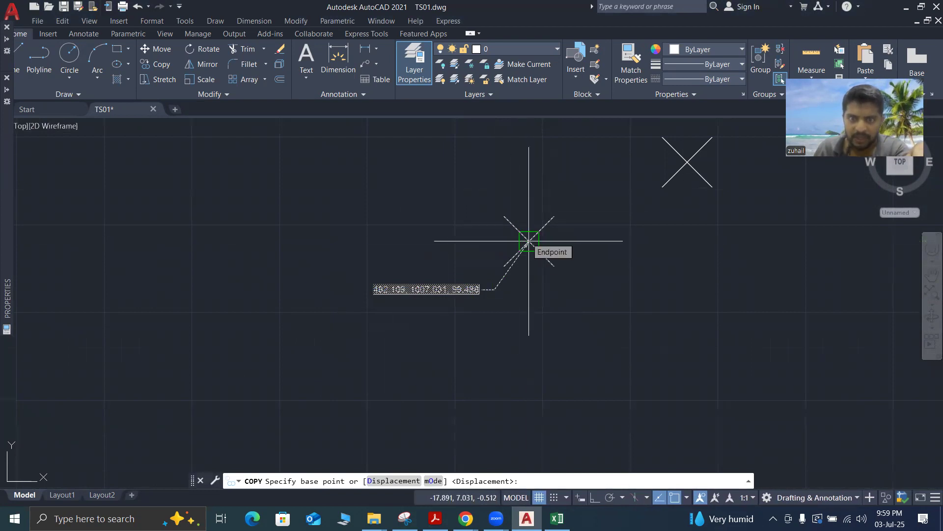
pyautogui.click(528, 241)
# Place copies of the point and multileader on the five nearest survey points above the original and end the Copy command
pyautogui.scroll(-4, 529, 241)
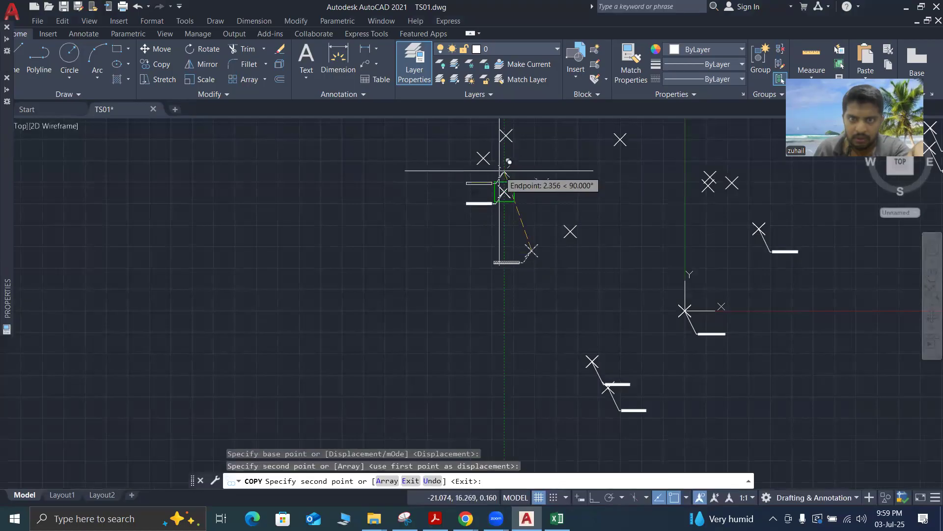
pyautogui.click(484, 158)
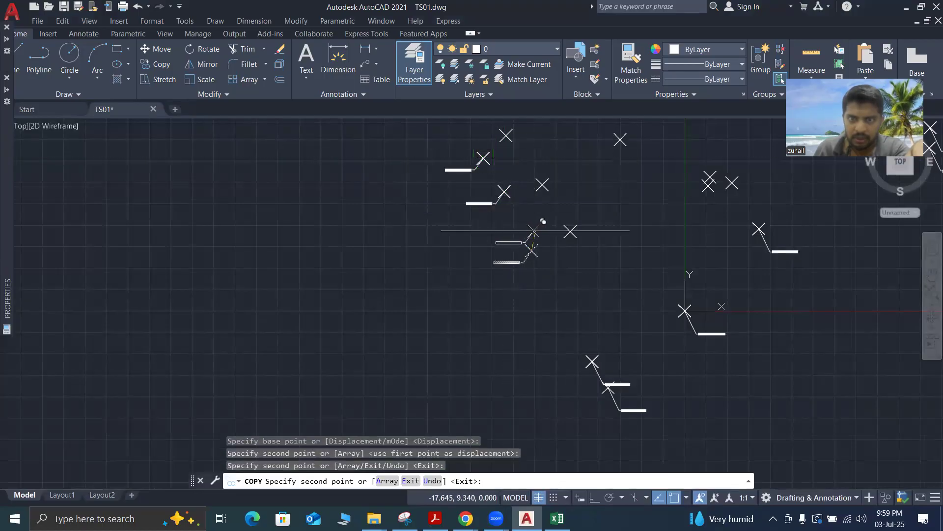
pyautogui.click(570, 231)
pyautogui.click(543, 185)
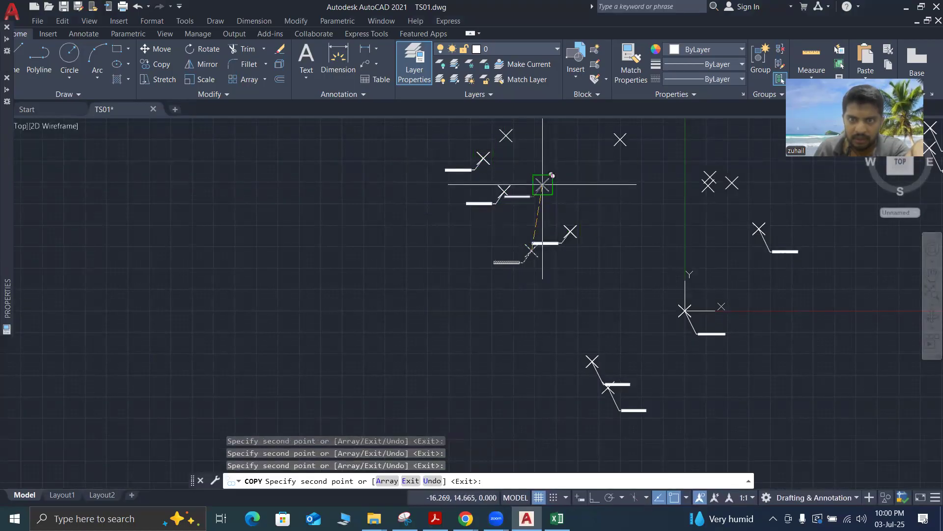
pyautogui.scroll(-3, 542, 184)
pyautogui.scroll(3, 551, 216)
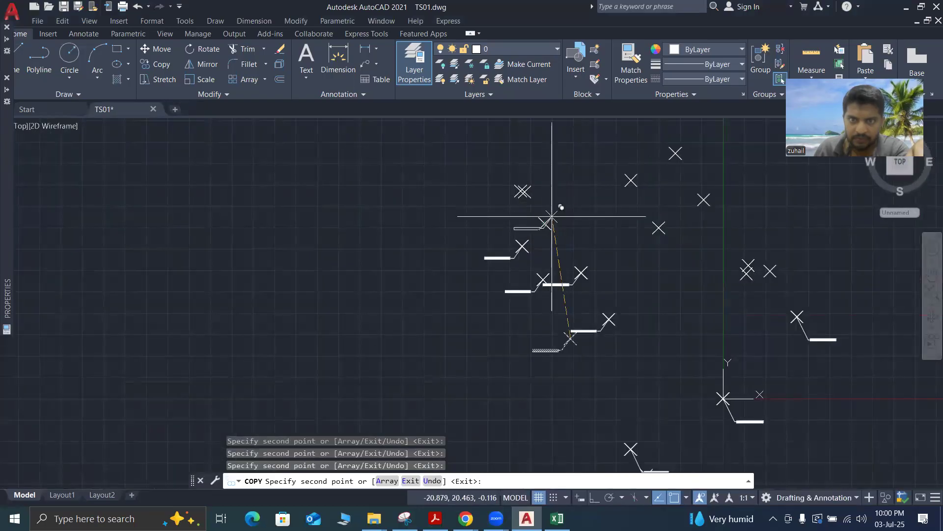
pyautogui.click(545, 222)
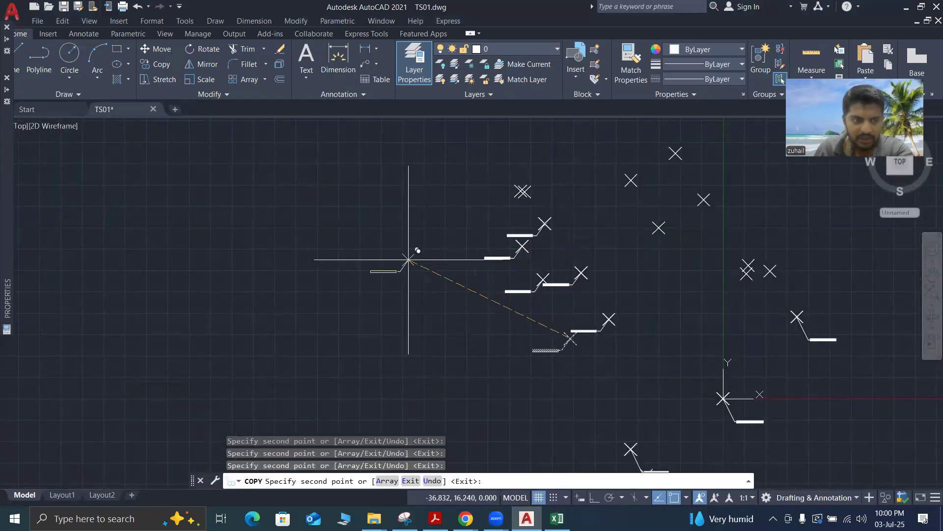
pyautogui.press('Escape')
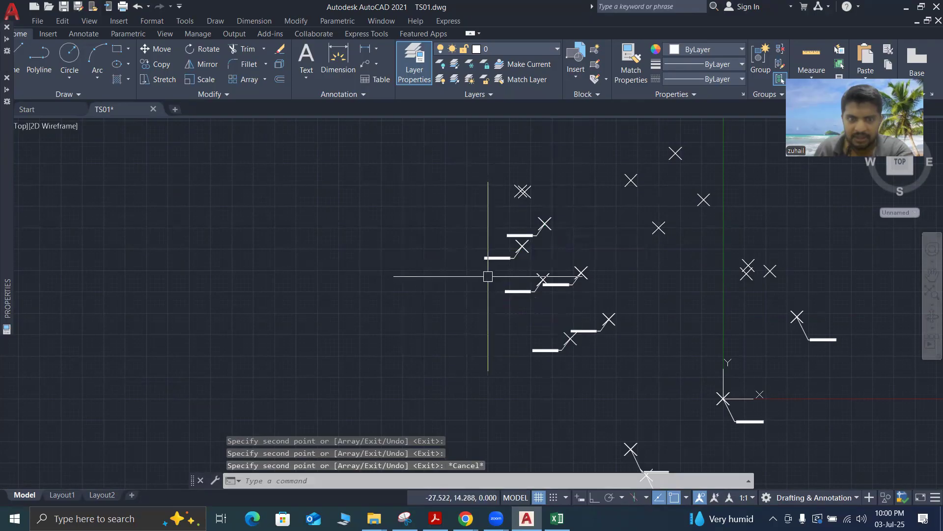
pyautogui.press('Escape')
pyautogui.press('Escape')
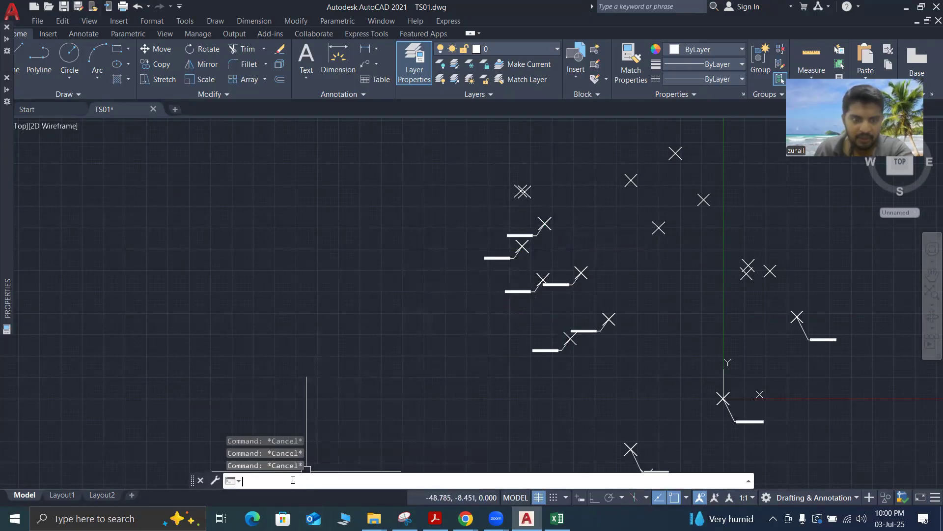
# Regenerate the model with REGEN and check the coordinate text of the original multileader and its nearest copy
pyautogui.write('RE')
pyautogui.press('Return')
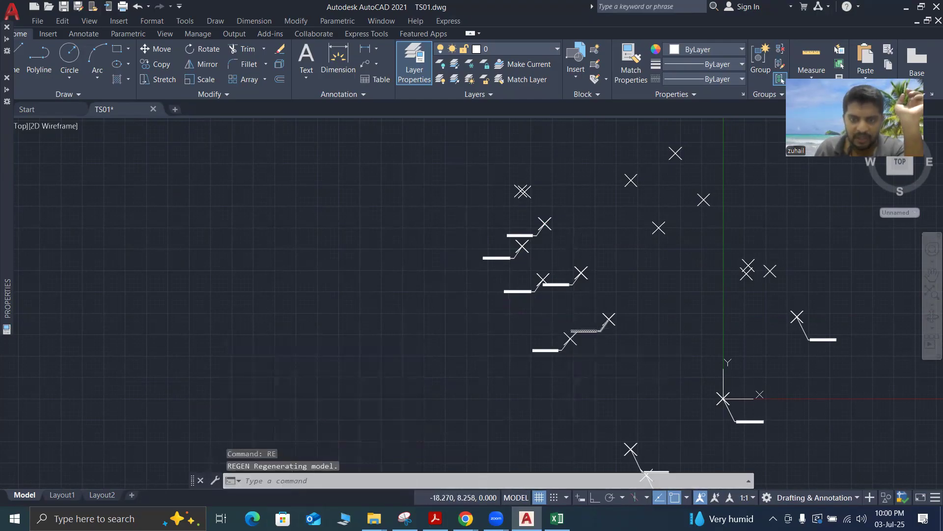
pyautogui.scroll(5, 564, 351)
pyautogui.scroll(2, 564, 351)
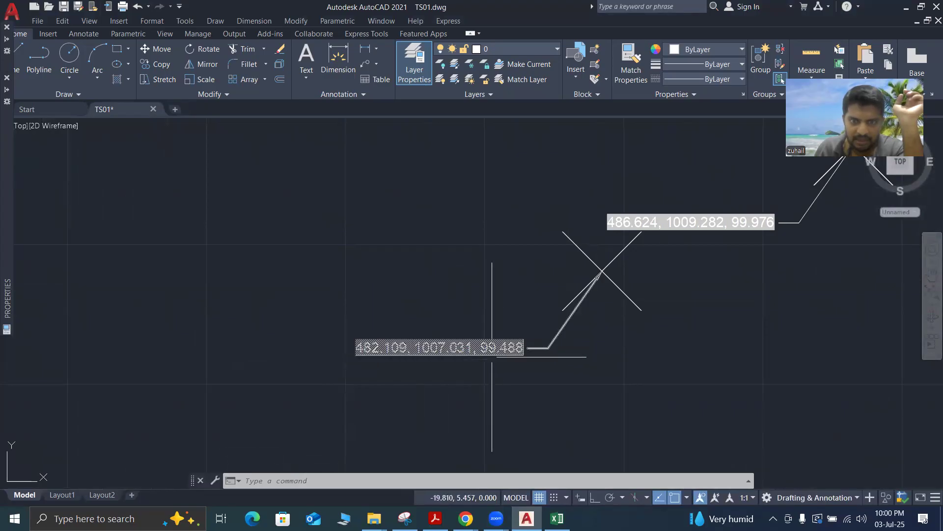
pyautogui.scroll(-4, 559, 386)
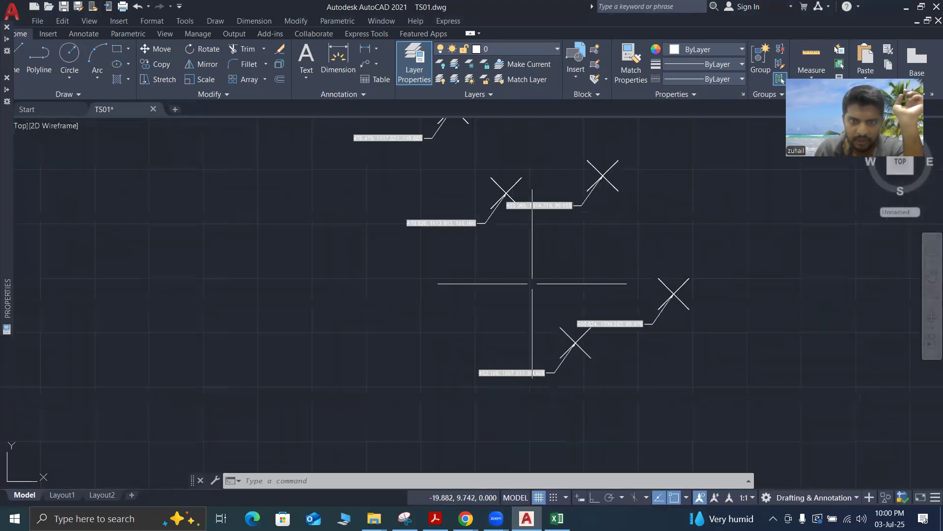
# Examine the coordinate text on each of the five copied multileaders and compare the values between points
pyautogui.scroll(6, 466, 203)
pyautogui.scroll(-6, 466, 291)
pyautogui.scroll(5, 491, 301)
pyautogui.scroll(-3, 434, 253)
pyautogui.scroll(-2, 433, 246)
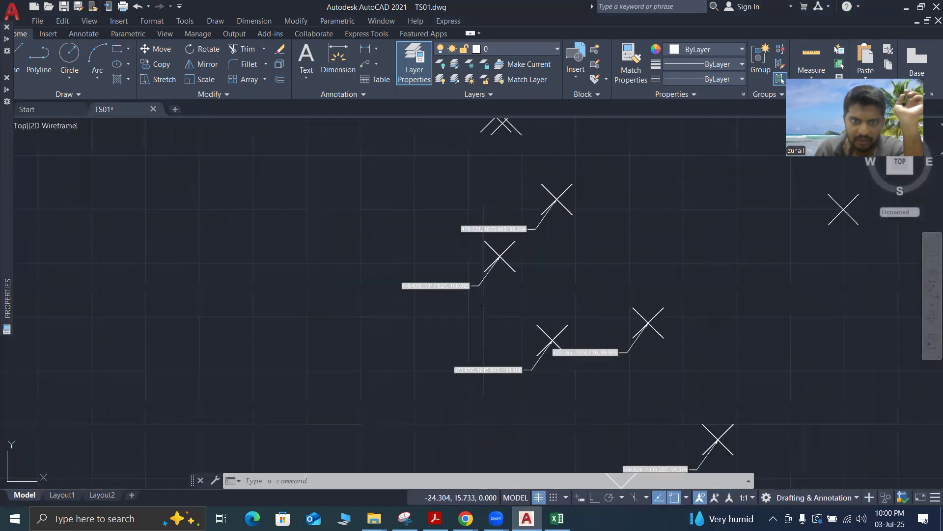
pyautogui.scroll(5, 511, 370)
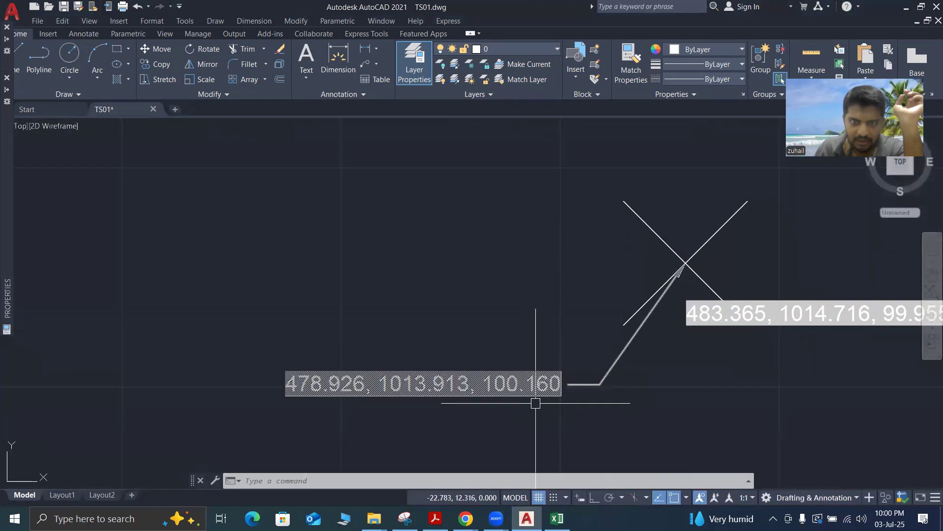
pyautogui.scroll(-5, 537, 400)
pyautogui.scroll(3, 442, 274)
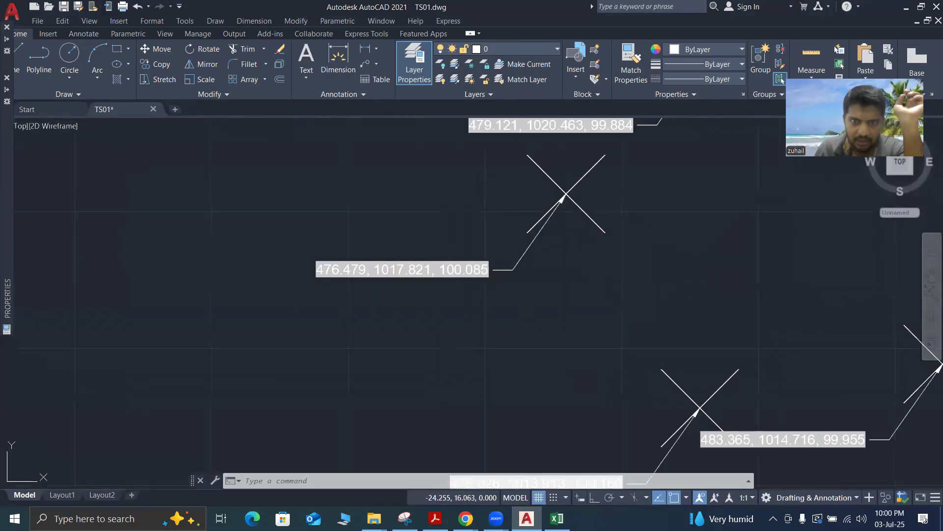
pyautogui.scroll(-4, 501, 316)
pyautogui.scroll(5, 522, 317)
pyautogui.scroll(-6, 521, 317)
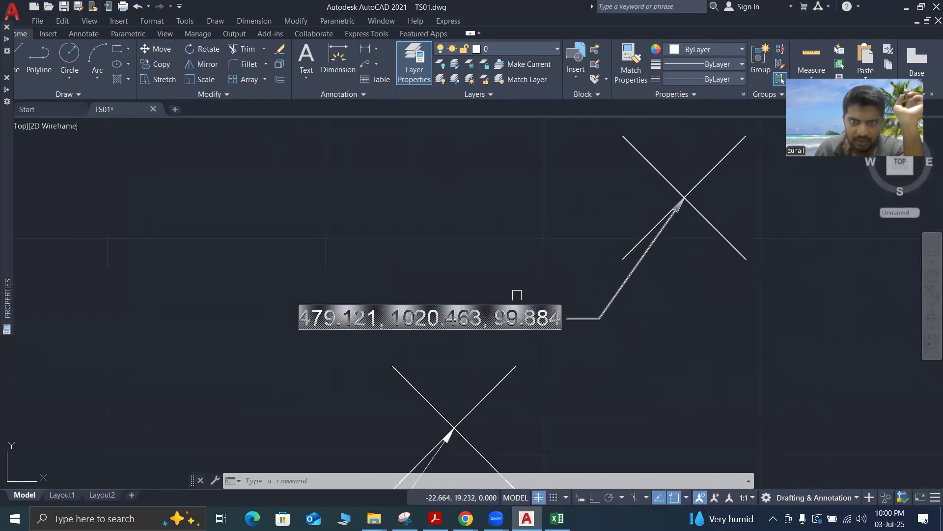
pyautogui.scroll(5, 597, 391)
pyautogui.scroll(-4, 575, 326)
pyautogui.scroll(4, 582, 400)
pyautogui.scroll(-3, 636, 347)
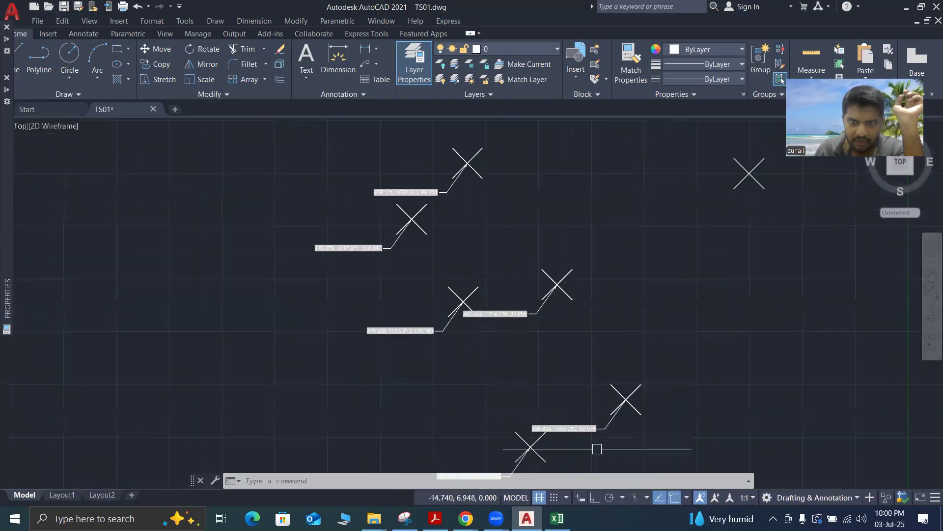
pyautogui.scroll(6, 596, 445)
pyautogui.scroll(-8, 348, 373)
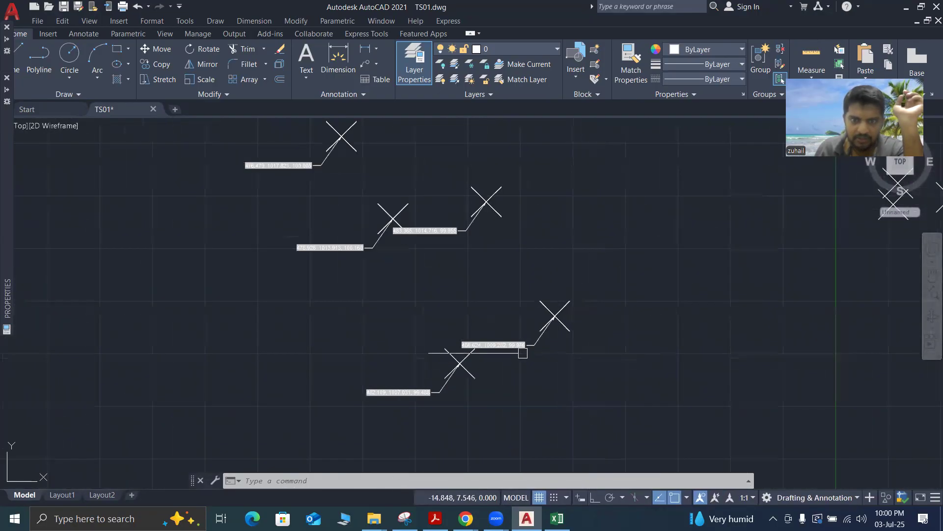
pyautogui.scroll(2, 478, 267)
pyautogui.scroll(-2, 489, 248)
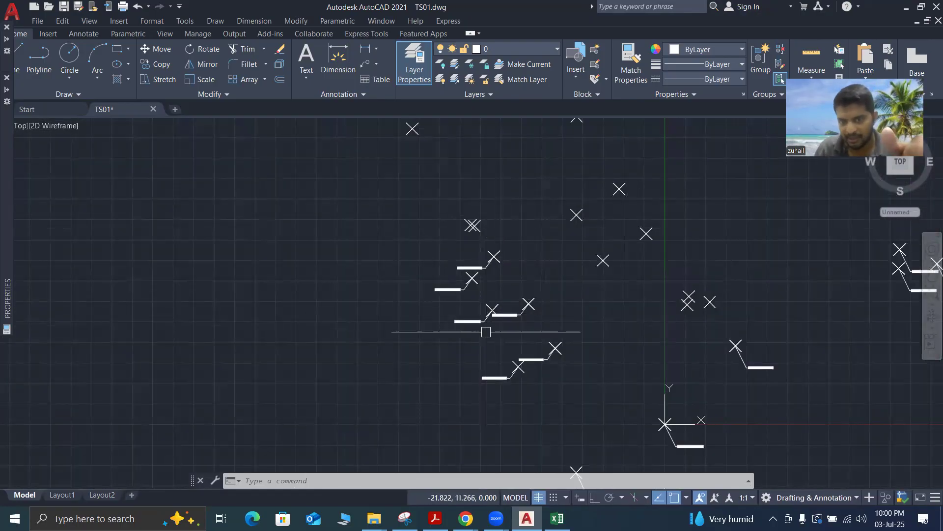
# Compare the coordinate text on the two lowest multileaders in the cluster left of the origin, and view the whole survey point field
pyautogui.scroll(8, 528, 379)
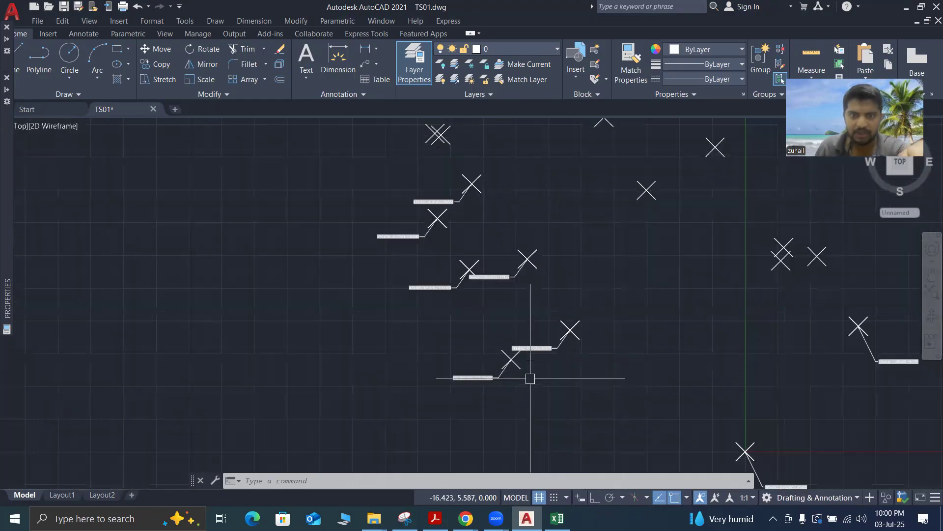
pyautogui.scroll(-2, 537, 352)
pyautogui.scroll(4, 511, 337)
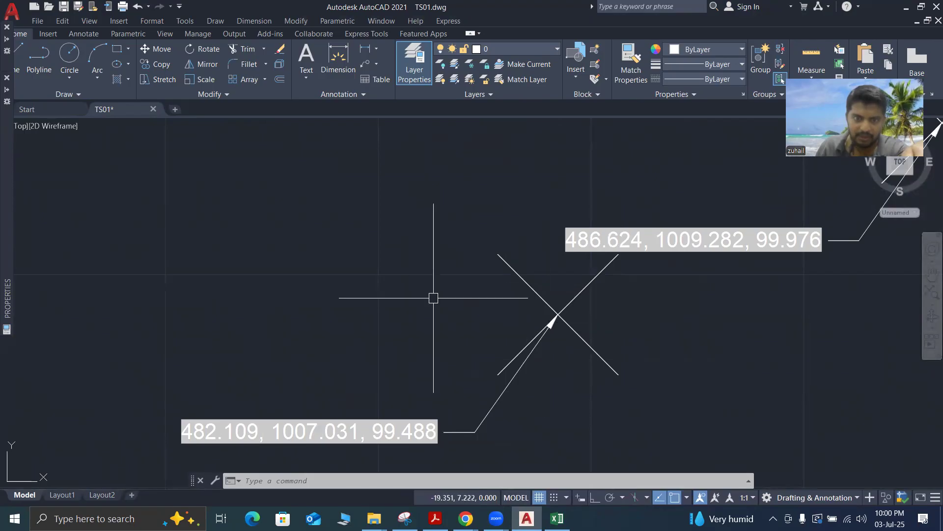
pyautogui.scroll(-2, 548, 357)
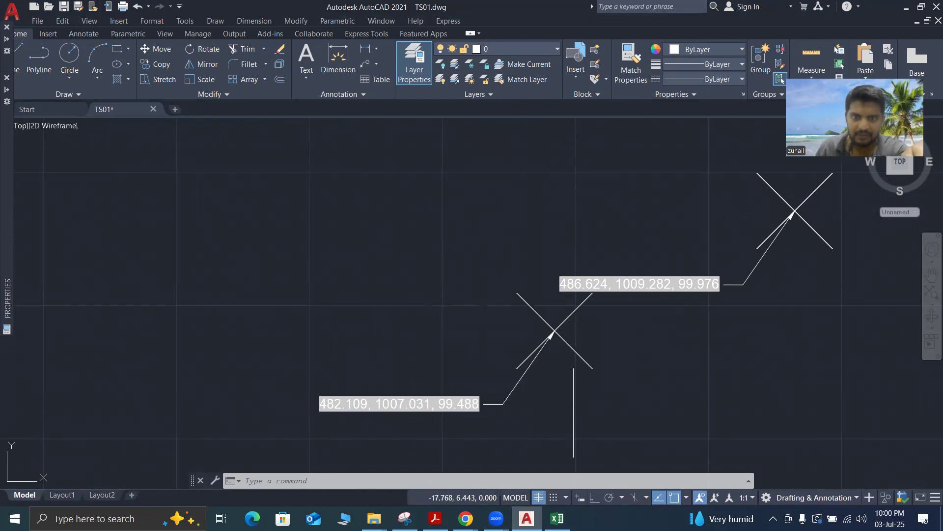
pyautogui.scroll(-4, 570, 366)
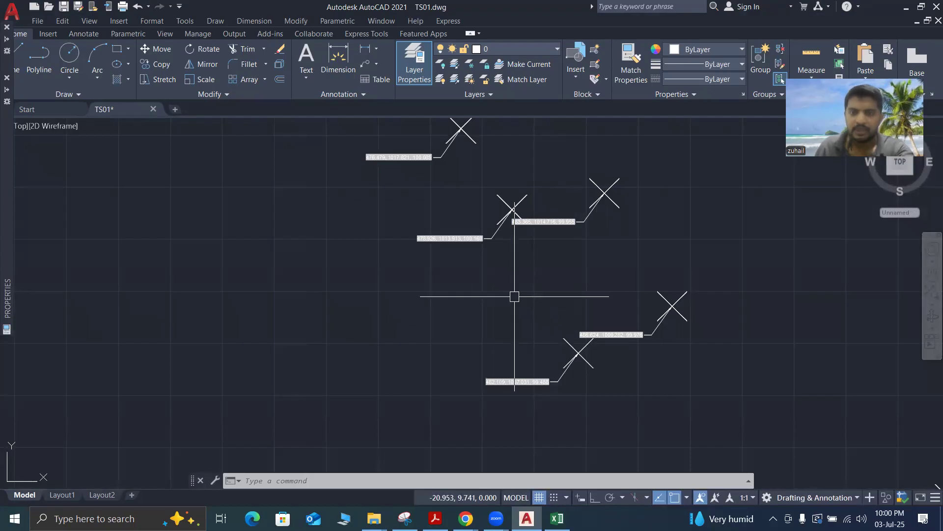
pyautogui.scroll(-3, 515, 296)
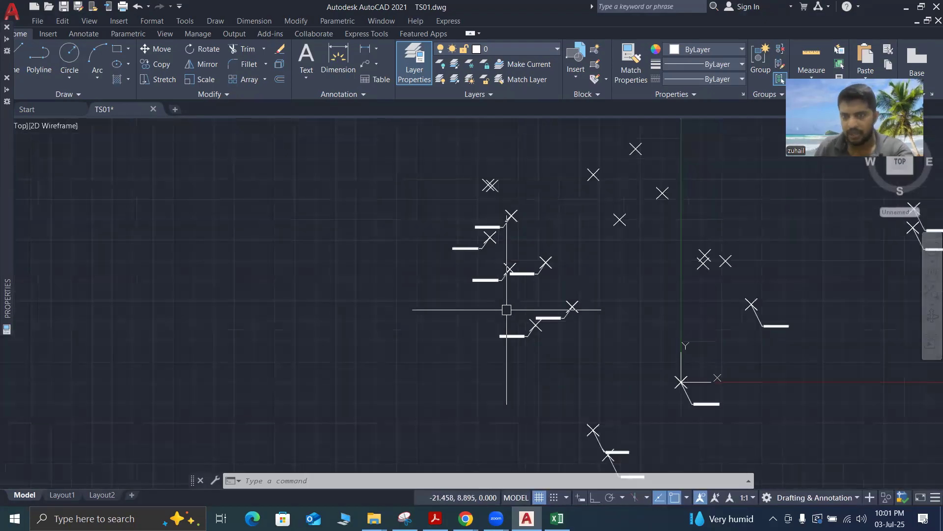
pyautogui.scroll(-2, 506, 310)
pyautogui.scroll(-3, 608, 257)
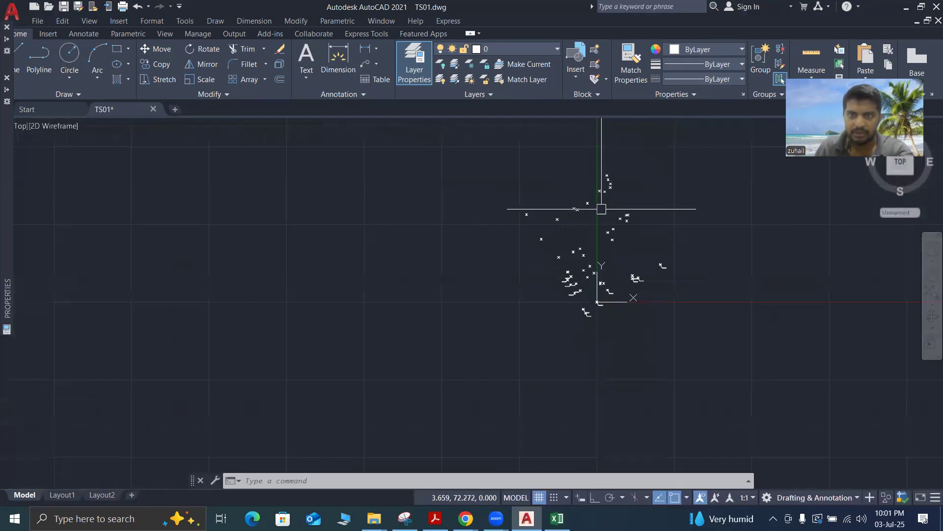
# Draw a two-segment polyline from the leftmost survey point through the topmost one to the labelled point at the far right
pyautogui.click(40, 69)
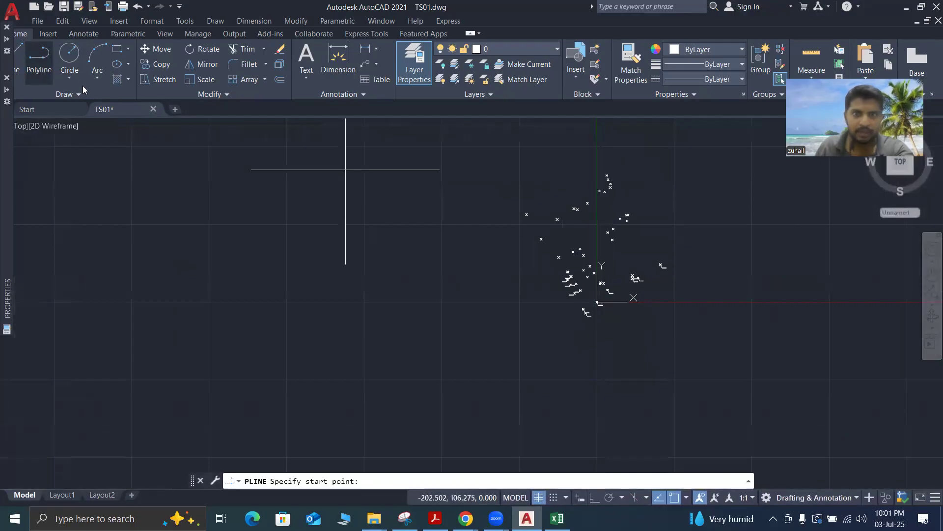
pyautogui.scroll(6, 599, 175)
pyautogui.click(527, 214)
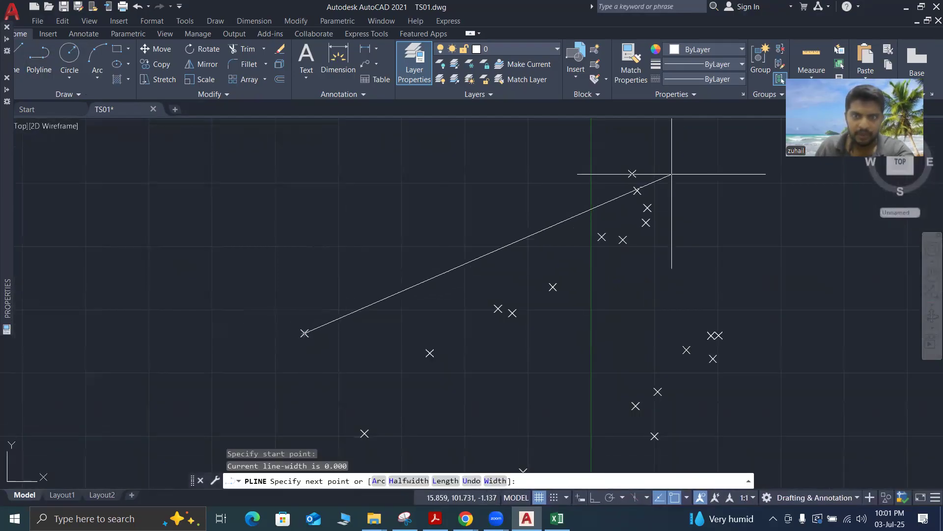
pyautogui.click(633, 173)
pyautogui.scroll(-3, 644, 147)
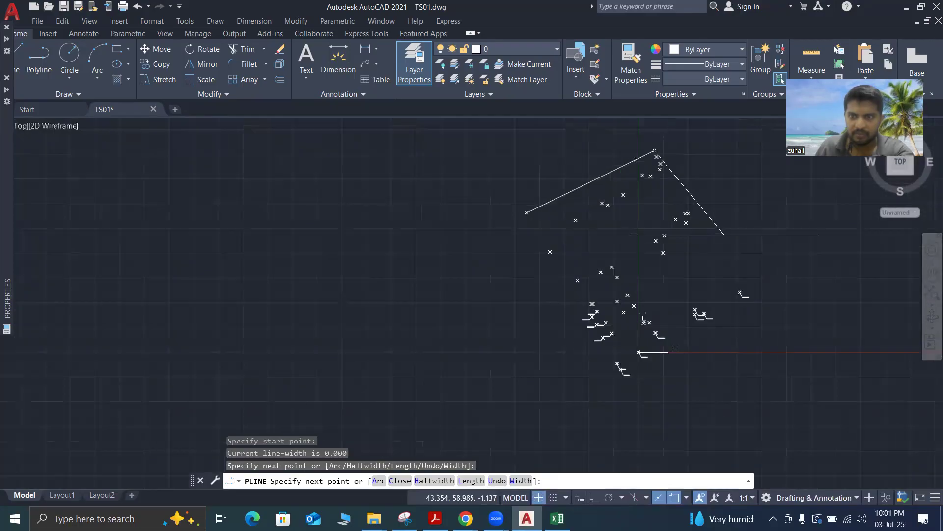
pyautogui.scroll(5, 744, 285)
pyautogui.click(734, 298)
pyautogui.scroll(-4, 734, 298)
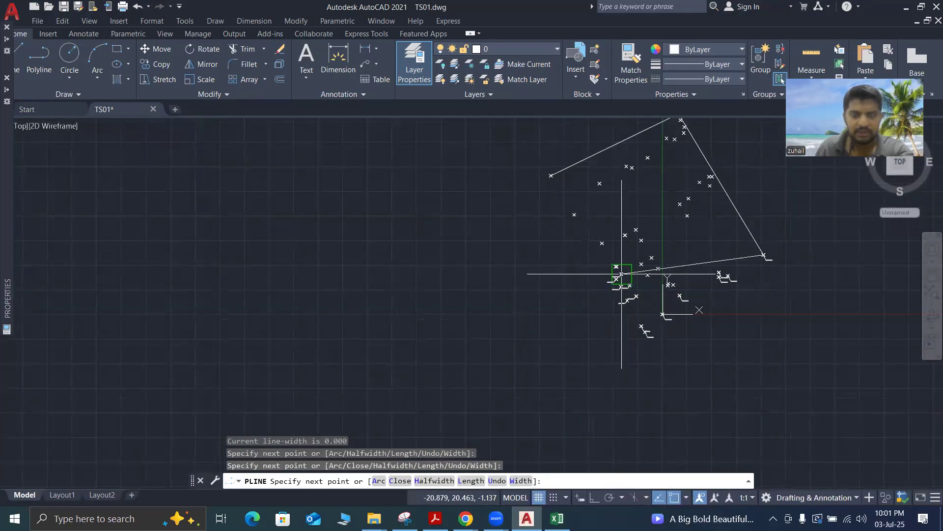
pyautogui.press('Escape')
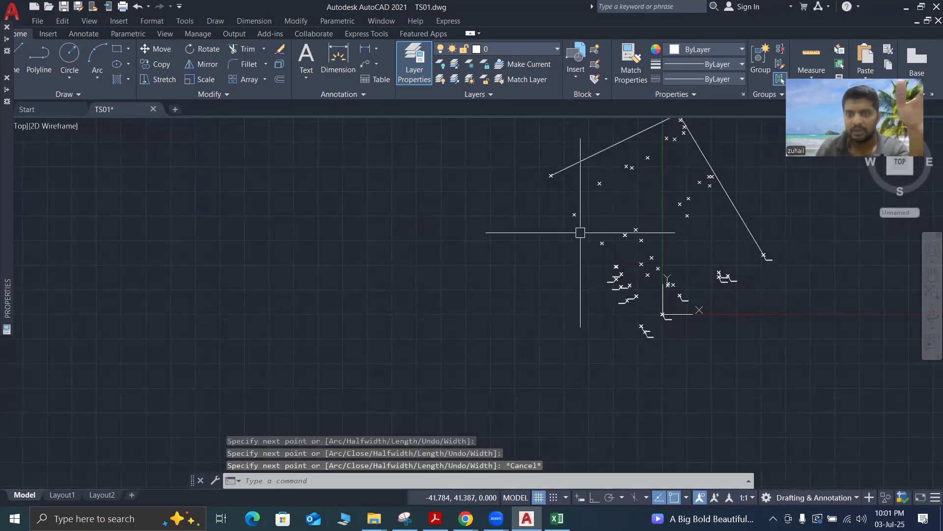